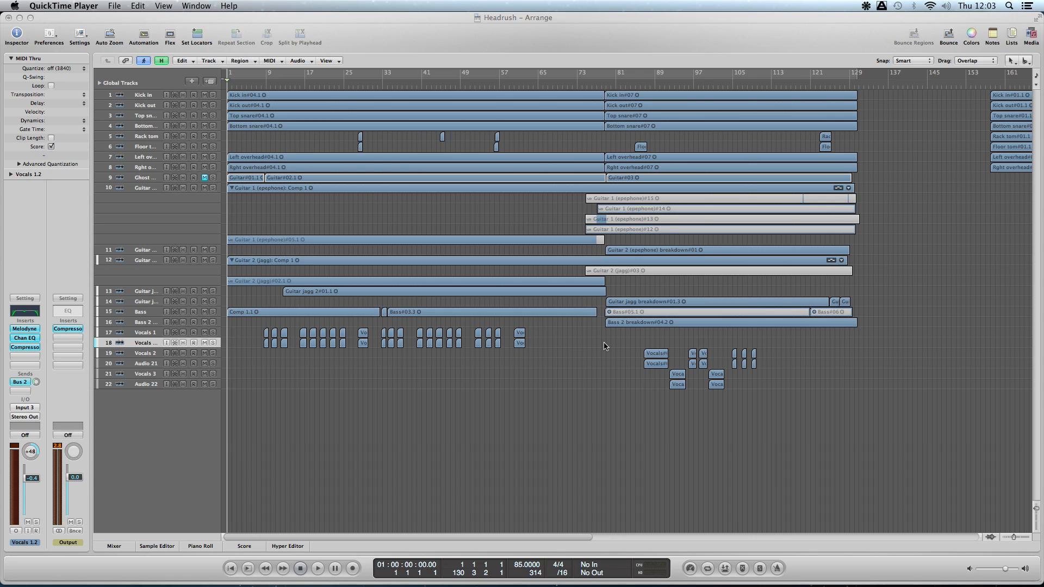
# - Play the song from the beginning and show an enlarged mixer beneath the arrangement, stopping playback at about bar 15
pyautogui.click(495, 436)
pyautogui.press('space')
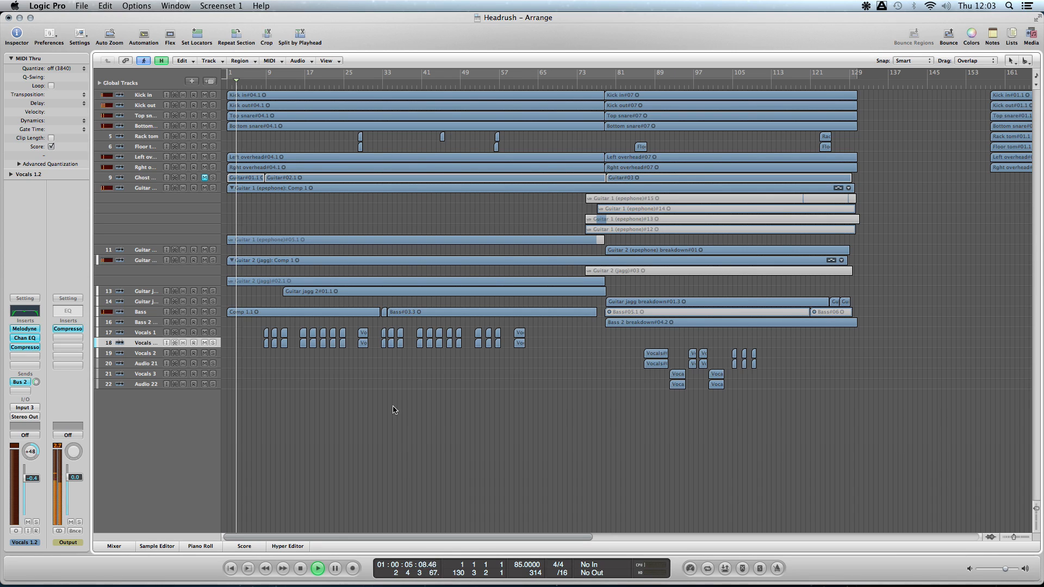
pyautogui.click(114, 545)
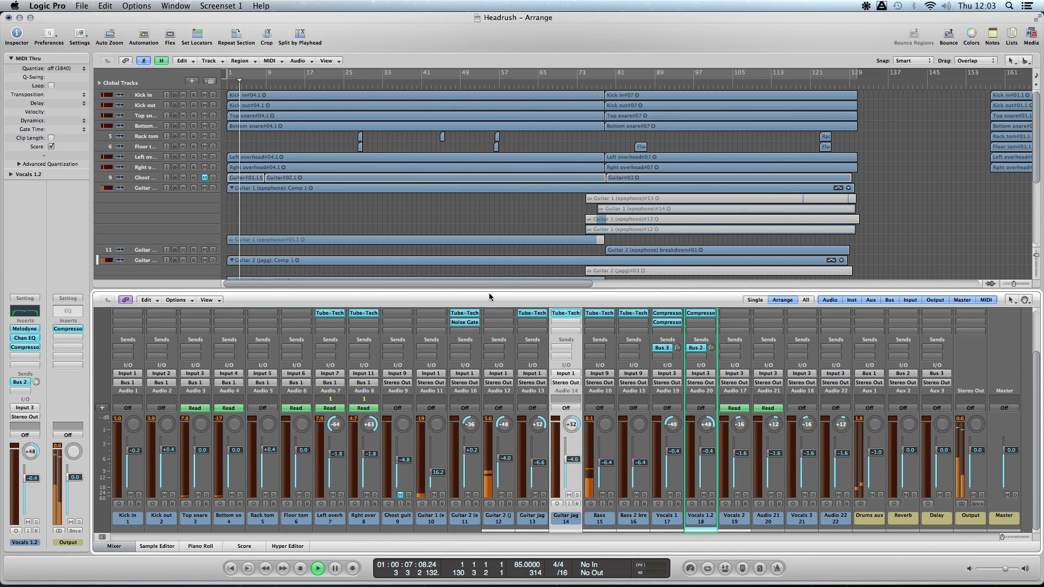
pyautogui.moveTo(496, 276); pyautogui.dragTo(496, 226)
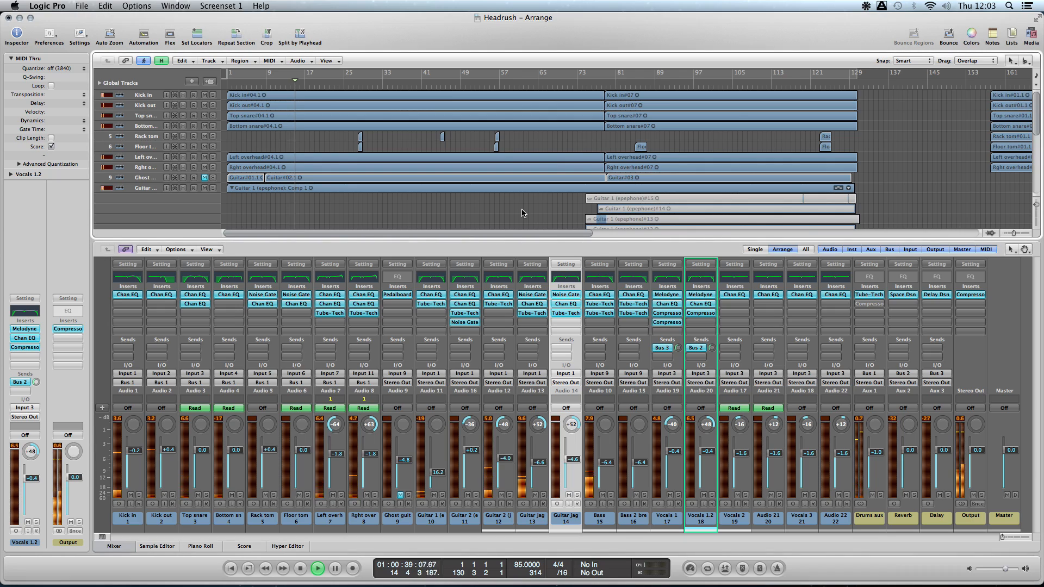
pyautogui.press('space')
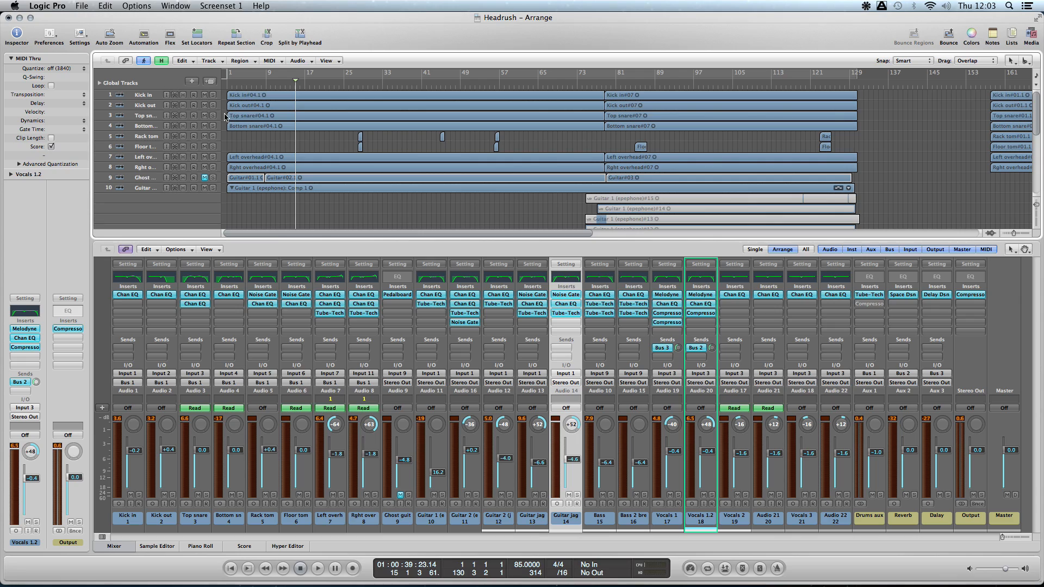
# - Play from near the start with Kick in and Kick out soloed, adding Top snare and Bottom snare to the solo
pyautogui.moveTo(212, 95); pyautogui.dragTo(214, 104)
pyautogui.click(241, 85)
pyautogui.press('space')
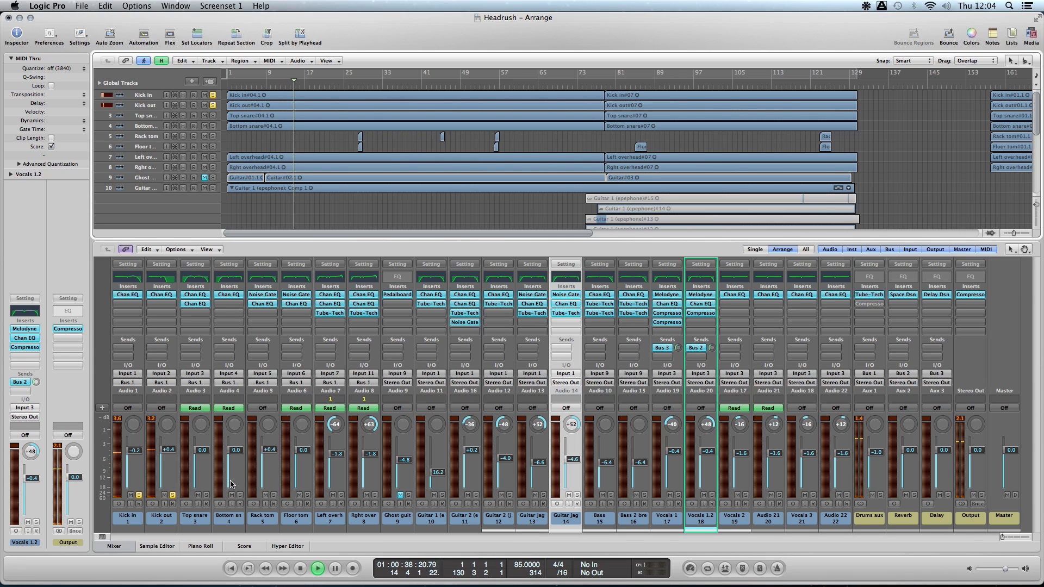
pyautogui.click(206, 495)
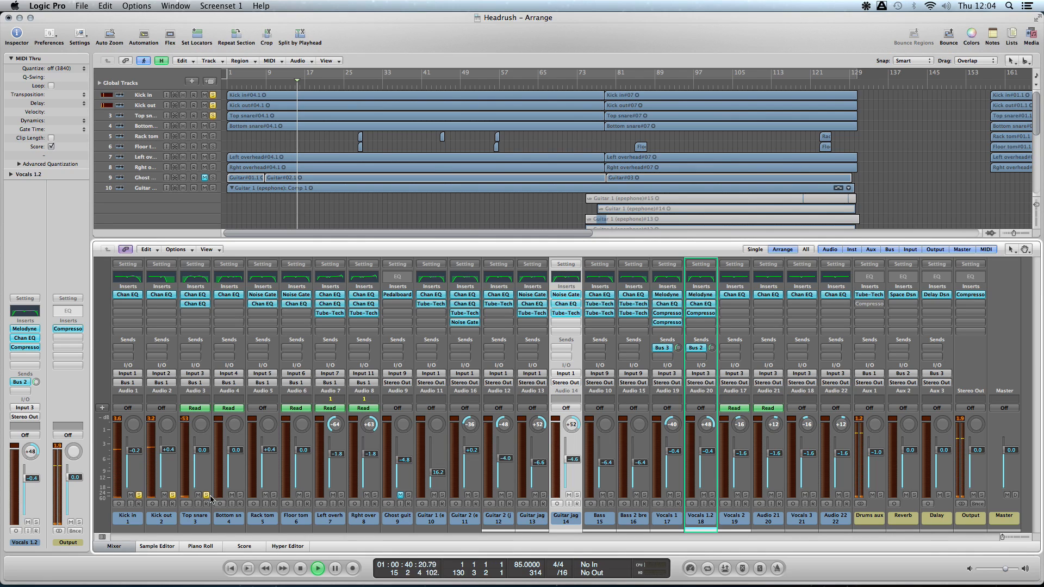
pyautogui.click(240, 495)
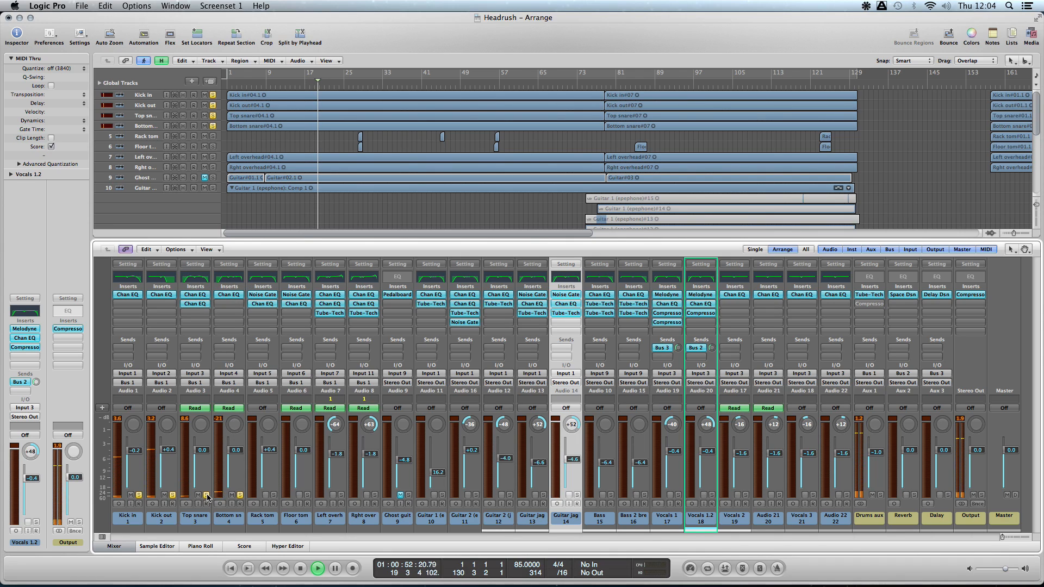
# - Turn off solo on Top snare, Kick out and Kick in to hear Bottom snare alone, and clear its solo too
pyautogui.click(206, 495)
pyautogui.click(173, 495)
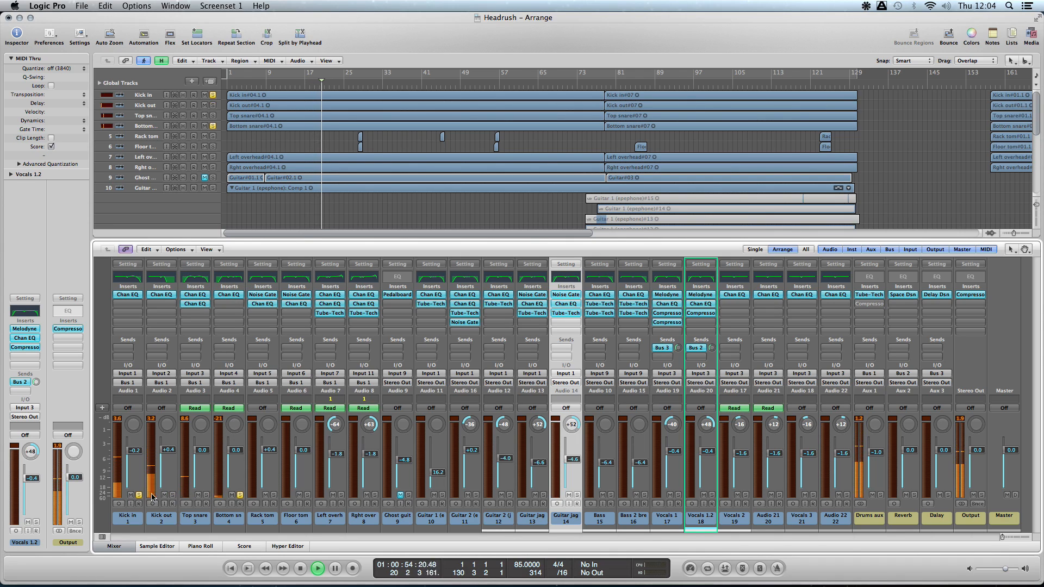
pyautogui.click(139, 495)
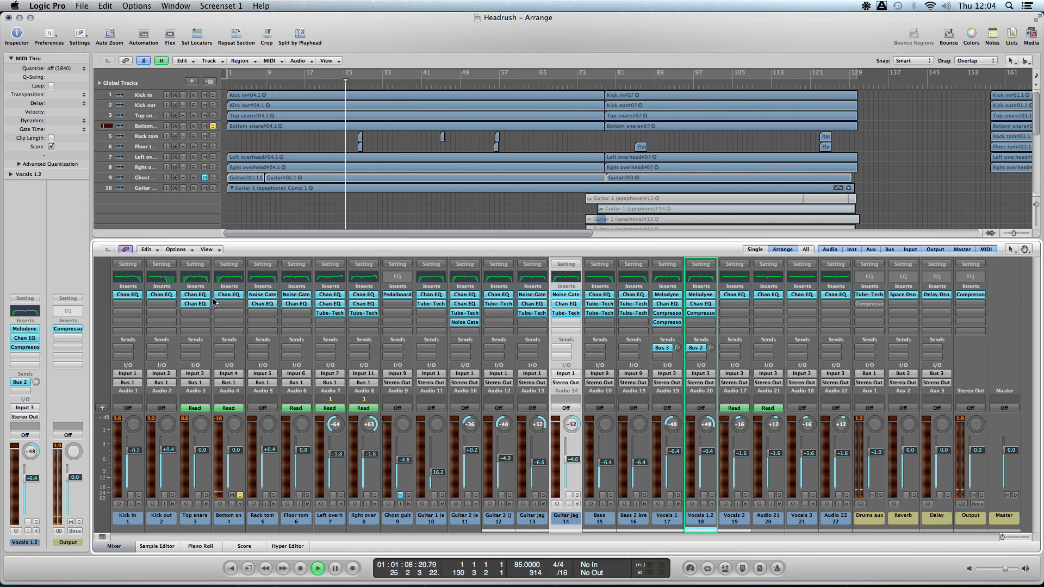
pyautogui.click(239, 495)
# - Audition the Rack tom track on its own, and the left and right overheads soloed together
pyautogui.click(273, 495)
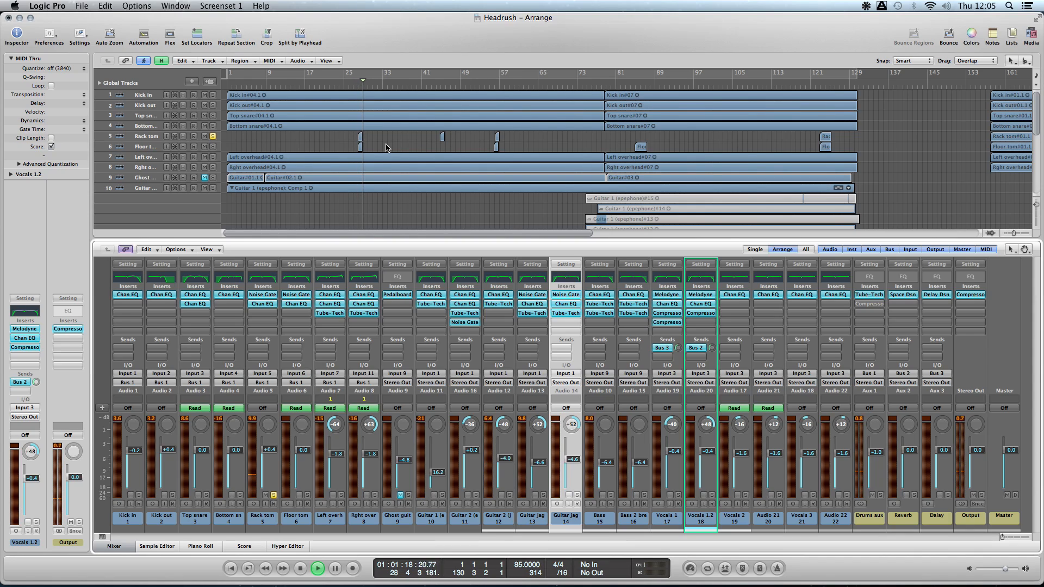
pyautogui.click(273, 494)
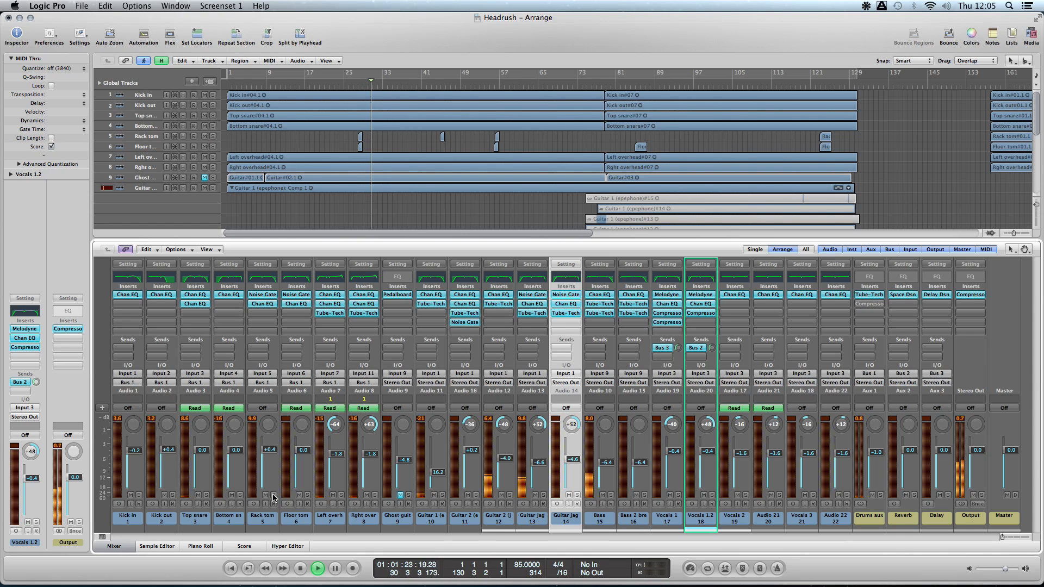
pyautogui.click(341, 495)
pyautogui.click(374, 495)
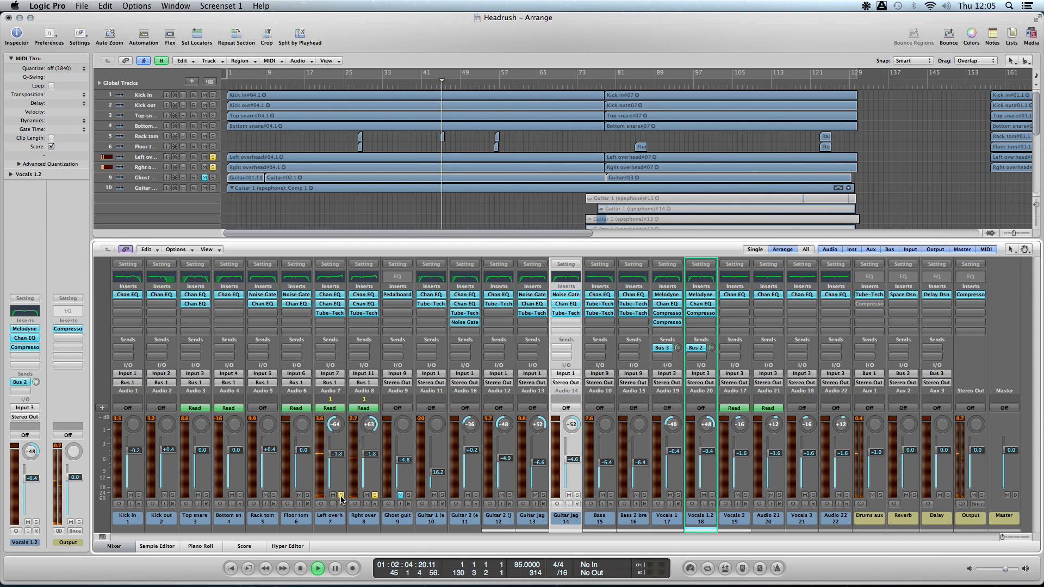
pyautogui.click(374, 495)
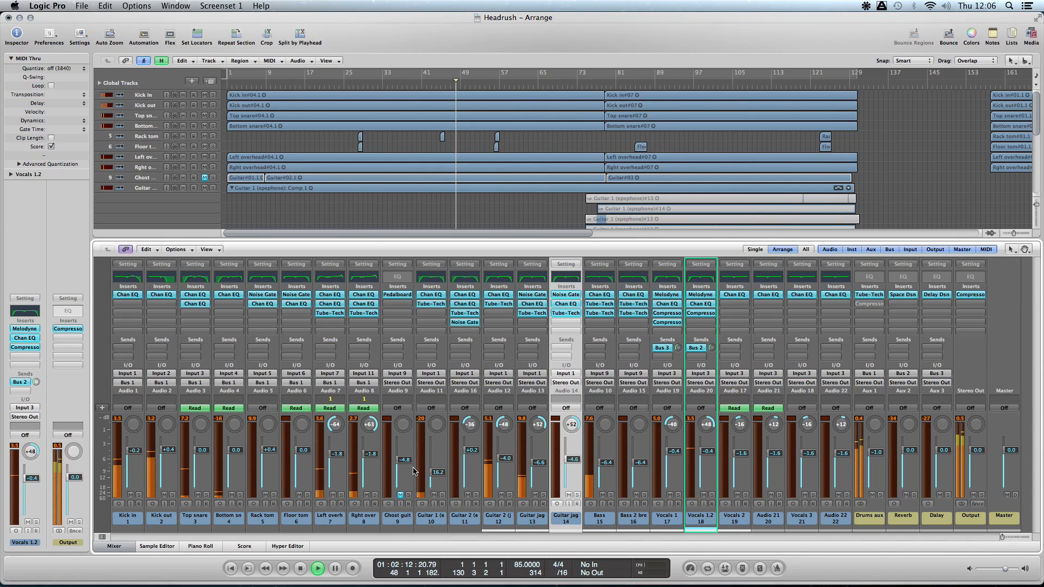
# - Listen to the right overhead soloed, unmute the Ghost guitar track, and clear the overhead's solo
pyautogui.click(375, 495)
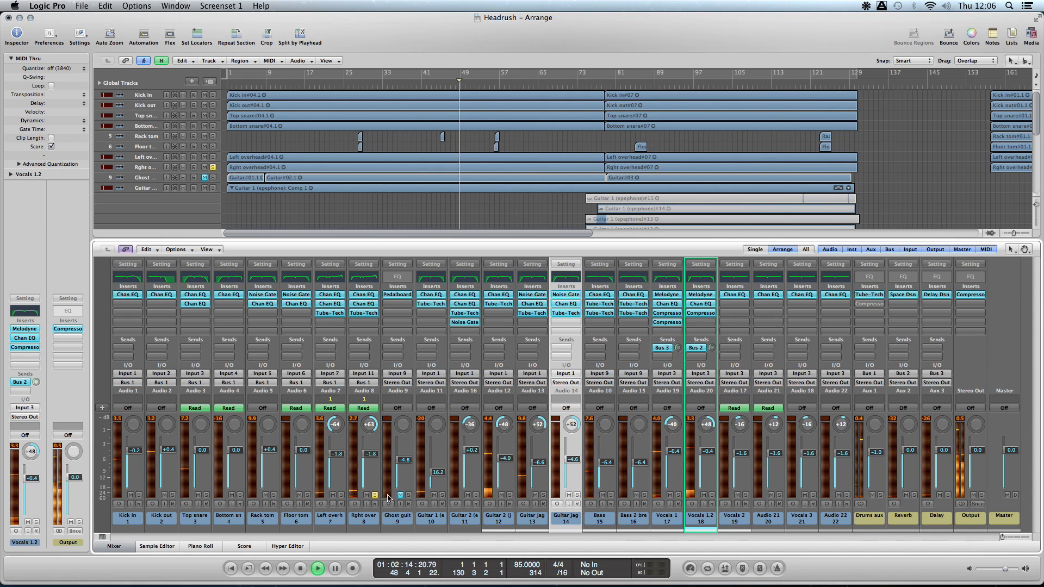
pyautogui.click(409, 495)
pyautogui.click(409, 496)
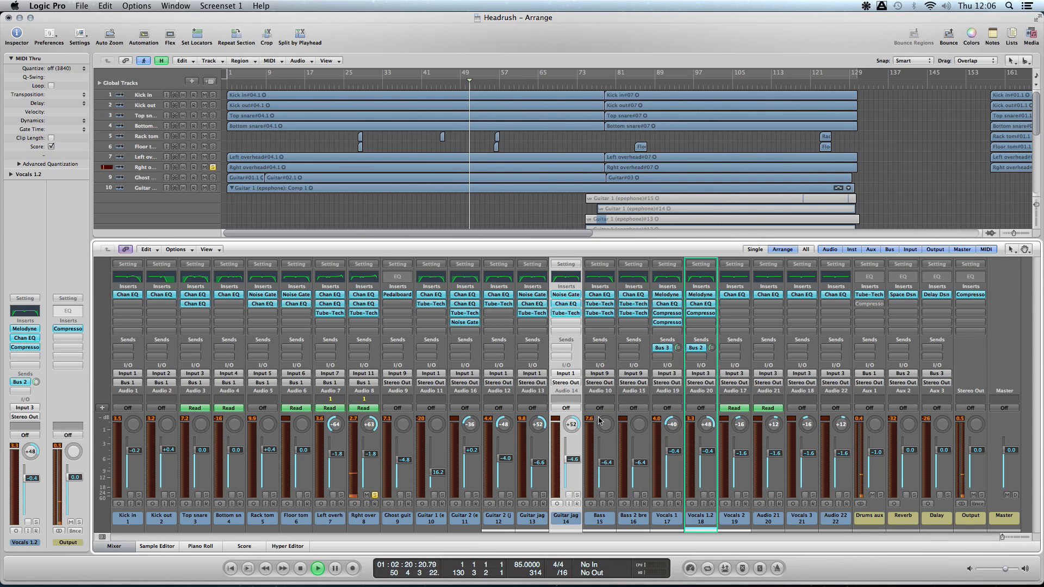
pyautogui.click(374, 495)
# - Audition the Drums aux channel soloed in a separate mixer window, and close that window
pyautogui.click(175, 6)
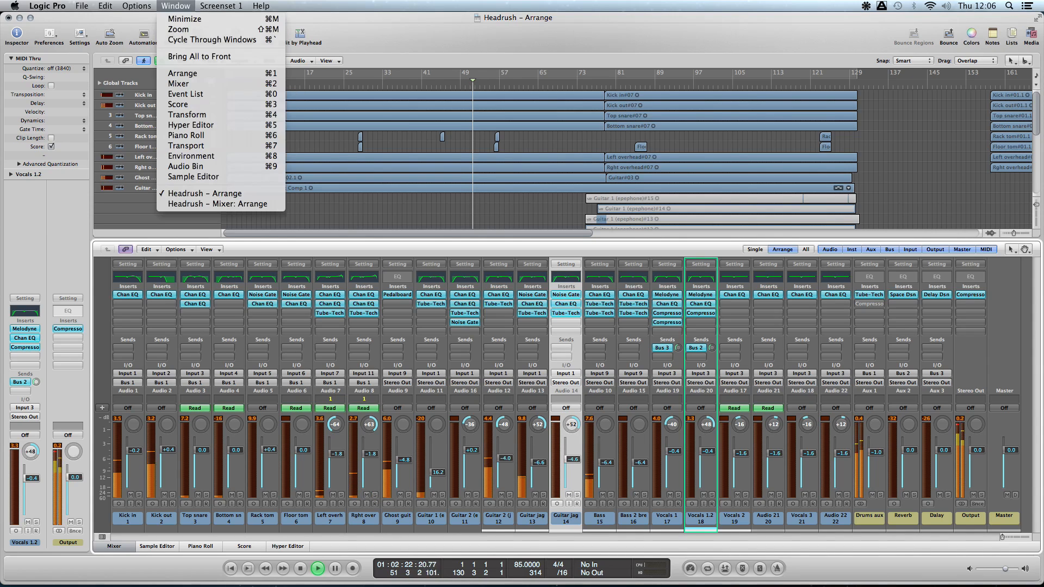
pyautogui.click(197, 84)
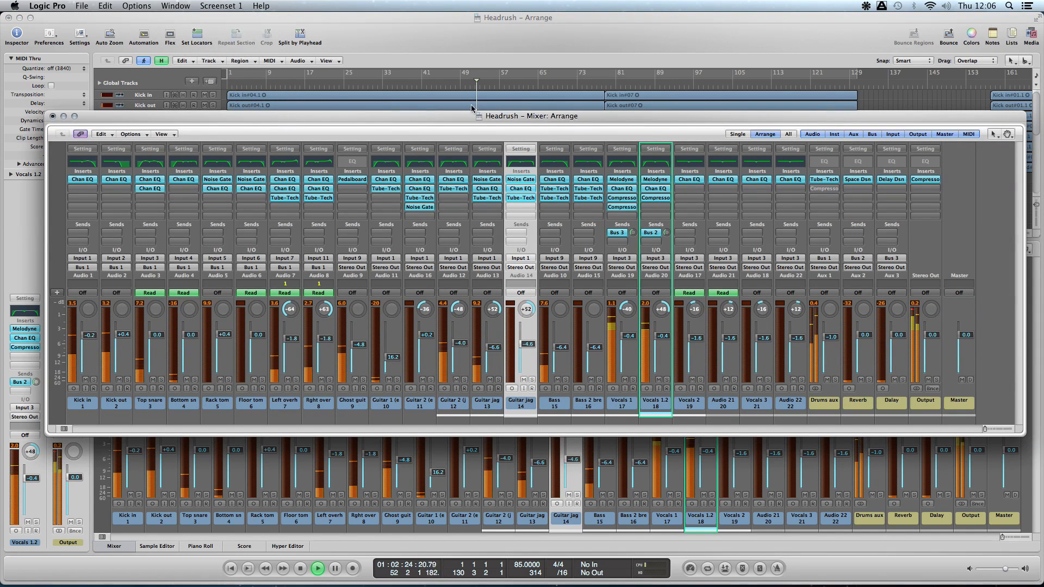
pyautogui.click(835, 379)
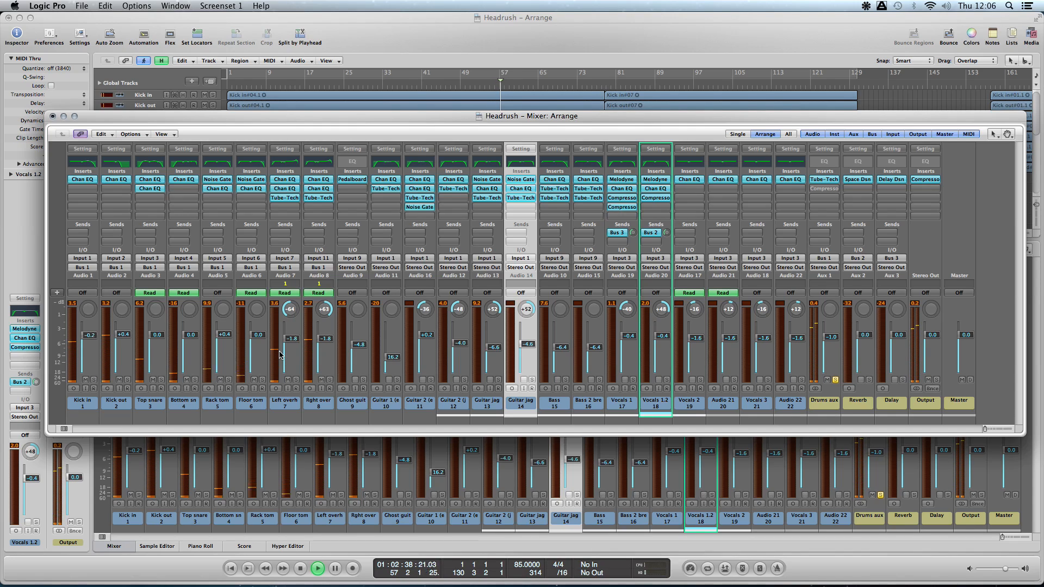
pyautogui.click(835, 380)
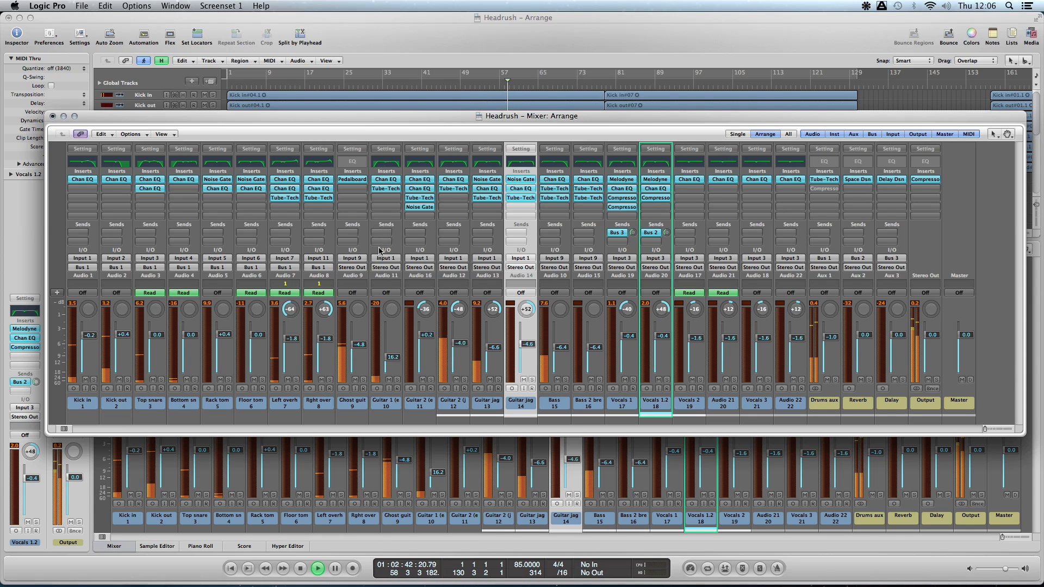
pyautogui.click(53, 117)
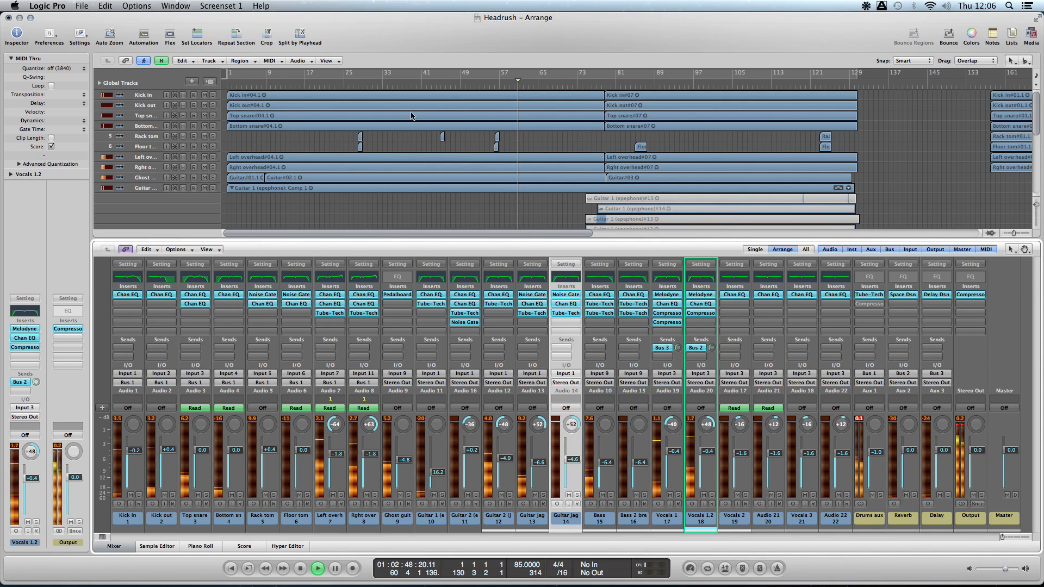
# - Replay the song from about bar 41 and audition the Guitar 1 (epephone) track on its own
pyautogui.click(421, 73)
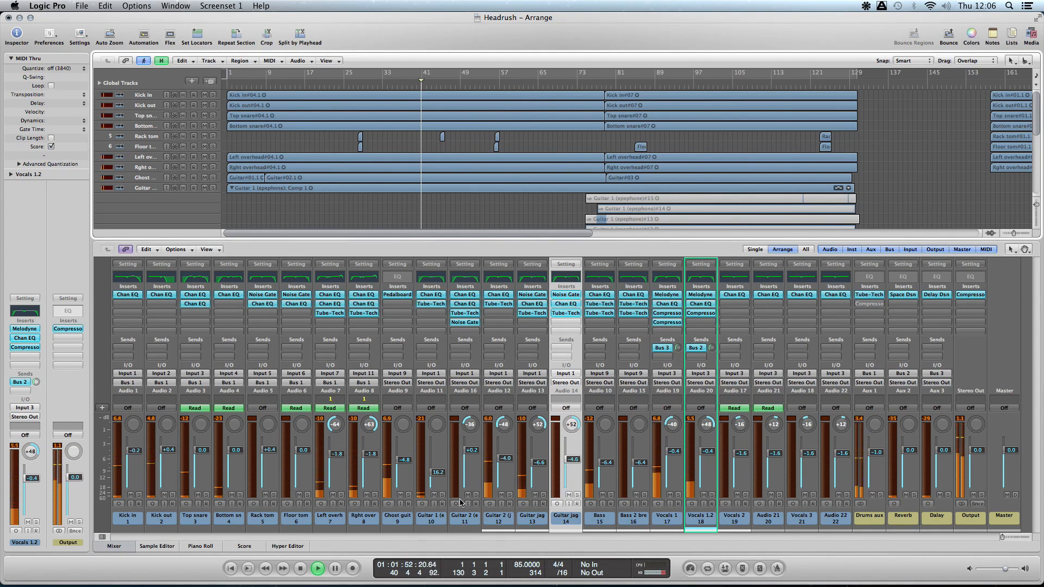
pyautogui.click(441, 495)
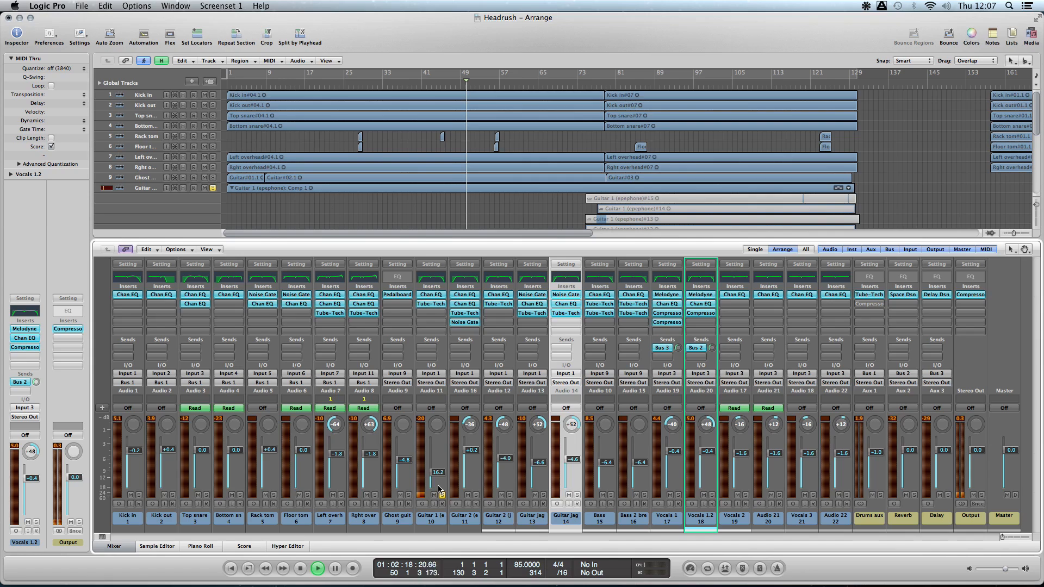
pyautogui.click(442, 495)
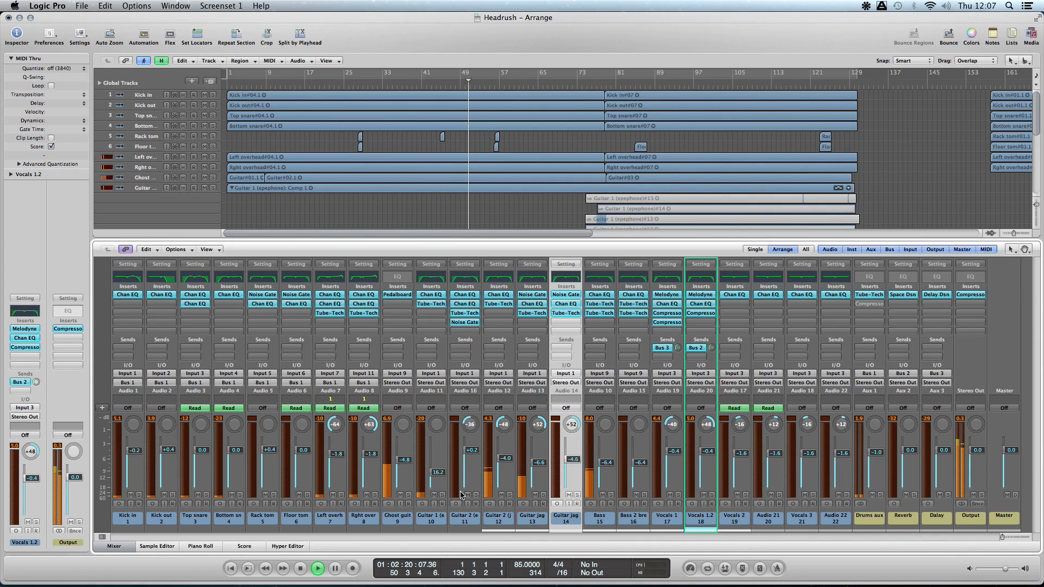
# - Audition the jag guitars on tracks 12 and 13 separately and together, clear their solos, and mute the Ghost guitar track
pyautogui.click(509, 496)
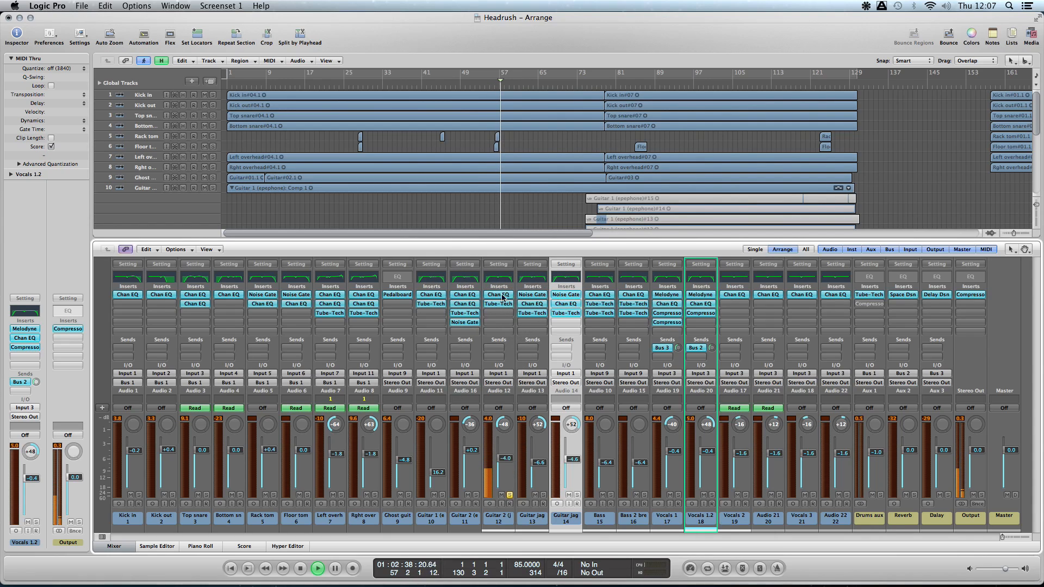
pyautogui.click(543, 495)
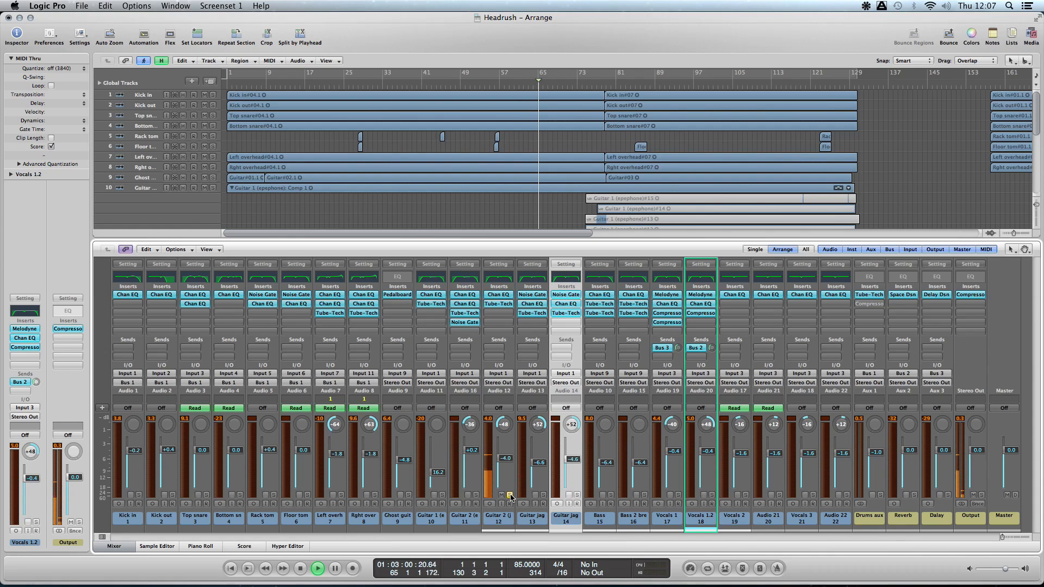
pyautogui.click(543, 495)
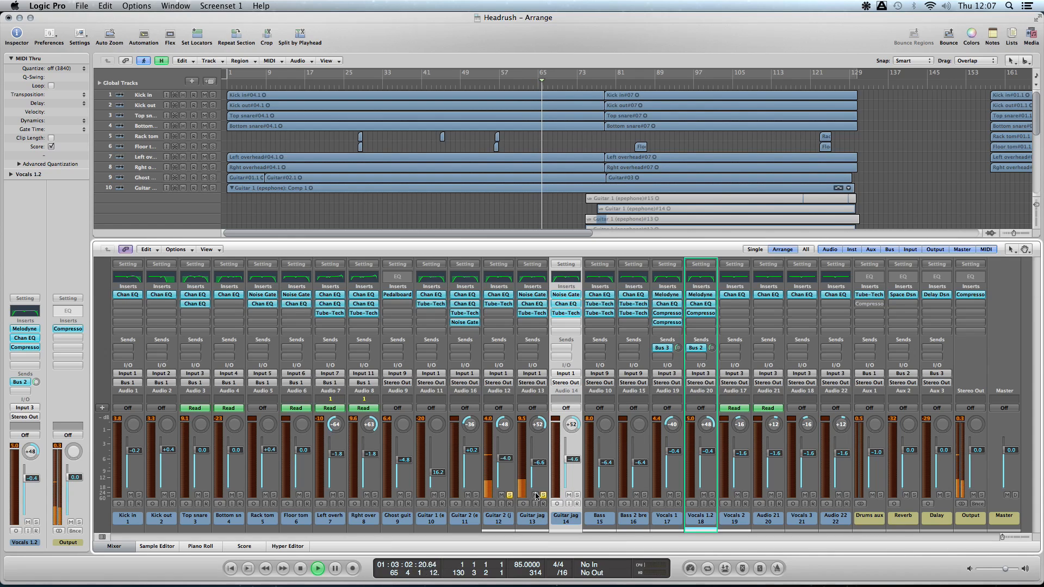
pyautogui.click(509, 496)
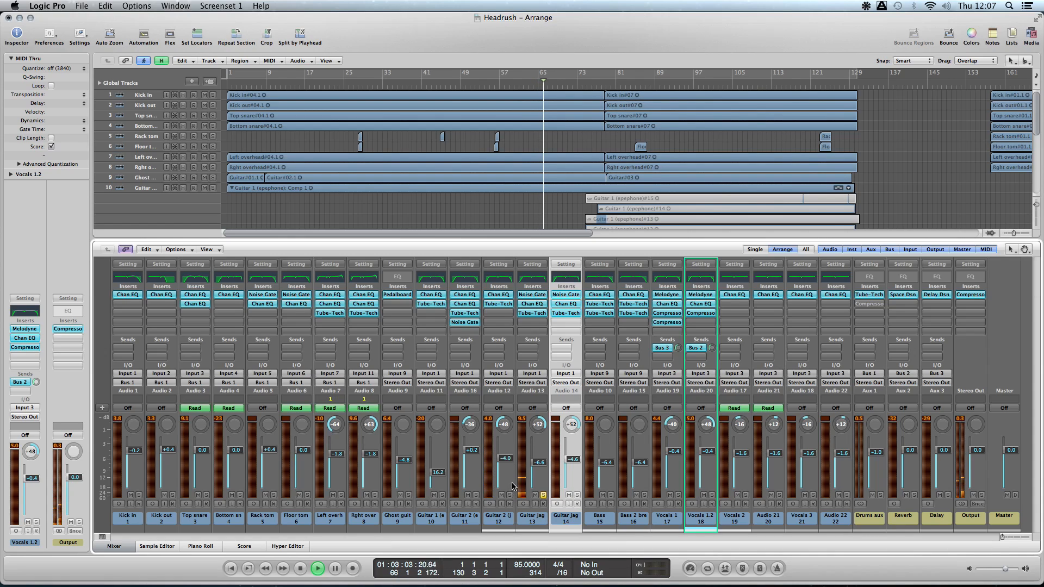
pyautogui.click(543, 495)
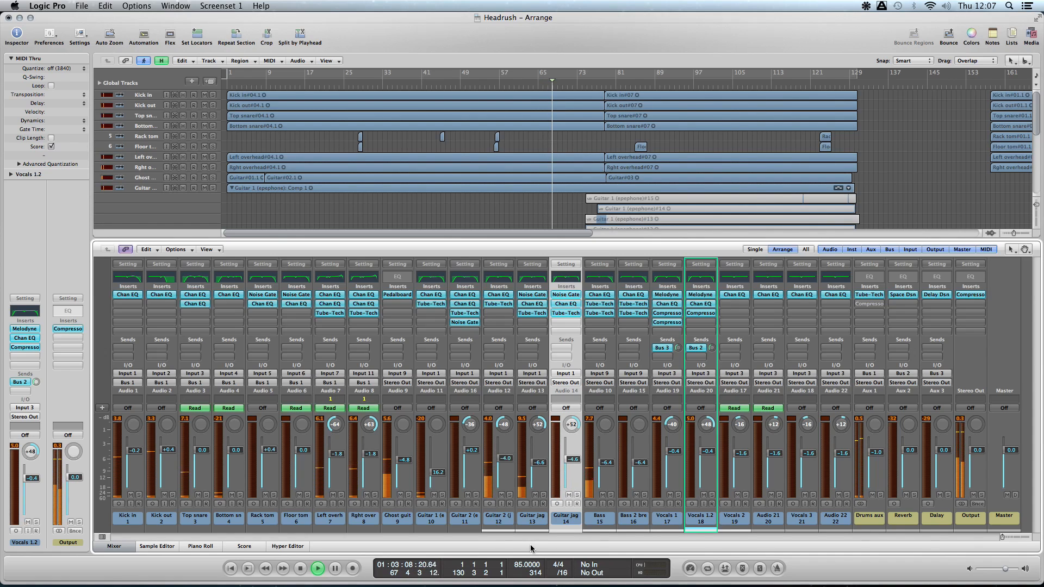
pyautogui.click(401, 495)
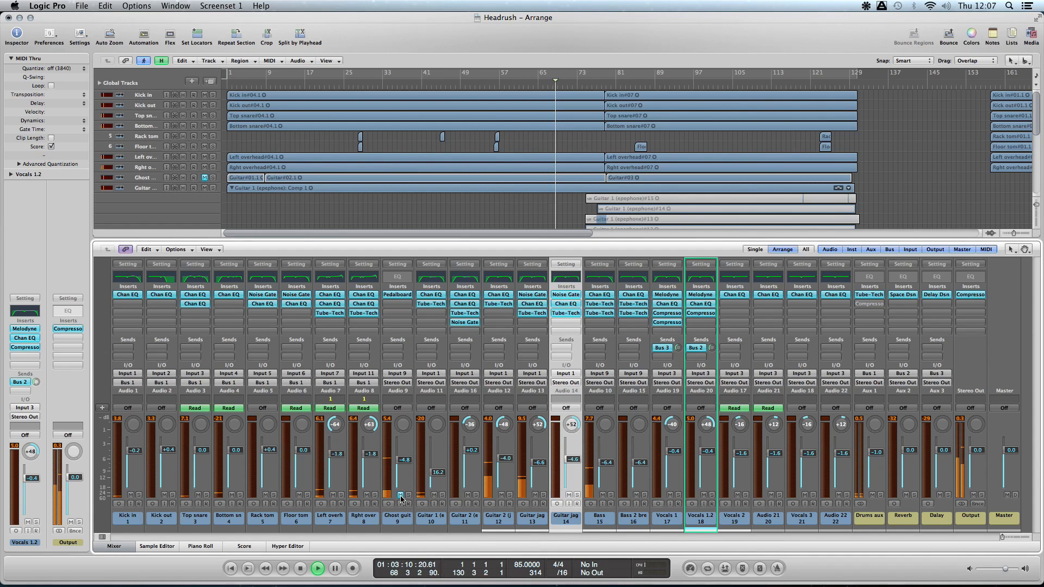
# - Solo the Bass track, raise its fader to 0.0 dB, and compare it soloed and in the full mix from about bar 65
pyautogui.click(610, 495)
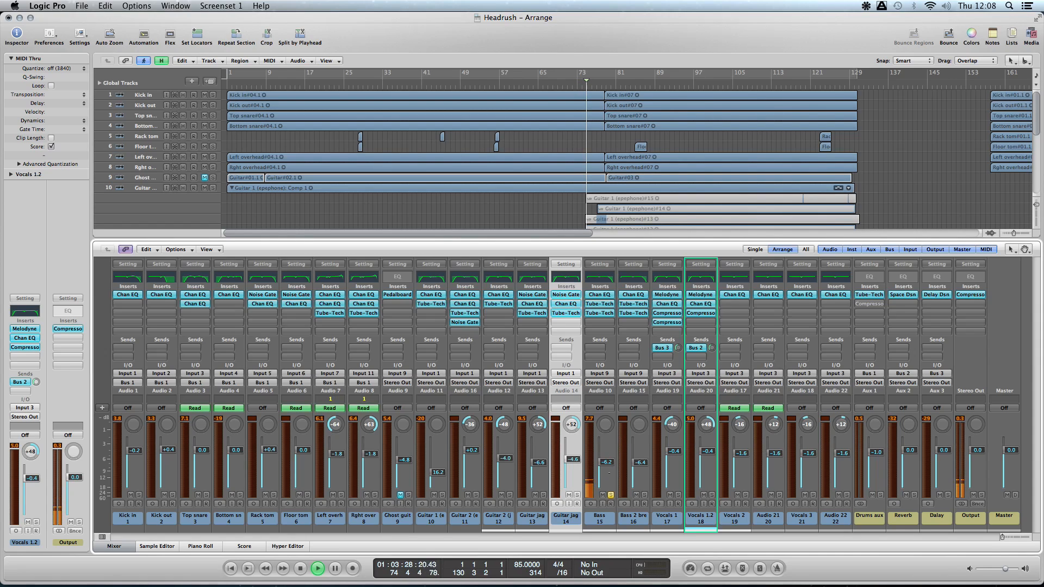
pyautogui.moveTo(606, 461); pyautogui.dragTo(607, 454)
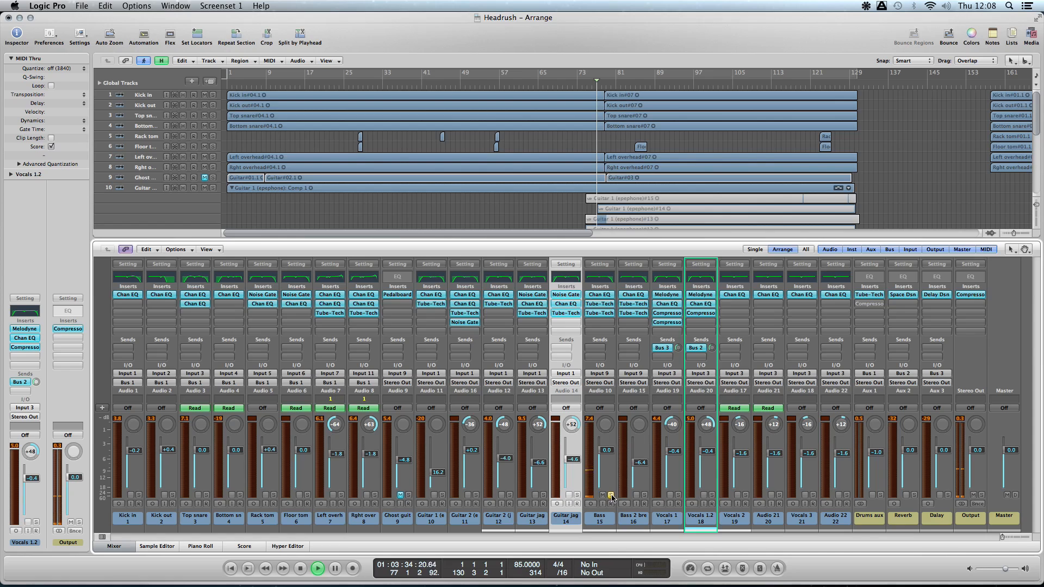
pyautogui.click(538, 89)
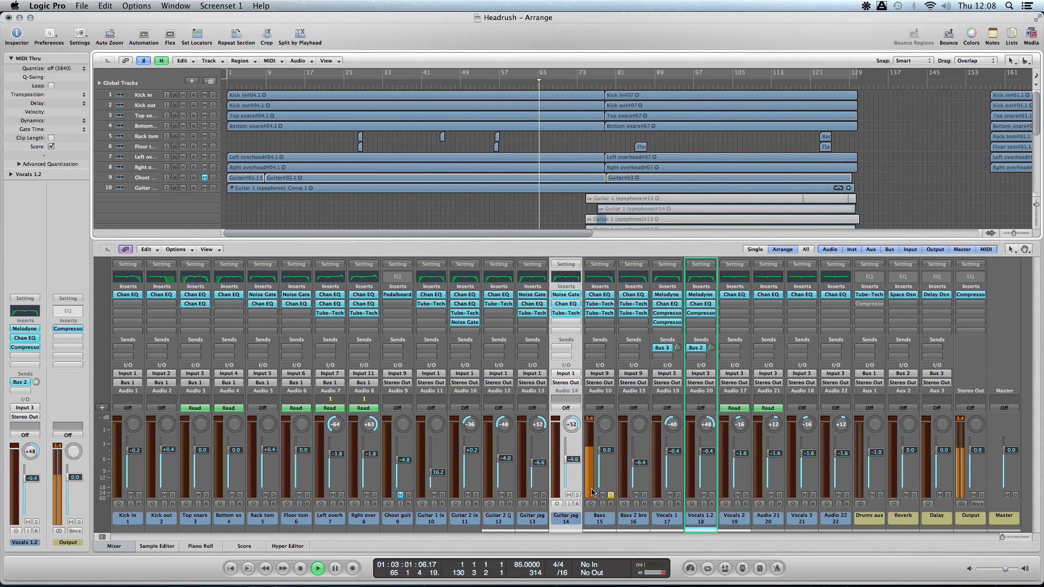
pyautogui.click(611, 495)
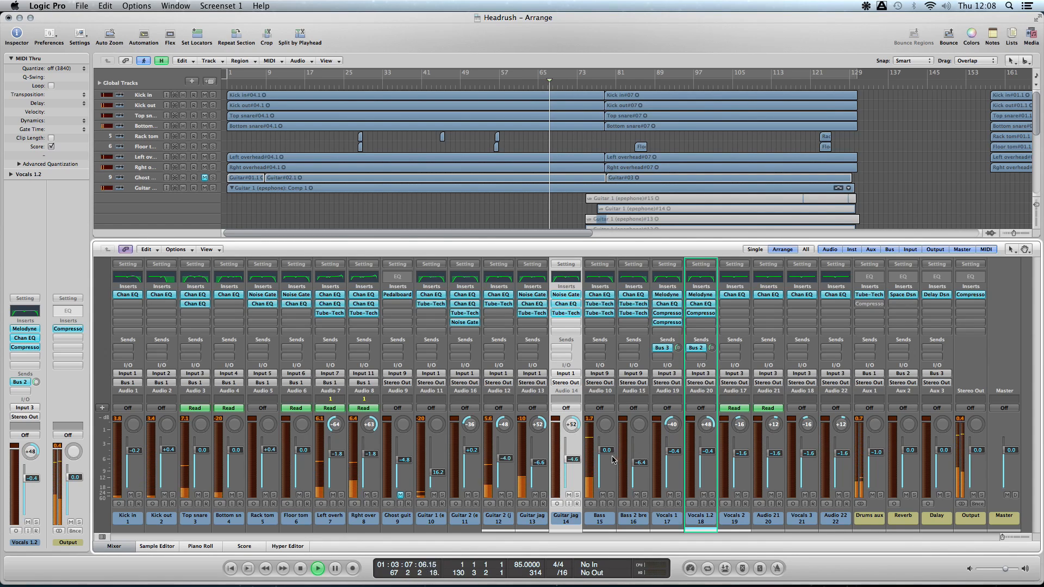
# - Lower the Bass track's fader to -6.4 dB and solo the track
pyautogui.moveTo(606, 450); pyautogui.dragTo(606, 462)
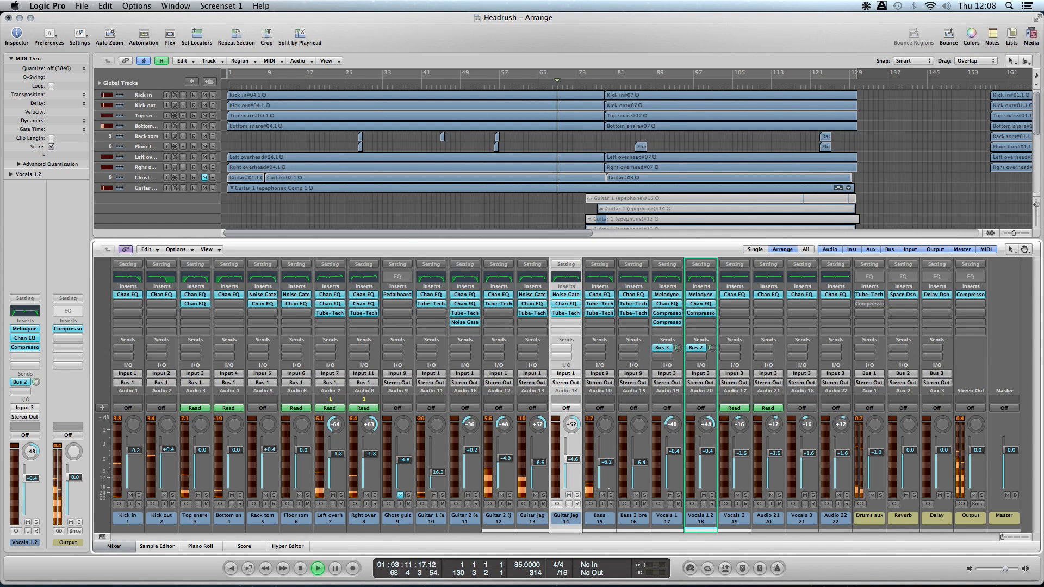
pyautogui.click(610, 495)
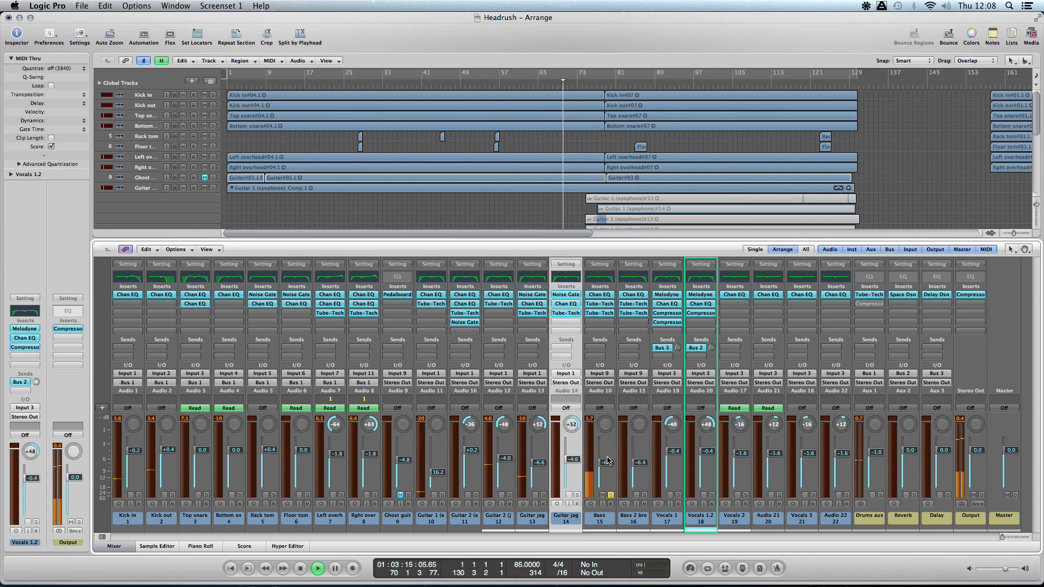
# - Clear the Bass solo, replay from about bar 46, and audition Vocals 1 and Vocals 1.2 together and separately before clearing their solos
pyautogui.click(611, 496)
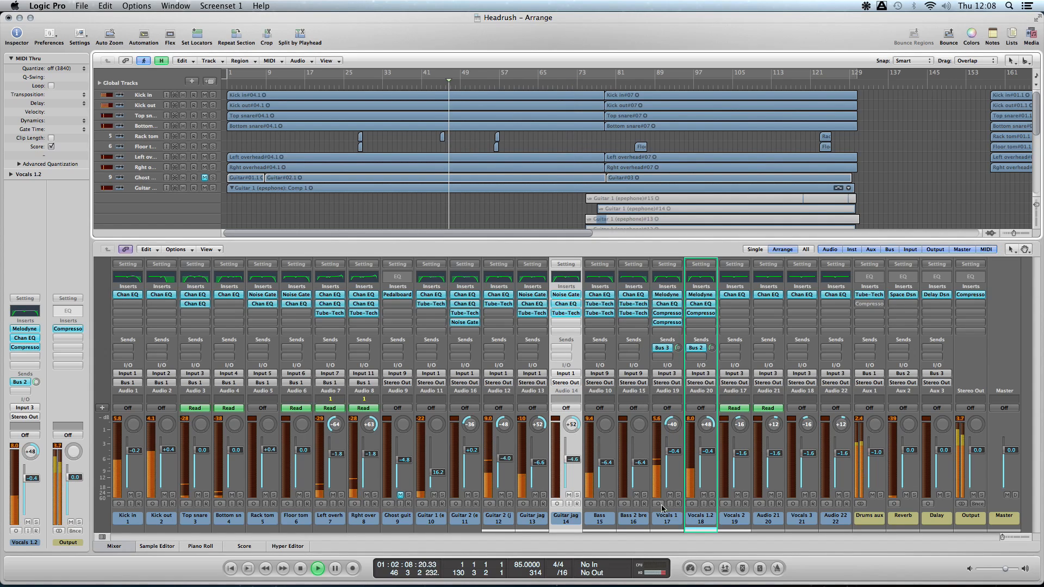
pyautogui.click(677, 495)
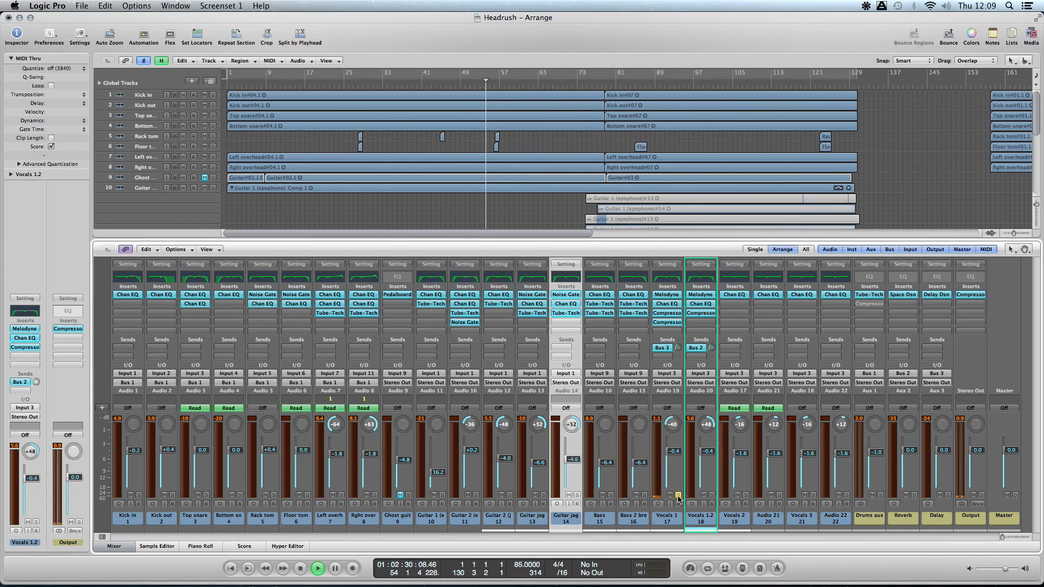
pyautogui.click(713, 496)
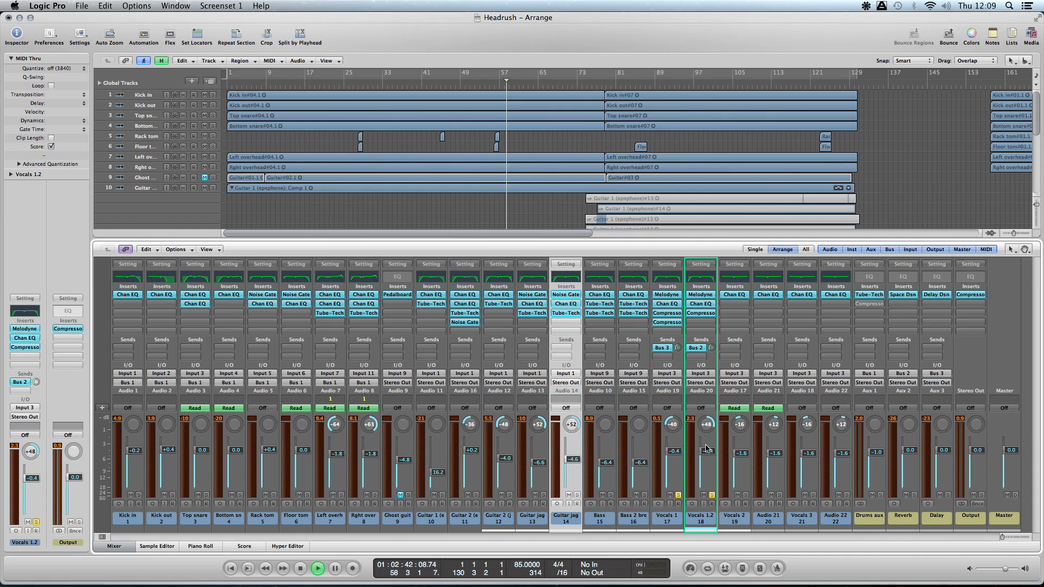
pyautogui.click(677, 495)
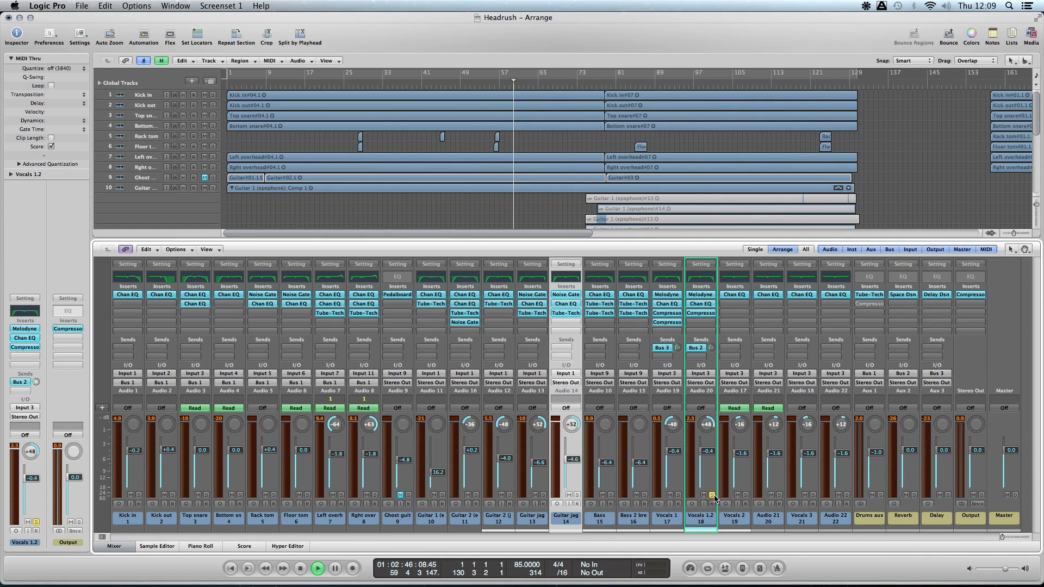
pyautogui.click(712, 495)
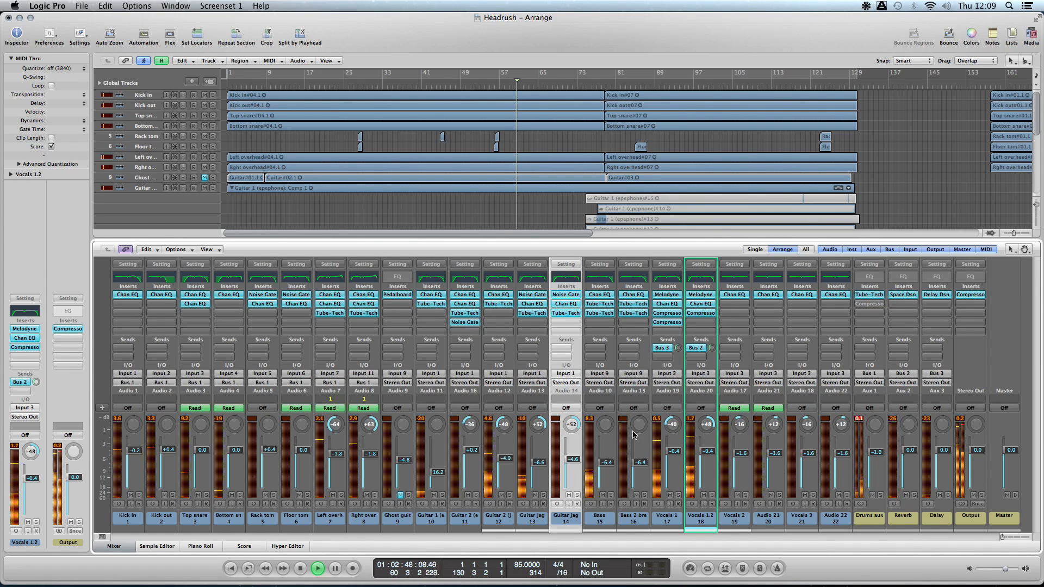
# - Jump playback to about bar 90 and solo Vocals 3 and Audio 22 in a separate Mixer window
pyautogui.click(180, 5)
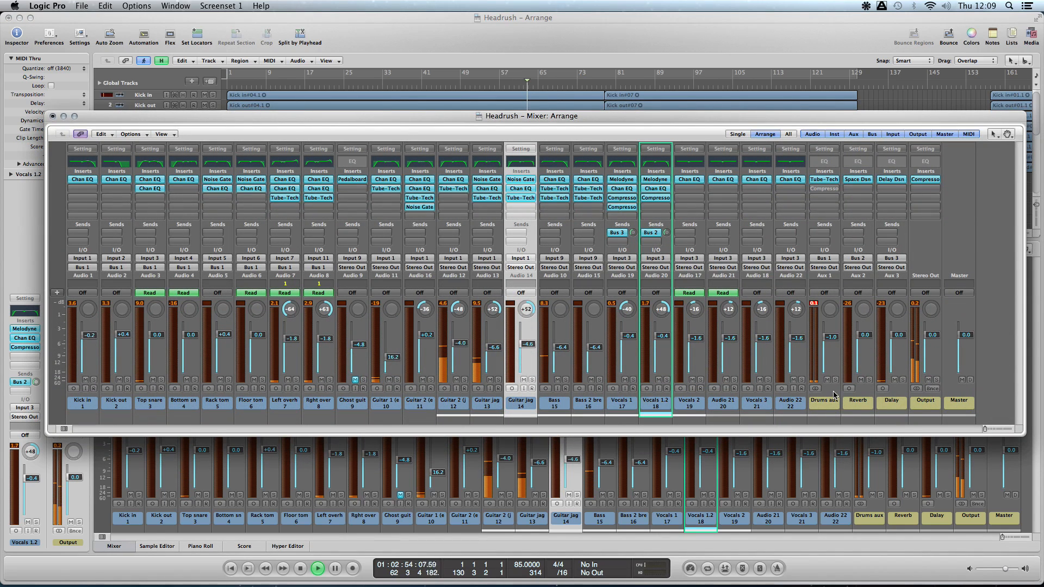
pyautogui.click(665, 86)
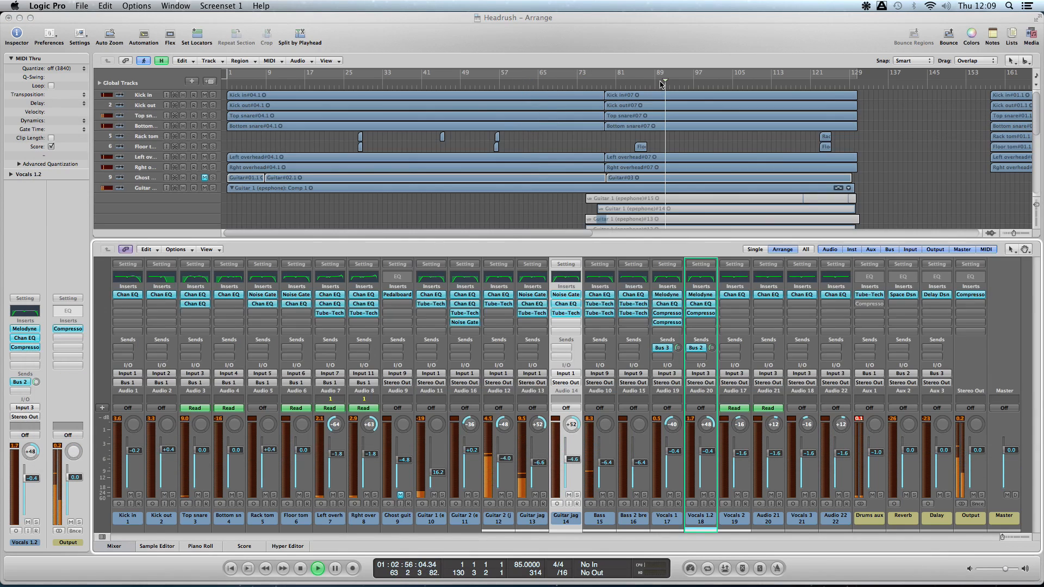
pyautogui.click(175, 5)
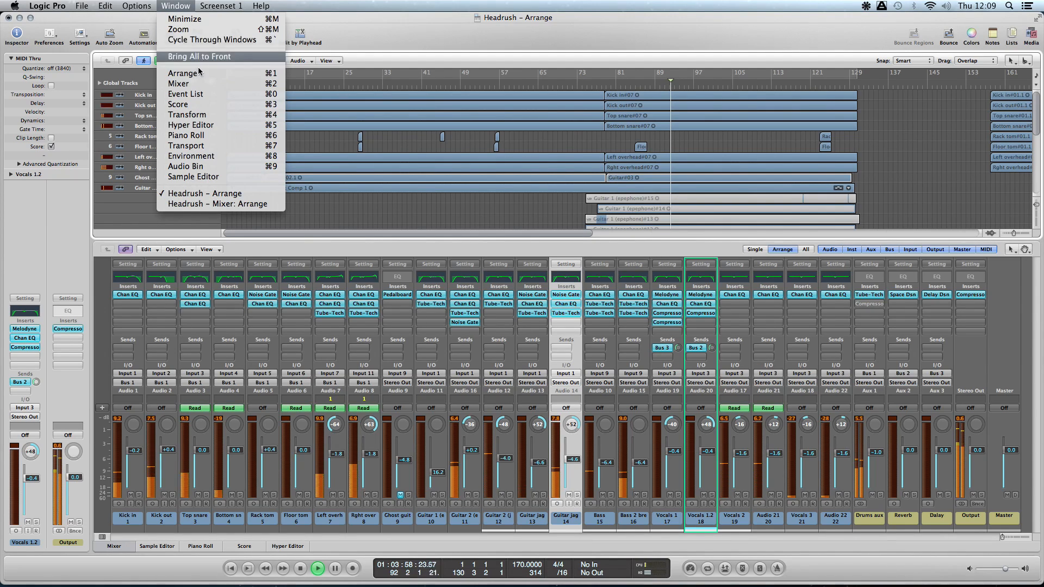
pyautogui.click(180, 83)
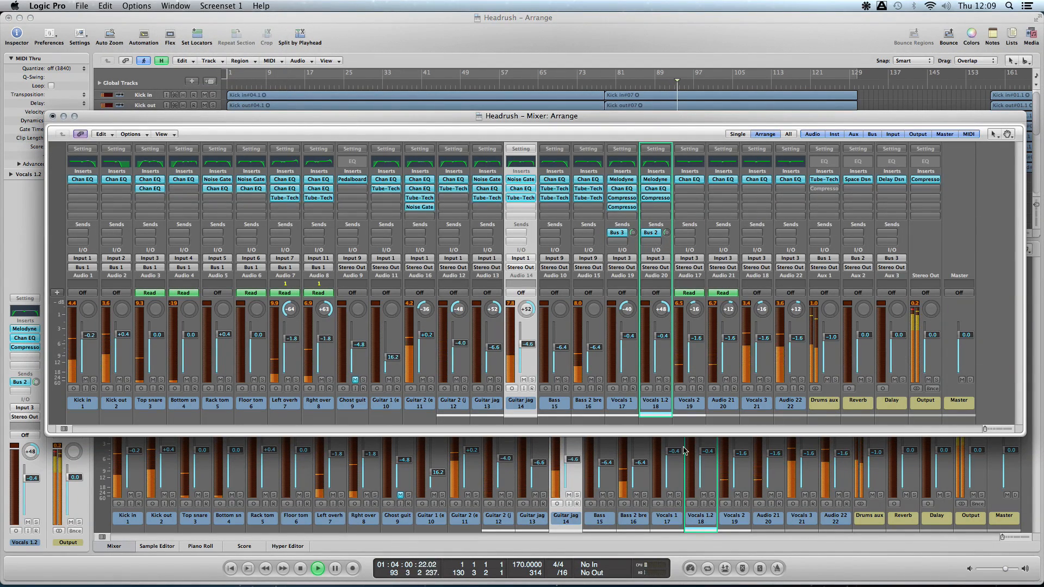
pyautogui.click(768, 379)
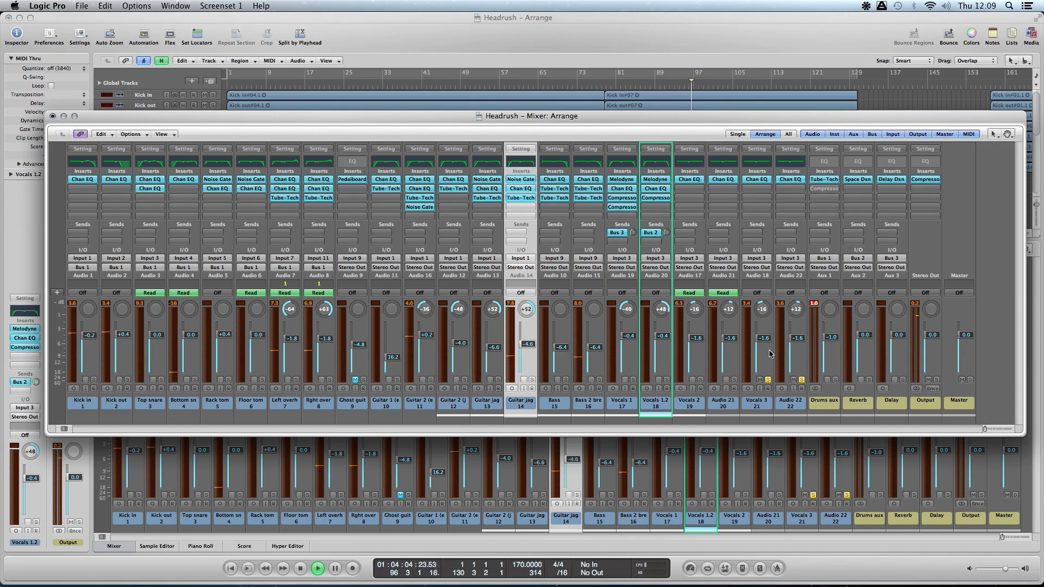
# - Close the mixer pane below the arrangement and set a cycle range from bar 98 to bar 104
pyautogui.moveTo(686, 118); pyautogui.dragTo(700, 153)
pyautogui.click(112, 546)
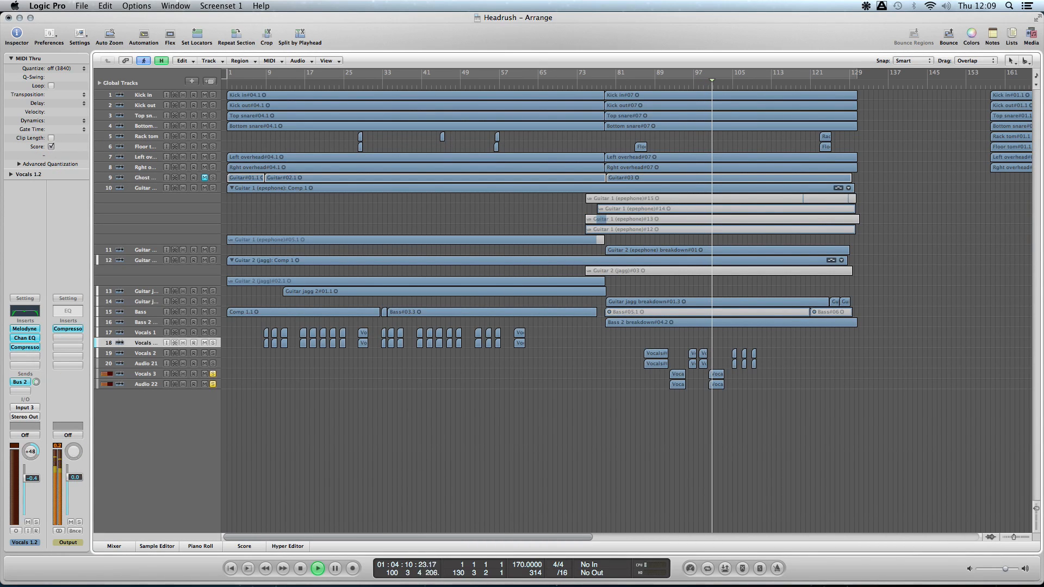
pyautogui.click(176, 6)
pyautogui.click(201, 86)
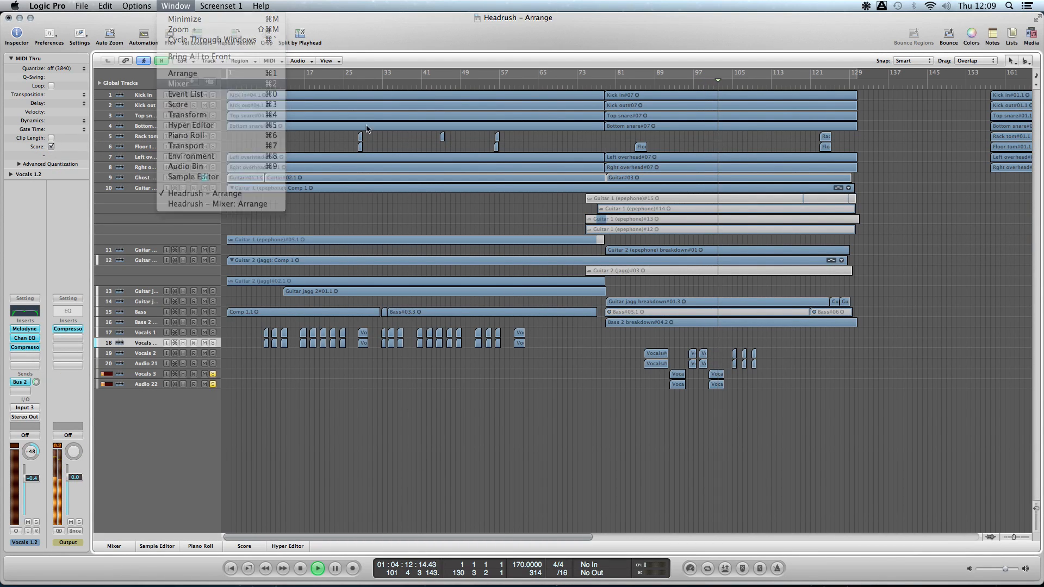
pyautogui.moveTo(659, 158); pyautogui.dragTo(609, 479)
pyautogui.moveTo(712, 75)
pyautogui.mouseDown()
pyautogui.moveTo(727, 75)
pyautogui.moveTo(700, 78)
pyautogui.mouseUp()
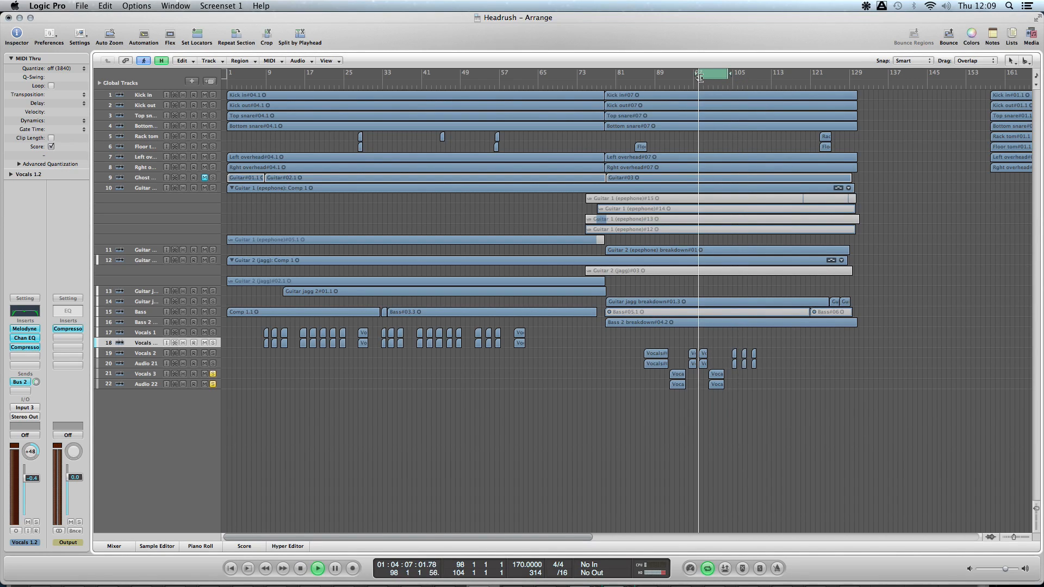
# - Review Vocals 3 and Audio 22 in the Mixer window, switch the solos to Rack tom and Floor tom, and close the window
pyautogui.click(175, 6)
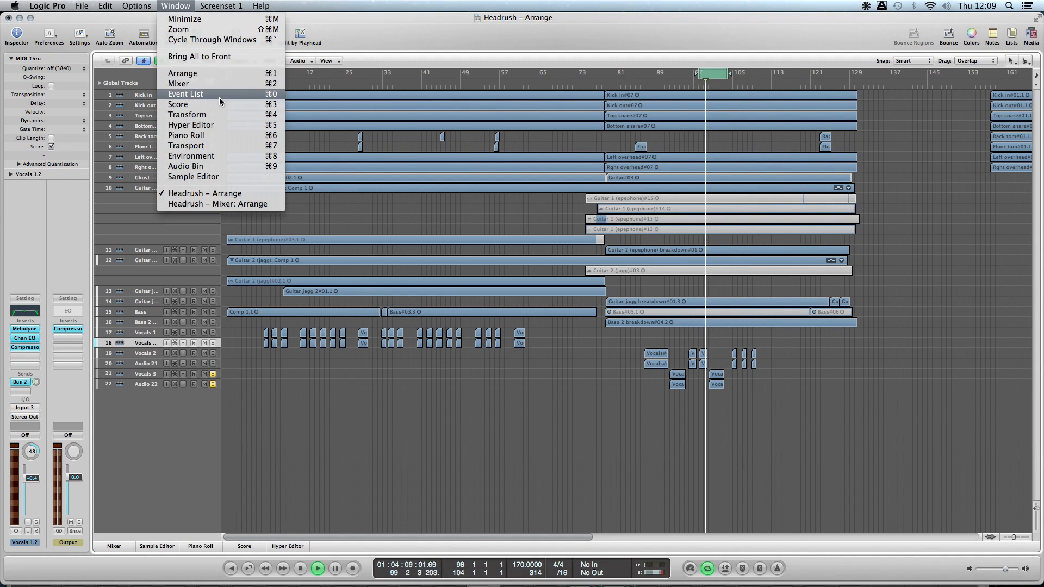
pyautogui.click(210, 84)
pyautogui.moveTo(549, 484); pyautogui.dragTo(559, 90)
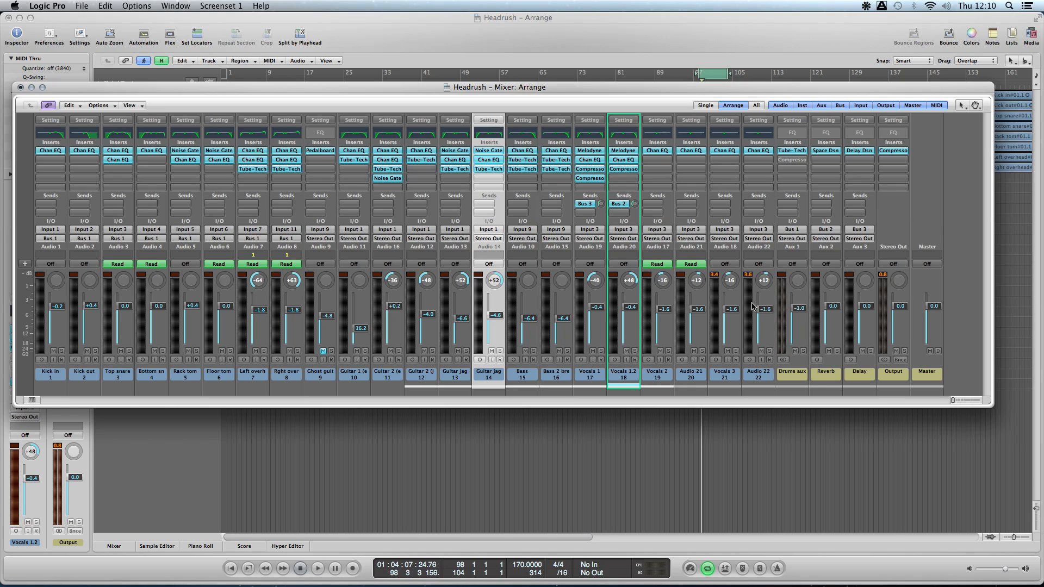
pyautogui.click(20, 87)
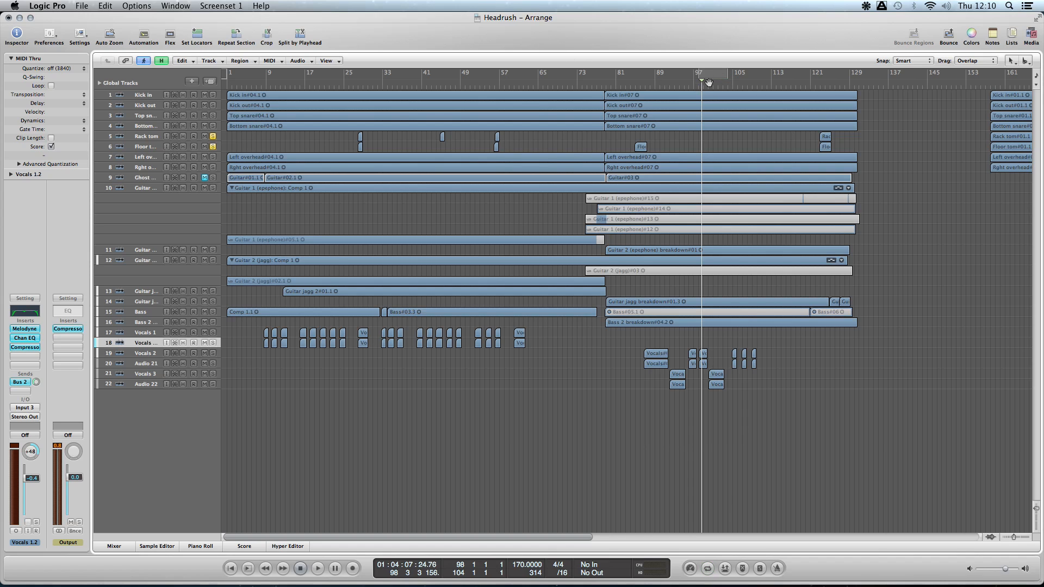
# - Extend the Rack tom region at bar 28 back to about bar 8, audition the track alone from about bar 19, and revert the extension
pyautogui.scroll(3, 575, 136)
pyautogui.scroll(8, 577, 136)
pyautogui.scroll(-2, 577, 136)
pyautogui.hscroll(-8, 578, 135)
pyautogui.hscroll(-15, 577, 136)
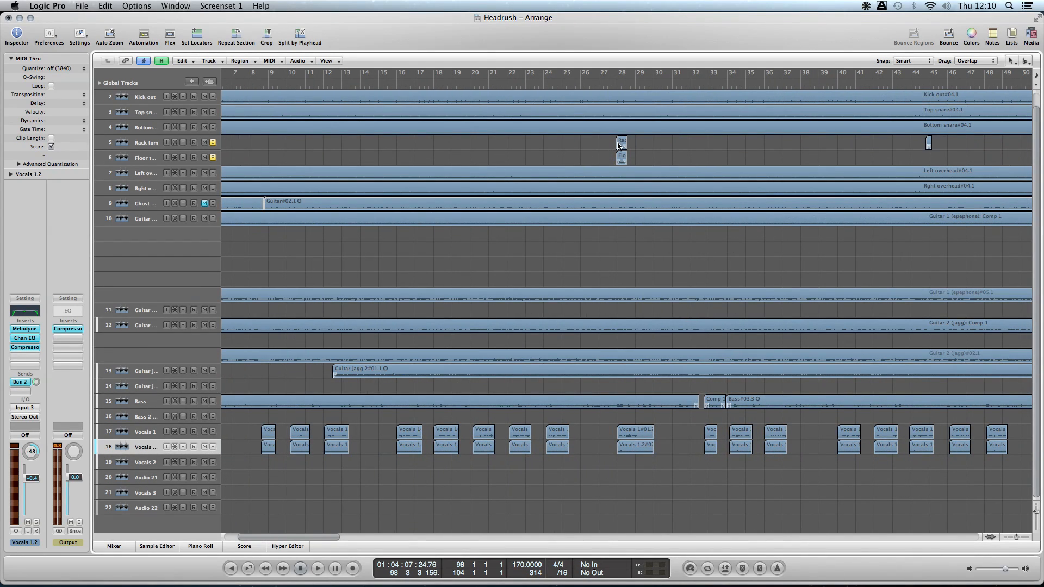
pyautogui.moveTo(617, 146); pyautogui.dragTo(256, 145)
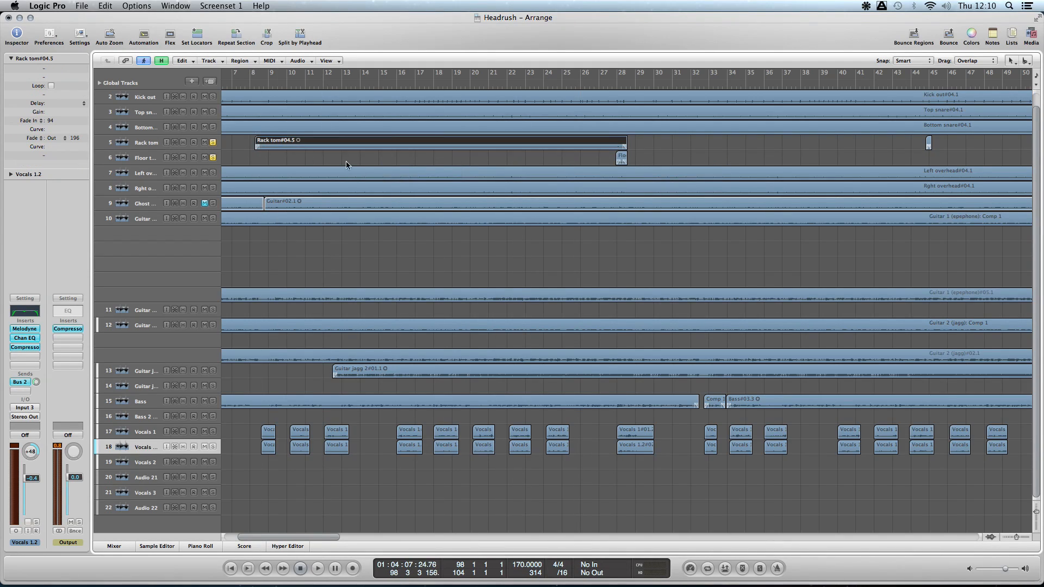
pyautogui.click(292, 84)
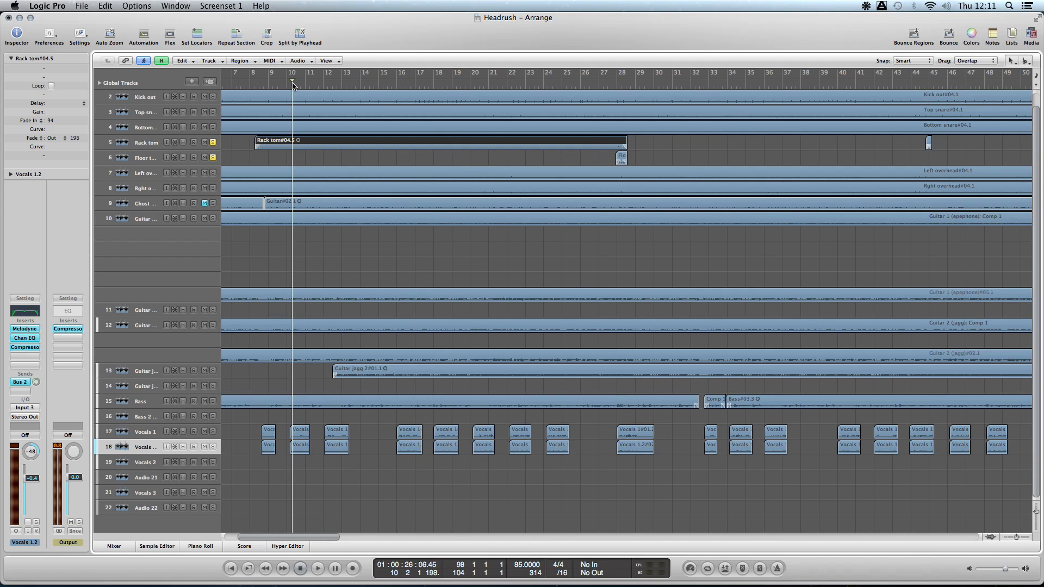
pyautogui.click(212, 142)
pyautogui.click(461, 83)
pyautogui.press('space')
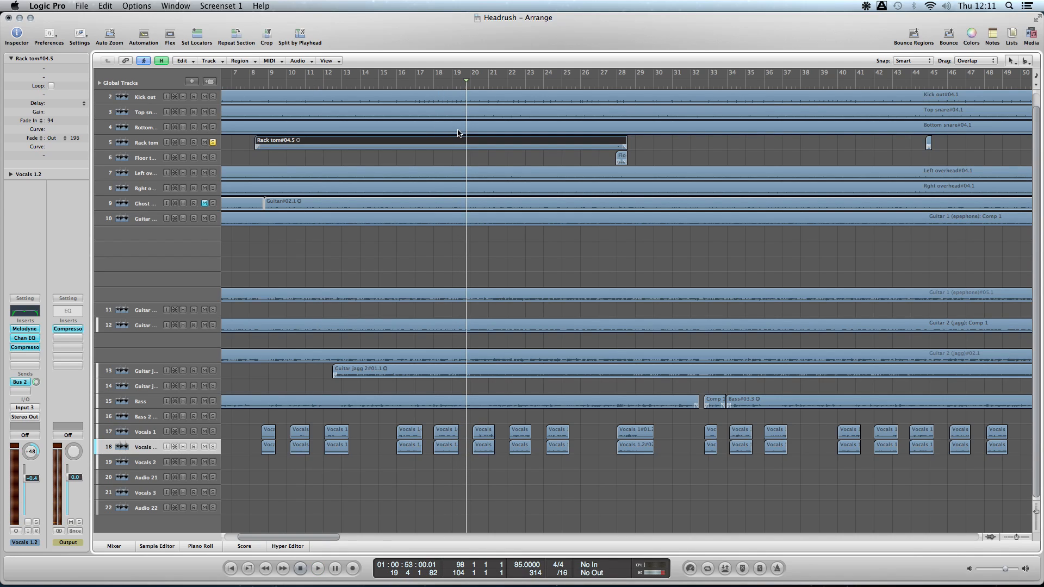
pyautogui.press('Delete')
pyautogui.click(706, 156)
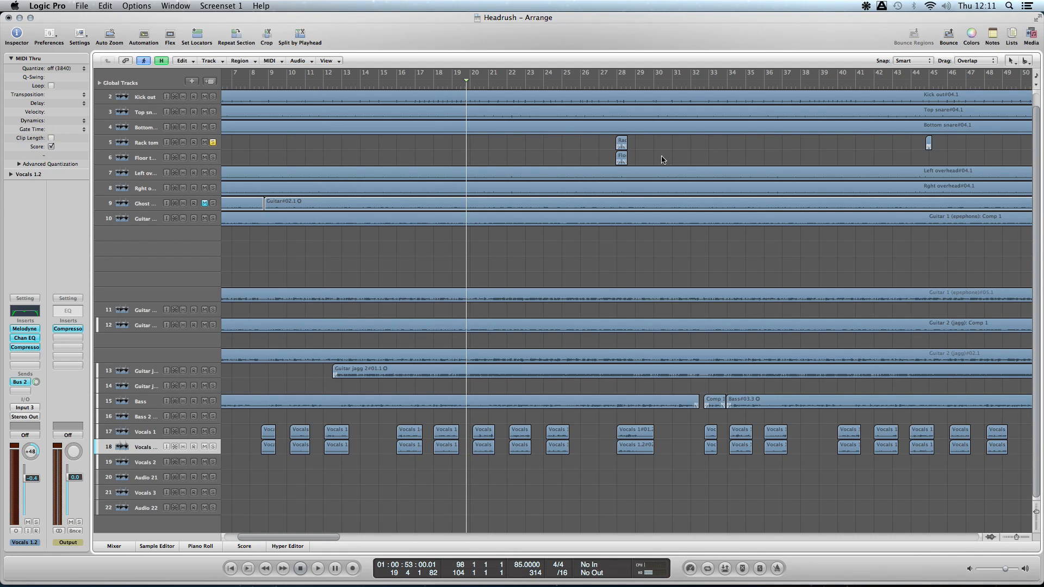
# - Try extending the start of the Rack tom region back to about bar 18, play it briefly, and undo the change
pyautogui.moveTo(616, 147); pyautogui.dragTo(435, 146)
pyautogui.press('space')
pyautogui.press('space')
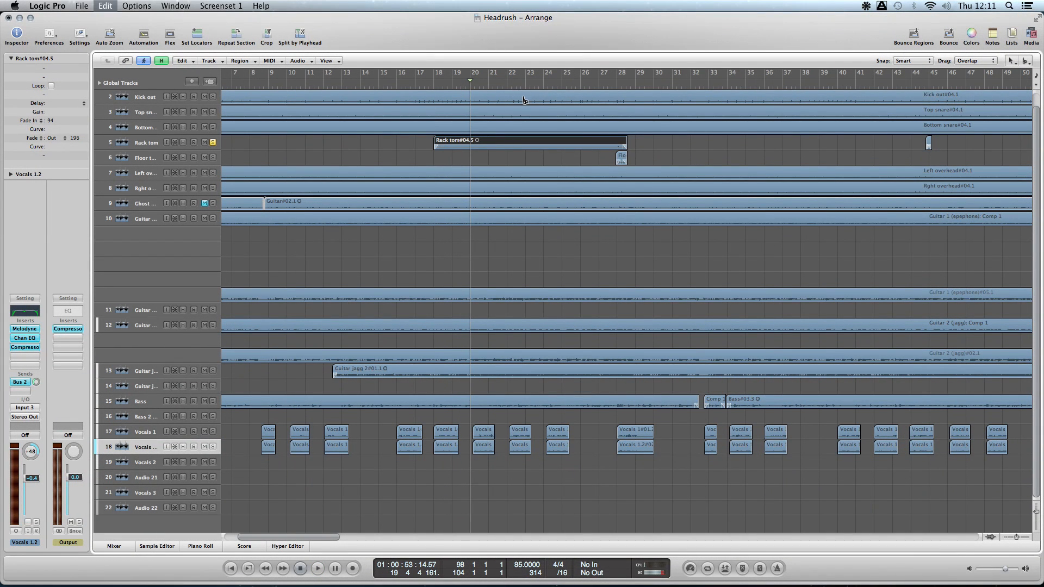
pyautogui.press('super+z')
# - Select the Rack tom track and examine the enlarged Rack tom and Floor tom waveforms around bar 28
pyautogui.click(613, 83)
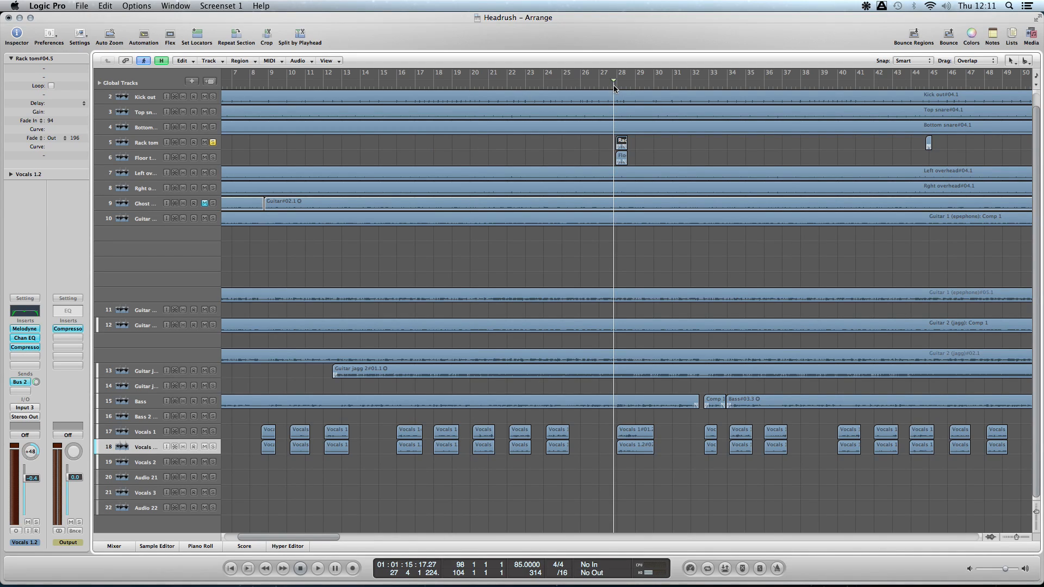
pyautogui.click(182, 154)
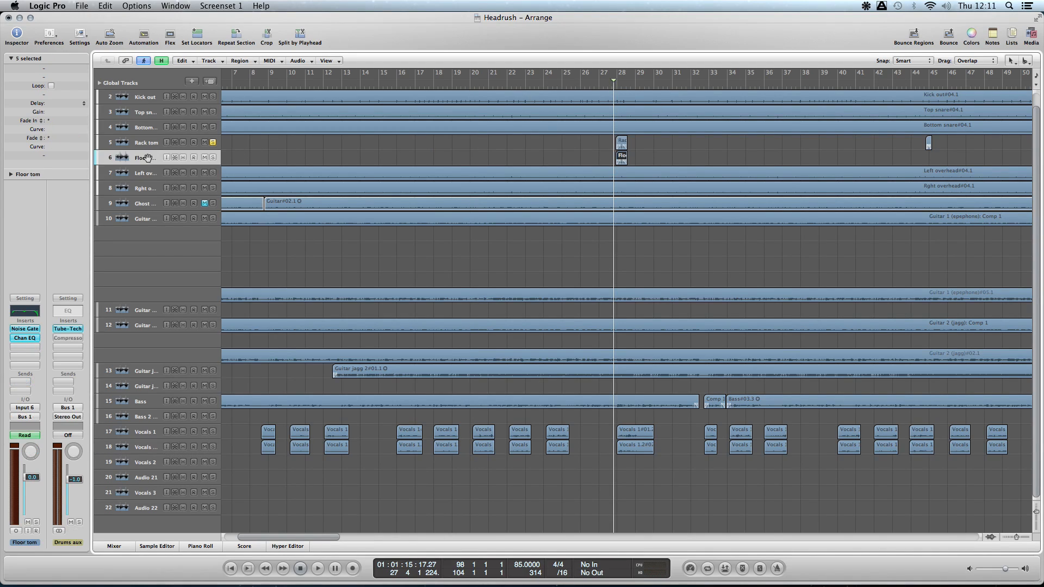
pyautogui.click(148, 141)
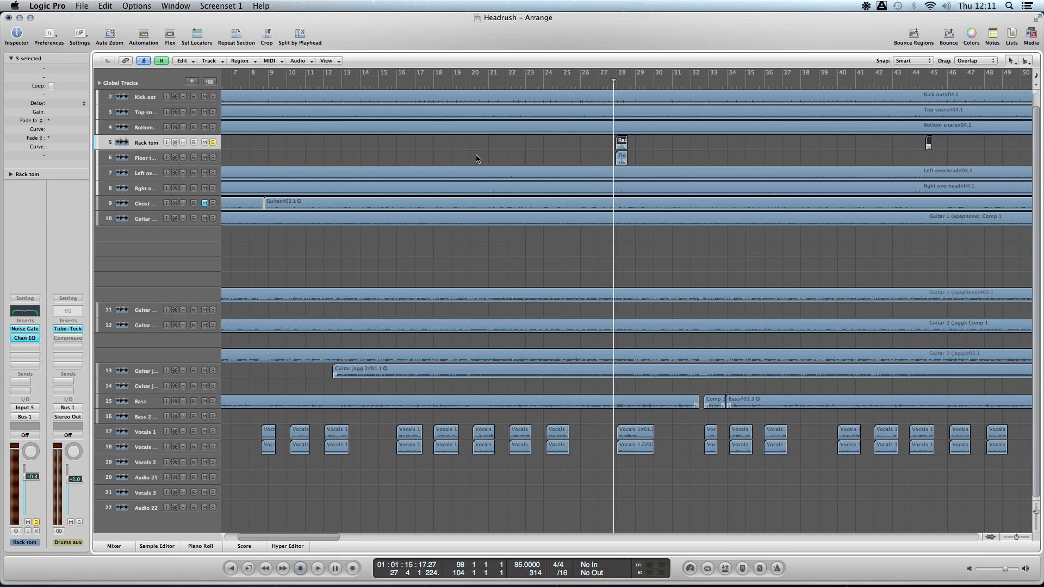
pyautogui.hotkey('ctrl', 'Right')
pyautogui.hotkey('ctrl', 'Right')
pyautogui.hotkey('ctrl', 'Right')
pyautogui.hotkey('ctrl', 'Right')
pyautogui.hotkey('ctrl', 'Right')
pyautogui.hotkey('ctrl', 'Right')
pyautogui.hotkey('ctrl', 'Right')
pyautogui.hotkey('ctrl', 'Right')
pyautogui.hotkey('ctrl', 'Down')
pyautogui.hotkey('ctrl', 'Down')
pyautogui.hotkey('ctrl', 'Down')
pyautogui.hotkey('ctrl', 'Down')
pyautogui.hotkey('ctrl', 'Down')
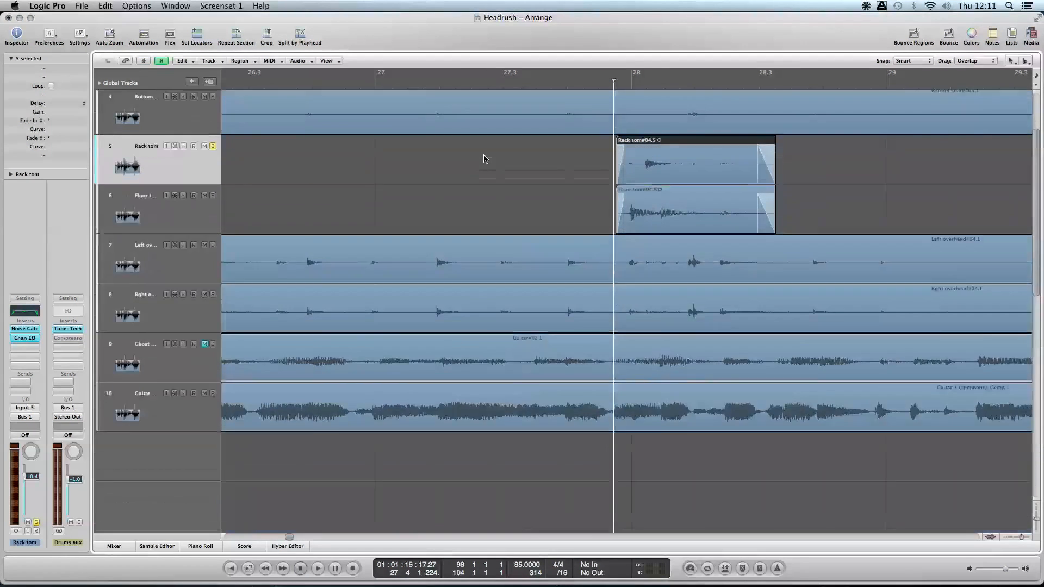
pyautogui.hotkey('ctrl', 'Down')
pyautogui.hotkey('ctrl', 'Down')
pyautogui.hotkey('ctrl', 'Down')
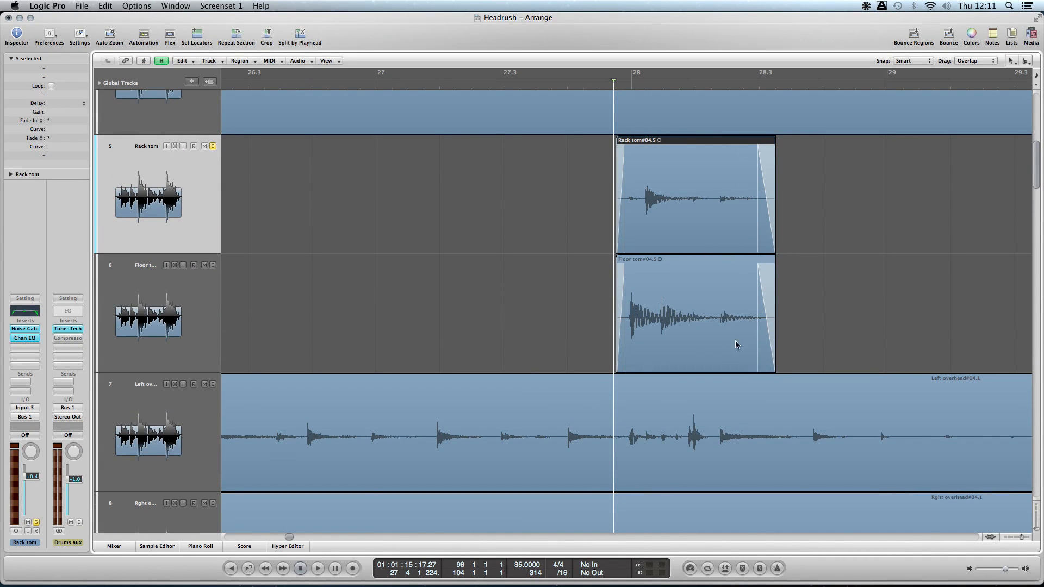
# - Set a cycle range around the tom regions at bar 28 and audition the soloed Rack tom in the loop
pyautogui.moveTo(641, 82); pyautogui.dragTo(718, 96)
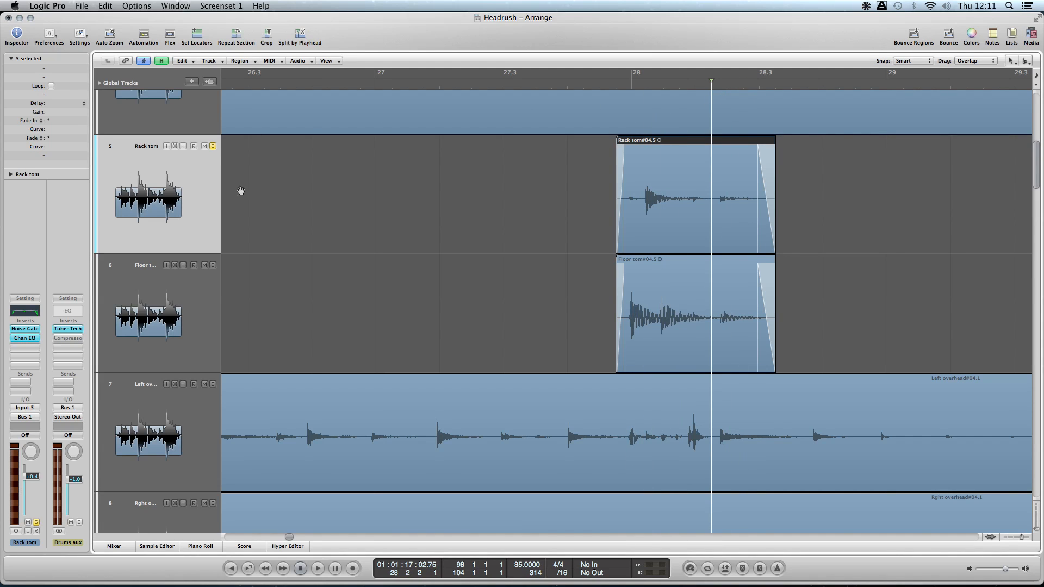
pyautogui.moveTo(621, 76); pyautogui.dragTo(794, 76)
pyautogui.moveTo(647, 74); pyautogui.dragTo(632, 76)
pyautogui.click(210, 304)
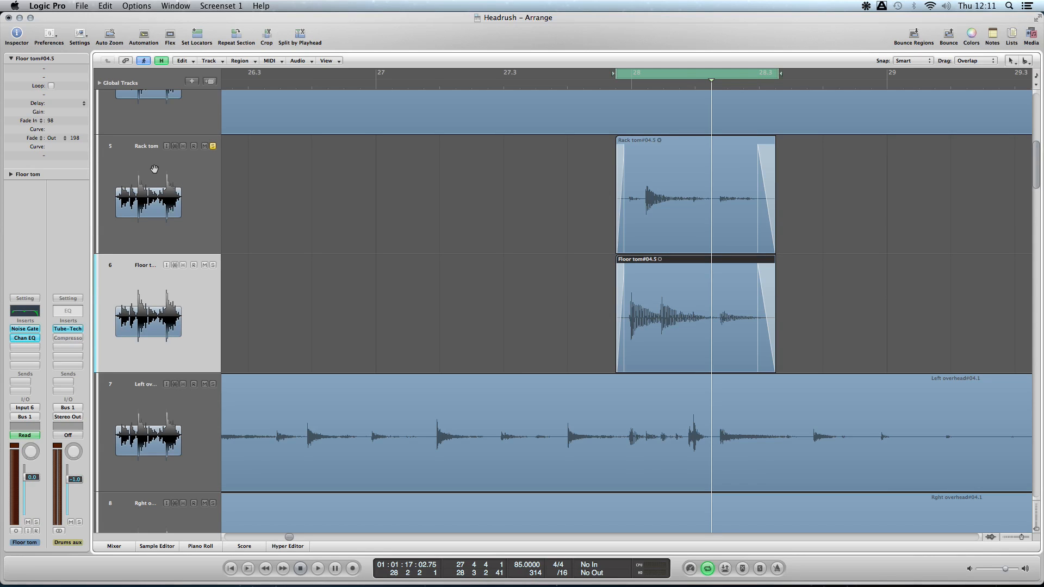
pyautogui.press('Up')
pyautogui.press('space')
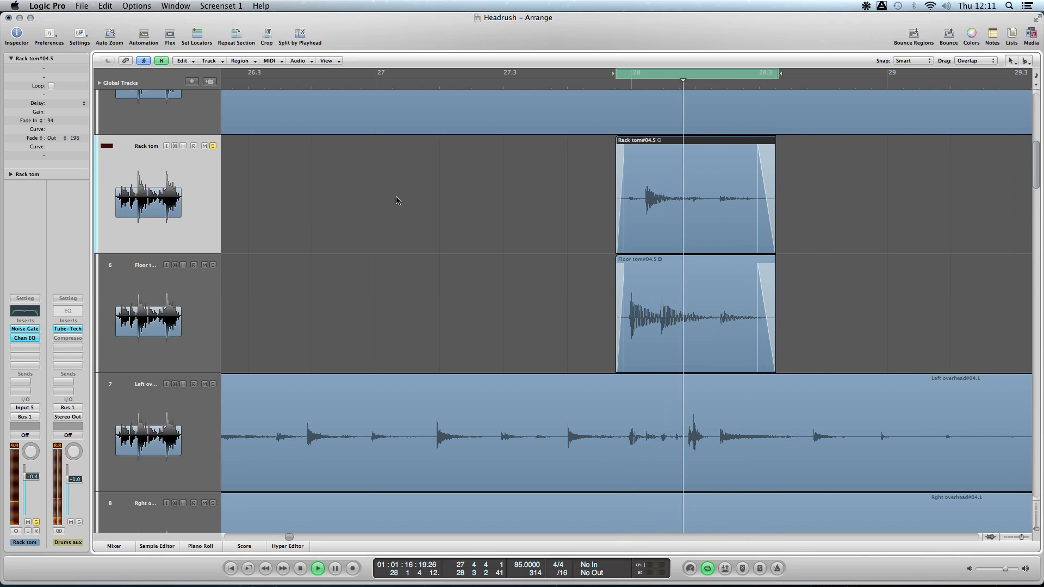
pyautogui.press('space')
# - Compare the looping Rack tom with its Noise Gate bypassed and re-enabled
pyautogui.click(469, 234)
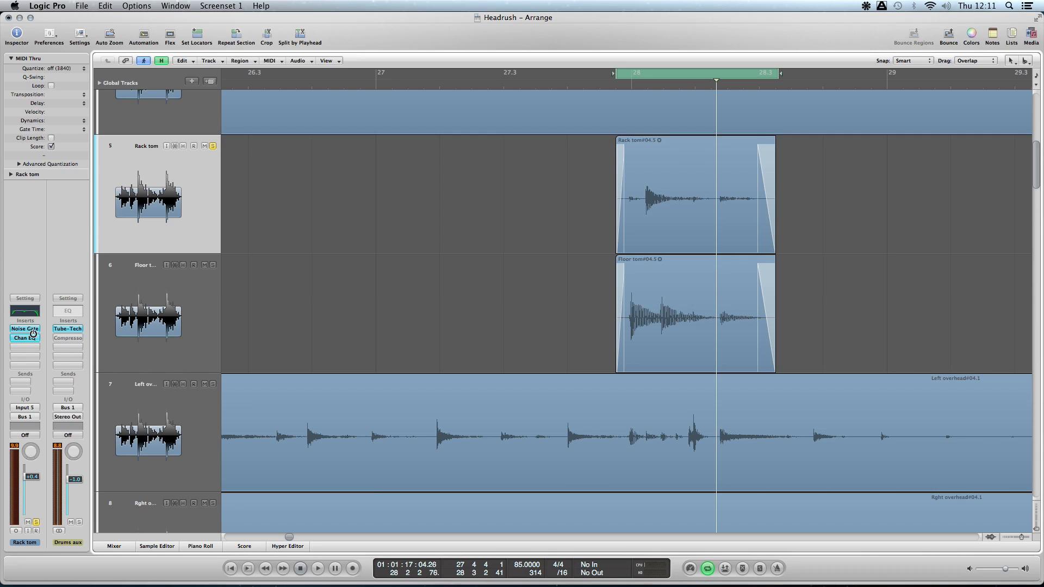
pyautogui.press('space')
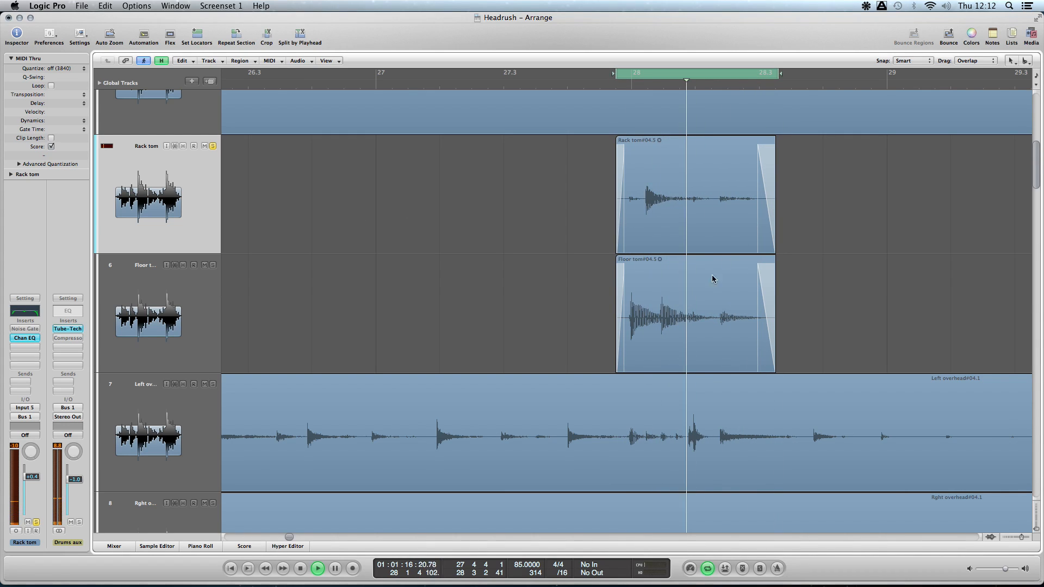
pyautogui.keyDown('alt'); pyautogui.click(24, 331); pyautogui.keyUp('alt')
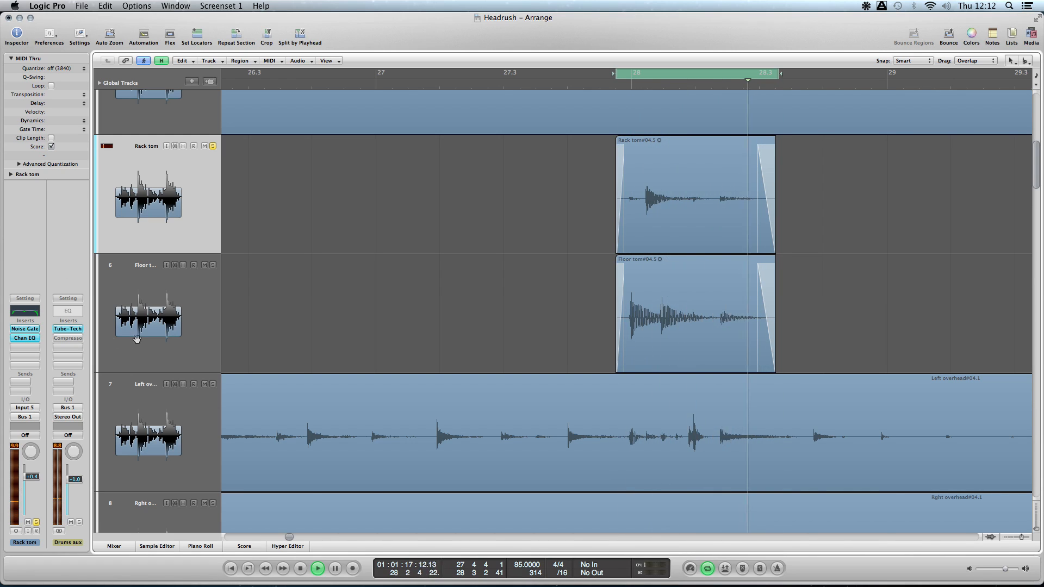
# - Solo the Floor tom and clear the Rack tom's solo while the loop plays
pyautogui.click(213, 266)
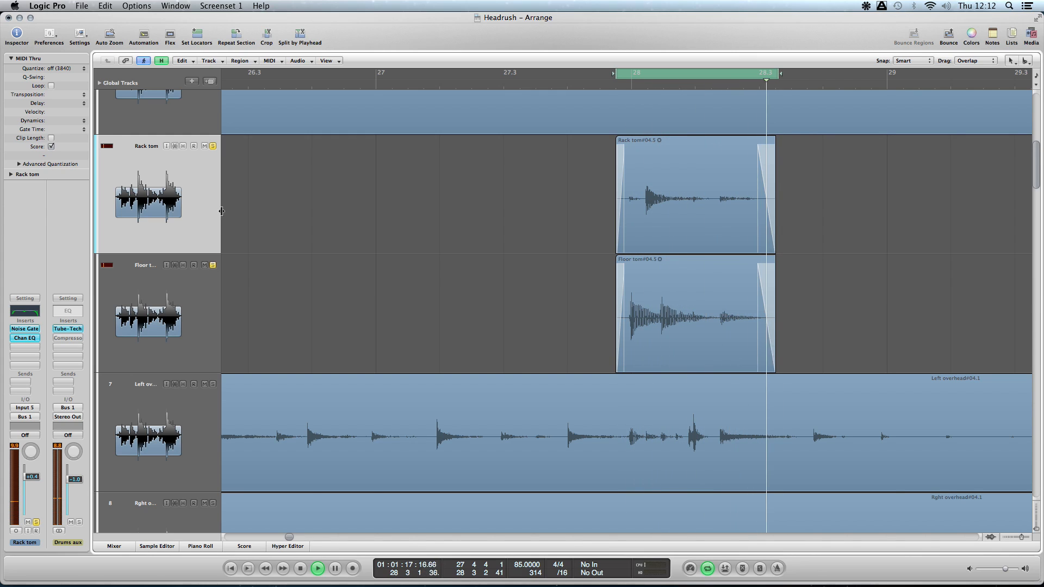
pyautogui.click(212, 145)
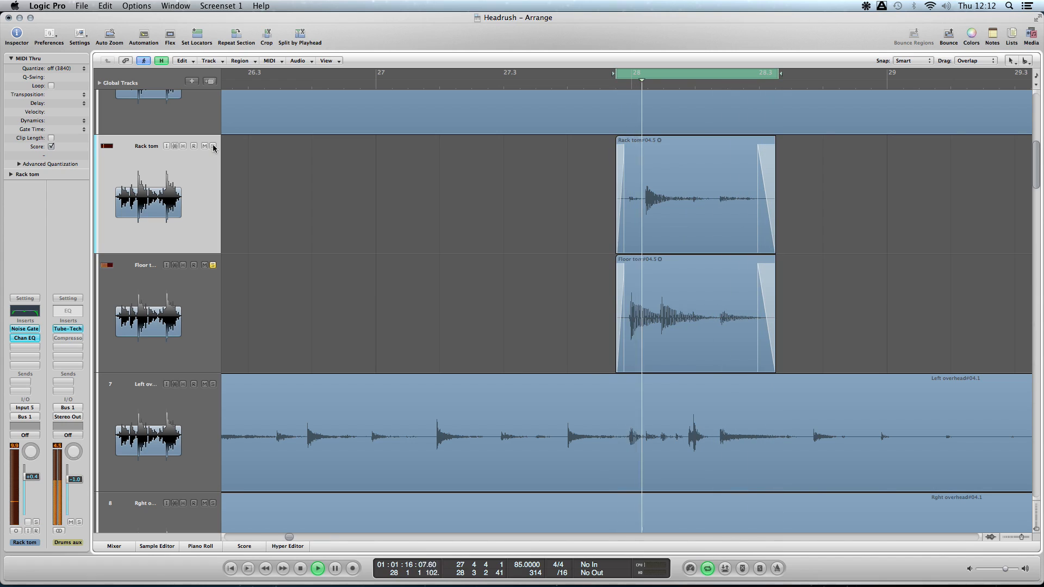
# - Compare the looping Floor tom with its Noise Gate bypassed and re-enabled, and clear its solo
pyautogui.click(178, 337)
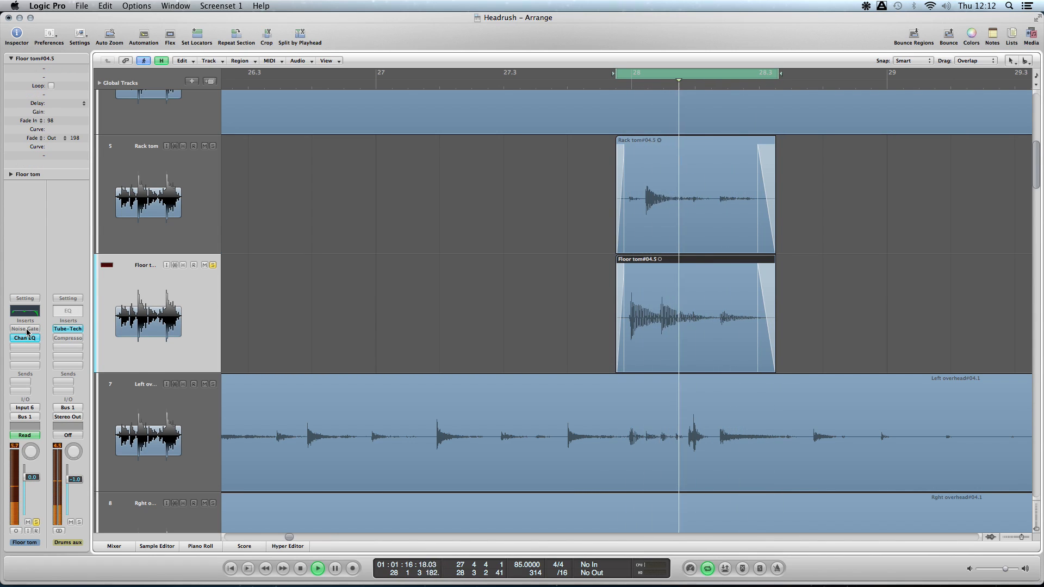
pyautogui.keyDown('alt'); pyautogui.click(27, 330); pyautogui.keyUp('alt')
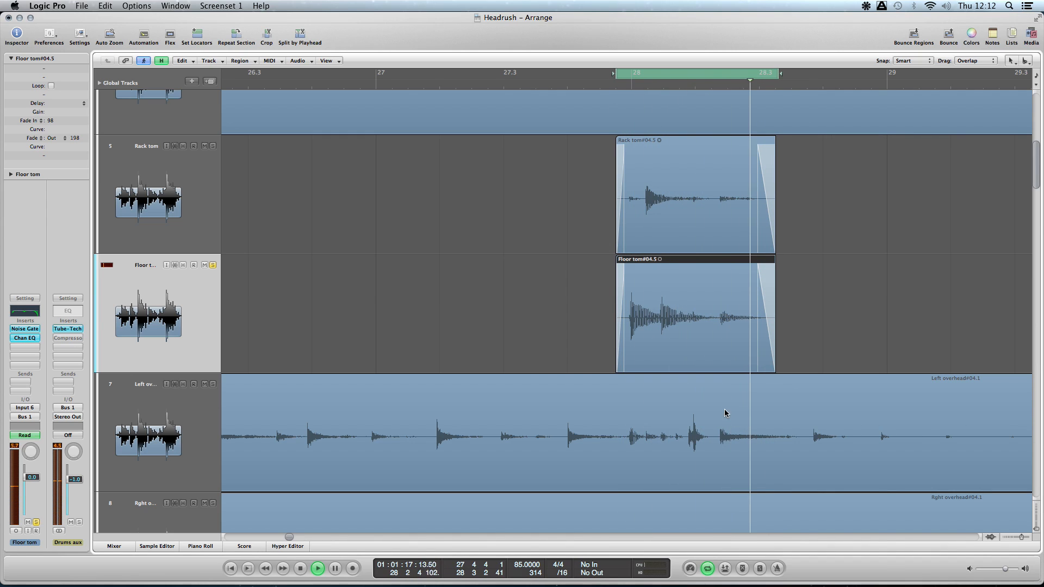
pyautogui.click(212, 265)
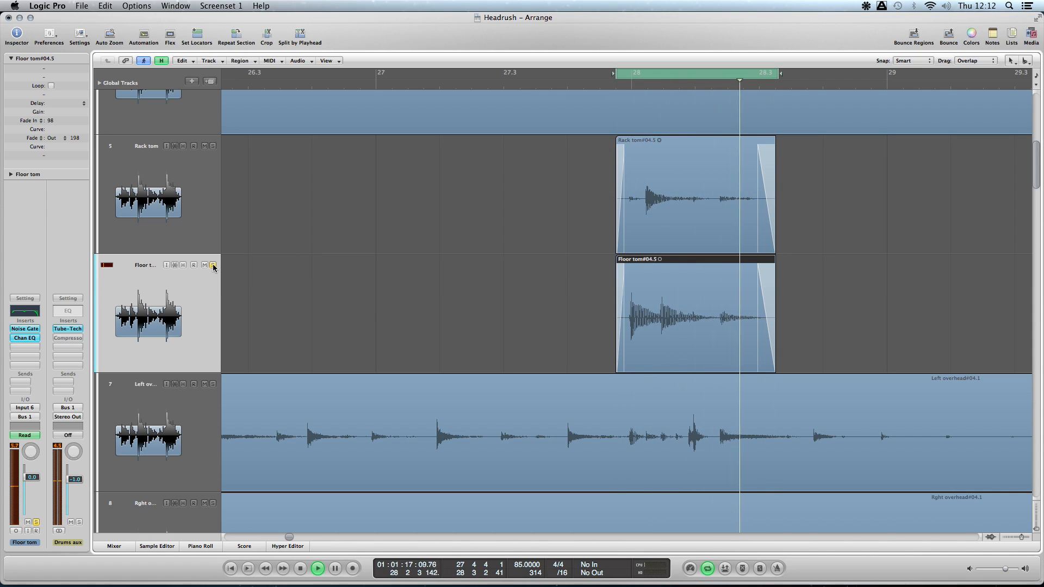
# - Examine the full-length layout of the guitar, bass and vocal tracks below the drums
pyautogui.scroll(-8, 407, 225)
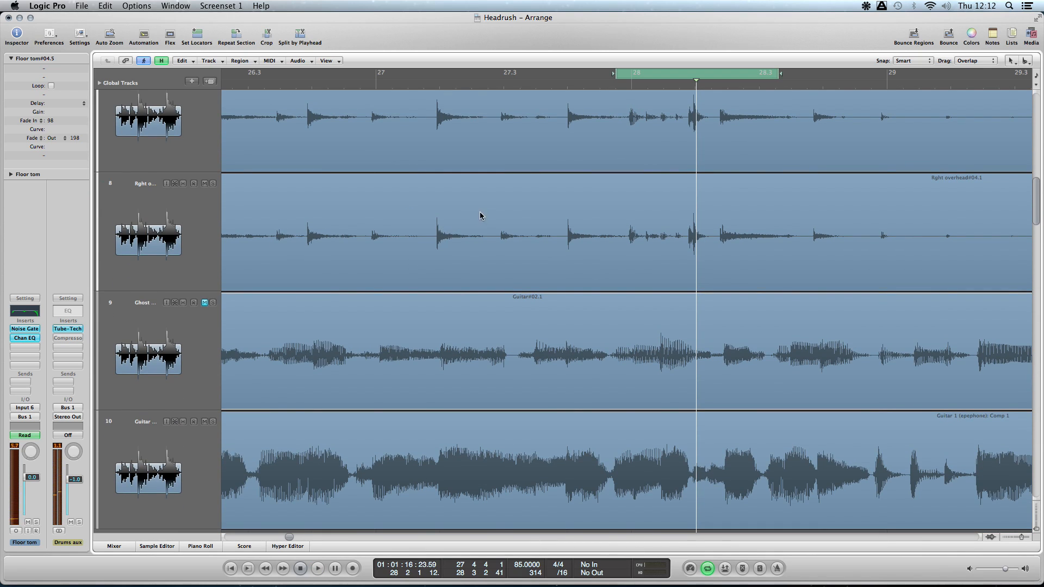
pyautogui.hotkey('ctrl', 'alt', 'Left')
pyautogui.hotkey('ctrl', 'alt', 'Left')
pyautogui.hotkey('ctrl', 'alt', 'Left')
pyautogui.hotkey('ctrl', 'alt', 'Left')
pyautogui.hotkey('ctrl', 'alt', 'Left')
pyautogui.hotkey('ctrl', 'alt', 'Left')
pyautogui.hotkey('ctrl', 'alt', 'Left')
pyautogui.hotkey('ctrl', 'alt', 'Left')
pyautogui.hotkey('ctrl', 'alt', 'Left')
pyautogui.hotkey('ctrl', 'alt', 'Left')
pyautogui.hotkey('ctrl', 'alt', 'Left')
pyautogui.hotkey('ctrl', 'alt', 'Left')
pyautogui.hotkey('ctrl', 'alt', 'Left')
pyautogui.hotkey('ctrl', 'alt', 'Up')
pyautogui.hotkey('ctrl', 'alt', 'Up')
pyautogui.hotkey('ctrl', 'alt', 'Up')
pyautogui.hotkey('ctrl', 'alt', 'Up')
pyautogui.hotkey('ctrl', 'alt', 'Up')
pyautogui.hotkey('ctrl', 'alt', 'Up')
pyautogui.hotkey('ctrl', 'alt', 'Up')
pyautogui.hotkey('ctrl', 'alt', 'Up')
pyautogui.hotkey('ctrl', 'alt', 'Up')
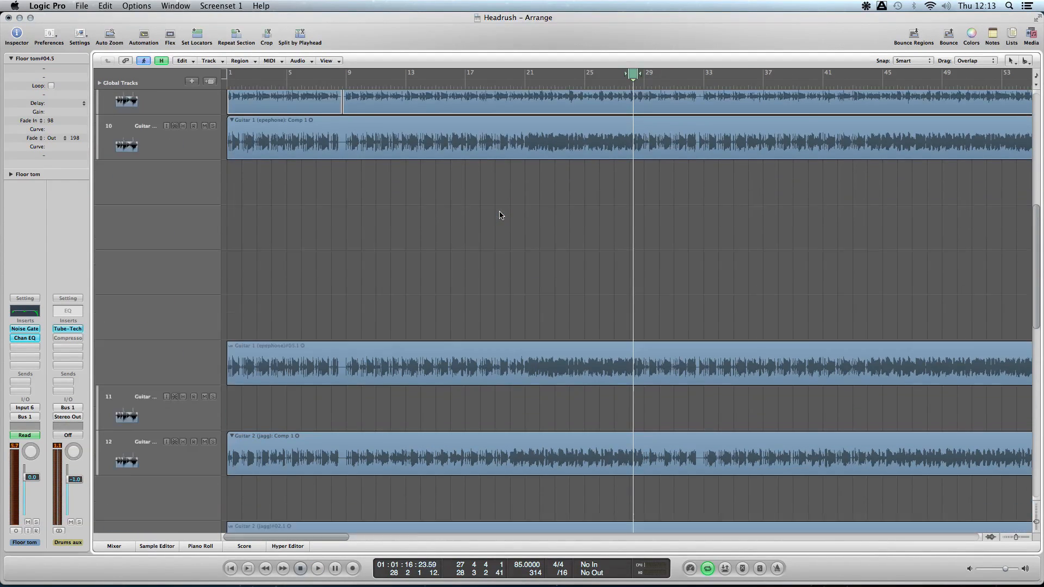
pyautogui.hotkey('ctrl', 'alt', 'Left')
pyautogui.hotkey('ctrl', 'alt', 'Left')
pyautogui.hotkey('ctrl', 'alt', 'Left')
pyautogui.hotkey('ctrl', 'alt', 'Left')
pyautogui.hotkey('ctrl', 'alt', 'Left')
pyautogui.hotkey('ctrl', 'alt', 'Left')
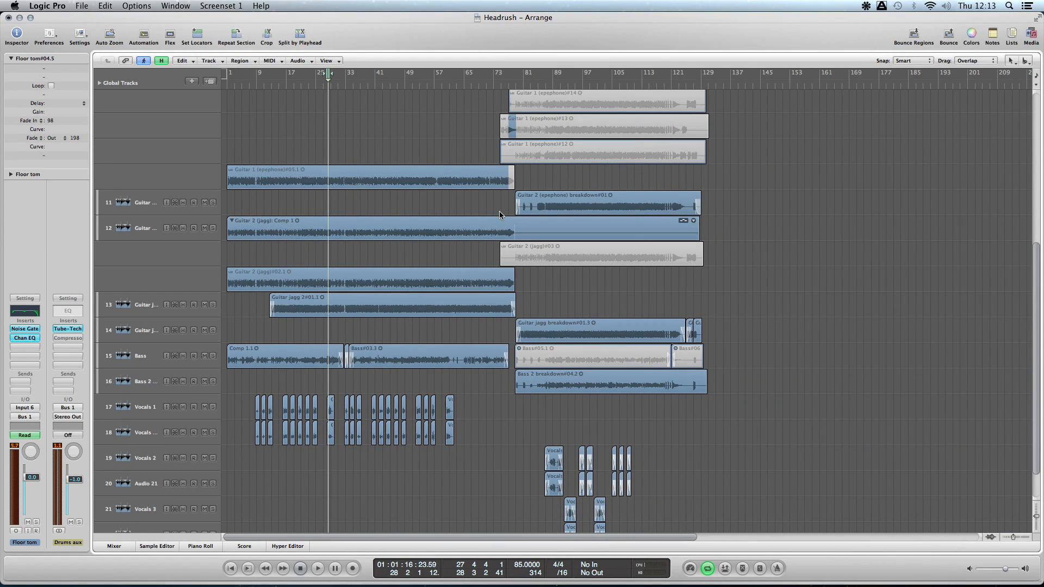
pyautogui.hotkey('ctrl', 'alt', 'Up')
pyautogui.hotkey('ctrl', 'alt', 'Down')
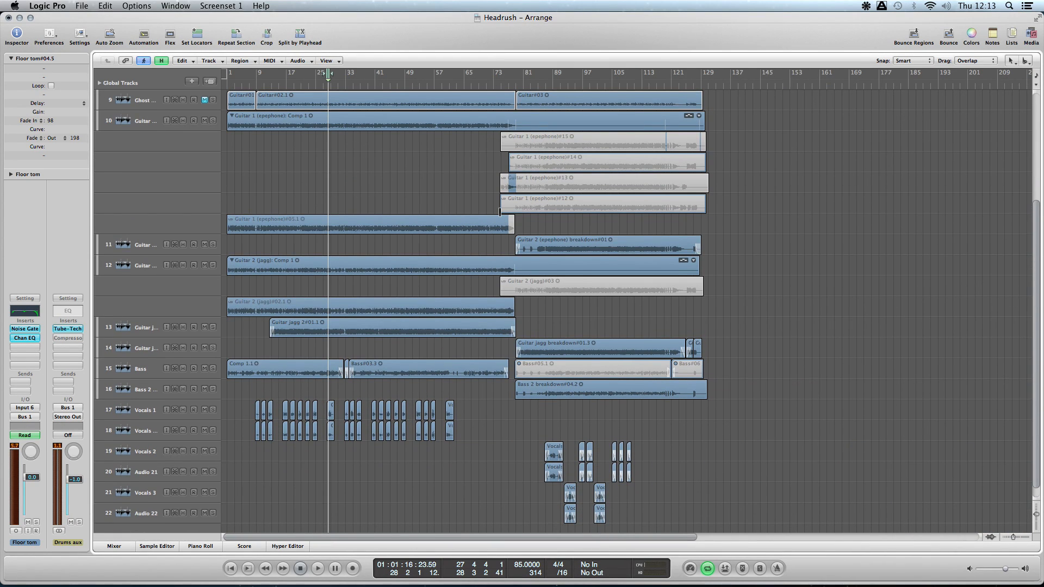
# - Solo Vocals 1 and the matching vocal track below it, switch off the cycle range and audition both from bar 28
pyautogui.hotkey('ctrl', 'alt', 'Right')
pyautogui.hotkey('ctrl', 'alt', 'Right')
pyautogui.hotkey('ctrl', 'alt', 'Right')
pyautogui.hotkey('ctrl', 'alt', 'Down')
pyautogui.hotkey('ctrl', 'alt', 'Right')
pyautogui.hotkey('ctrl', 'alt', 'Right')
pyautogui.hotkey('ctrl', 'alt', 'Right')
pyautogui.hotkey('ctrl', 'alt', 'Right')
pyautogui.hotkey('ctrl', 'alt', 'Right')
pyautogui.hotkey('ctrl', 'alt', 'Right')
pyautogui.hotkey('ctrl', 'alt', 'Down')
pyautogui.hotkey('ctrl', 'alt', 'Down')
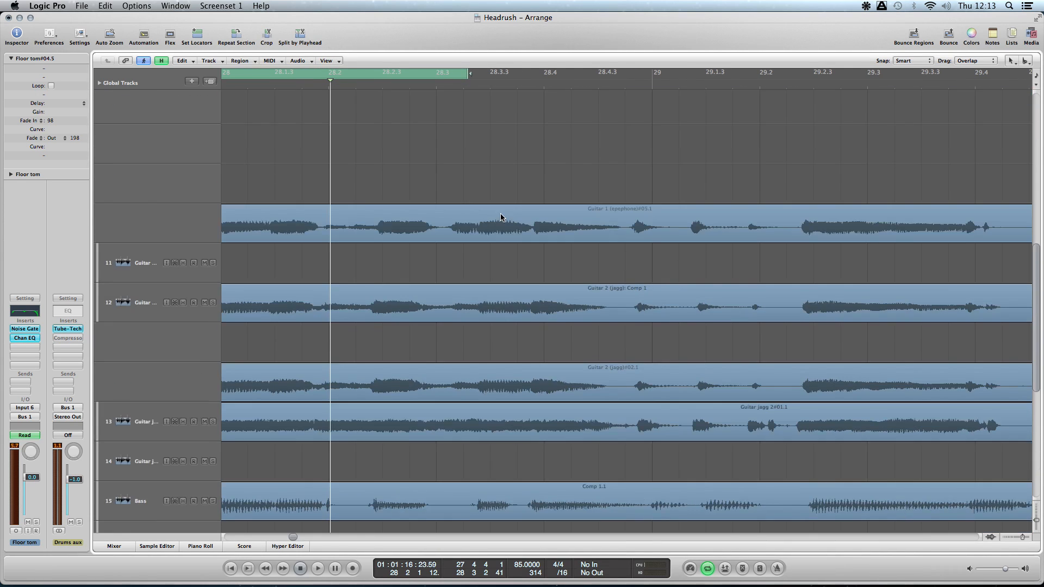
pyautogui.scroll(-6, 492, 218)
pyautogui.click(213, 346)
pyautogui.click(213, 384)
pyautogui.click(299, 74)
pyautogui.press('space')
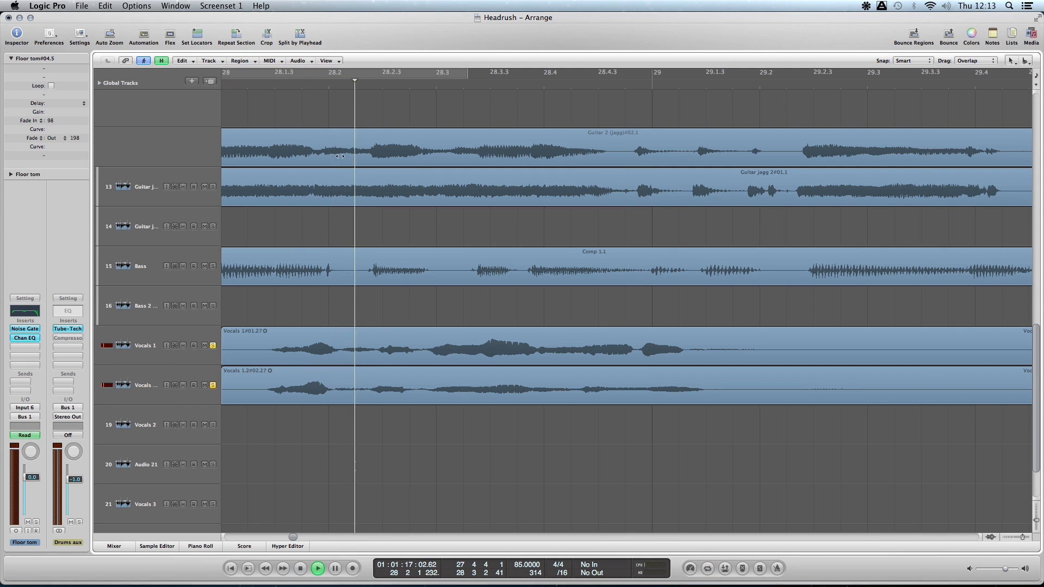
pyautogui.click(138, 345)
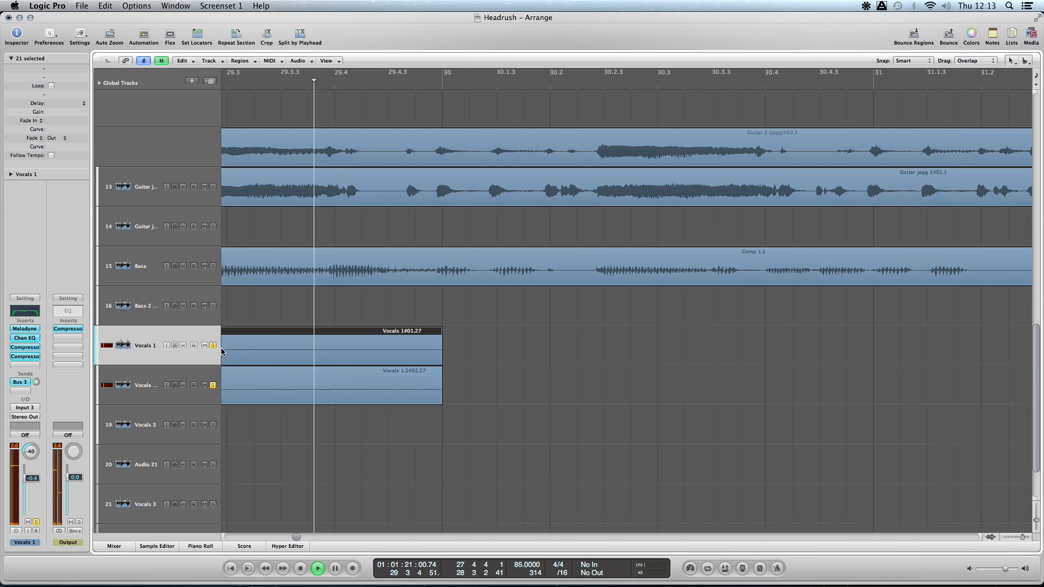
pyautogui.hscroll(-5, 353, 321)
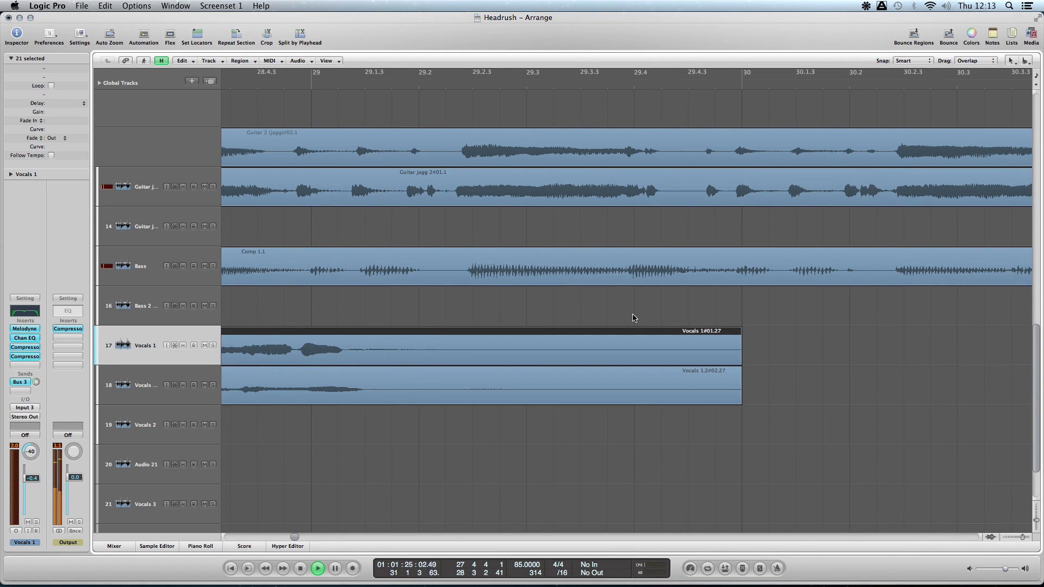
# - Examine the vocal regions from the main section through to the breakdown around bars 87 to 105
pyautogui.hotkey('ctrl', 'alt', 'Left')
pyautogui.hotkey('ctrl', 'alt', 'Left')
pyautogui.hotkey('ctrl', 'alt', 'Left')
pyautogui.hotkey('ctrl', 'alt', 'Left')
pyautogui.hotkey('ctrl', 'alt', 'Left')
pyautogui.hotkey('ctrl', 'alt', 'Left')
pyautogui.hotkey('ctrl', 'alt', 'Left')
pyautogui.hotkey('ctrl', 'alt', 'Left')
pyautogui.hotkey('ctrl', 'alt', 'Left')
pyautogui.hotkey('ctrl', 'alt', 'Left')
pyautogui.hotkey('ctrl', 'alt', 'Left')
pyautogui.hotkey('ctrl', 'alt', 'Left')
pyautogui.hotkey('ctrl', 'alt', 'Up')
pyautogui.hotkey('ctrl', 'alt', 'Up')
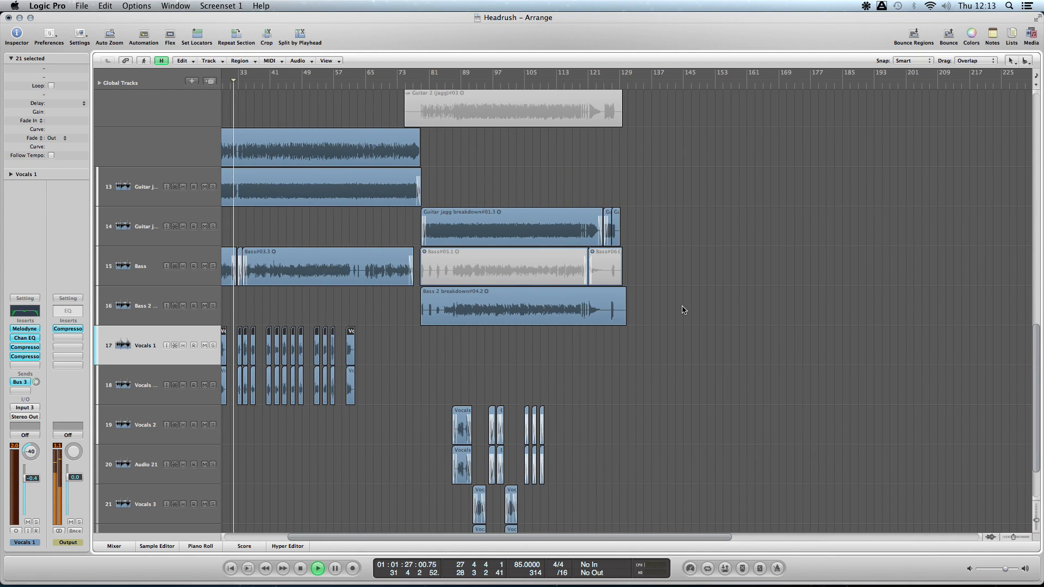
pyautogui.hotkey('ctrl', 'alt', 'Right')
pyautogui.hotkey('ctrl', 'alt', 'Right')
pyautogui.hotkey('ctrl', 'alt', 'Right')
pyautogui.hotkey('ctrl', 'alt', 'Right')
pyautogui.hotkey('ctrl', 'alt', 'Right')
pyautogui.hscroll(15, 683, 307)
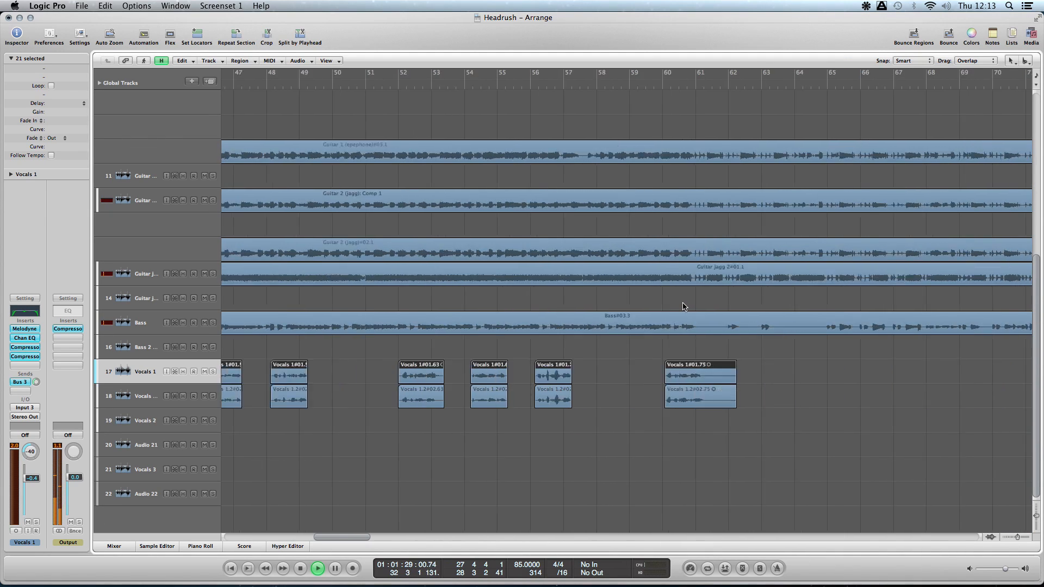
pyautogui.hscroll(-1, 675, 304)
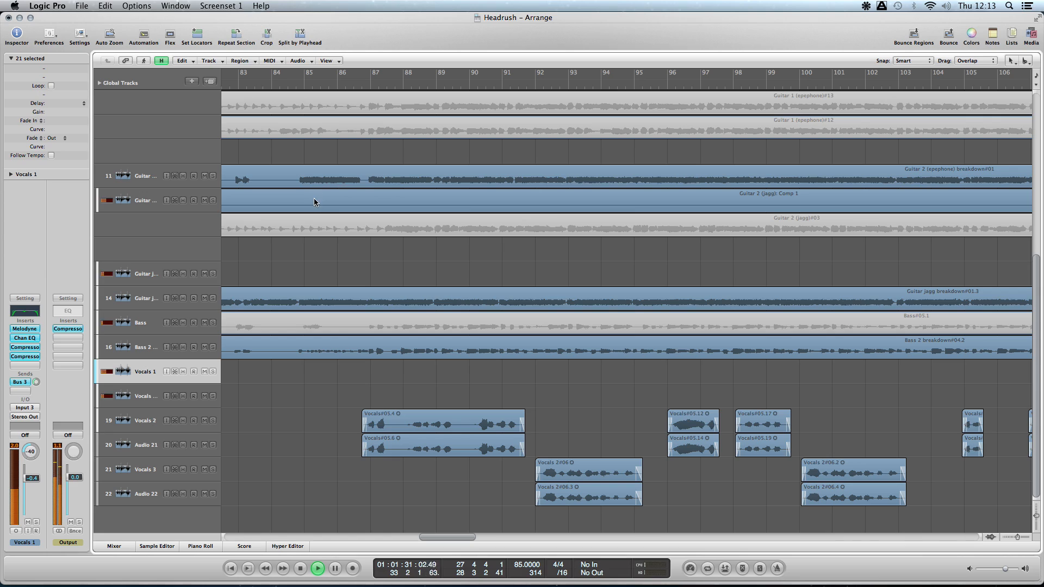
# - Solo Vocals 2 and audition it alone twice from just before bar 87
pyautogui.click(347, 85)
pyautogui.click(212, 420)
pyautogui.click(212, 444)
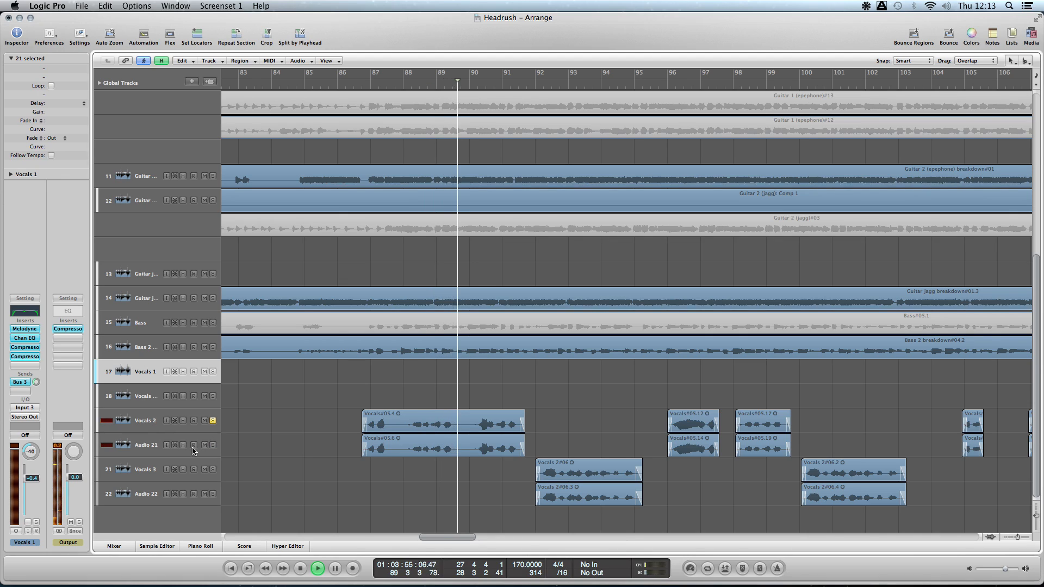
pyautogui.click(146, 420)
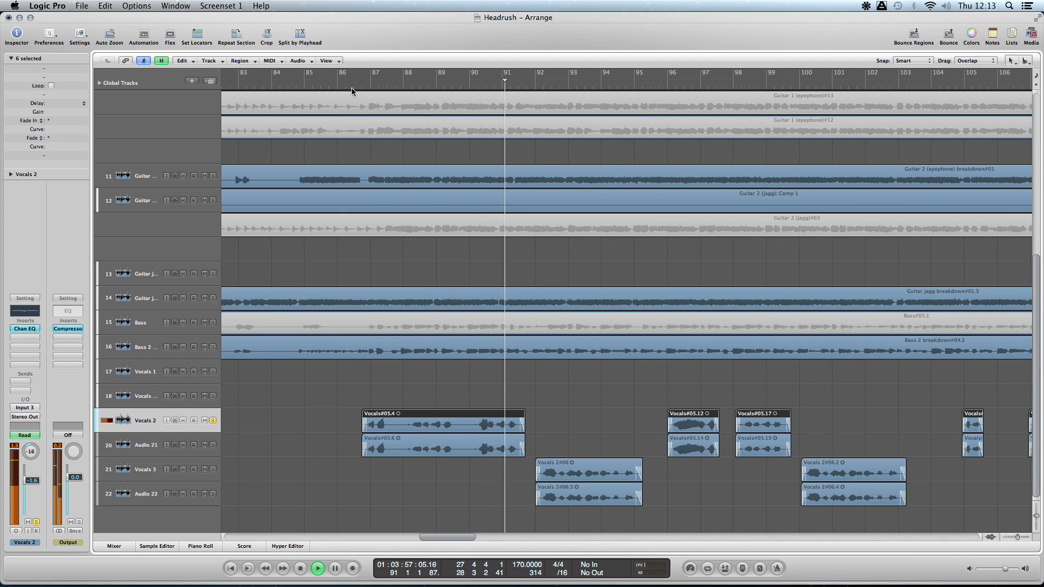
pyautogui.press('space')
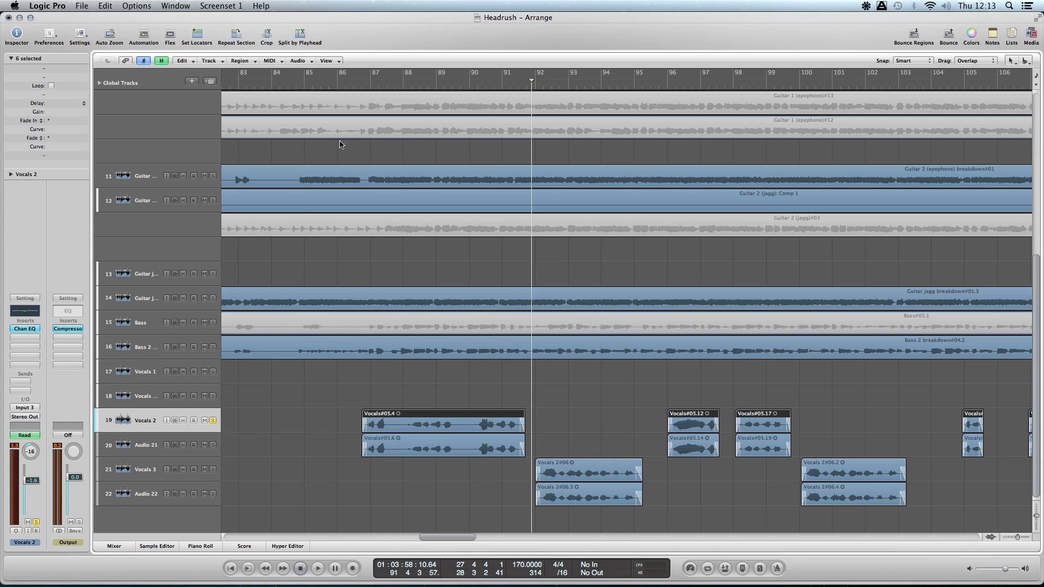
pyautogui.doubleClick(358, 87)
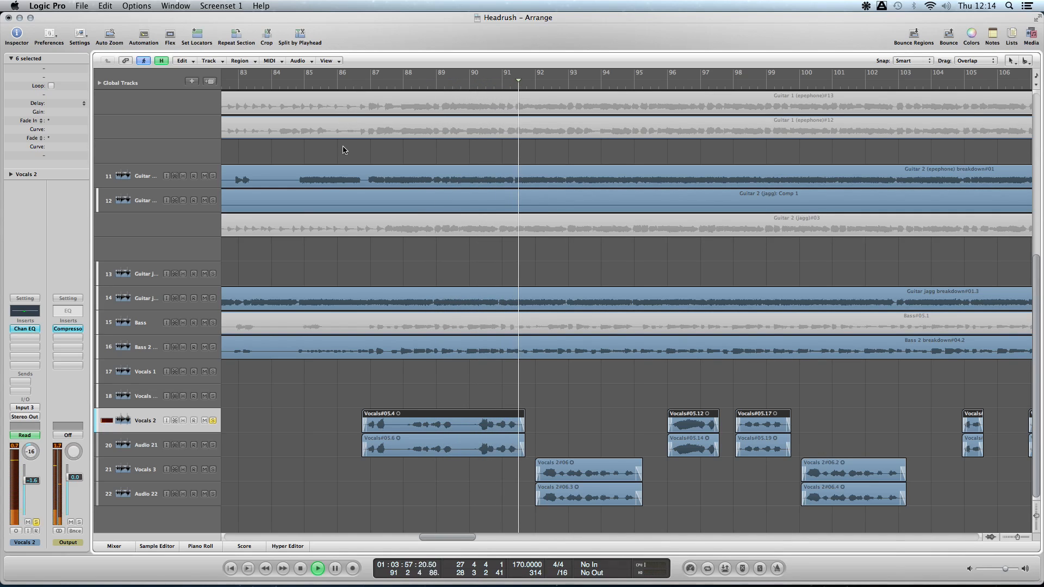
pyautogui.press('space')
# - Add Audio 21 to the solo and audition it together with Vocals 2 from just before bar 87
pyautogui.click(213, 446)
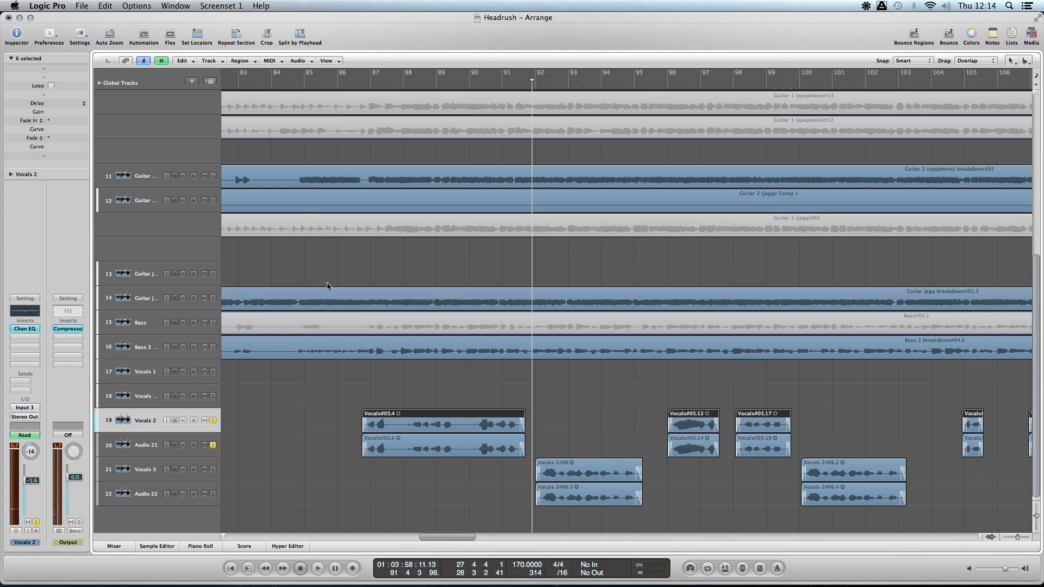
pyautogui.click(358, 84)
pyautogui.press('space')
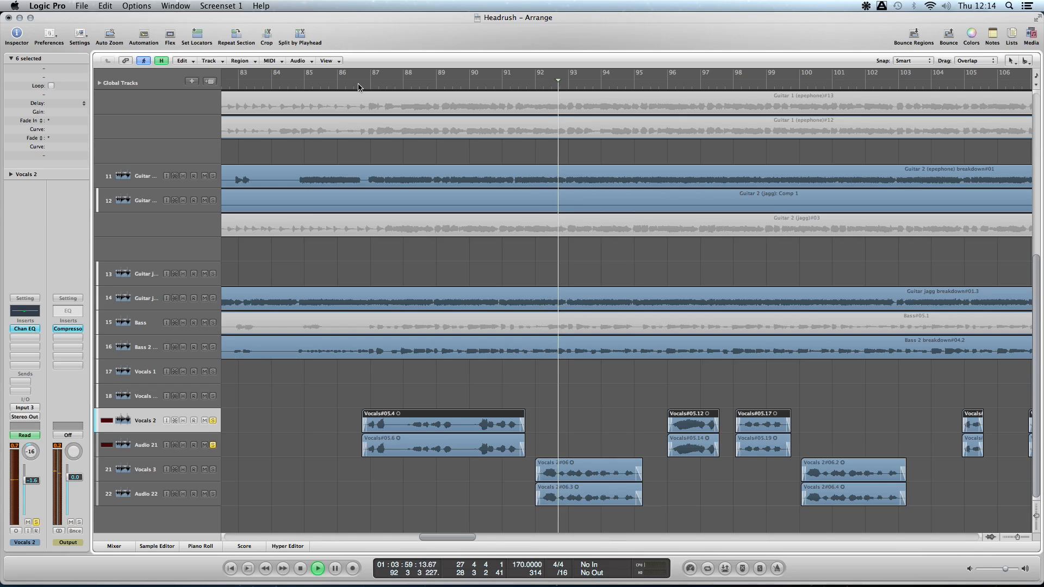
pyautogui.click(576, 401)
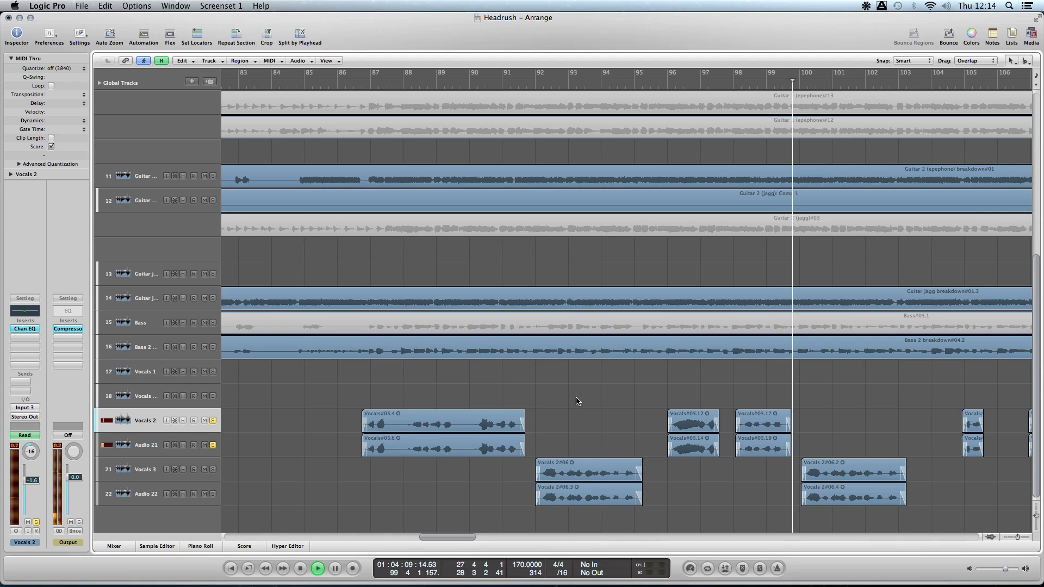
pyautogui.press('space')
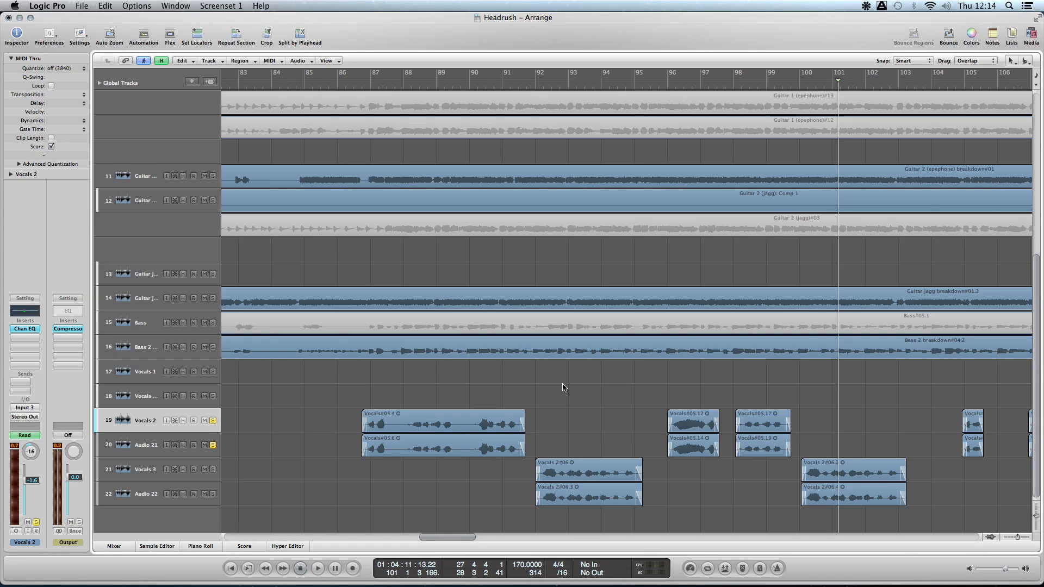
# - Clear the vocal solos and check the Compressor on the Output channel while the full mix plays
pyautogui.click(213, 443)
pyautogui.click(72, 330)
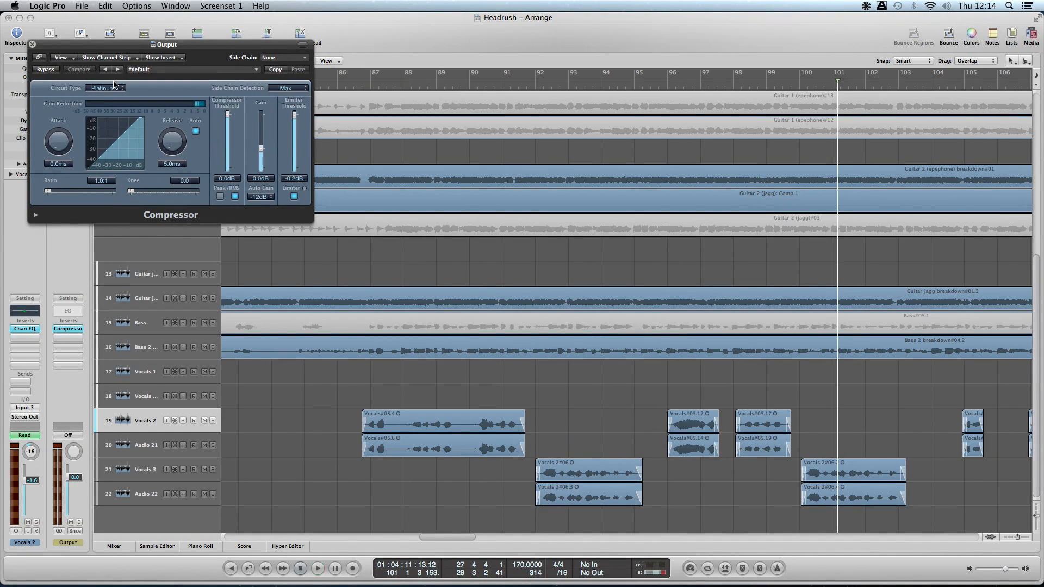
pyautogui.press('space')
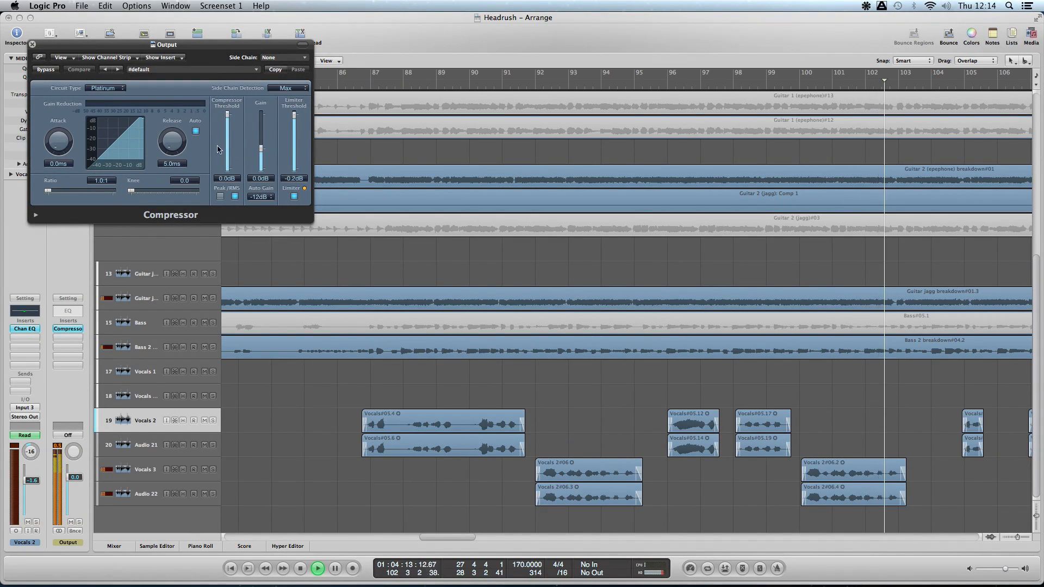
pyautogui.click(32, 44)
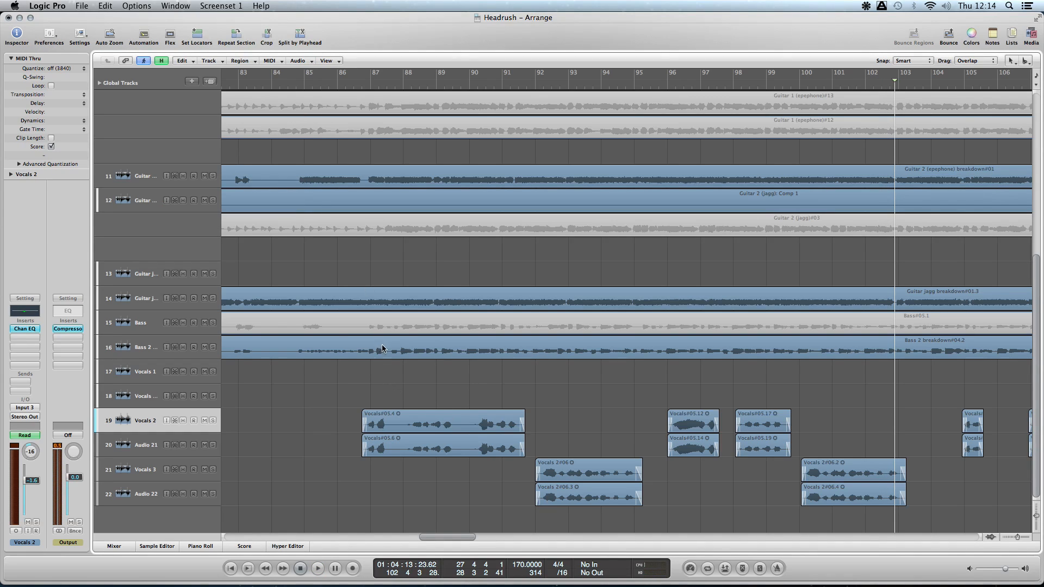
# - Open the Mixer in its own window, examine all channel strips, and close it
pyautogui.click(175, 6)
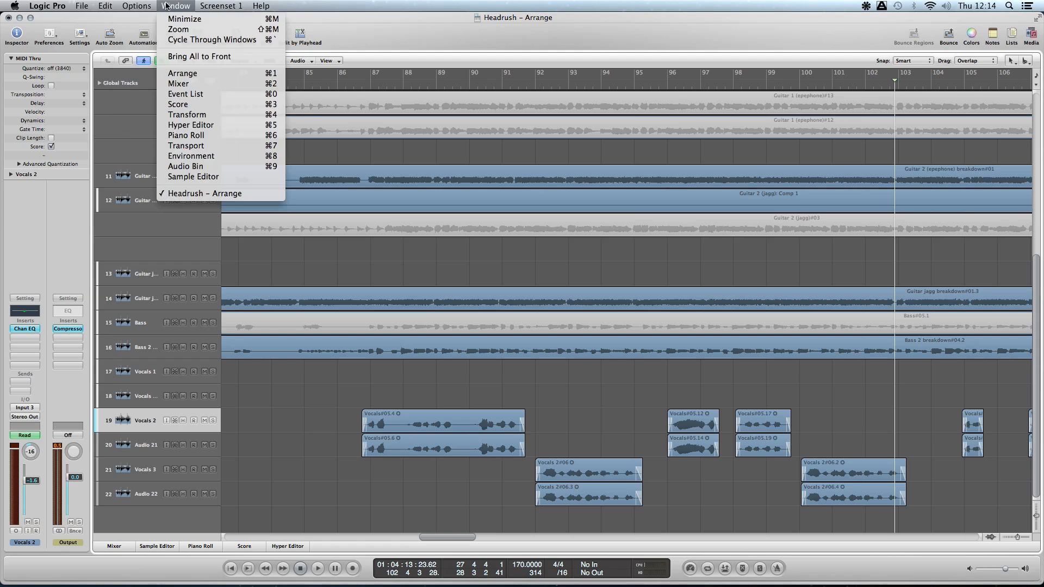
pyautogui.click(230, 84)
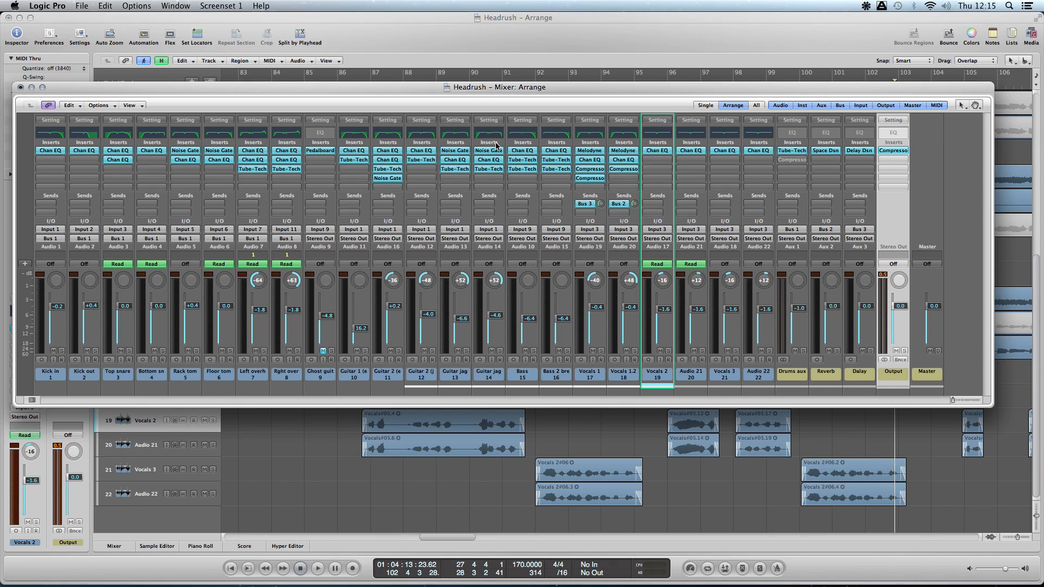
pyautogui.click(20, 87)
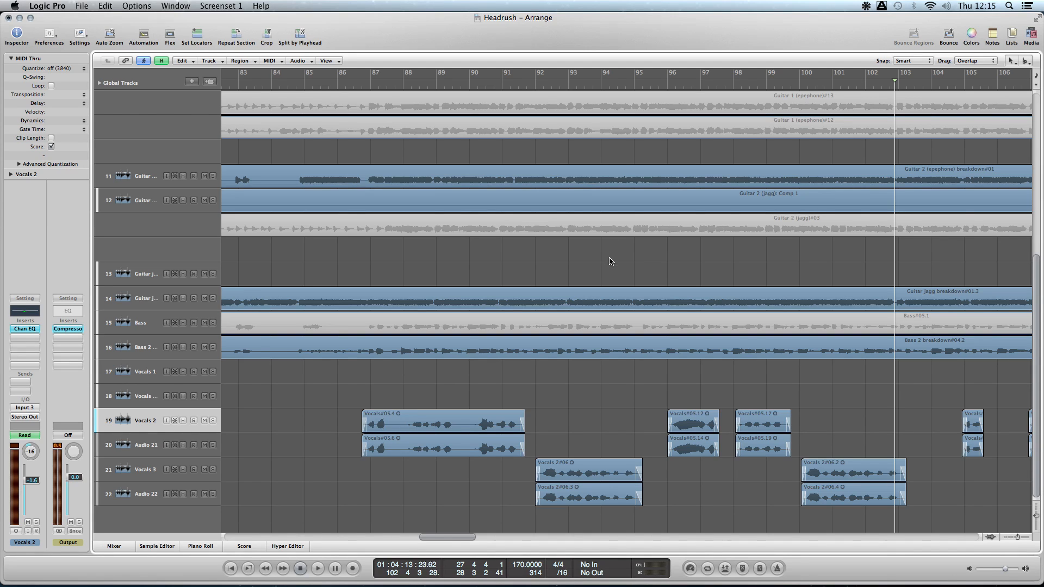
# - Play the full mix from about bar 71 through the transition into the breakdown, and stop it around bar 91
pyautogui.hotkey('ctrl', 'Left')
pyautogui.hotkey('ctrl', 'Left')
pyautogui.hotkey('ctrl', 'Left')
pyautogui.hotkey('ctrl', 'Left')
pyautogui.hotkey('ctrl', 'Left')
pyautogui.hotkey('ctrl', 'Left')
pyautogui.hotkey('ctrl', 'Left')
pyautogui.hotkey('ctrl', 'Left')
pyautogui.click(556, 82)
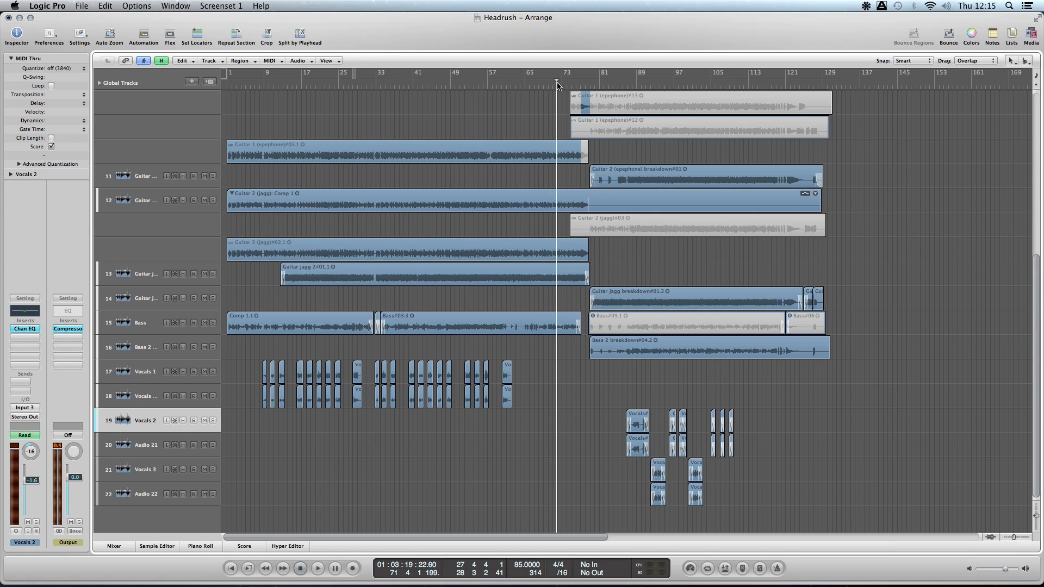
pyautogui.press('space')
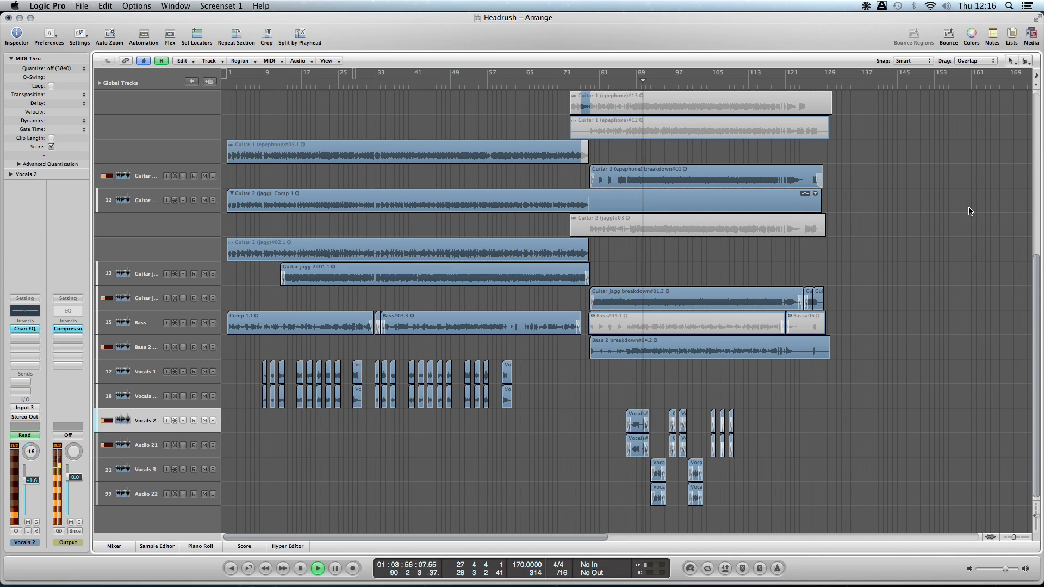
pyautogui.press('space')
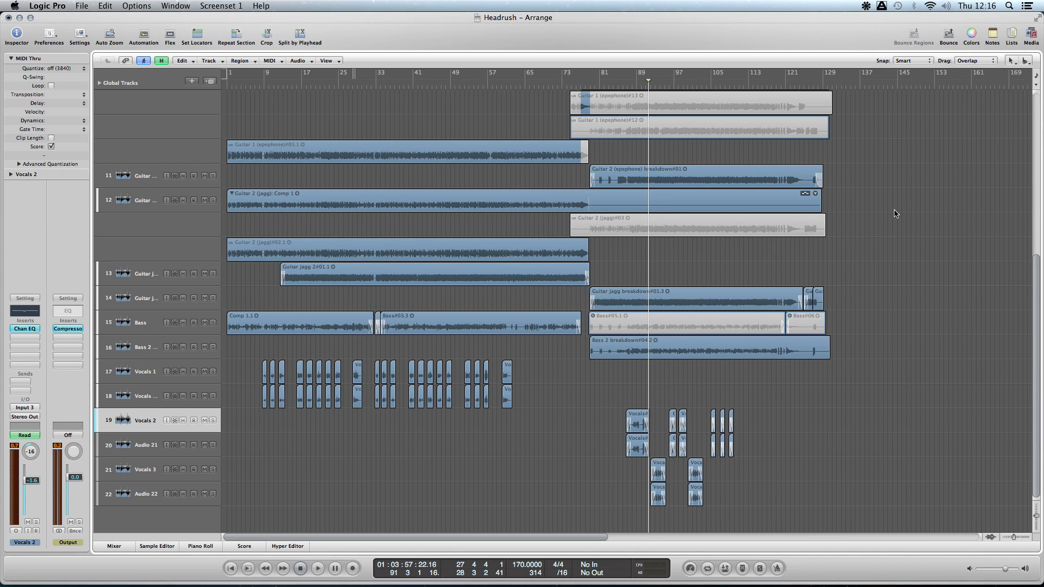
# - Show the mixer below the arrangement and play from bar 33 to check the channel levels
pyautogui.click(120, 546)
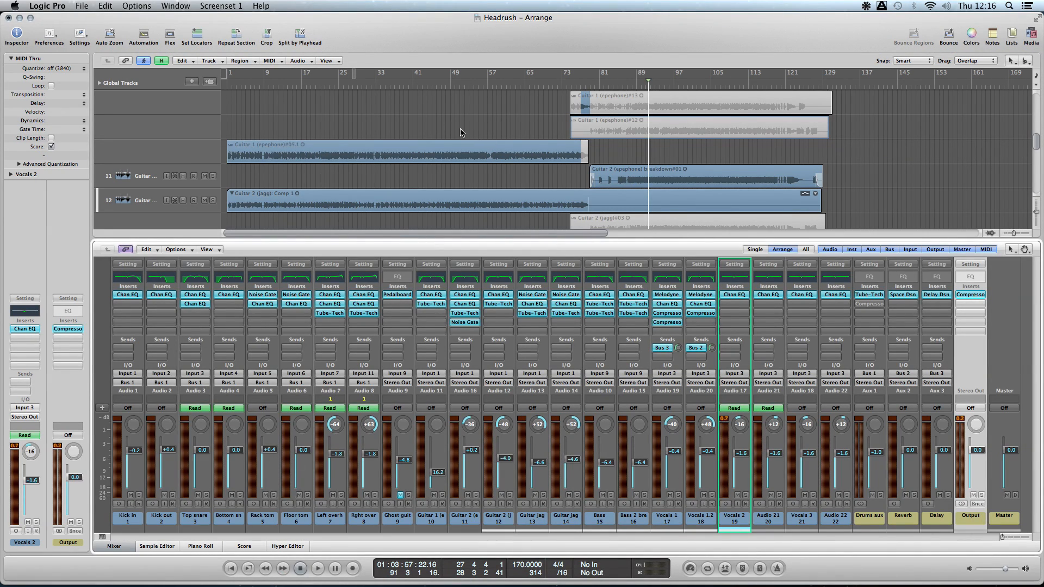
pyautogui.press('space')
pyautogui.click(379, 85)
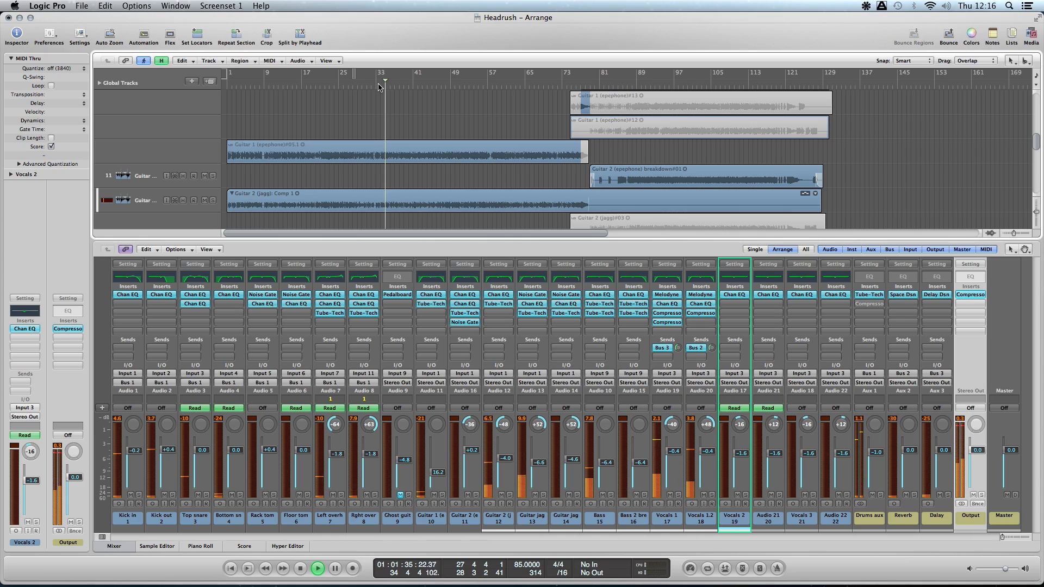
pyautogui.press('space')
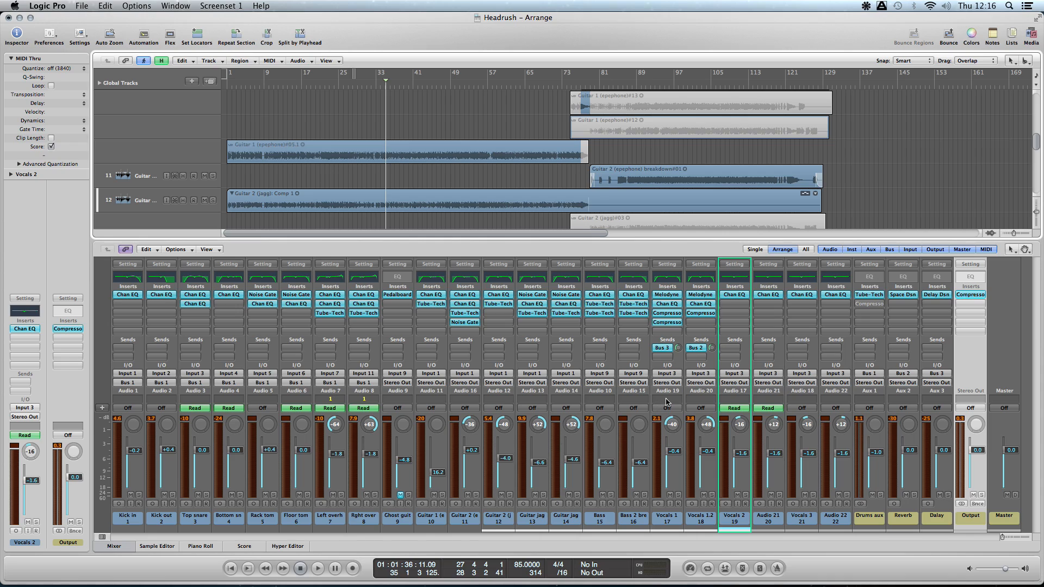
# - Check the second Compressor insert on the Vocals 1 channel, close it, and hide the mixer below the arrangement
pyautogui.click(672, 324)
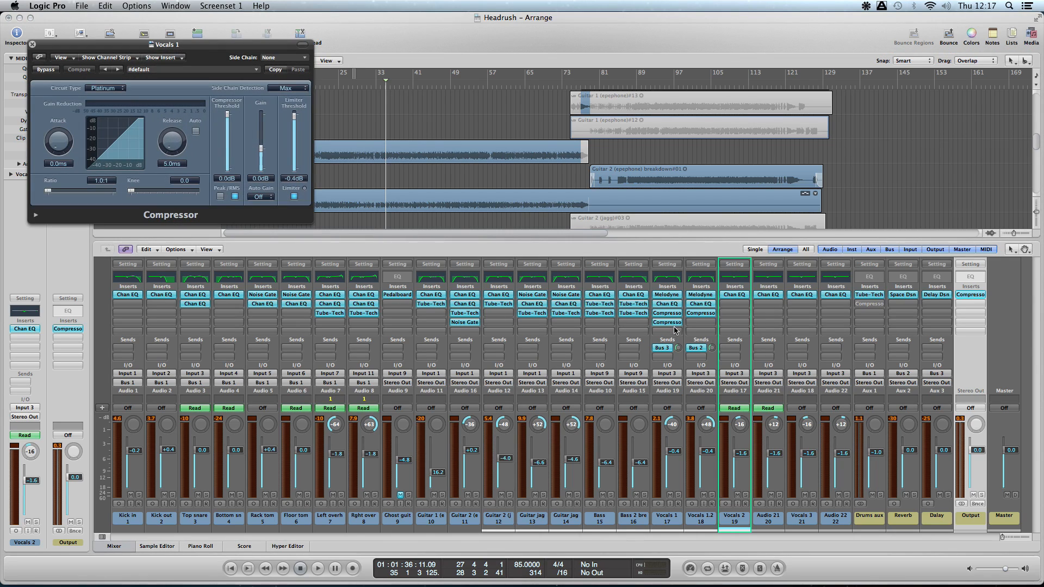
pyautogui.click(32, 44)
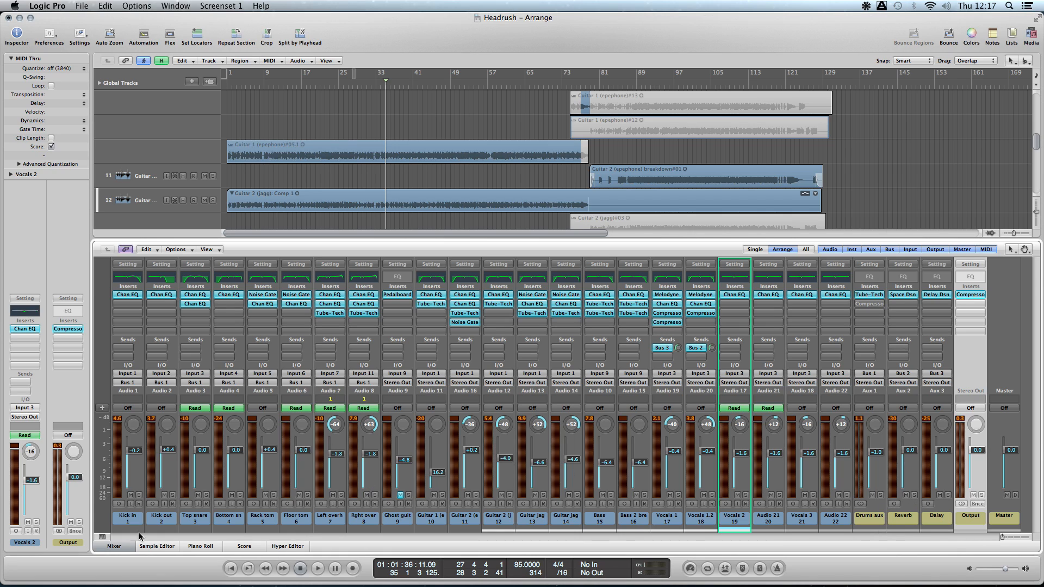
pyautogui.click(114, 547)
# - Open the Mixer in its own window and play from about bar 35 with only Drums aux soloed
pyautogui.click(136, 5)
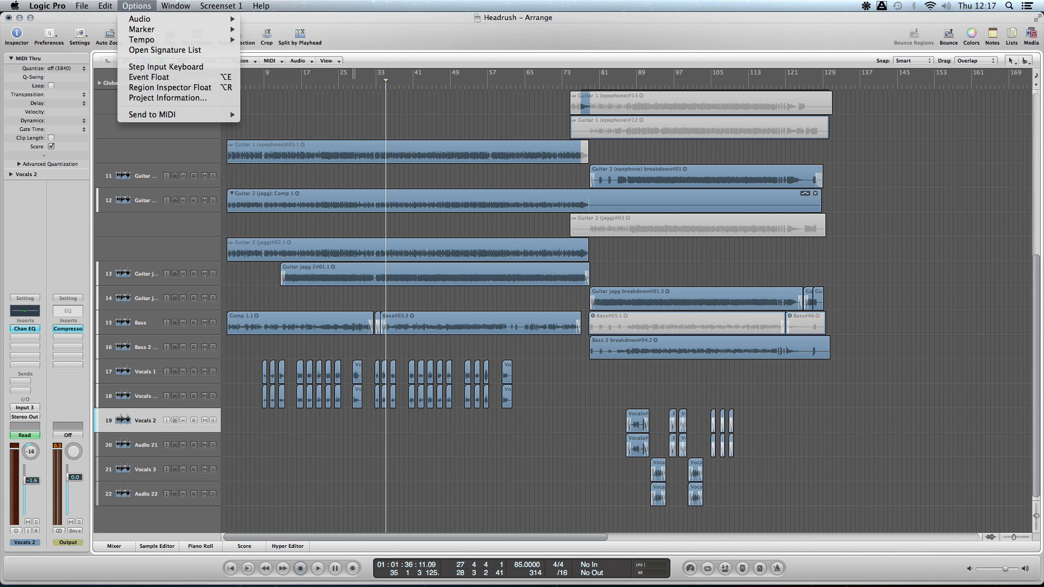
pyautogui.moveTo(175, 6)
pyautogui.click(179, 83)
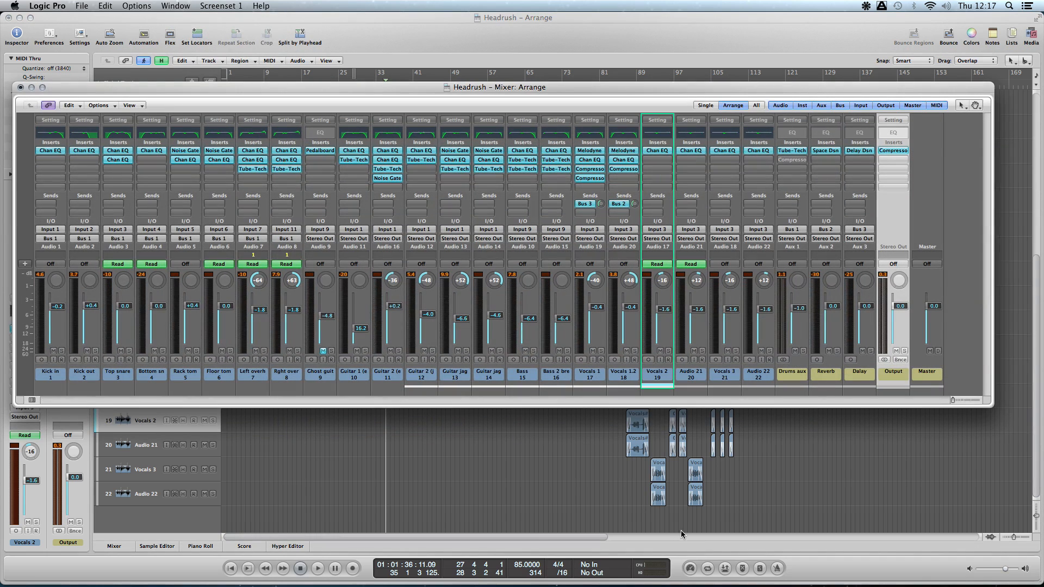
pyautogui.press('space')
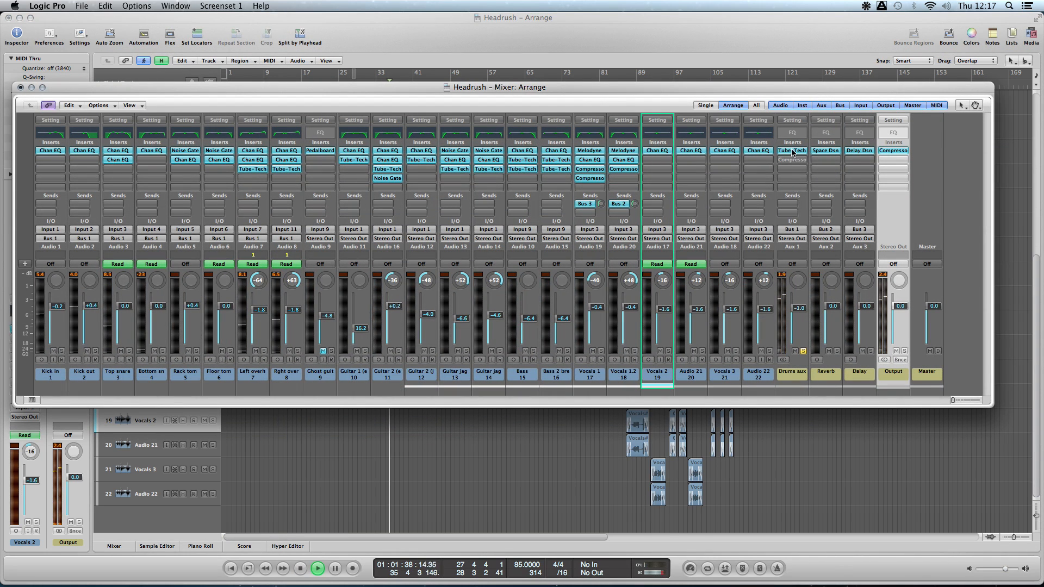
pyautogui.moveTo(391, 90); pyautogui.dragTo(398, 143)
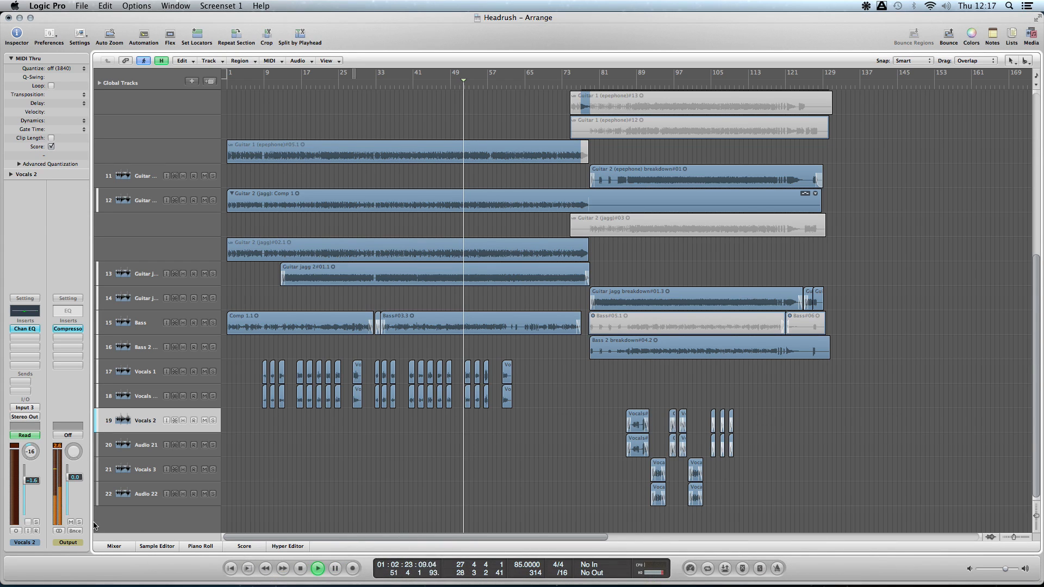
# - Show the mixer below the arrangement and audition the soloed drums at several points from about bar 62 to bar 96
pyautogui.click(120, 546)
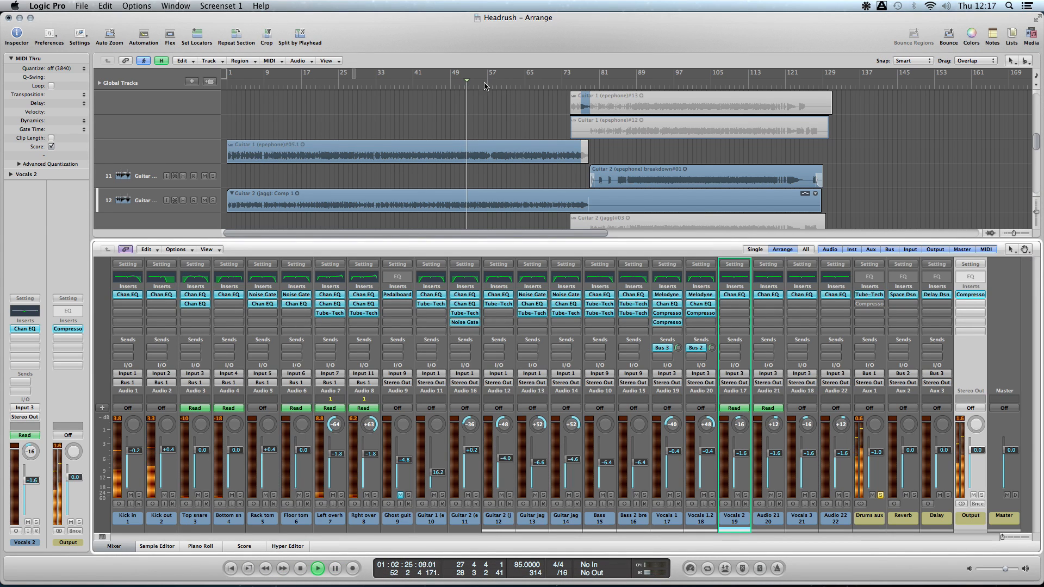
pyautogui.moveTo(488, 85); pyautogui.dragTo(517, 83)
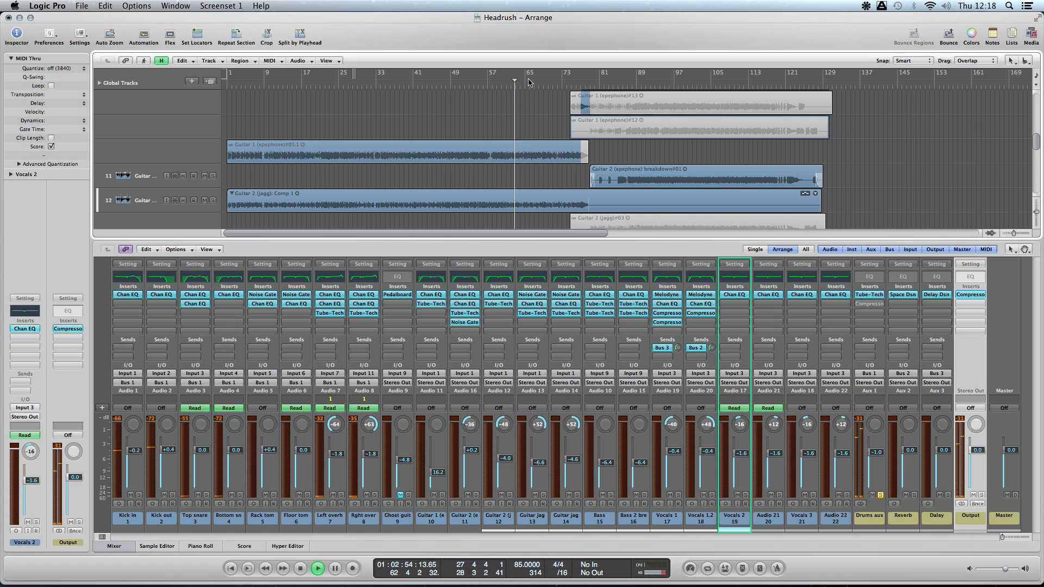
pyautogui.click(536, 86)
pyautogui.click(581, 85)
pyautogui.click(608, 84)
pyautogui.click(623, 85)
pyautogui.click(645, 86)
pyautogui.click(671, 86)
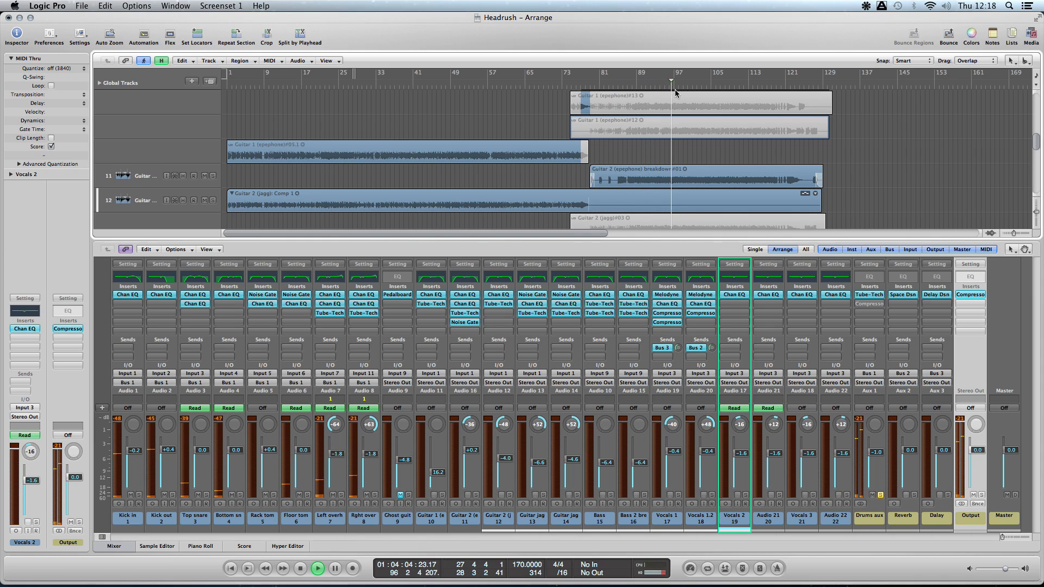
# - Audition the soloed drums in the earlier sections at about bars 21 and 10, and skip playback ahead to about bar 33
pyautogui.click(350, 85)
pyautogui.click(324, 86)
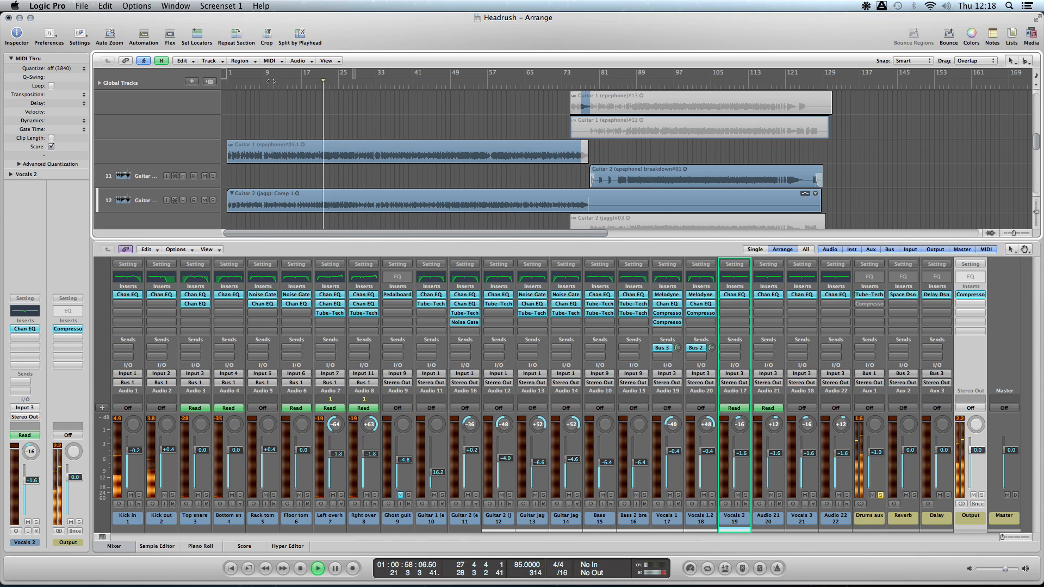
pyautogui.click(270, 83)
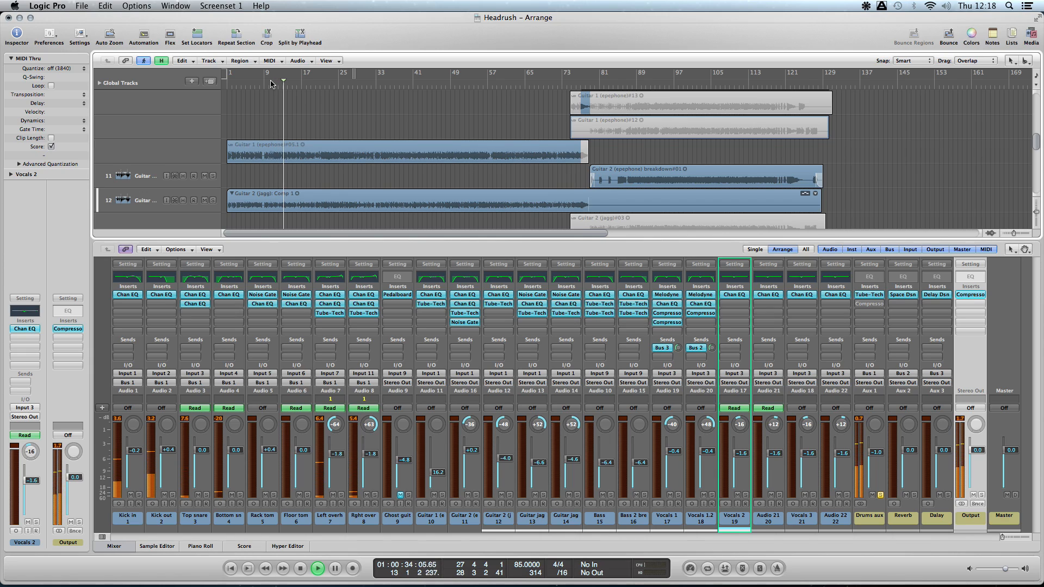
pyautogui.moveTo(286, 82); pyautogui.dragTo(378, 90)
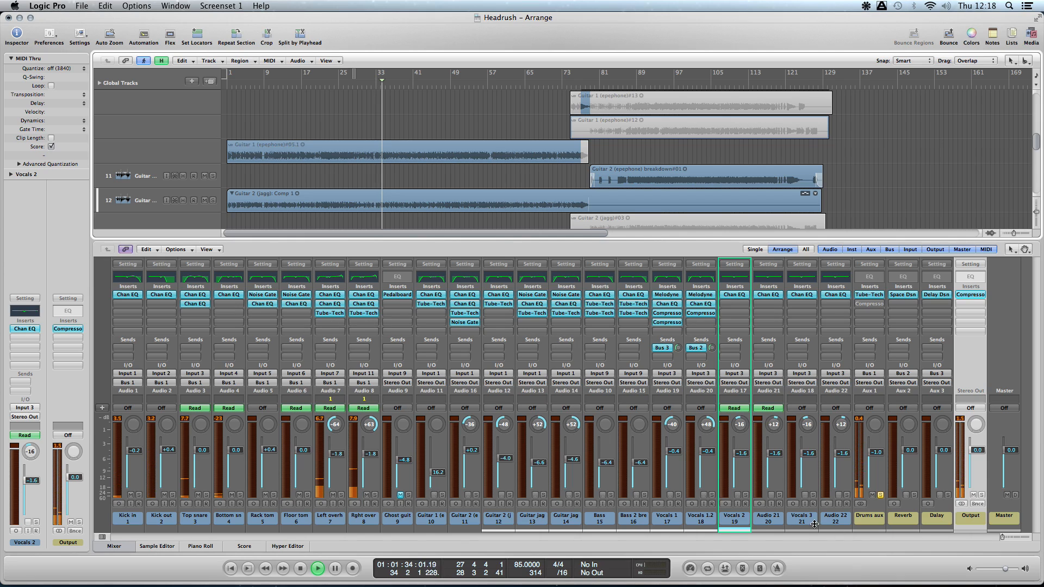
# - Open the Mixer in its own window, play the full mix with the Output Compressor bypassed, and stop to re-enable the Compressor
pyautogui.click(124, 546)
pyautogui.click(184, 7)
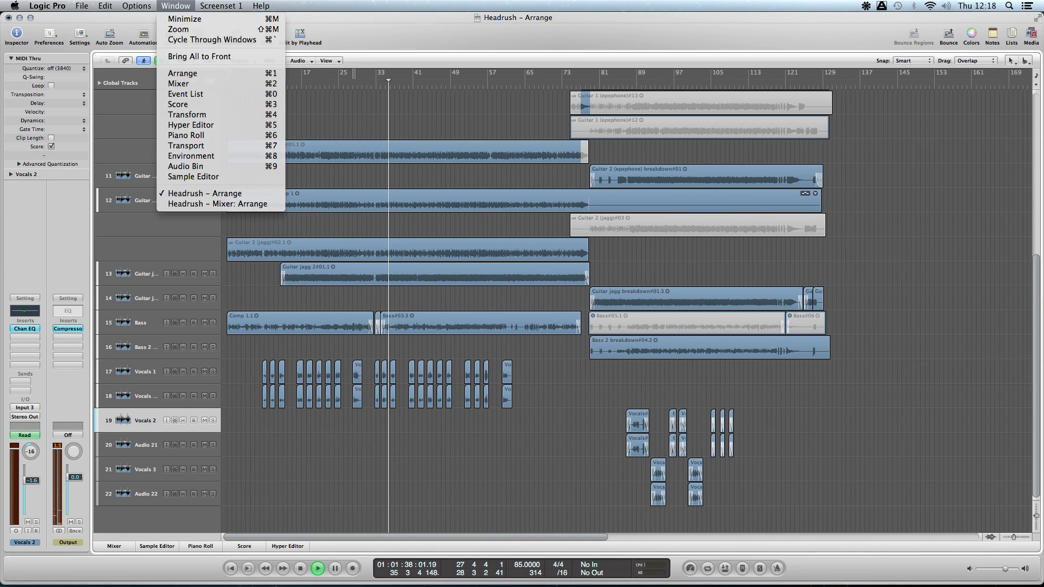
pyautogui.click(212, 85)
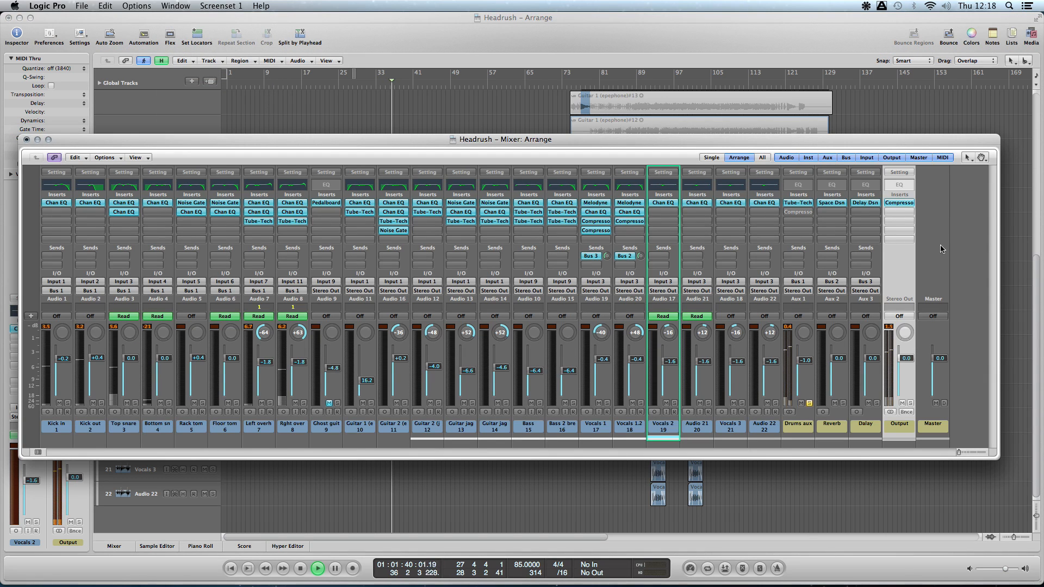
pyautogui.keyDown('alt'); pyautogui.click(898, 205); pyautogui.keyUp('alt')
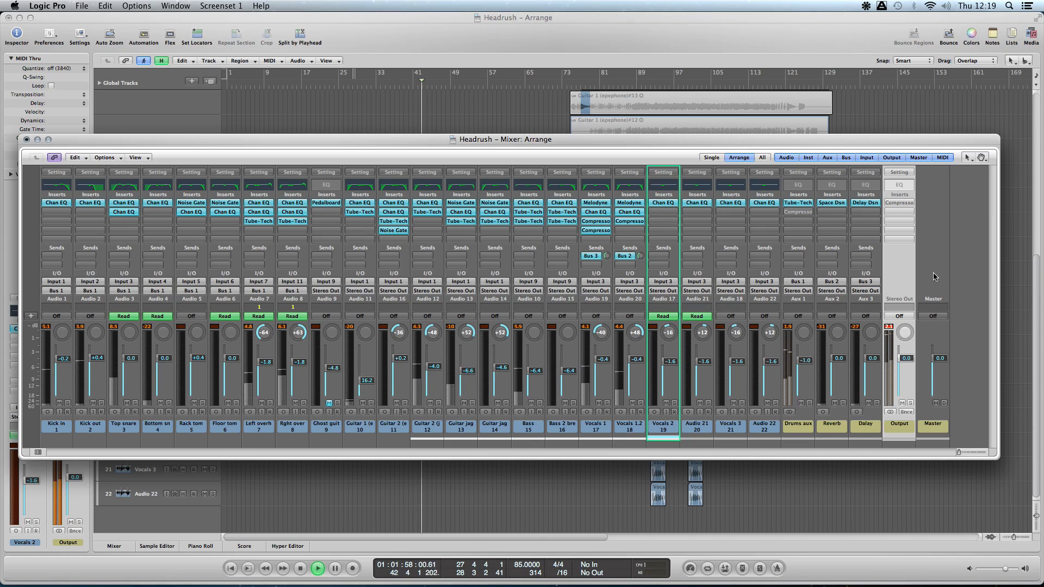
pyautogui.press('space')
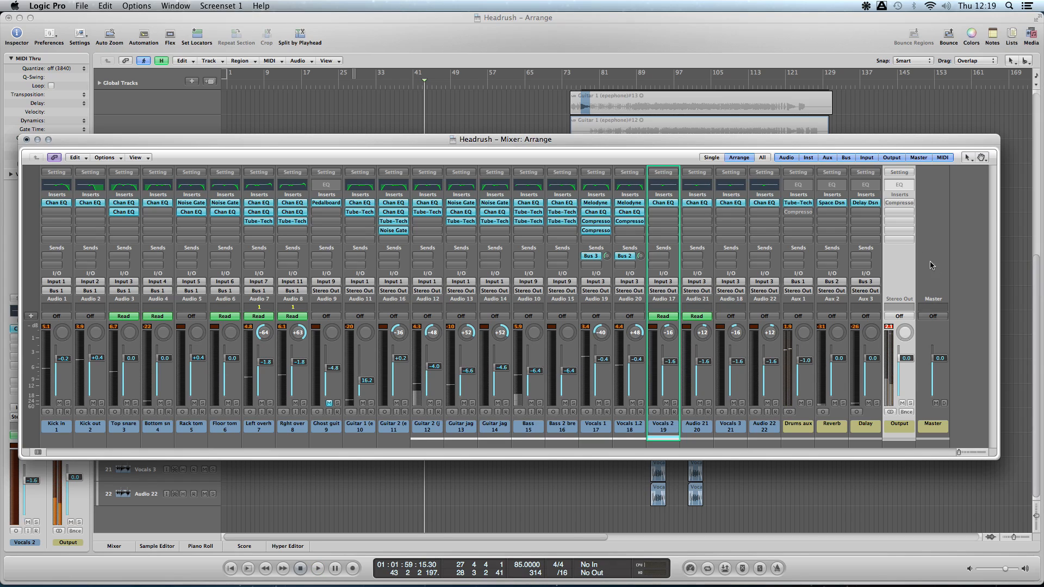
pyautogui.keyDown('alt'); pyautogui.click(903, 203); pyautogui.keyUp('alt')
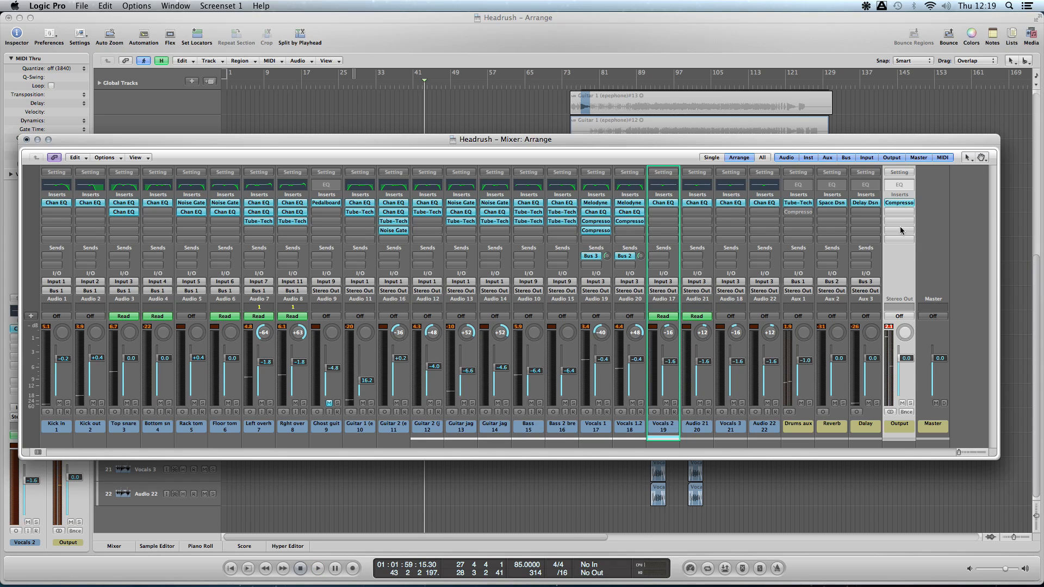
# - Compare the Output peak levels with the Compressor bypassed and active, restore the Output fader to 0.0, and return to the project start
pyautogui.click(889, 326)
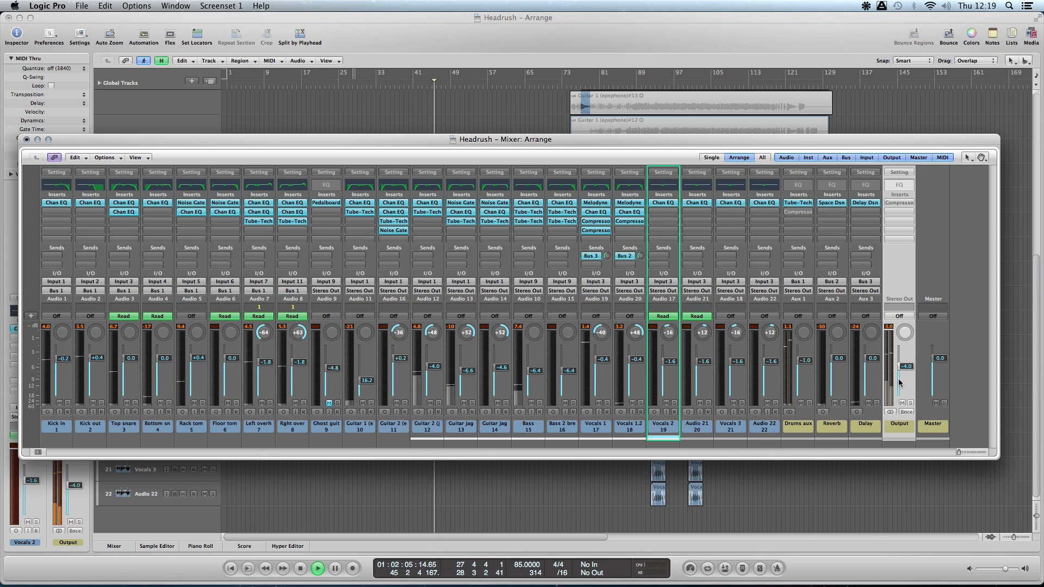
pyautogui.moveTo(899, 383); pyautogui.dragTo(903, 360)
pyautogui.click(889, 327)
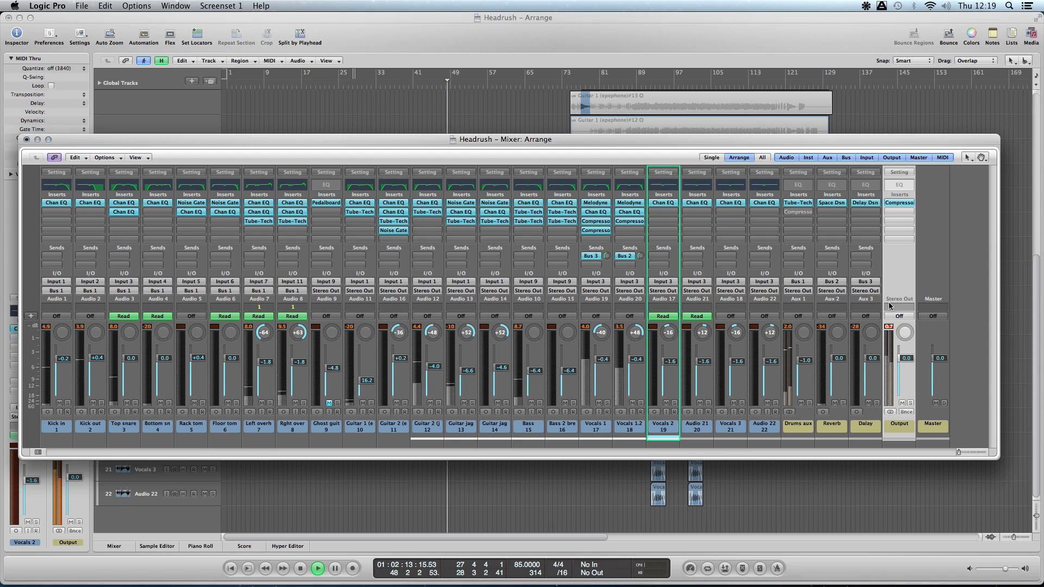
pyautogui.click(888, 327)
pyautogui.press('space')
pyautogui.press('Return')
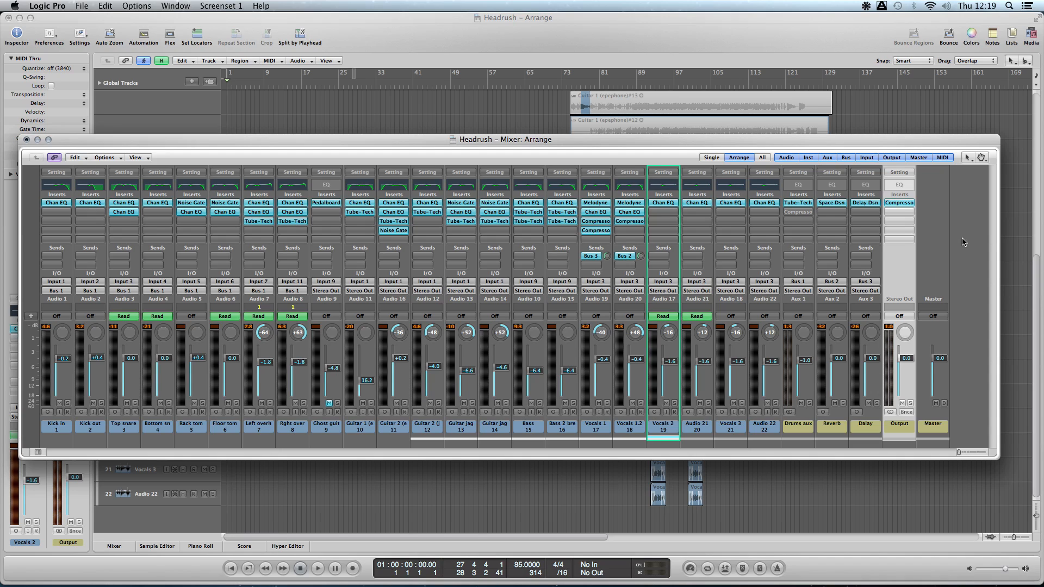
# - Solo Kick in and Kick out, play from the start, and replace the Mixer window with the mixer below the arrangement
pyautogui.moveTo(508, 145); pyautogui.dragTo(518, 142)
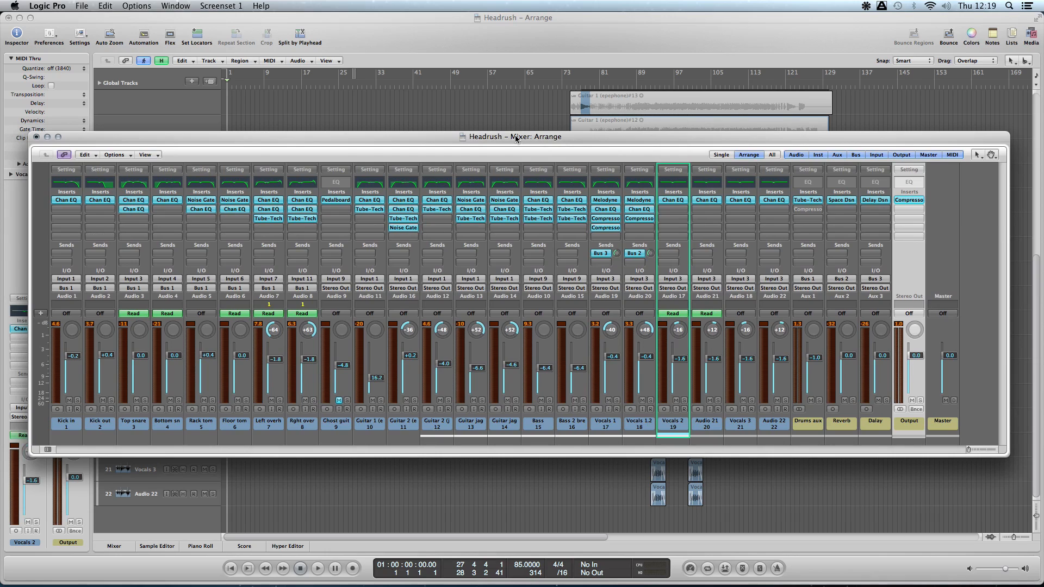
pyautogui.moveTo(516, 139); pyautogui.dragTo(518, 138)
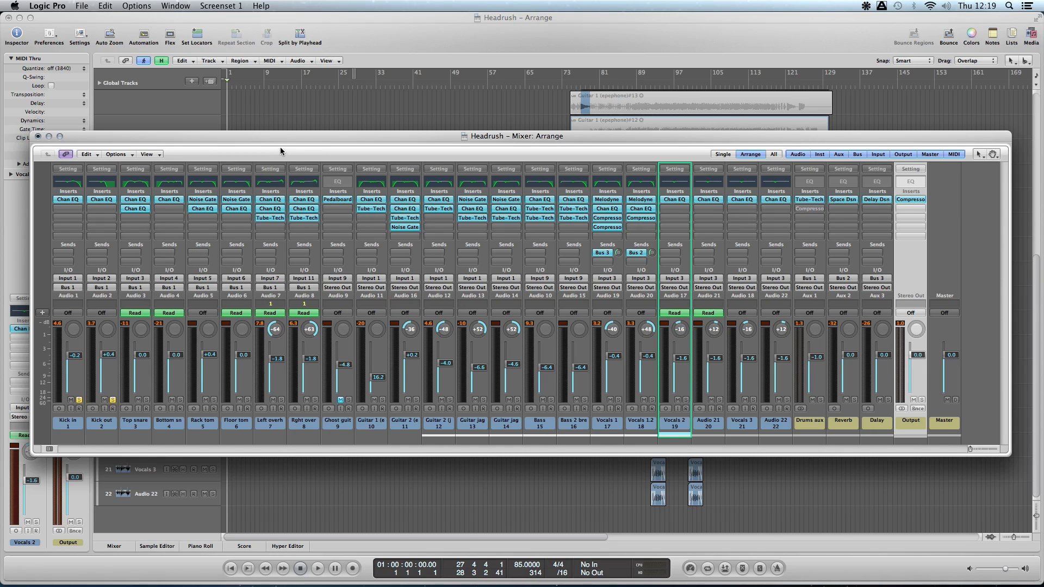
pyautogui.press('space')
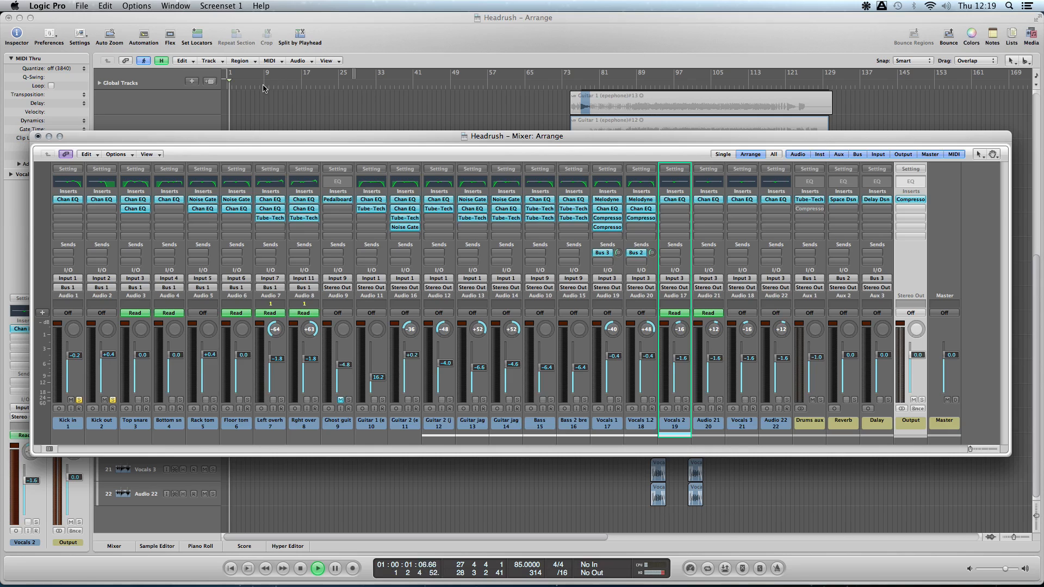
pyautogui.press('super+w')
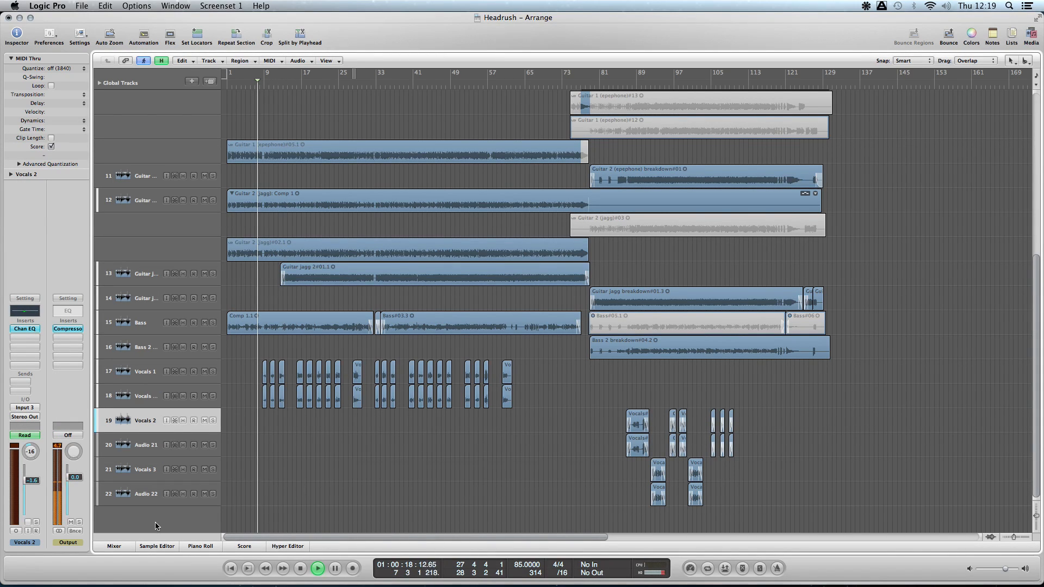
pyautogui.click(123, 547)
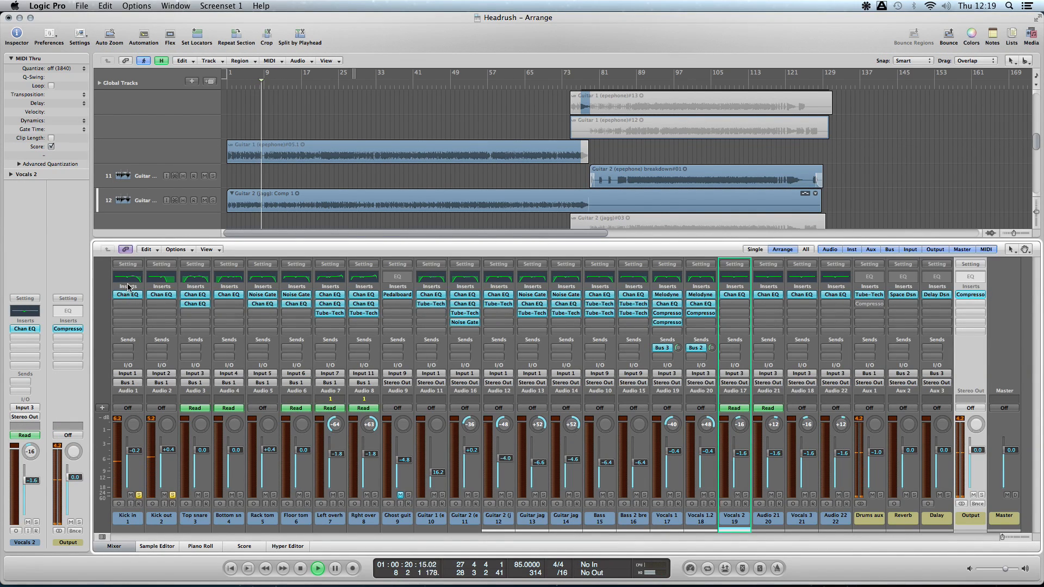
# - Leave only Kick in soloed and open its Channel EQ with the Analyzer turned on
pyautogui.click(173, 495)
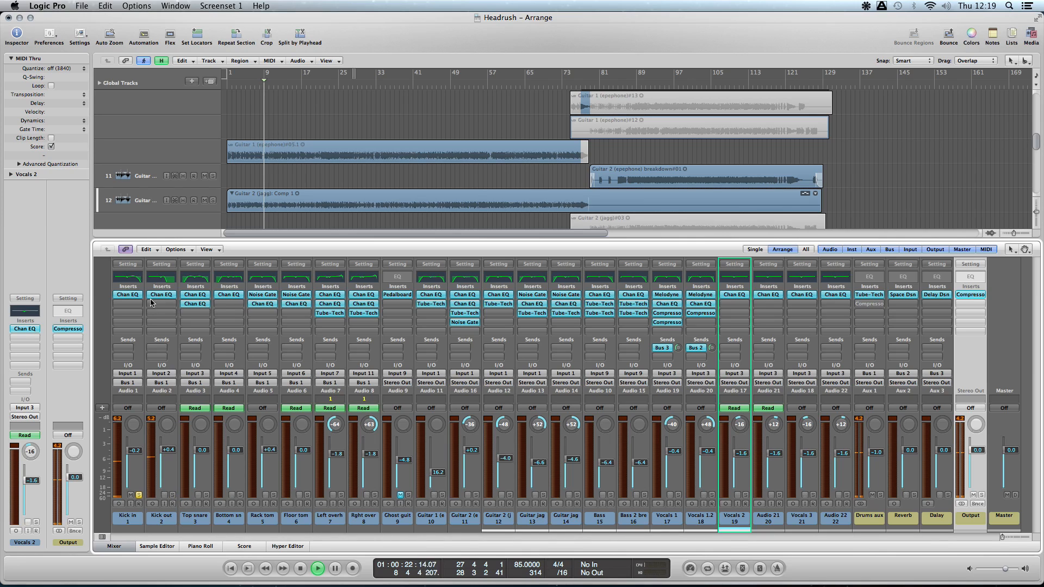
pyautogui.click(133, 278)
pyautogui.click(53, 176)
pyautogui.click(54, 177)
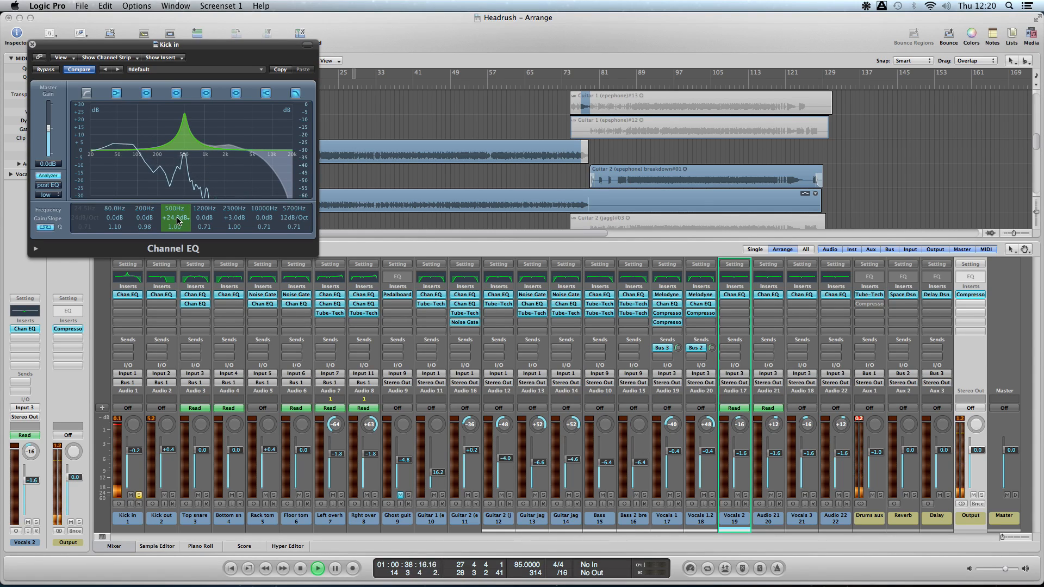
# - Set Kick in's 500 Hz EQ band to -5.0 dB, audition the 2300 Hz band at +24.0 dB, and restore that band to +3.0 dB
pyautogui.moveTo(177, 220); pyautogui.dragTo(180, 249)
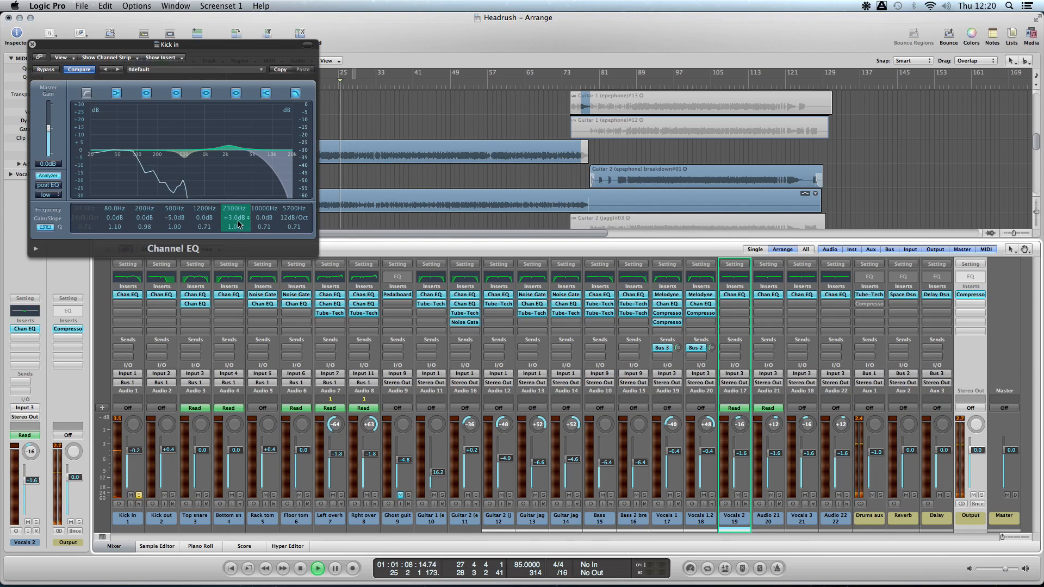
pyautogui.moveTo(240, 221); pyautogui.dragTo(240, 198)
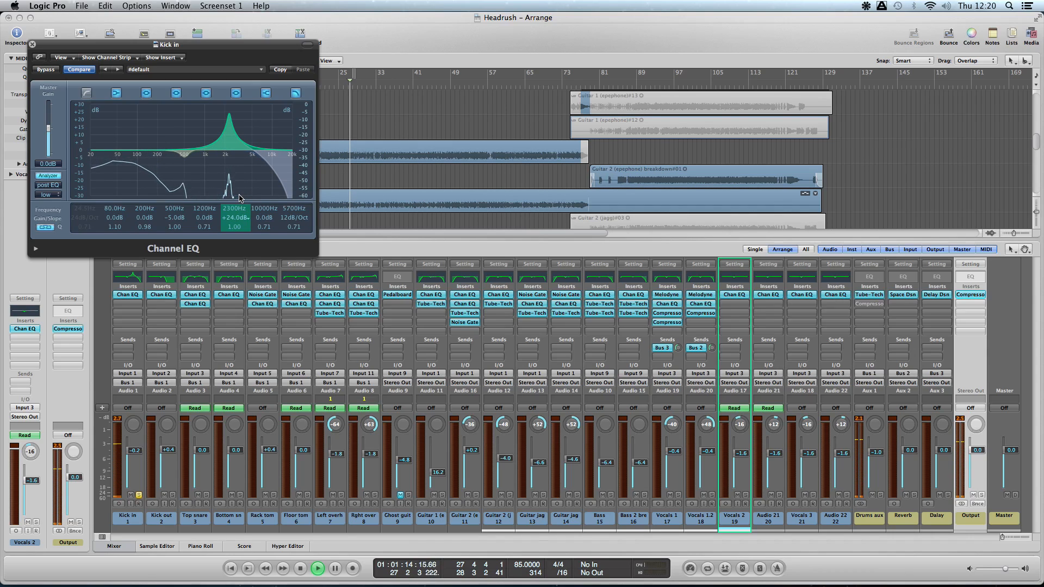
pyautogui.moveTo(239, 198); pyautogui.dragTo(241, 223)
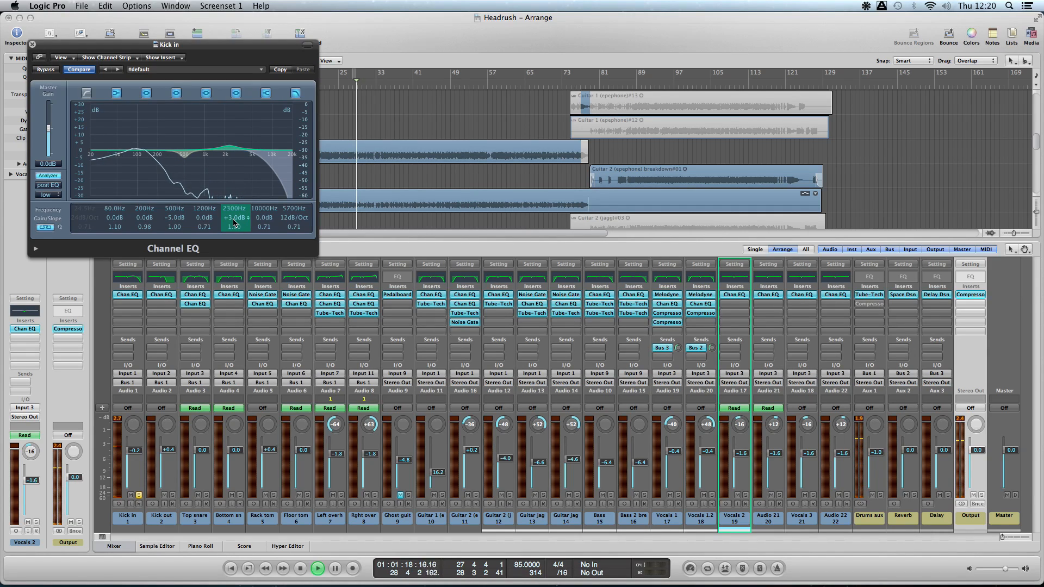
pyautogui.click(32, 44)
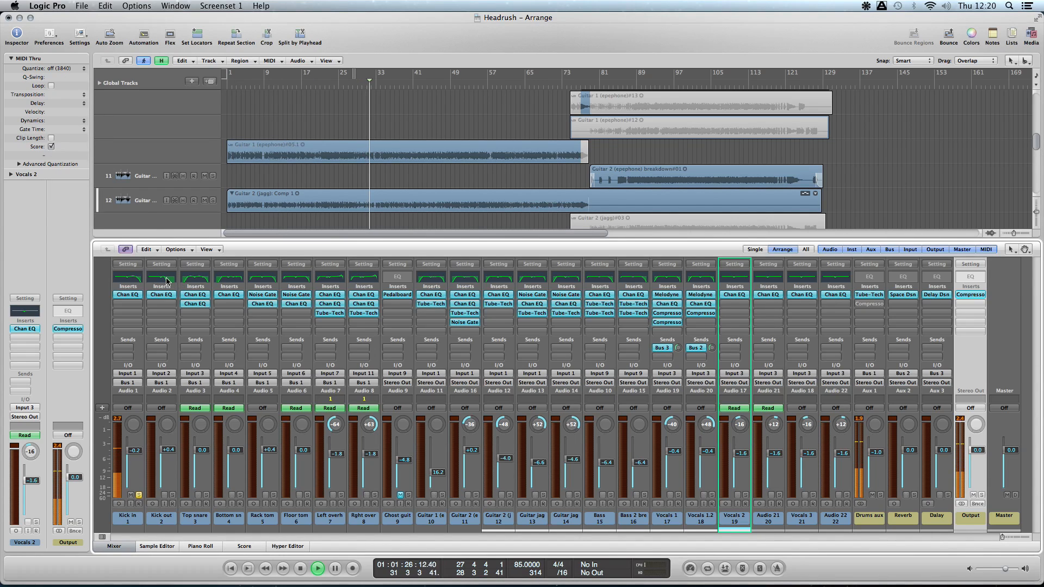
# - Solo Kick out instead of Kick in, examine its Channel EQ curve during playback, and close the EQ
pyautogui.doubleClick(167, 279)
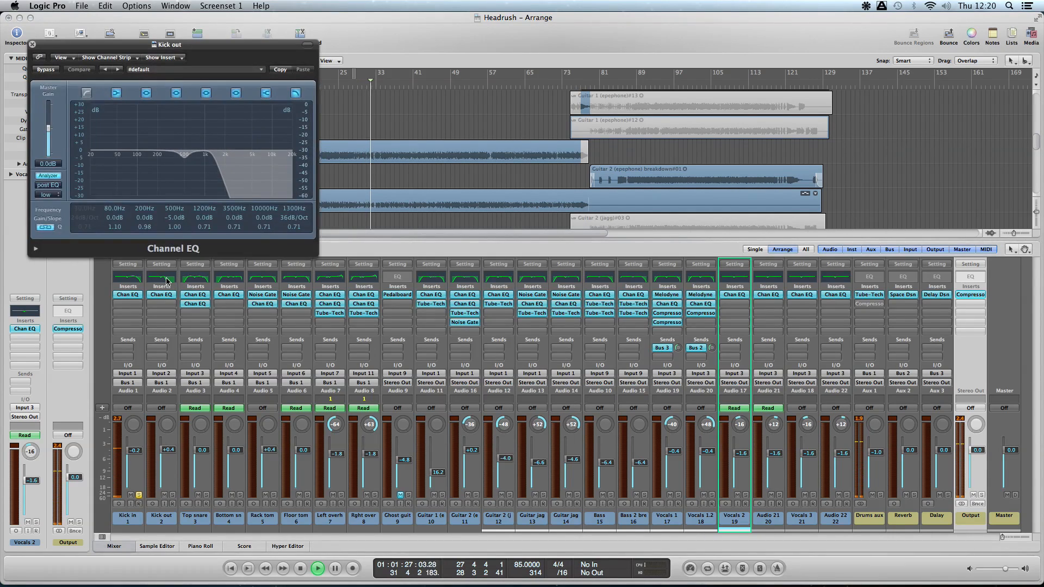
pyautogui.click(172, 496)
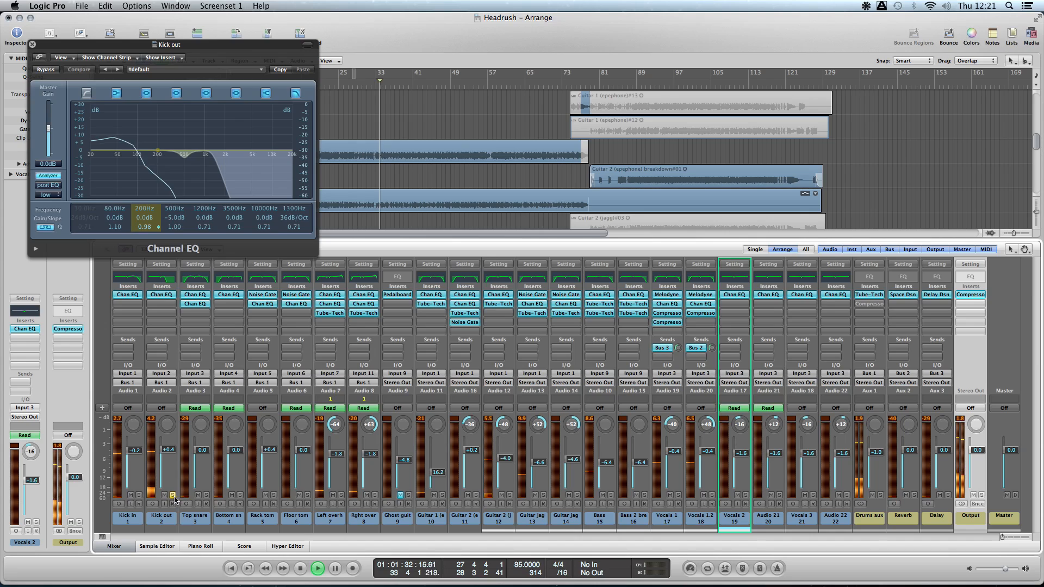
pyautogui.moveTo(177, 46); pyautogui.dragTo(318, 52)
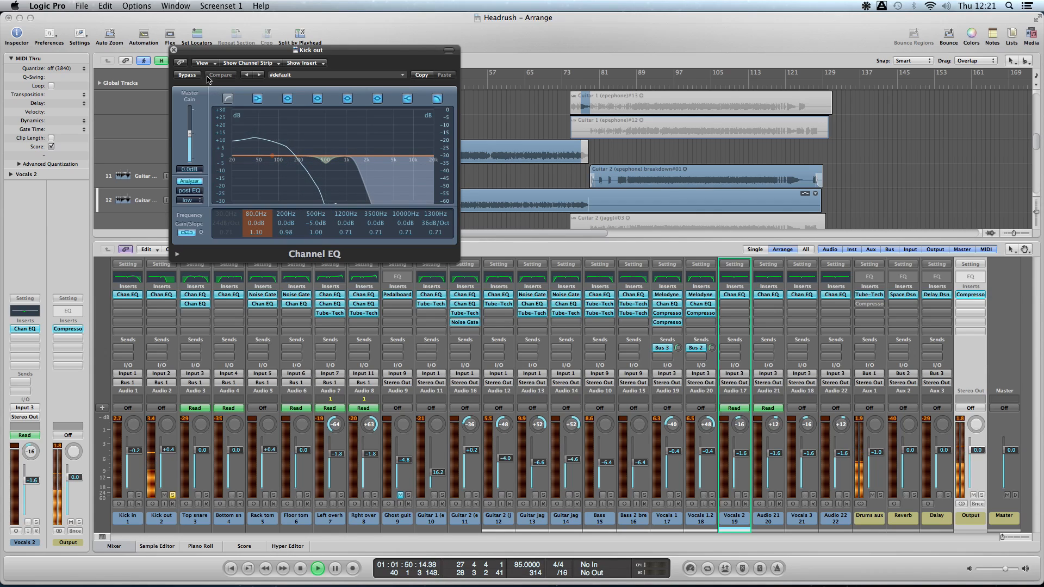
pyautogui.click(174, 49)
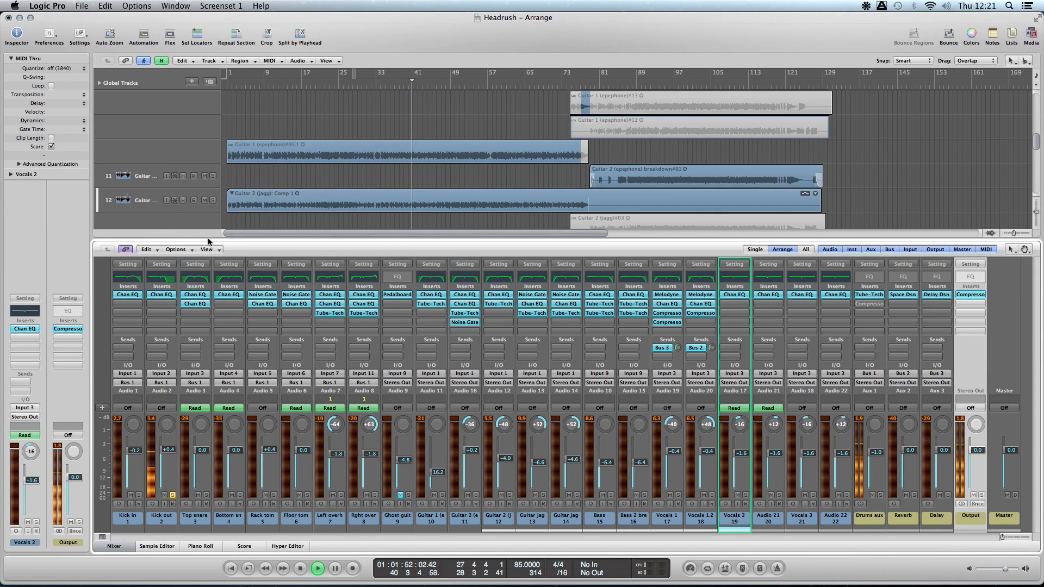
# - Solo Top snare instead of Kick out, with its first Channel EQ open and moved clear of the track headers
pyautogui.click(173, 495)
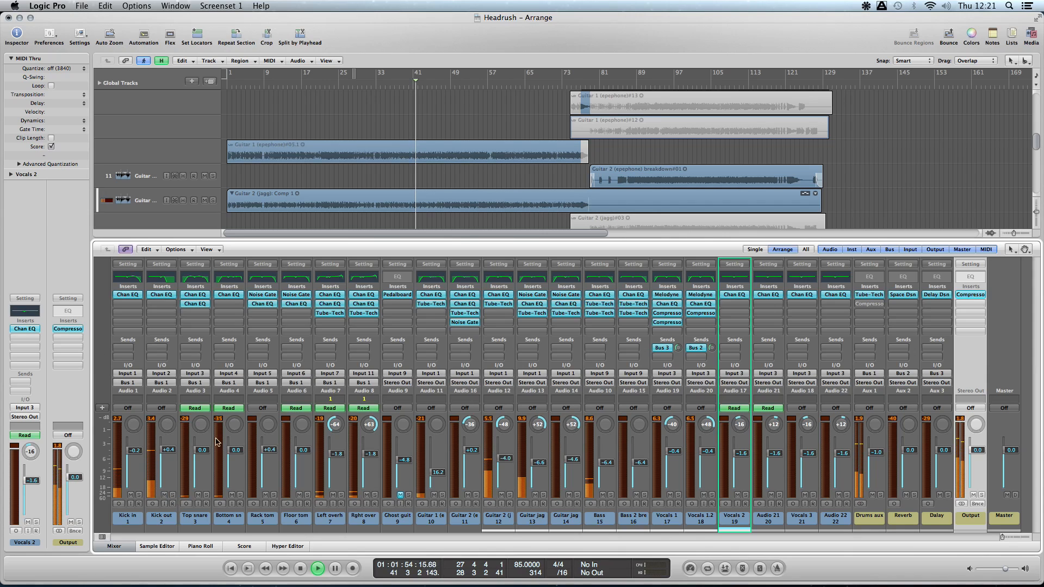
pyautogui.click(200, 295)
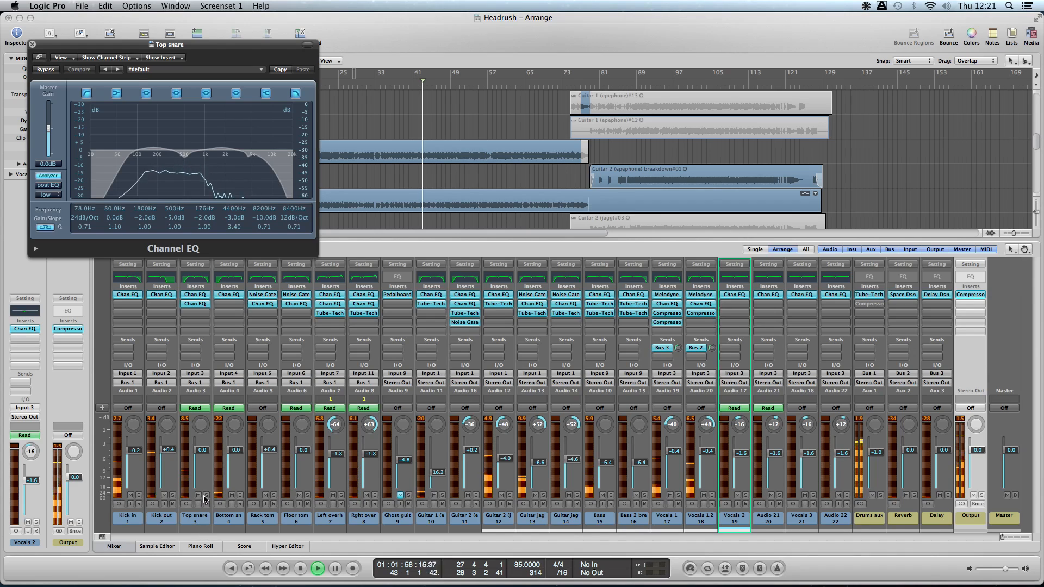
pyautogui.click(206, 495)
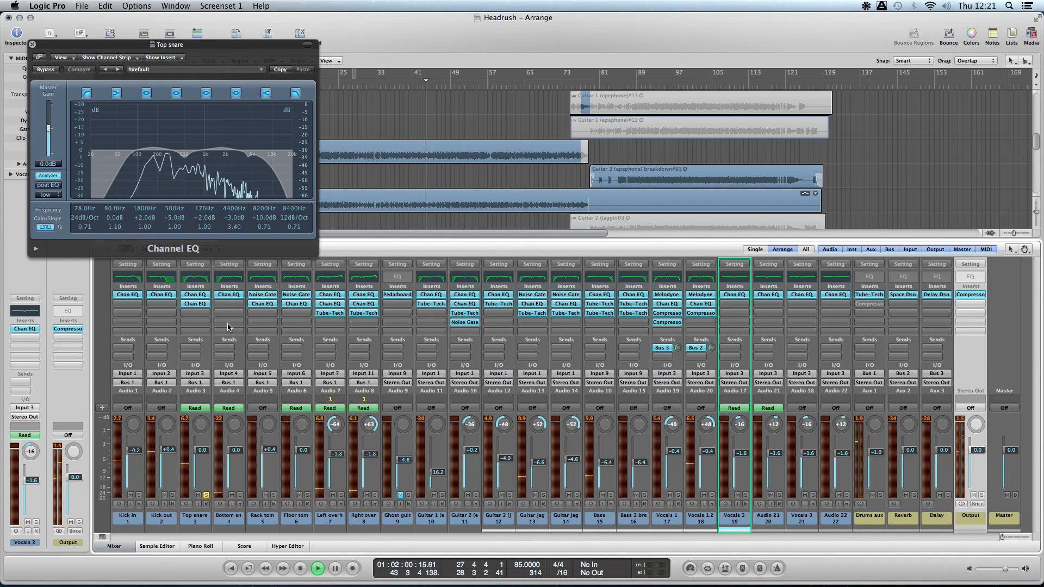
pyautogui.moveTo(176, 45); pyautogui.dragTo(425, 41)
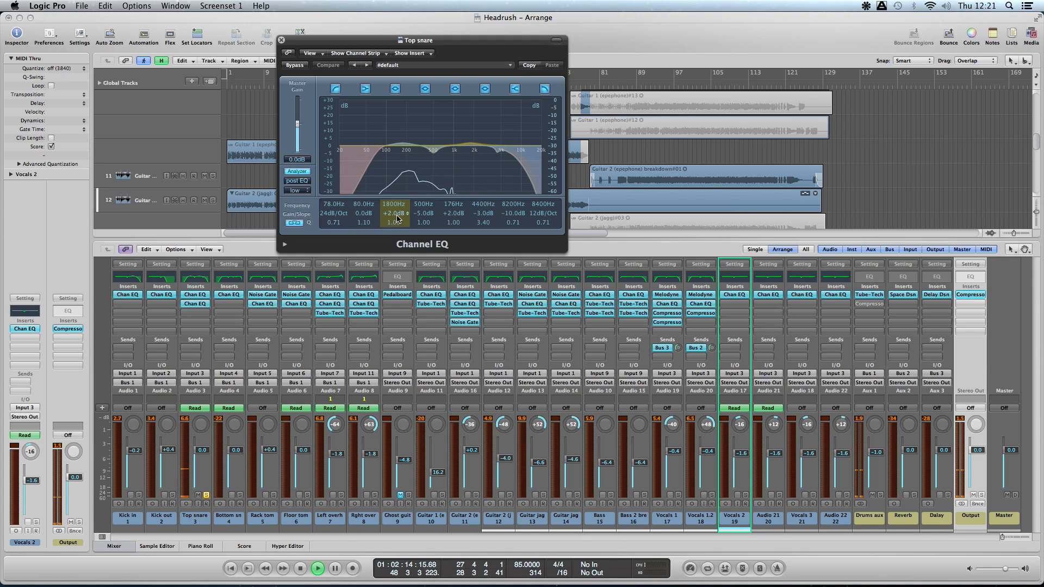
# - Set the 1800 Hz and 176 Hz bands of Top snare's first Channel EQ to +3.0 dB and close it
pyautogui.moveTo(396, 216); pyautogui.dragTo(396, 211)
pyautogui.scroll(-5, 397, 215)
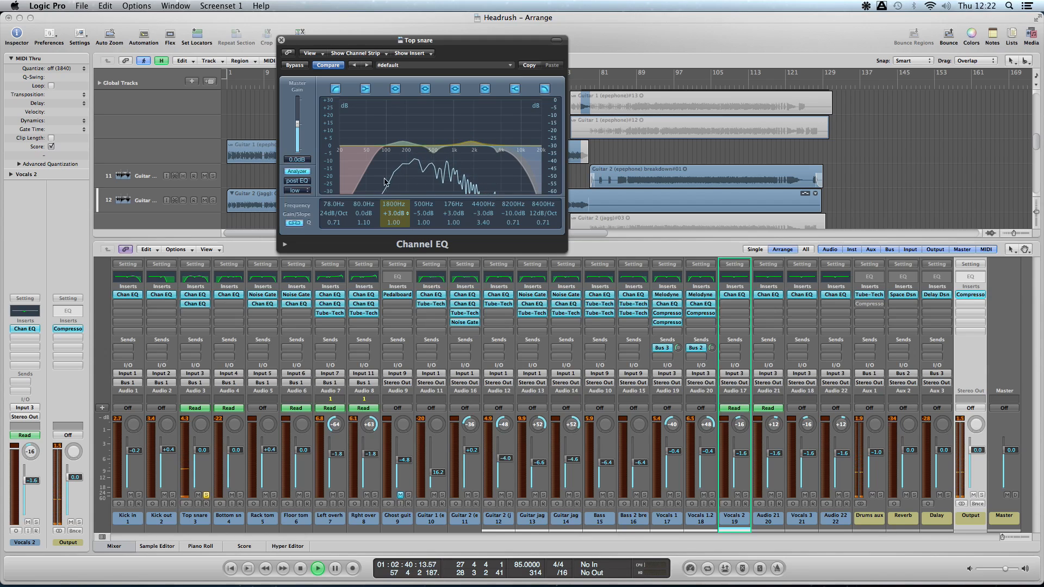
pyautogui.click(281, 40)
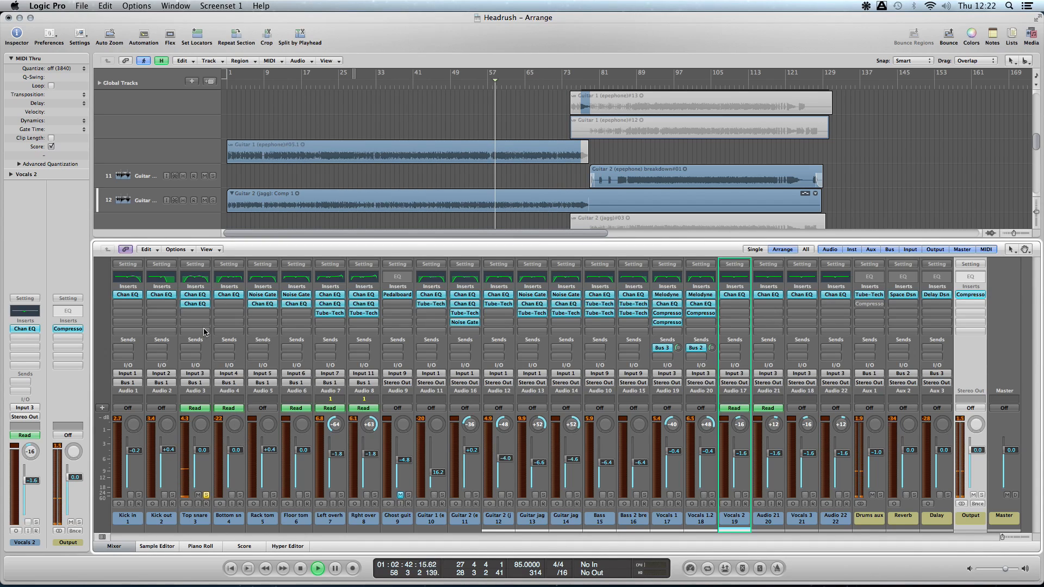
# - In Top snare's second Channel EQ, audition the 250 Hz band at +24.0 dB, set it to -6.0 dB, and close the EQ
pyautogui.click(190, 304)
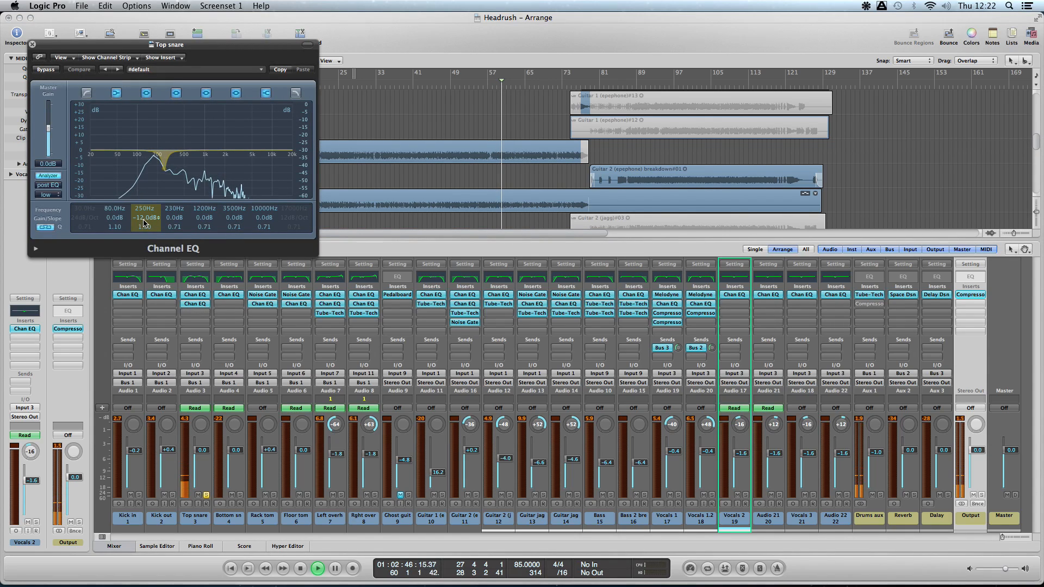
pyautogui.moveTo(145, 222); pyautogui.dragTo(142, 182)
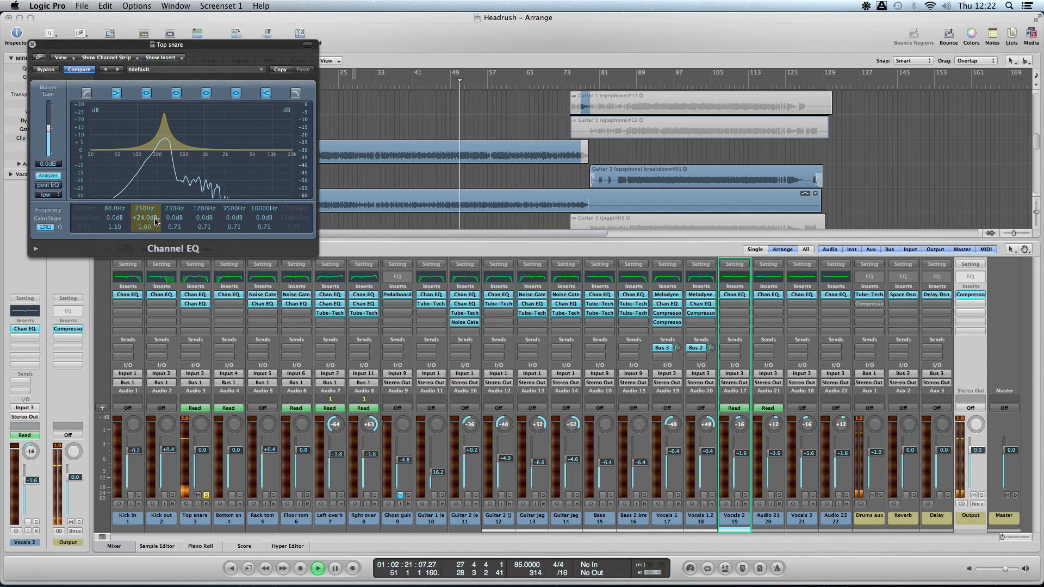
pyautogui.moveTo(154, 220); pyautogui.dragTo(160, 253)
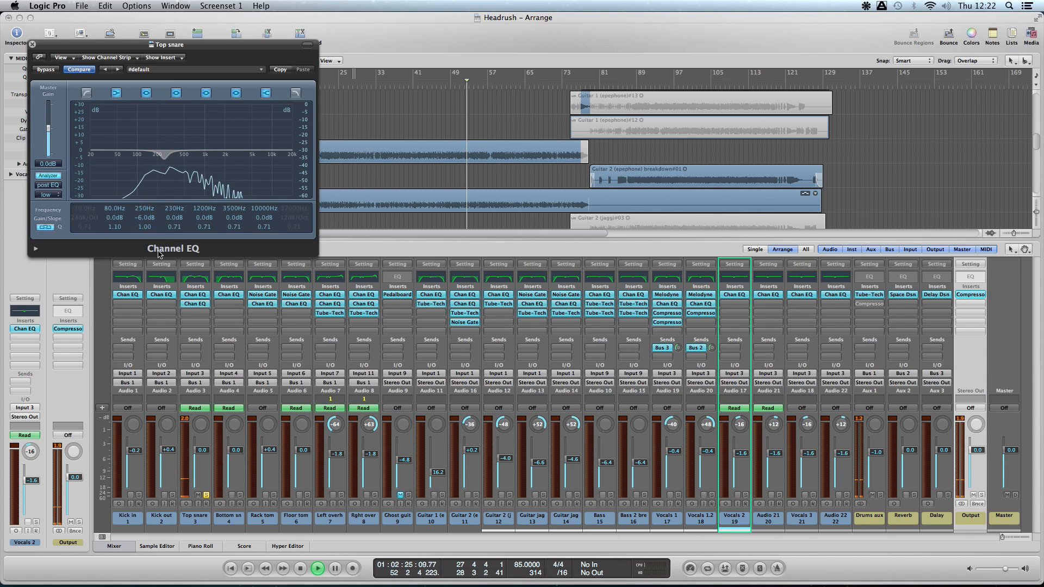
pyautogui.click(33, 45)
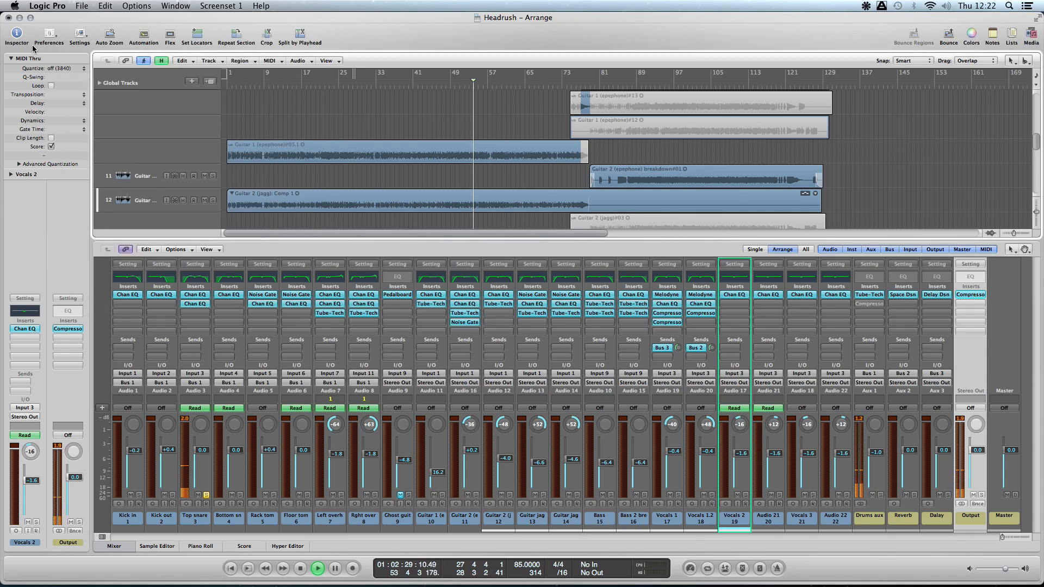
# - Solo Bottom snare instead of Top snare and open its Channel EQ
pyautogui.click(206, 495)
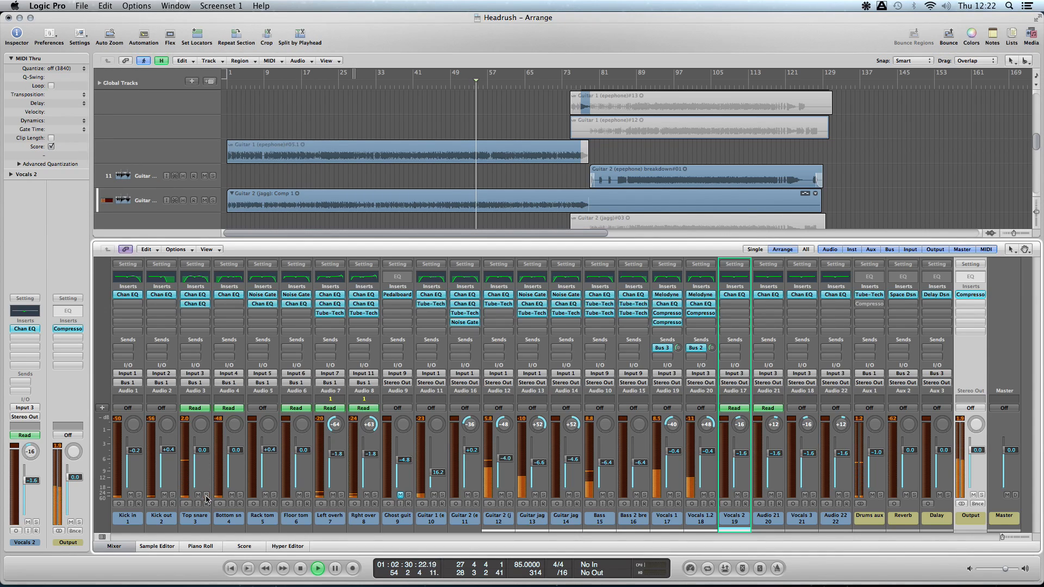
pyautogui.click(240, 495)
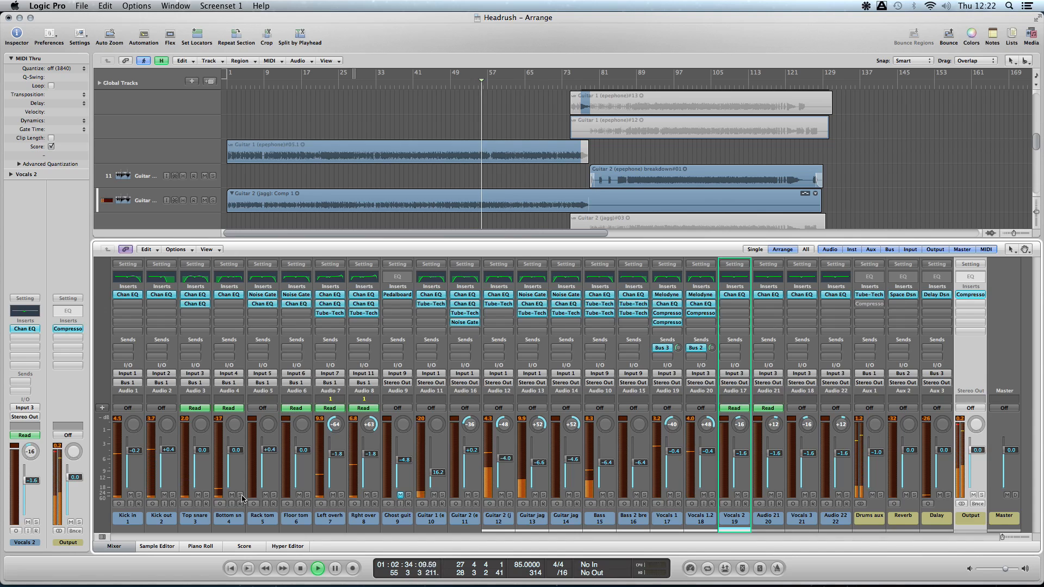
pyautogui.click(232, 280)
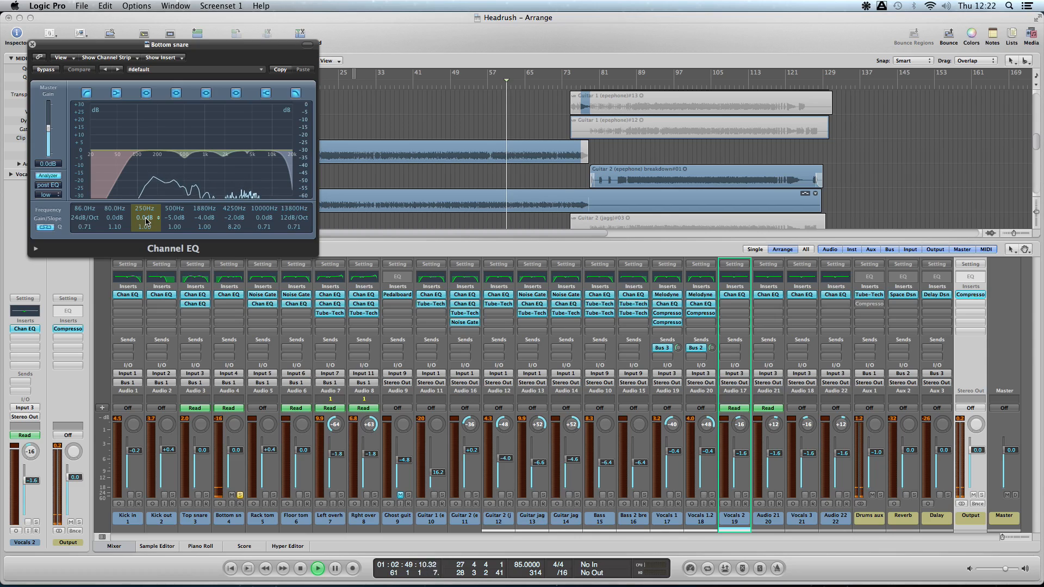
# - Audition Bottom snare's 250 Hz EQ band at +24.0 dB from around bar 41, restore it to 0.0 dB, and close the EQ
pyautogui.moveTo(145, 220); pyautogui.dragTo(144, 190)
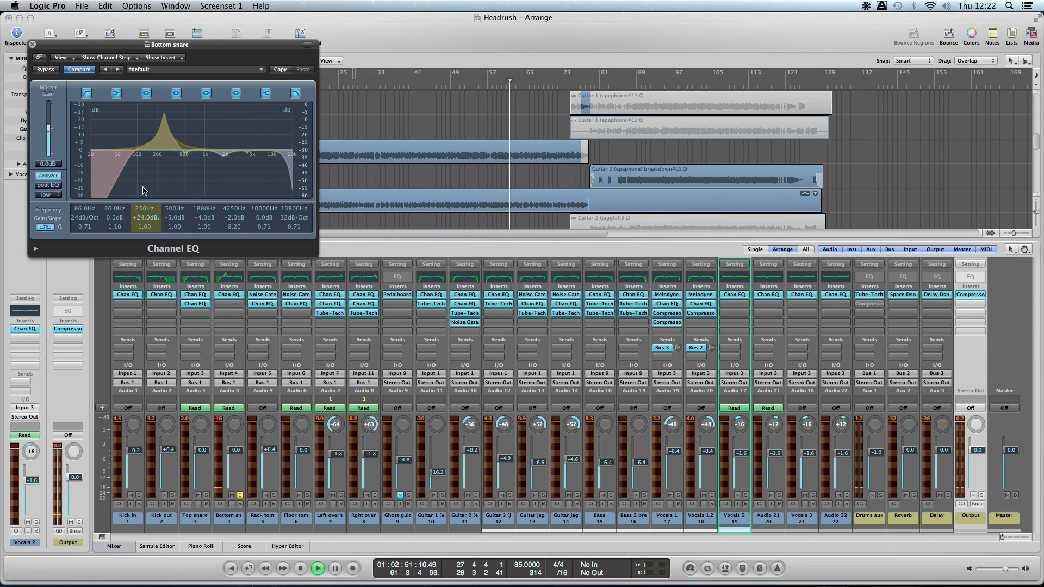
pyautogui.click(429, 72)
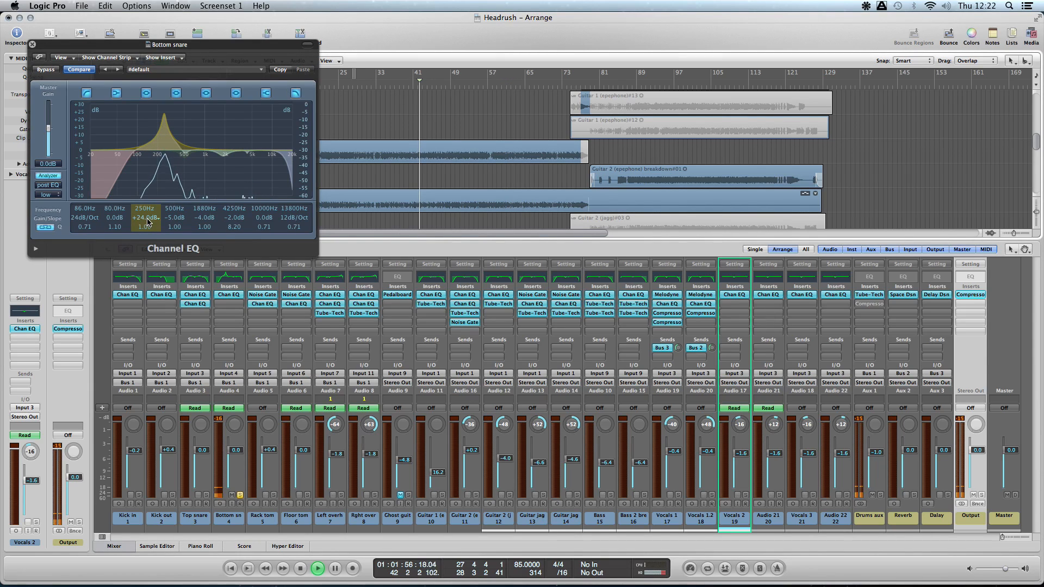
pyautogui.moveTo(146, 220); pyautogui.dragTo(150, 246)
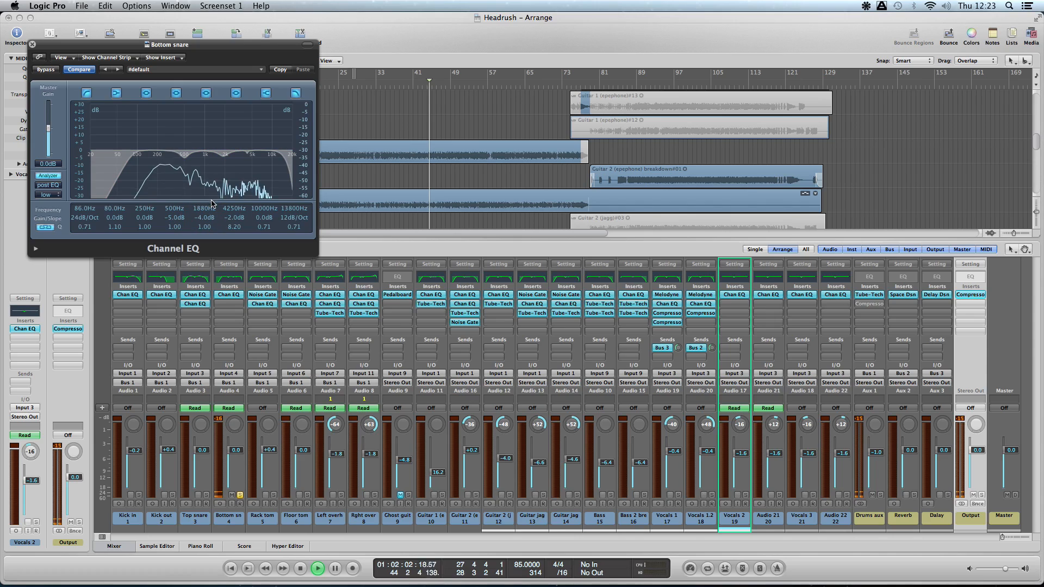
pyautogui.moveTo(204, 224)
pyautogui.mouseDown()
pyautogui.moveTo(201, 177)
pyautogui.moveTo(205, 221)
pyautogui.mouseUp()
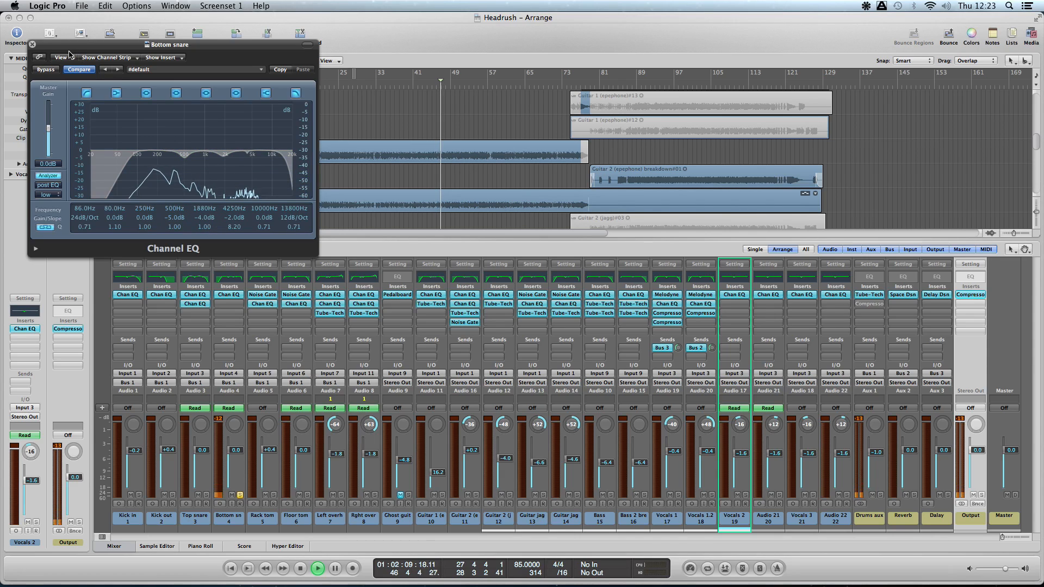
pyautogui.click(33, 45)
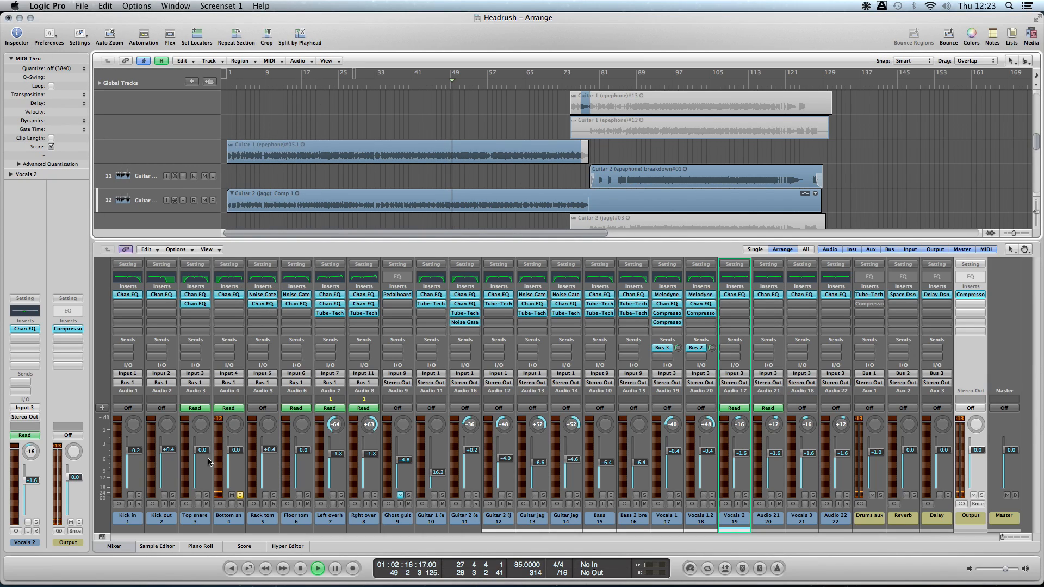
# - Solo Rack tom, examine its Channel EQ while playing its hit near bar 55, and close the EQ
pyautogui.click(274, 495)
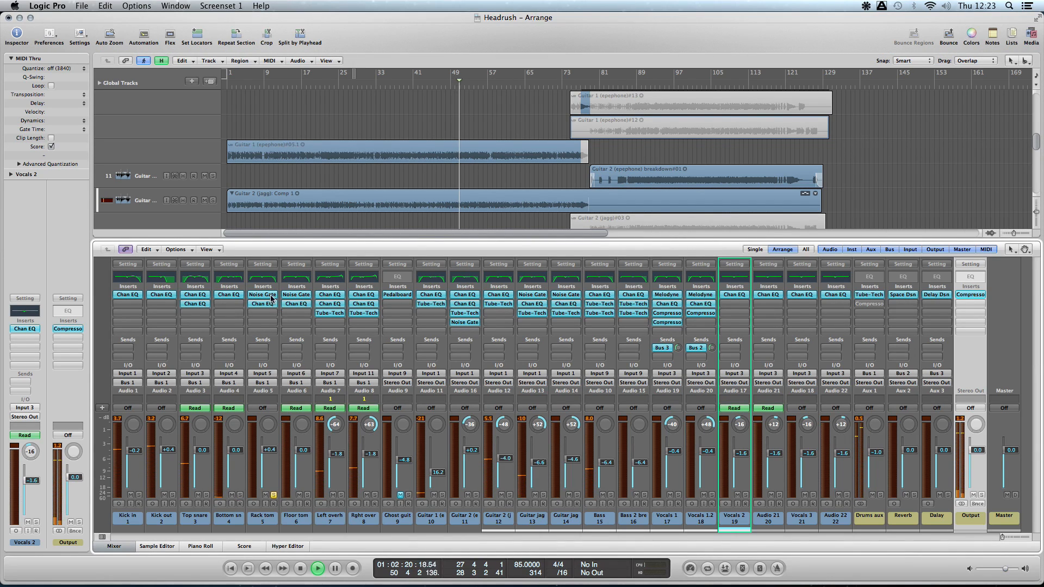
pyautogui.doubleClick(266, 279)
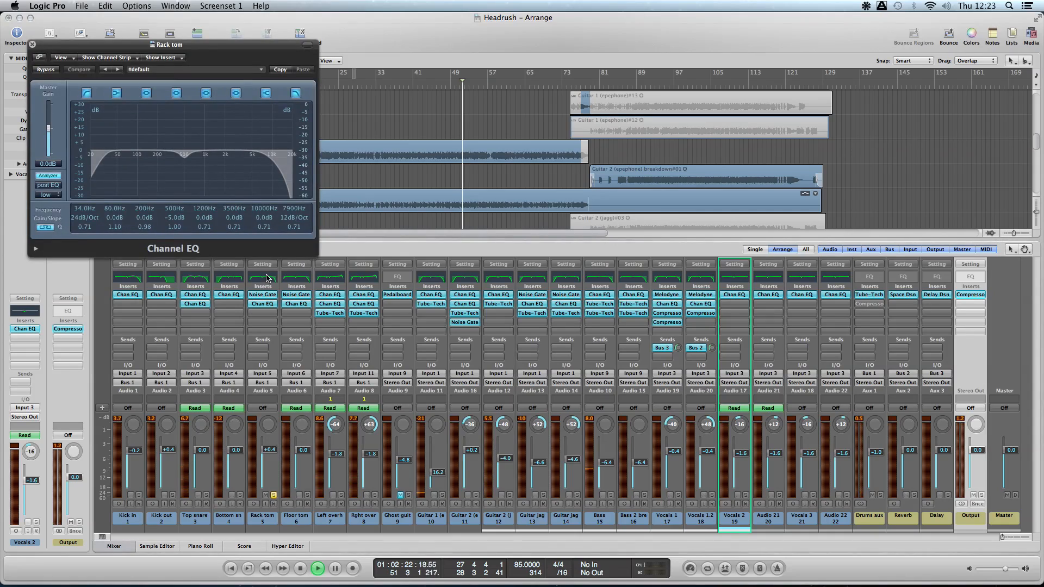
pyautogui.scroll(10, 486, 114)
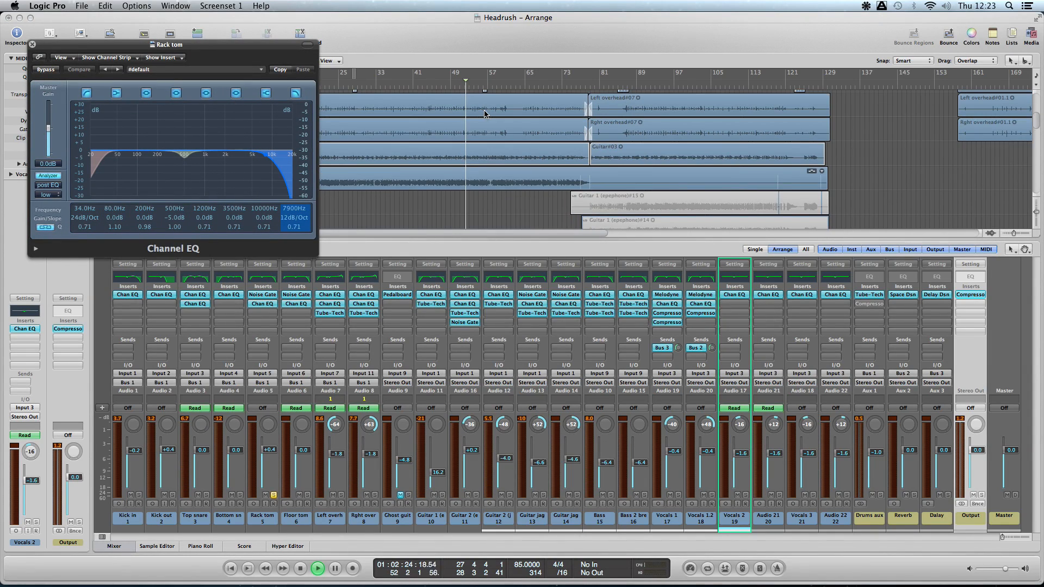
pyautogui.click(486, 84)
pyautogui.click(480, 84)
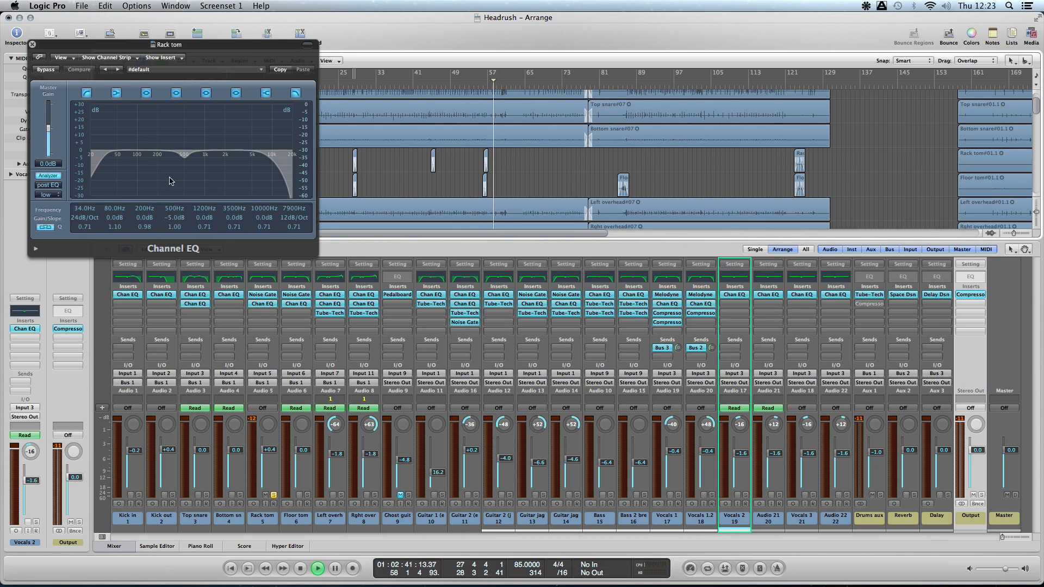
pyautogui.click(32, 44)
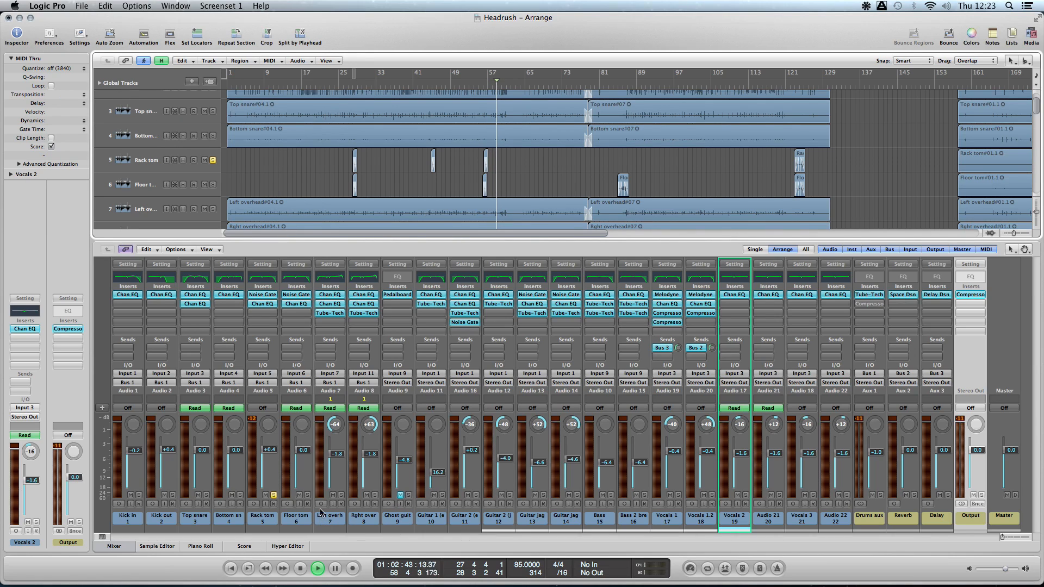
# - Solo Floor tom instead of Rack tom, examine its Channel EQ curve, then close the EQ and unsolo the channel
pyautogui.click(273, 496)
pyautogui.click(307, 496)
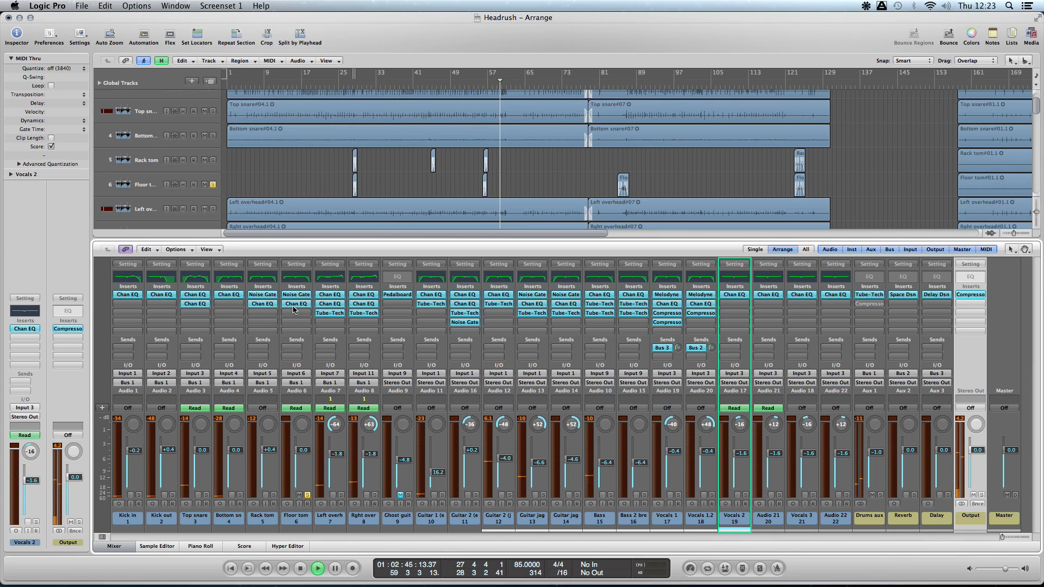
pyautogui.click(294, 277)
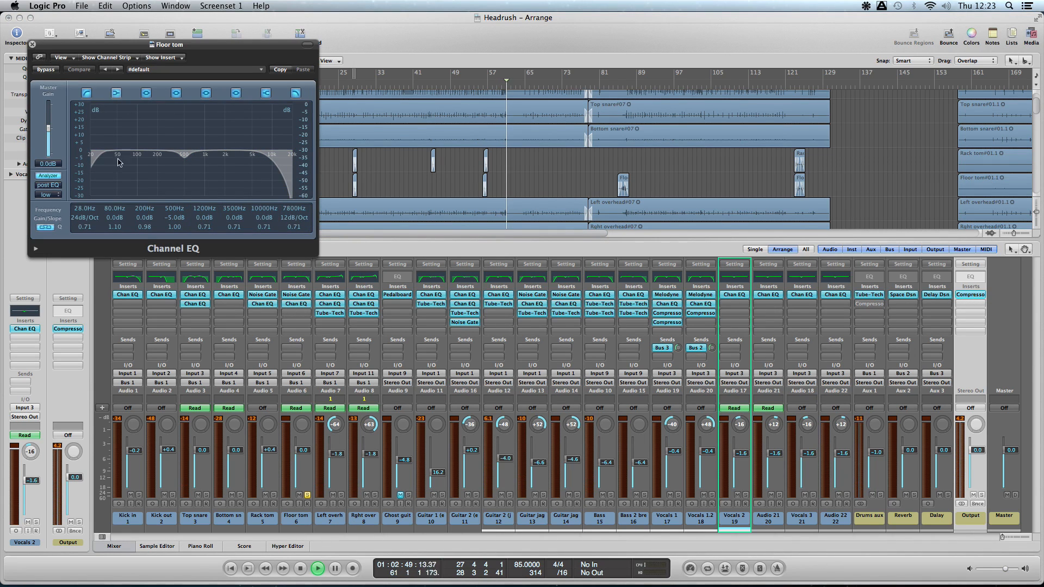
pyautogui.click(32, 44)
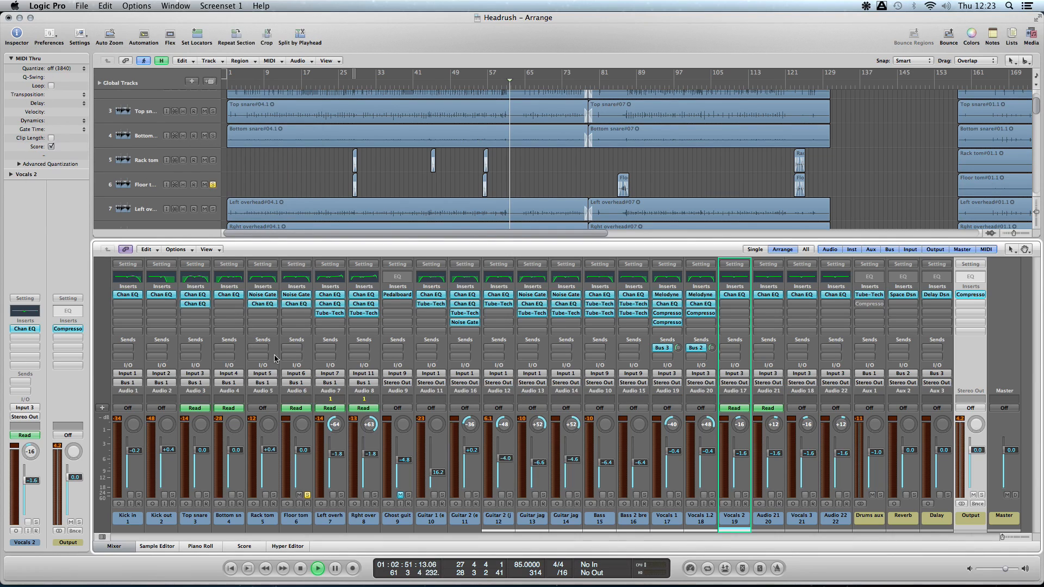
pyautogui.click(308, 495)
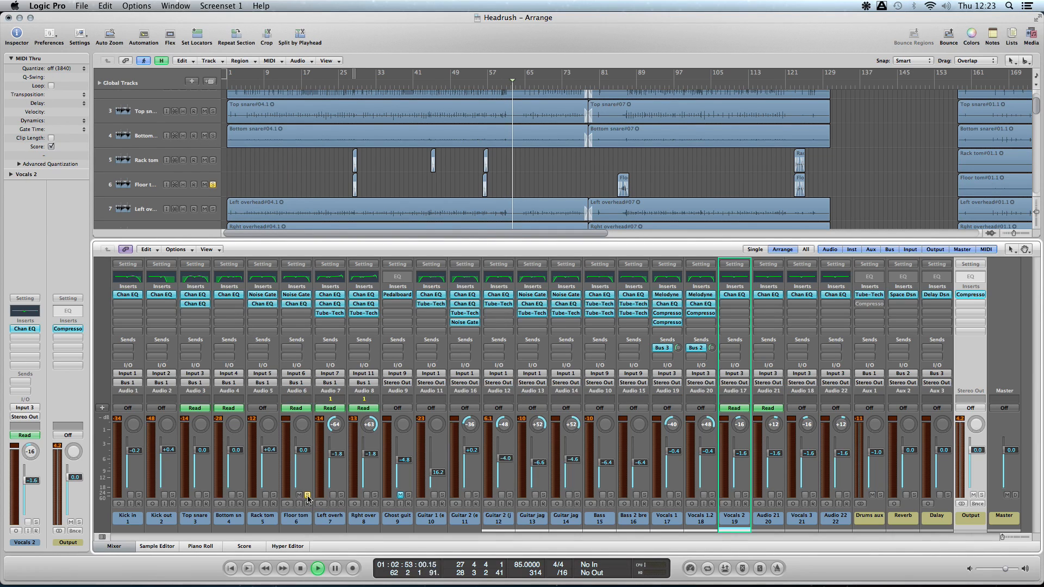
# - Solo the Left overhead and open its Channel EQ, placing the window clear of the left part of the arrangement
pyautogui.click(341, 496)
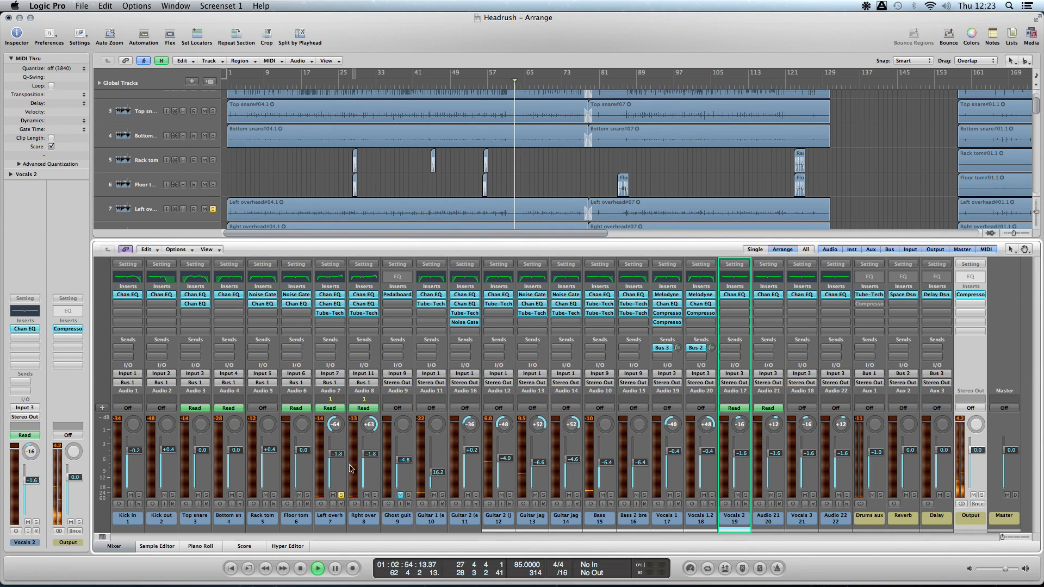
pyautogui.doubleClick(334, 282)
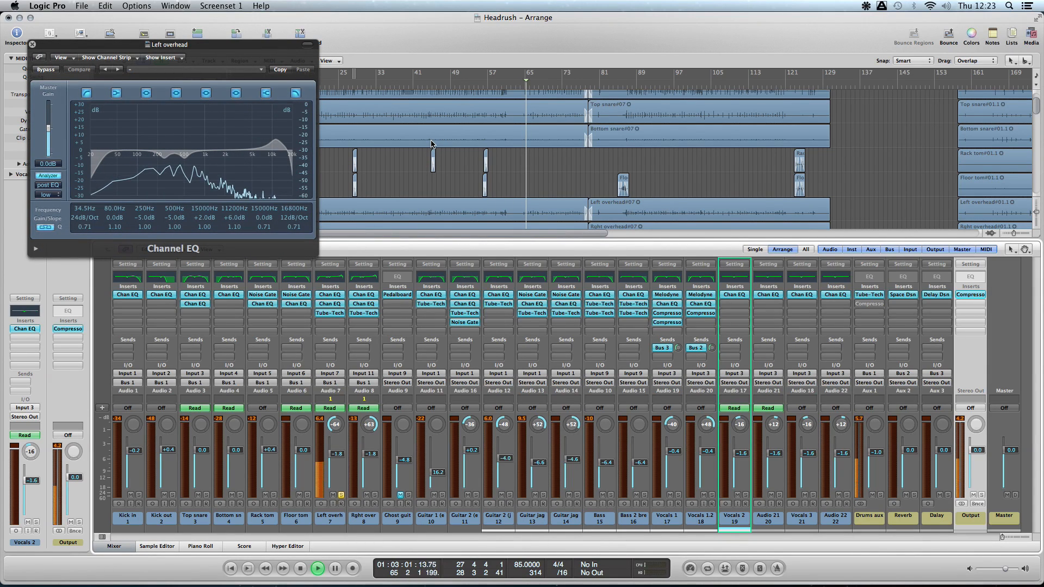
pyautogui.moveTo(200, 46); pyautogui.dragTo(795, 48)
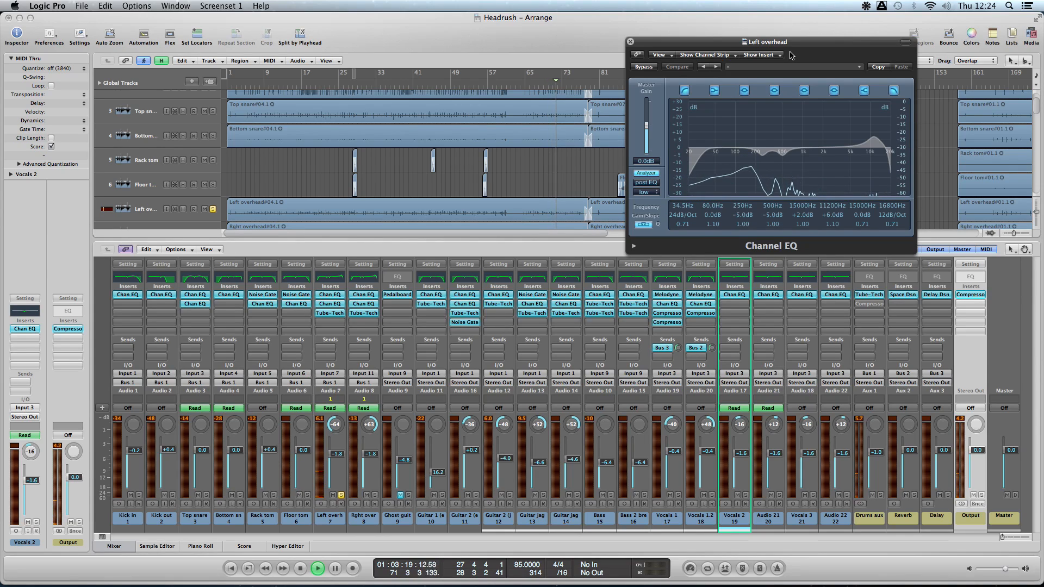
pyautogui.moveTo(779, 44); pyautogui.dragTo(795, 31)
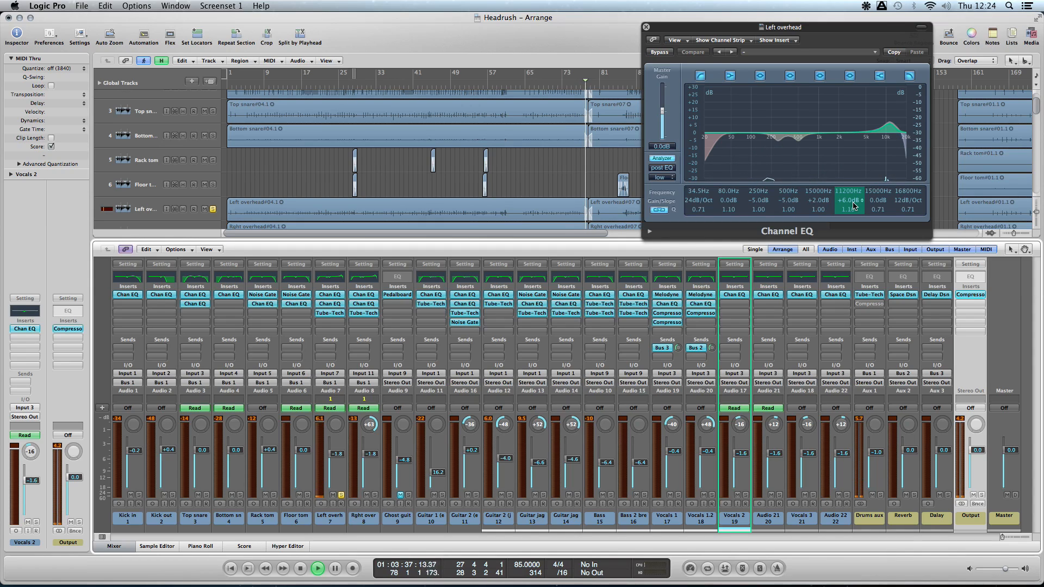
# - Audition the Left overhead's 11200 Hz and 250 Hz EQ bands at +24.0 dB, setting them to +6.0 dB and -6.0 dB respectively
pyautogui.click(534, 86)
pyautogui.moveTo(853, 203); pyautogui.dragTo(851, 172)
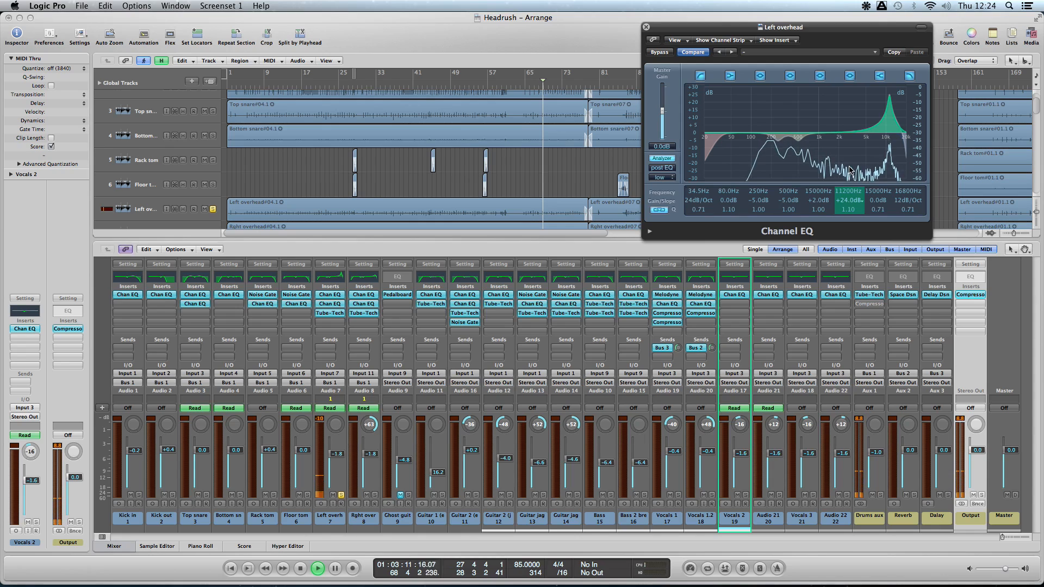
pyautogui.moveTo(850, 171); pyautogui.dragTo(853, 204)
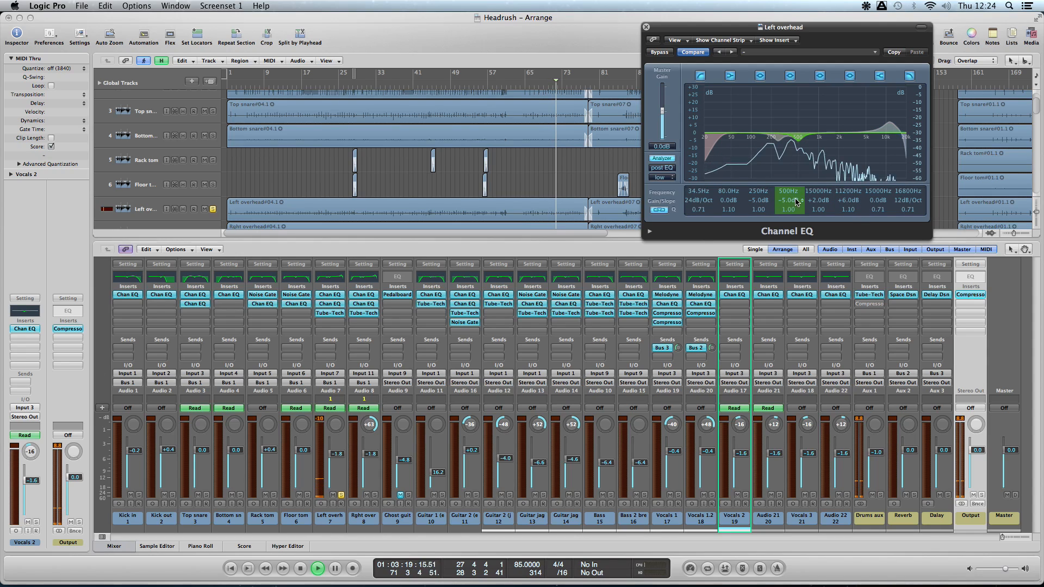
pyautogui.moveTo(763, 204); pyautogui.dragTo(763, 189)
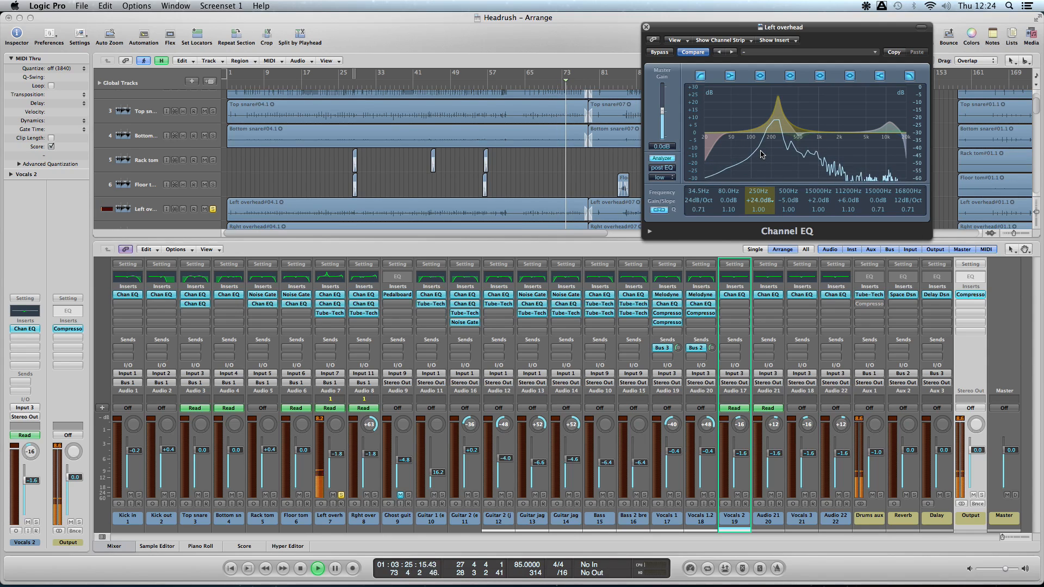
pyautogui.moveTo(761, 161); pyautogui.dragTo(768, 204)
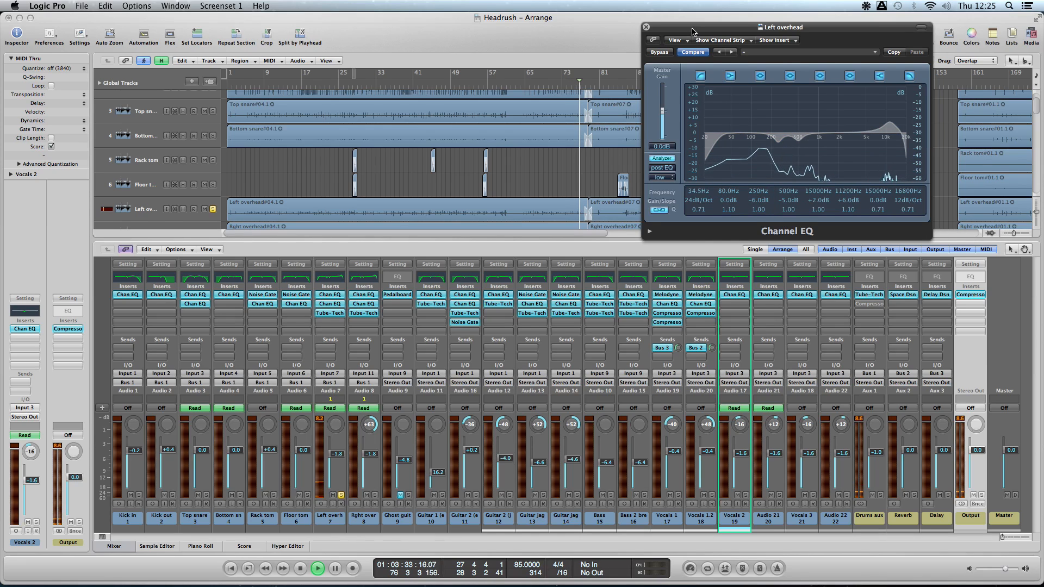
# - Replay the soloed Left overhead from about bar 66 and pan the channel hard left to -64
pyautogui.moveTo(693, 32); pyautogui.dragTo(680, 46)
pyautogui.click(526, 82)
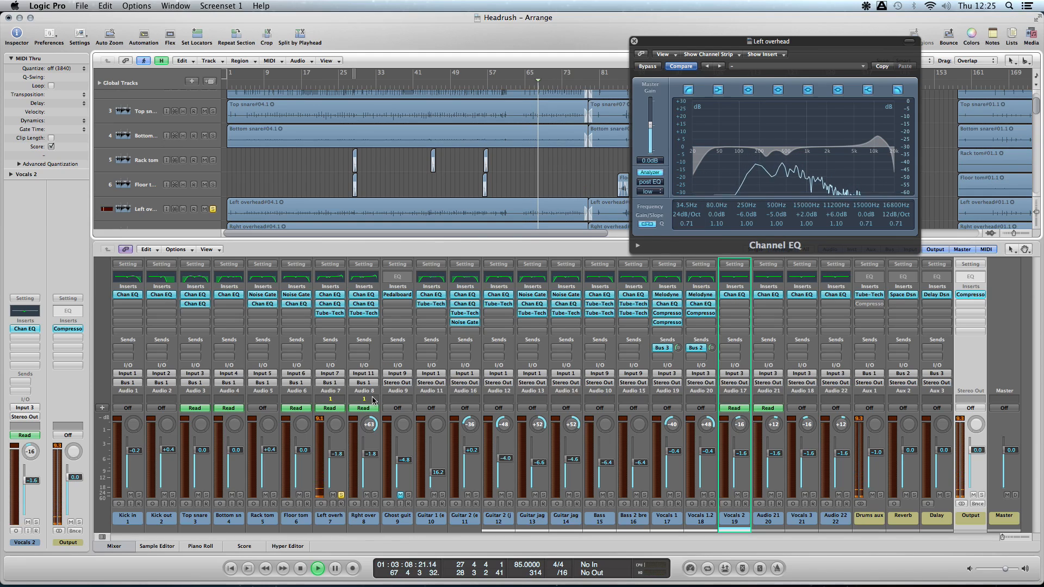
pyautogui.moveTo(336, 427); pyautogui.dragTo(336, 473)
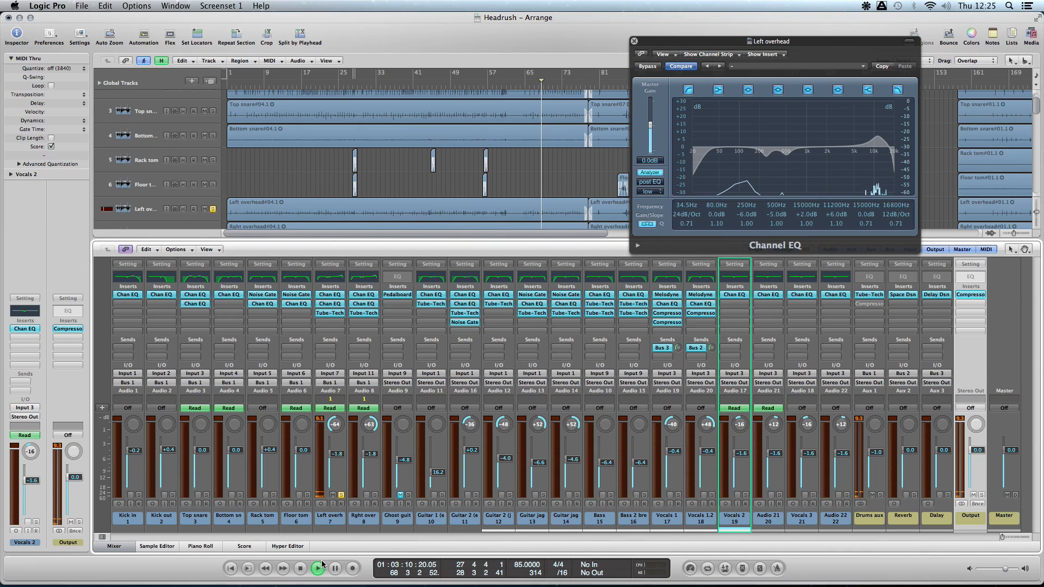
# - Open Left overhead's second Channel EQ, examine its 8100 Hz cut during playback, and close both EQ windows
pyautogui.click(337, 303)
pyautogui.moveTo(208, 52); pyautogui.dragTo(425, 90)
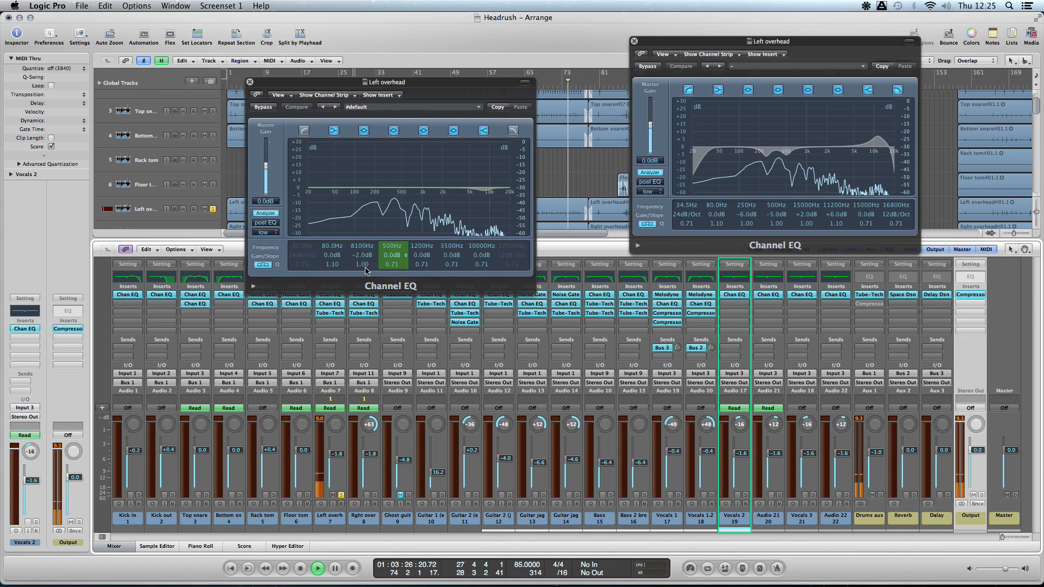
pyautogui.moveTo(361, 256)
pyautogui.mouseDown()
pyautogui.moveTo(362, 216)
pyautogui.moveTo(367, 256)
pyautogui.mouseUp()
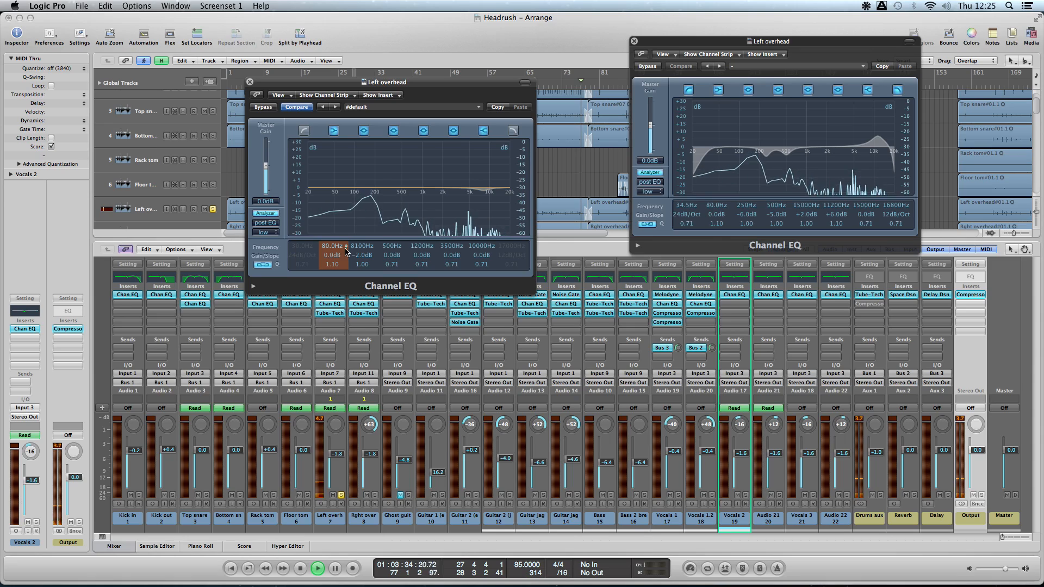
pyautogui.click(250, 81)
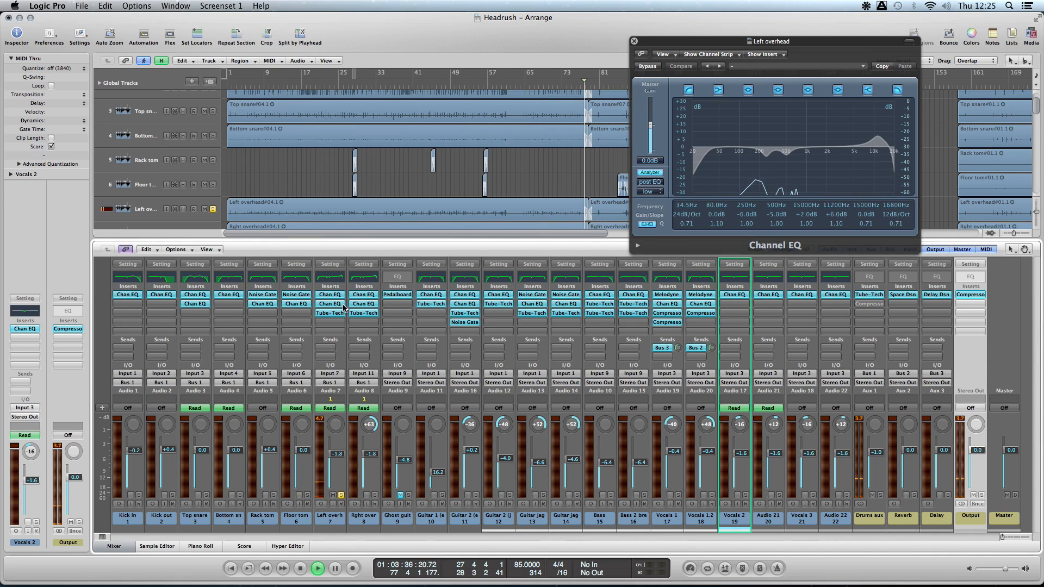
pyautogui.click(633, 41)
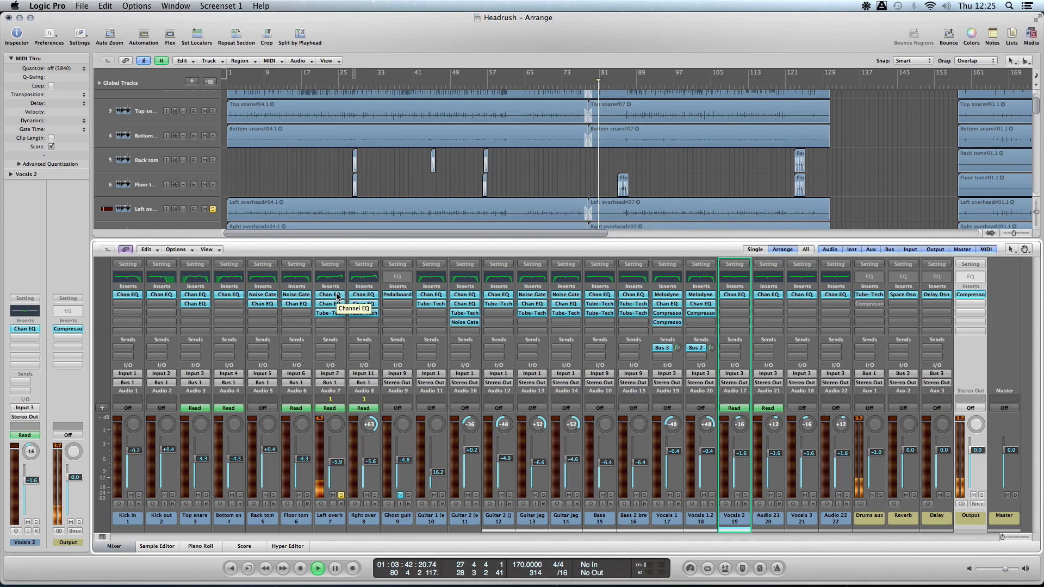
# - Play Left overhead from about bar 60 and examine the high and low boost in its Tube-Tech PE 1C
pyautogui.click(503, 77)
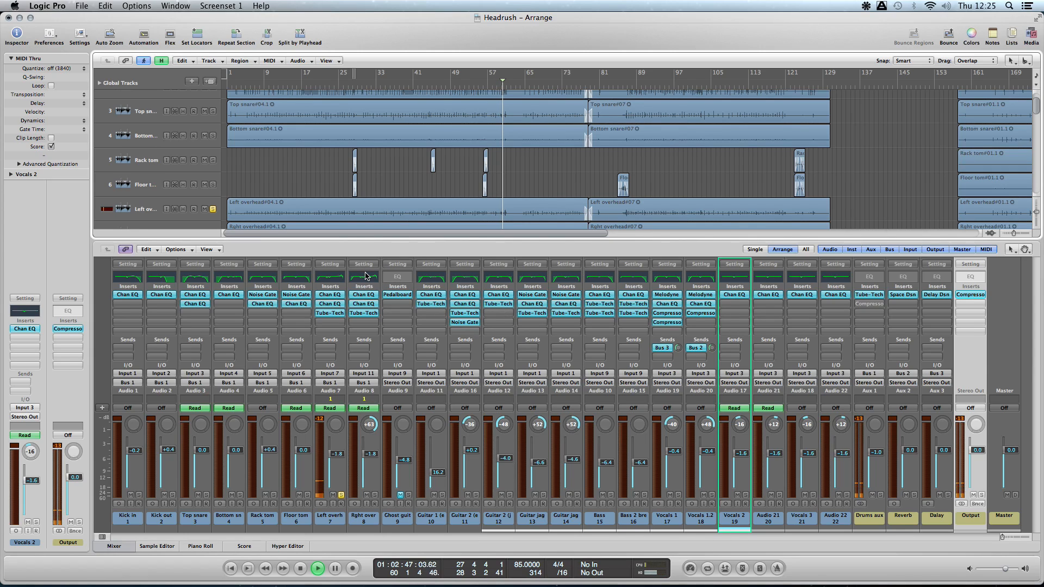
pyautogui.click(334, 313)
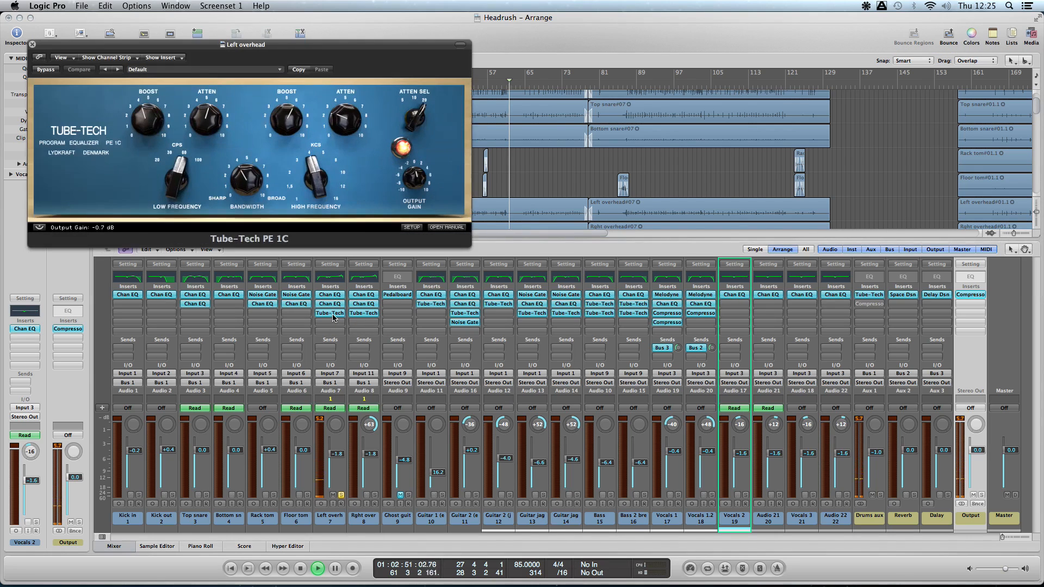
pyautogui.moveTo(229, 36); pyautogui.dragTo(543, 41)
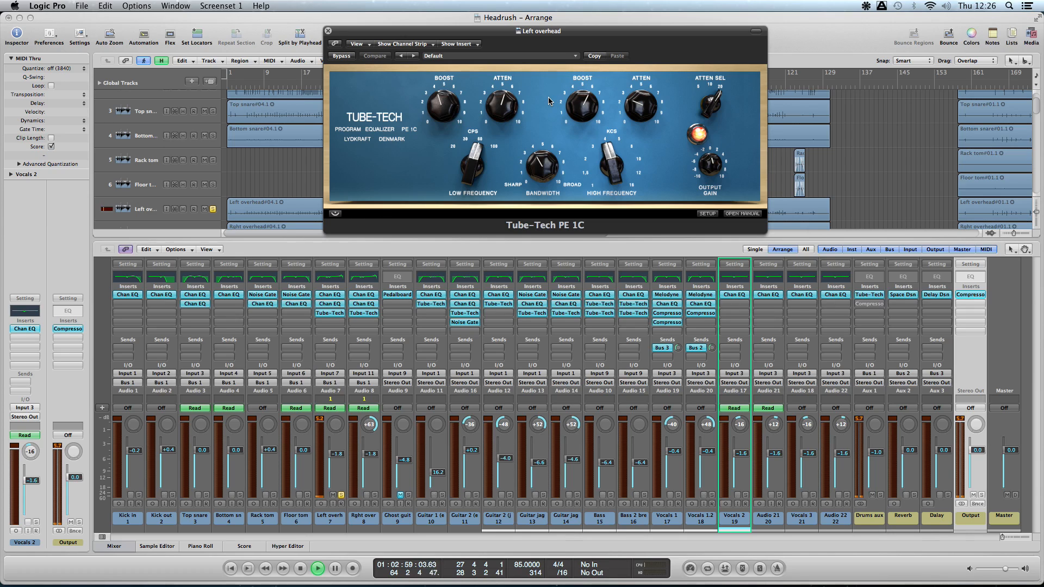
pyautogui.moveTo(587, 97)
pyautogui.moveTo(439, 112)
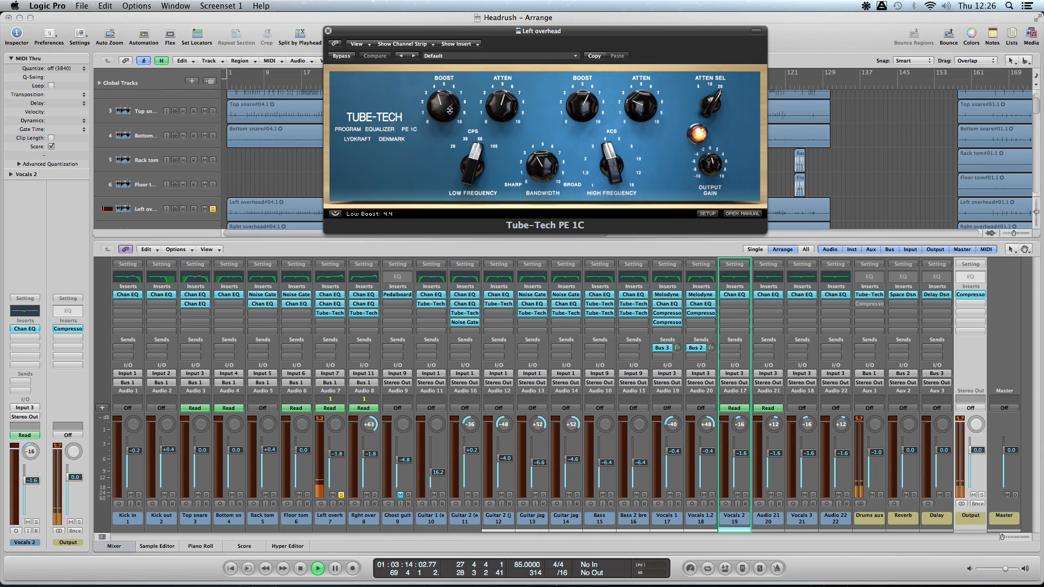
# - Audition Left overhead's Tube-Tech high boost at 10.5 and a stronger low boost, bring both back down, and close the plug-in
pyautogui.moveTo(588, 109); pyautogui.dragTo(591, 62)
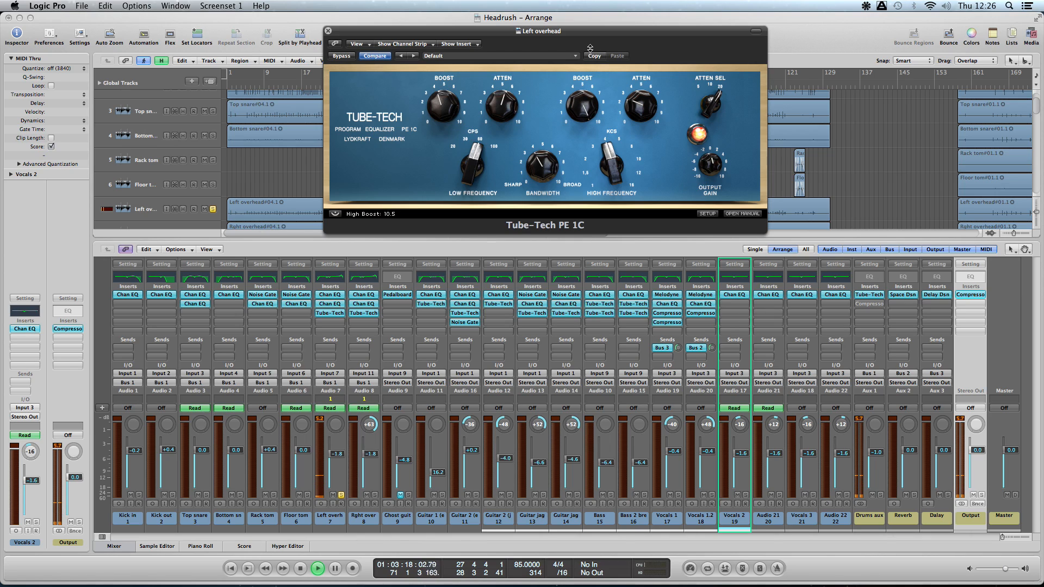
pyautogui.moveTo(590, 53); pyautogui.dragTo(591, 93)
pyautogui.moveTo(443, 103); pyautogui.dragTo(441, 16)
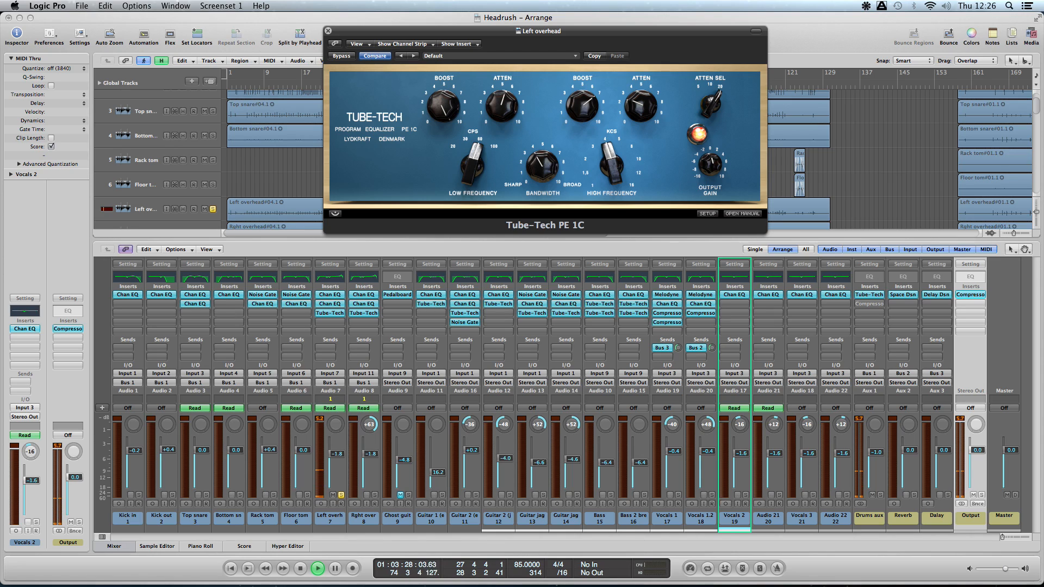
pyautogui.moveTo(441, 9); pyautogui.dragTo(443, 15)
pyautogui.moveTo(442, 53); pyautogui.dragTo(441, 63)
pyautogui.click(328, 32)
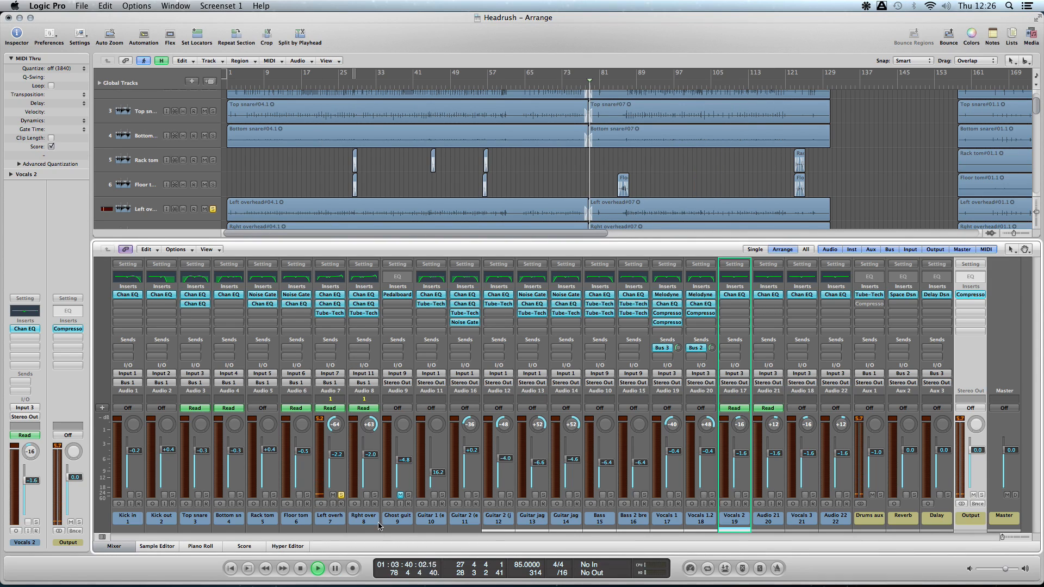
# - Play the two overheads soloed together from about bars 46 and 53, and unsolo them to hear the full mix
pyautogui.click(441, 82)
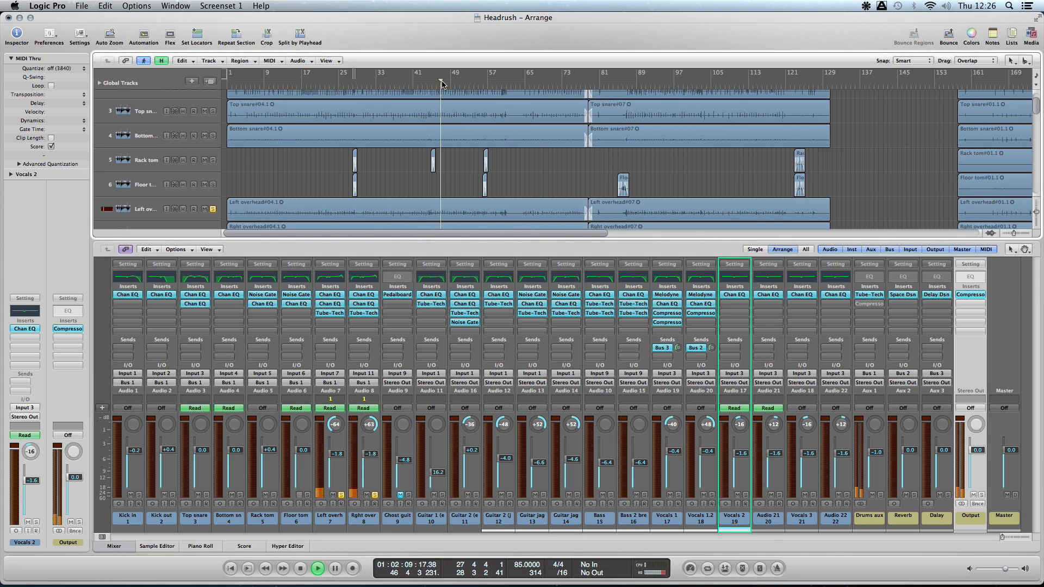
pyautogui.click(469, 82)
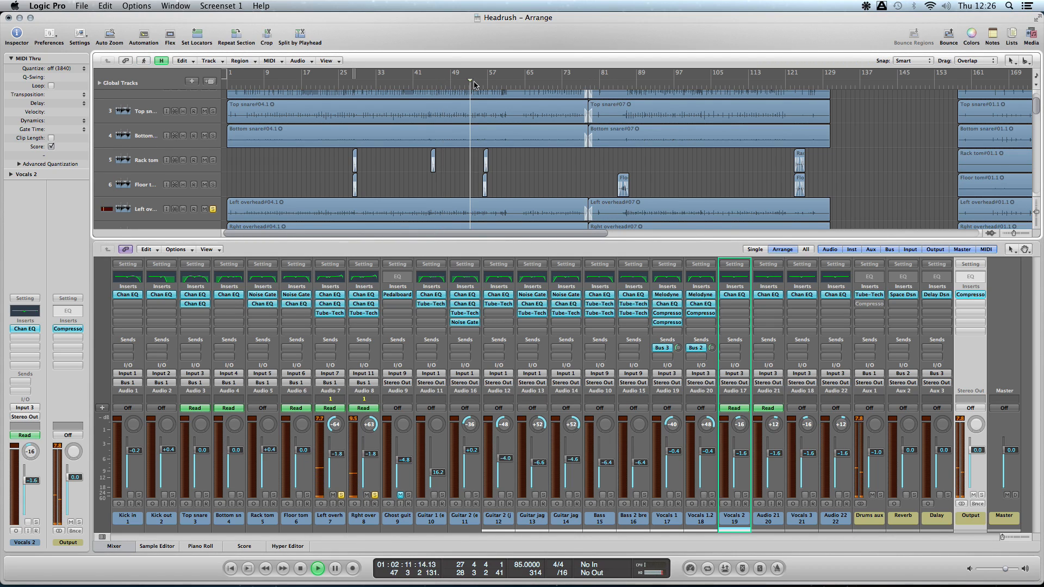
pyautogui.click(341, 495)
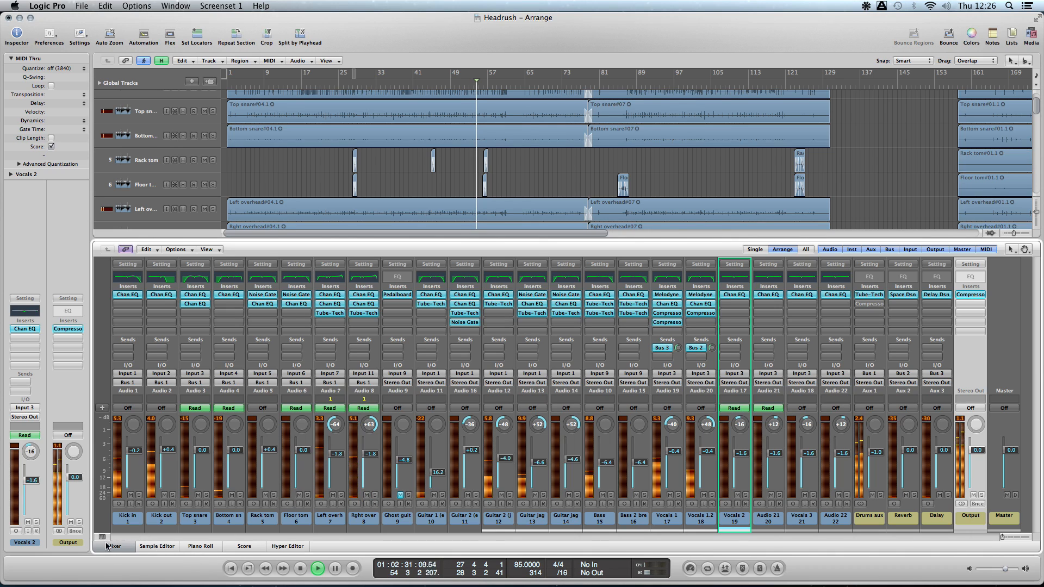
# - Hide the docked mixer, move playback to about bar 17, and open the Mixer in its own window
pyautogui.press('x')
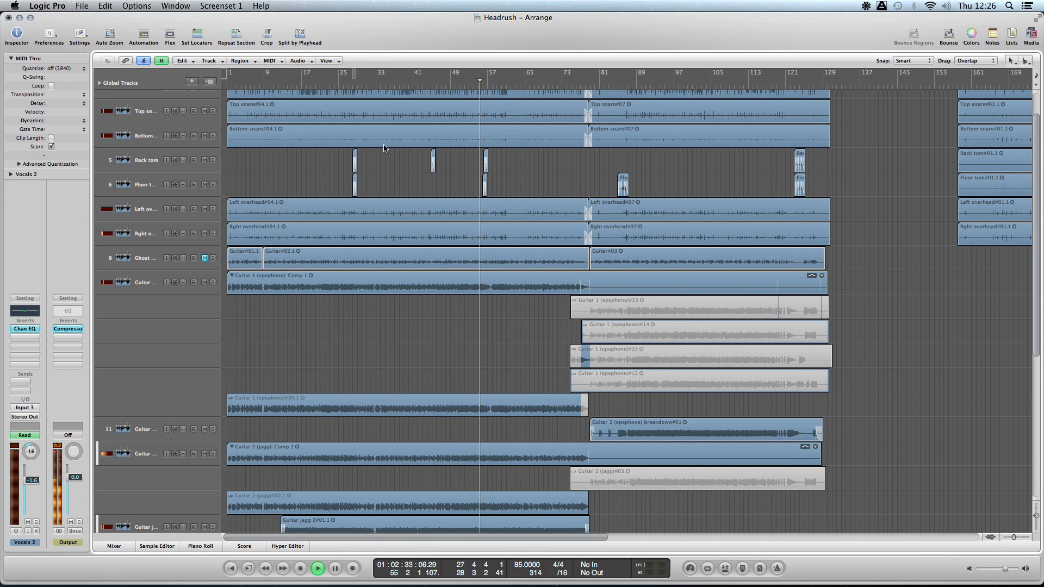
pyautogui.click(304, 82)
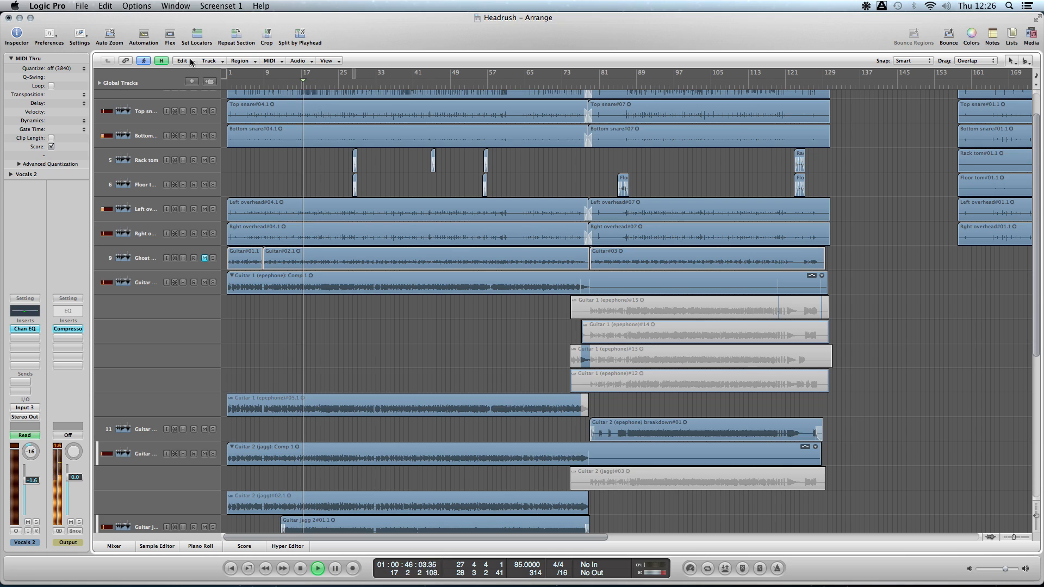
pyautogui.click(136, 6)
pyautogui.moveTo(175, 6)
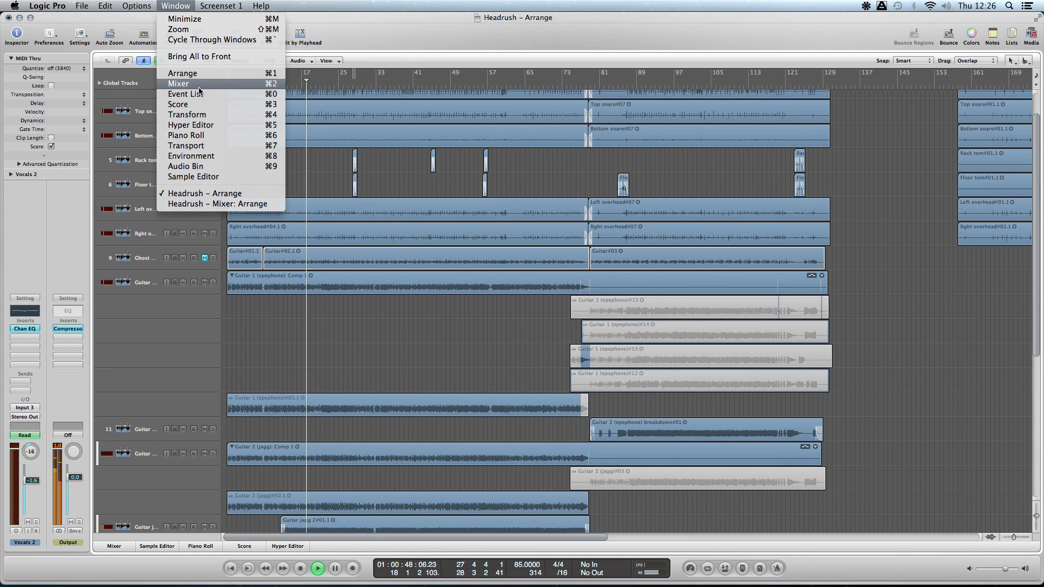
pyautogui.click(239, 84)
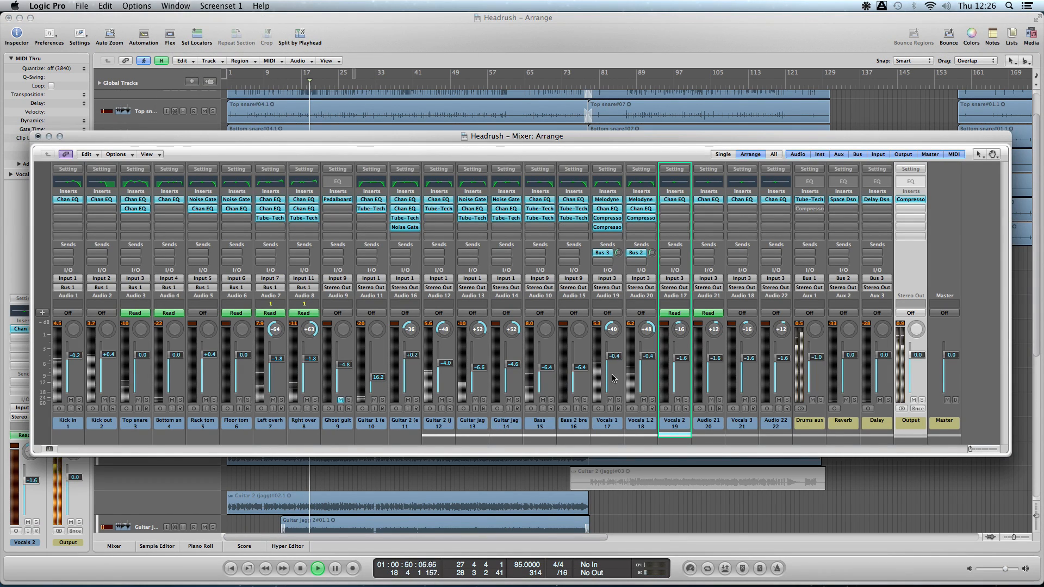
# - Solo Drums aux and open its Tube-Tech PE 1C, placing the plug-in window clear of the channel faders
pyautogui.click(820, 400)
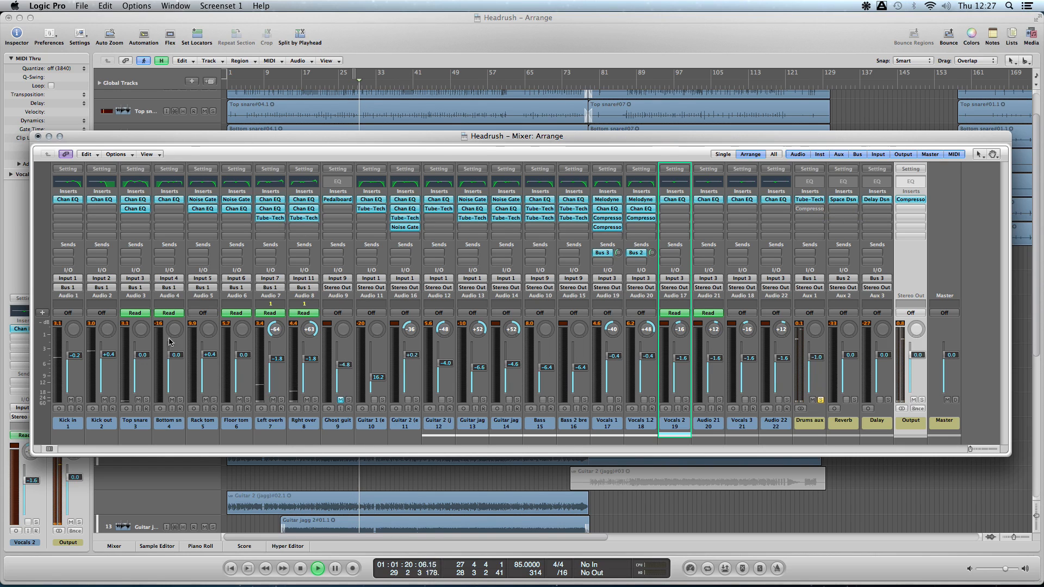
pyautogui.click(808, 199)
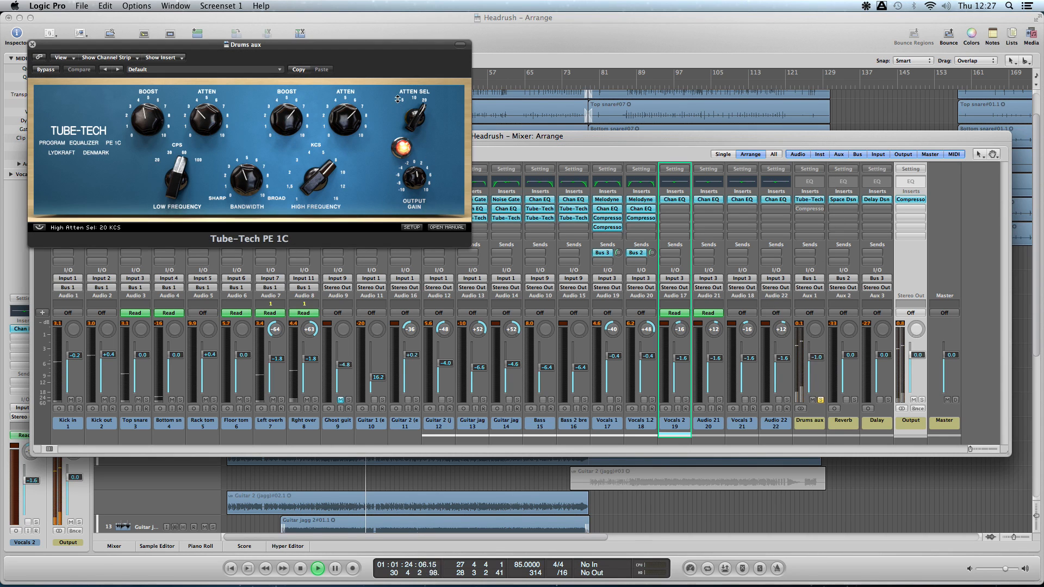
pyautogui.moveTo(317, 46); pyautogui.dragTo(517, 241)
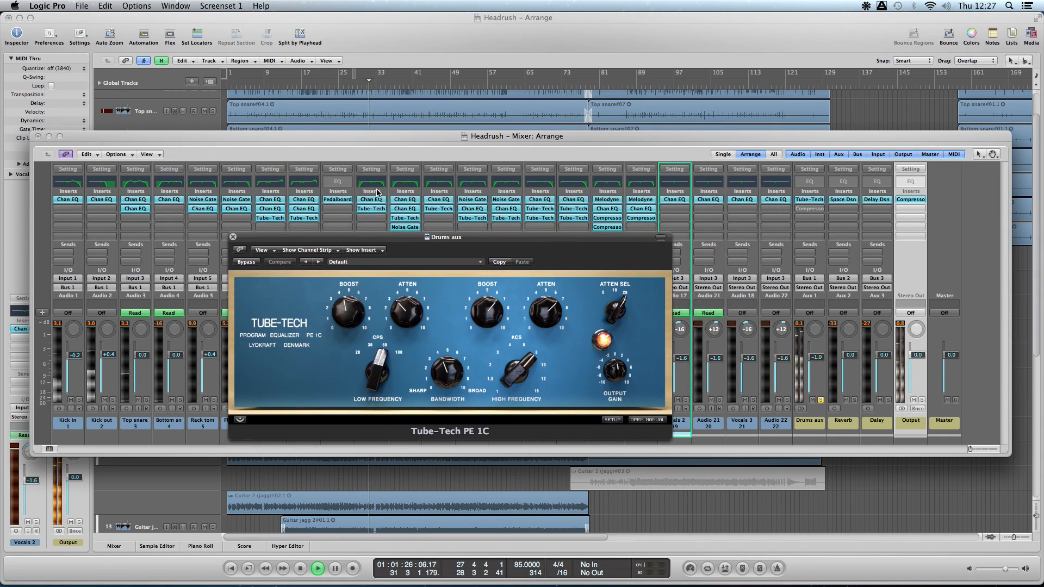
pyautogui.moveTo(405, 234); pyautogui.dragTo(396, 58)
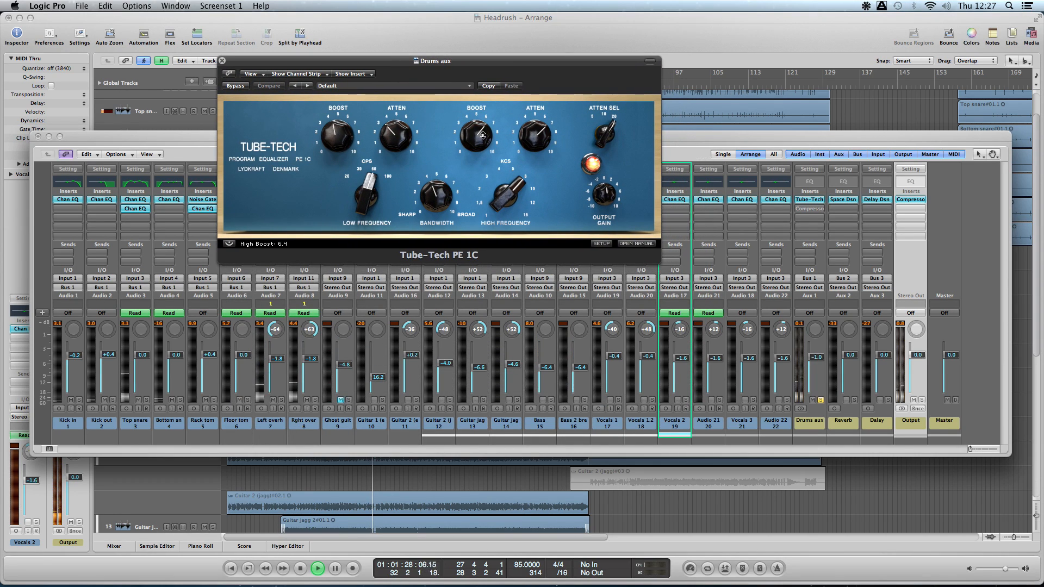
# - Audition the Drums aux Tube-Tech's low boost and its bandwidth at 9.0, set the bandwidth to 3.8, and close the plug-in
pyautogui.moveTo(337, 132)
pyautogui.mouseDown()
pyautogui.moveTo(340, 185)
pyautogui.moveTo(329, 90)
pyautogui.moveTo(330, 116)
pyautogui.mouseUp()
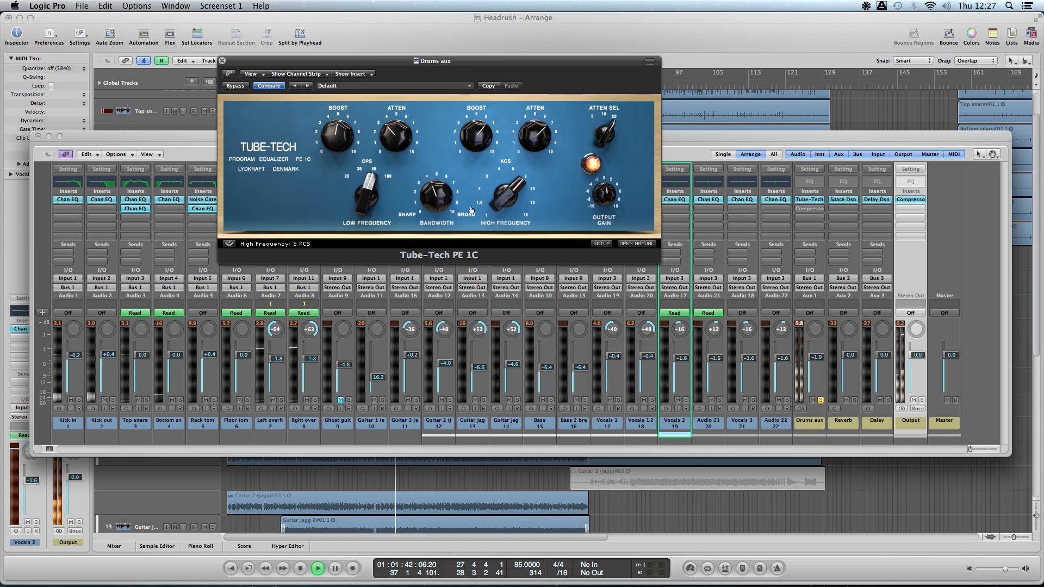
pyautogui.moveTo(445, 198); pyautogui.dragTo(440, 147)
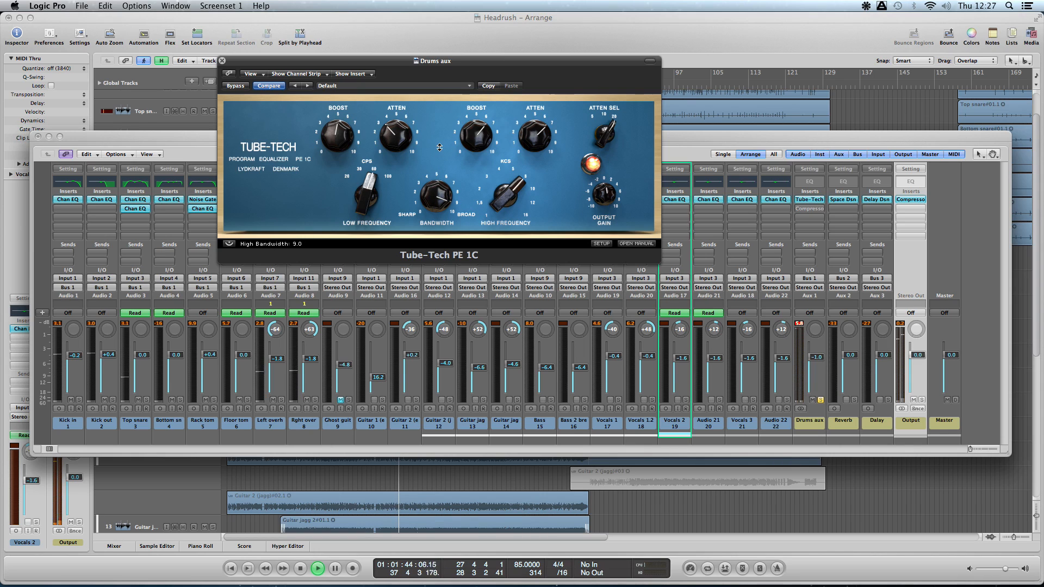
pyautogui.moveTo(437, 197)
pyautogui.mouseDown()
pyautogui.moveTo(437, 218)
pyautogui.moveTo(437, 197)
pyautogui.mouseUp()
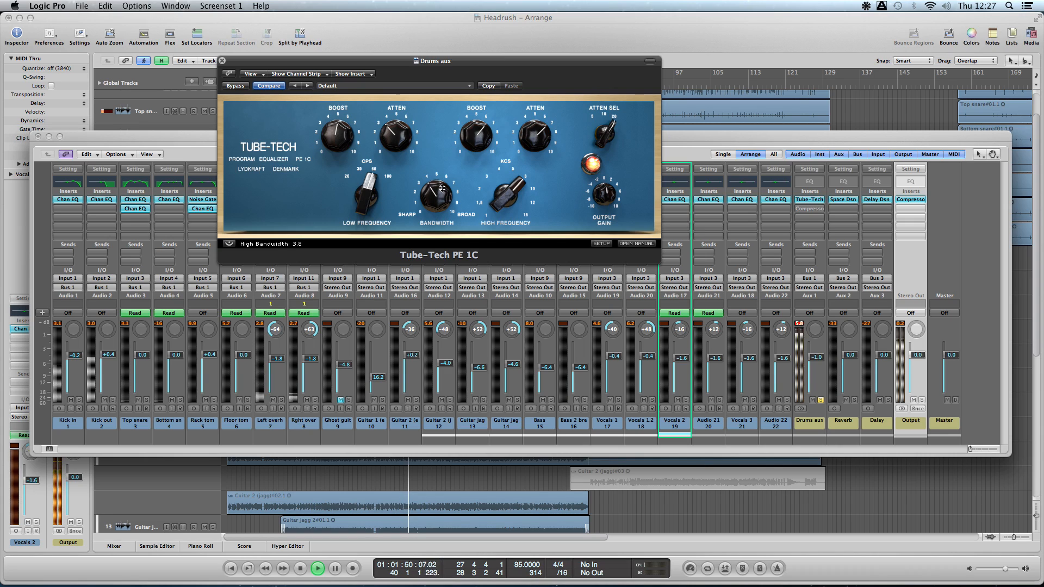
pyautogui.click(222, 60)
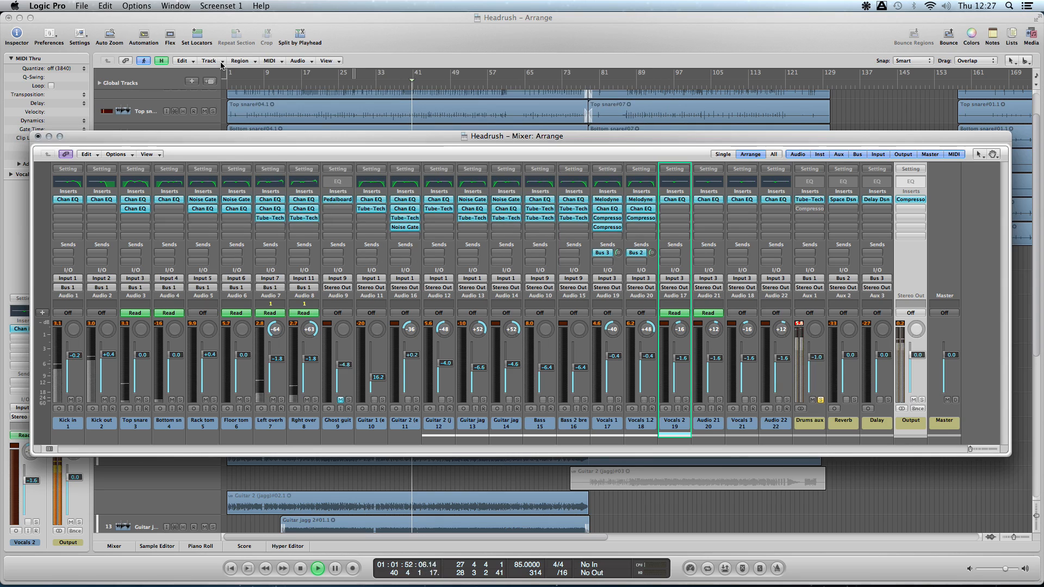
# - Solo Guitar 1 (epephone) in place of Drums aux and open its Channel EQ
pyautogui.click(799, 325)
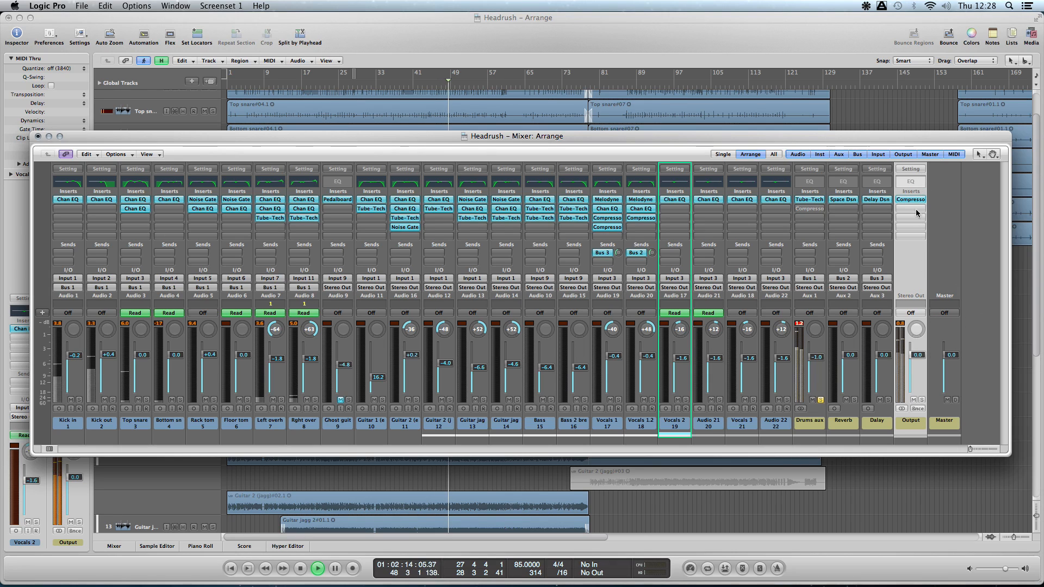
pyautogui.click(820, 400)
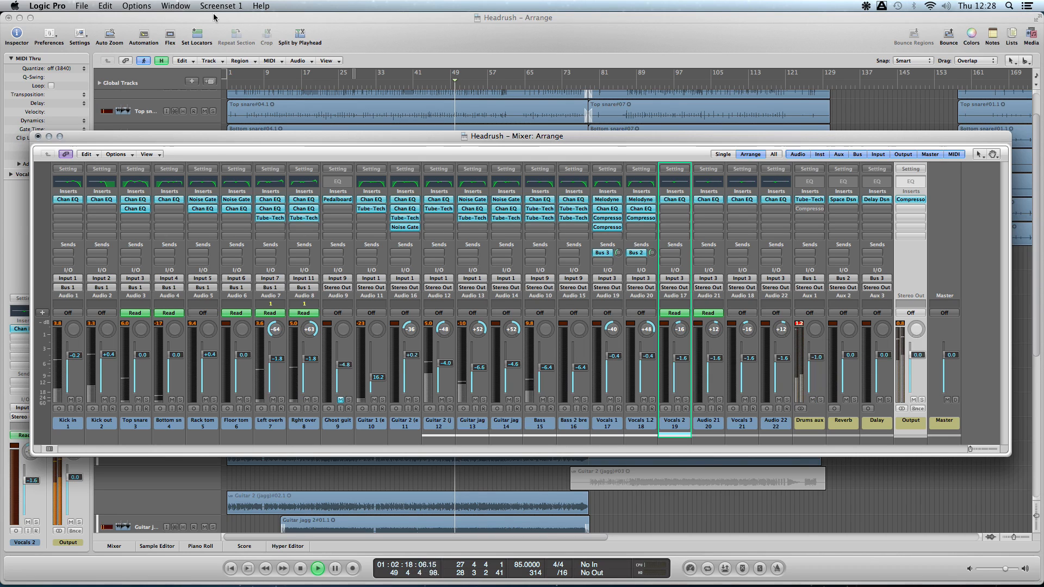
pyautogui.click(382, 400)
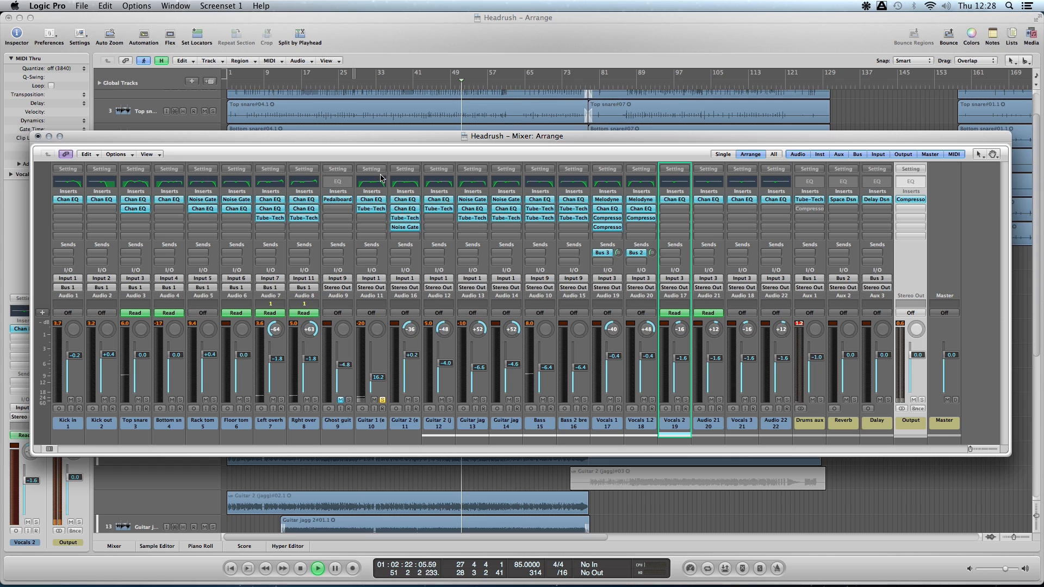
pyautogui.doubleClick(375, 185)
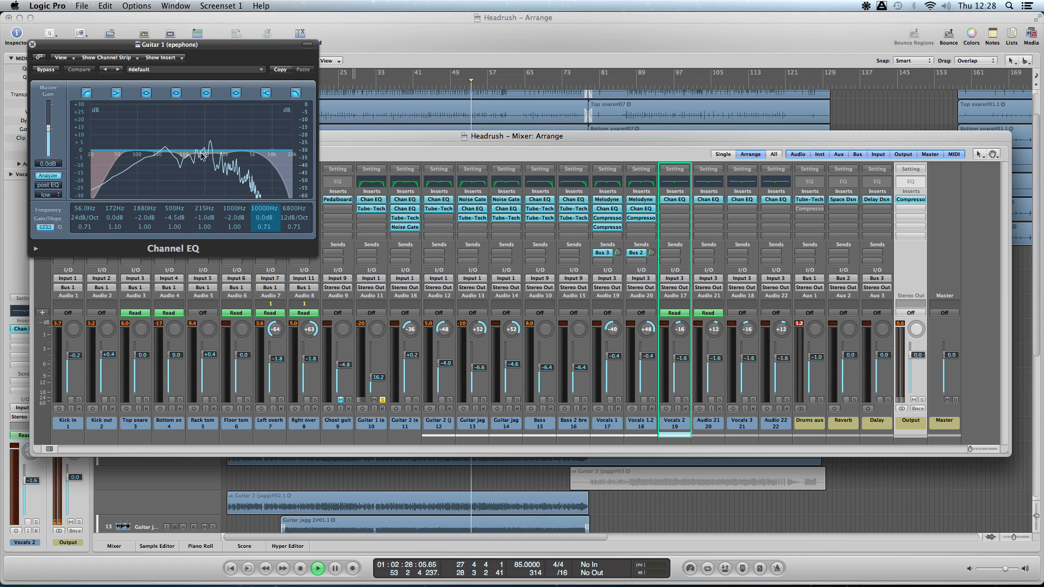
# - Audition boosts on the 500 Hz and 1000 Hz bands of Guitar 1's Channel EQ, set 1000 Hz to -1.0 dB, and close it
pyautogui.moveTo(174, 217); pyautogui.dragTo(173, 174)
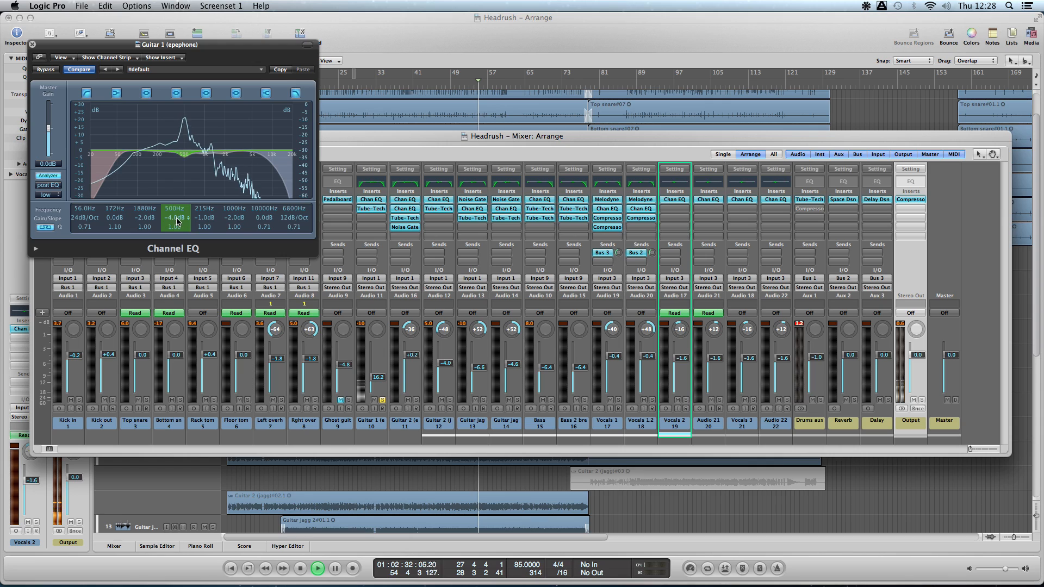
pyautogui.scroll(1, 178, 220)
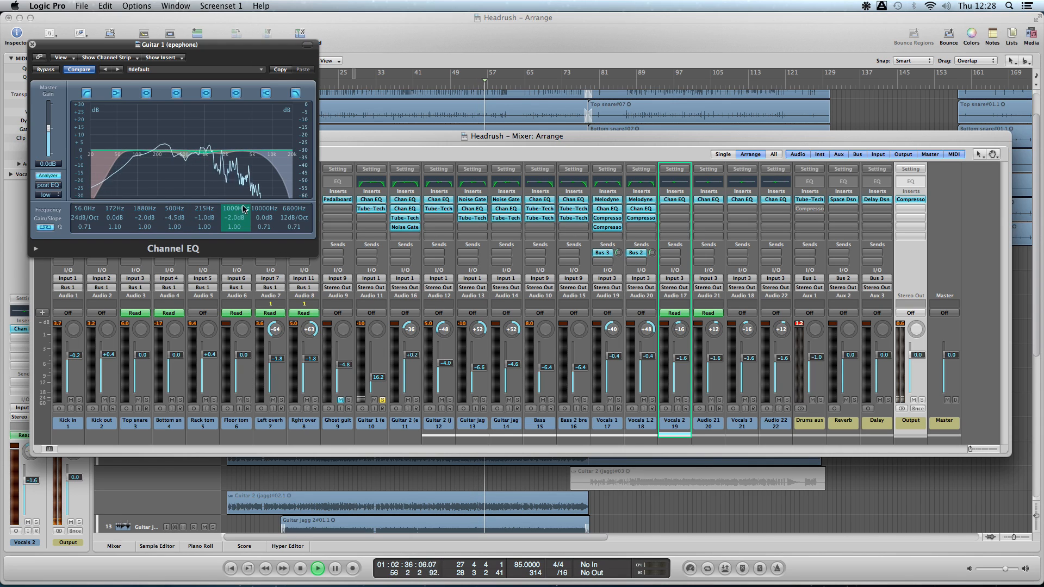
pyautogui.moveTo(228, 218); pyautogui.dragTo(235, 135)
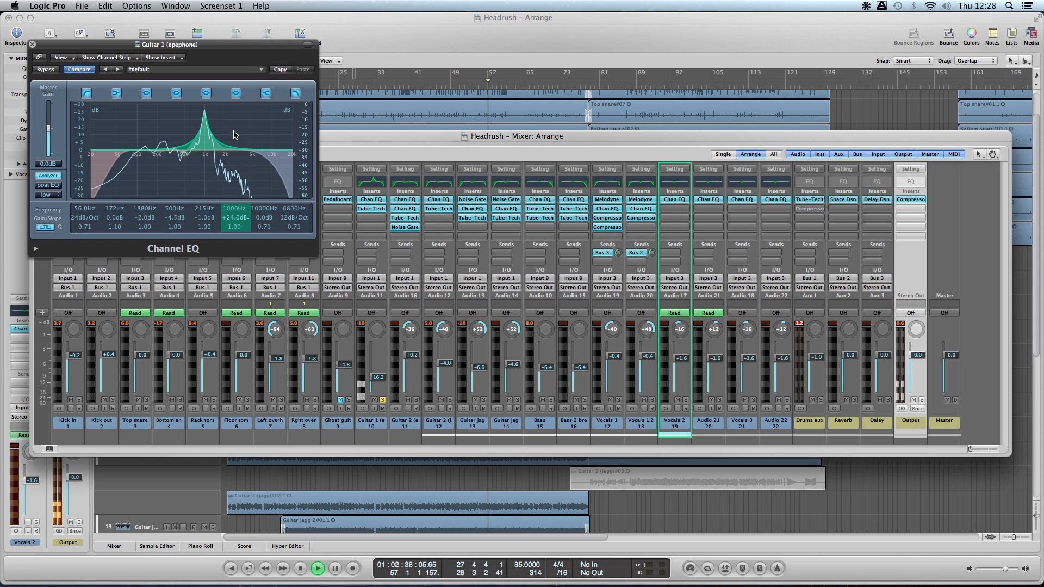
pyautogui.moveTo(242, 217); pyautogui.dragTo(244, 222)
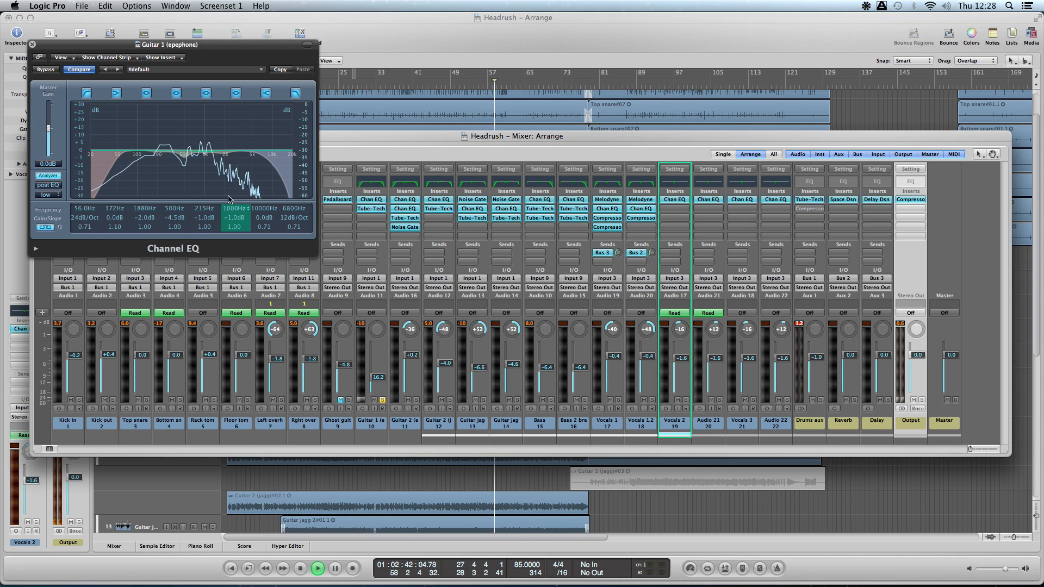
pyautogui.click(33, 44)
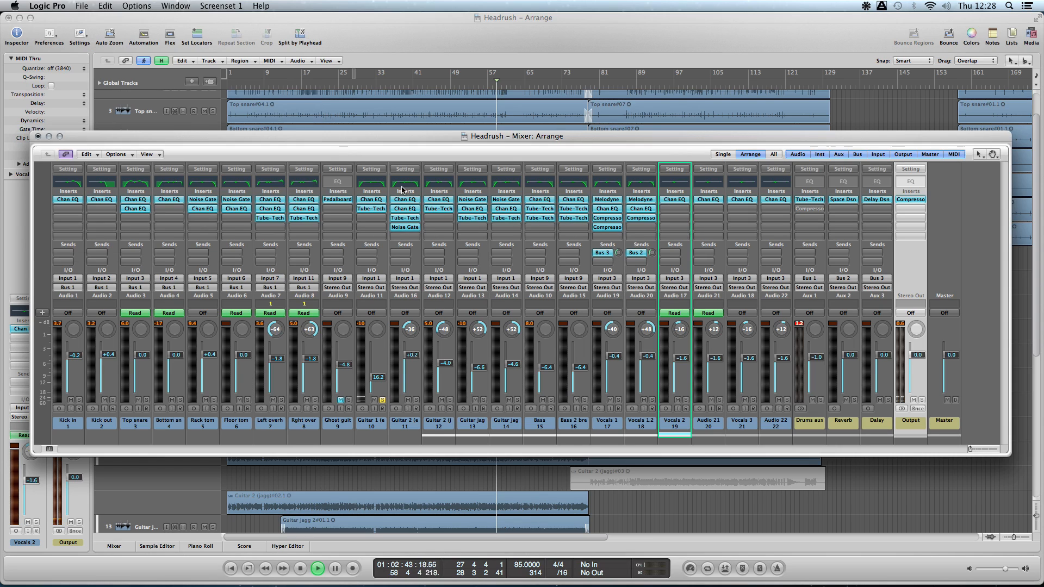
# - Solo Guitar 2 (epephone) breakdown in place of Guitar 1, move playback to about bar 85, and reopen the Mixer window
pyautogui.click(415, 399)
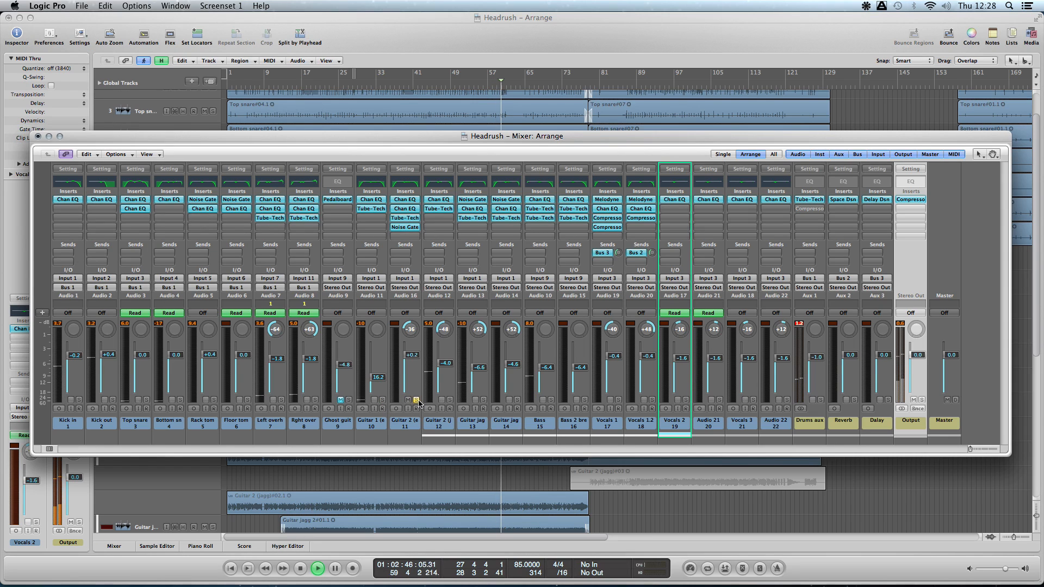
pyautogui.scroll(-10, 537, 115)
pyautogui.scroll(2, 533, 109)
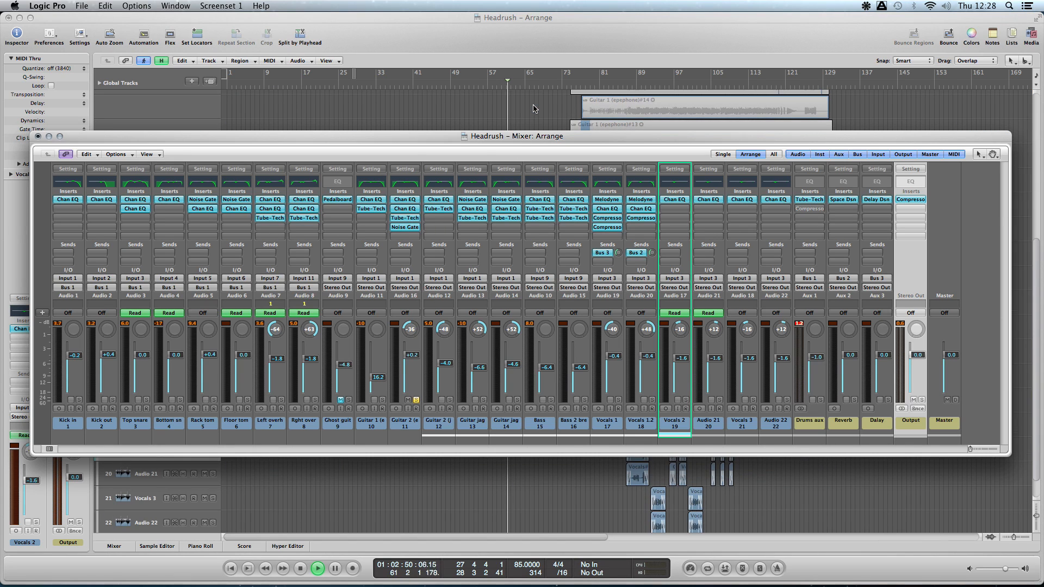
pyautogui.click(398, 83)
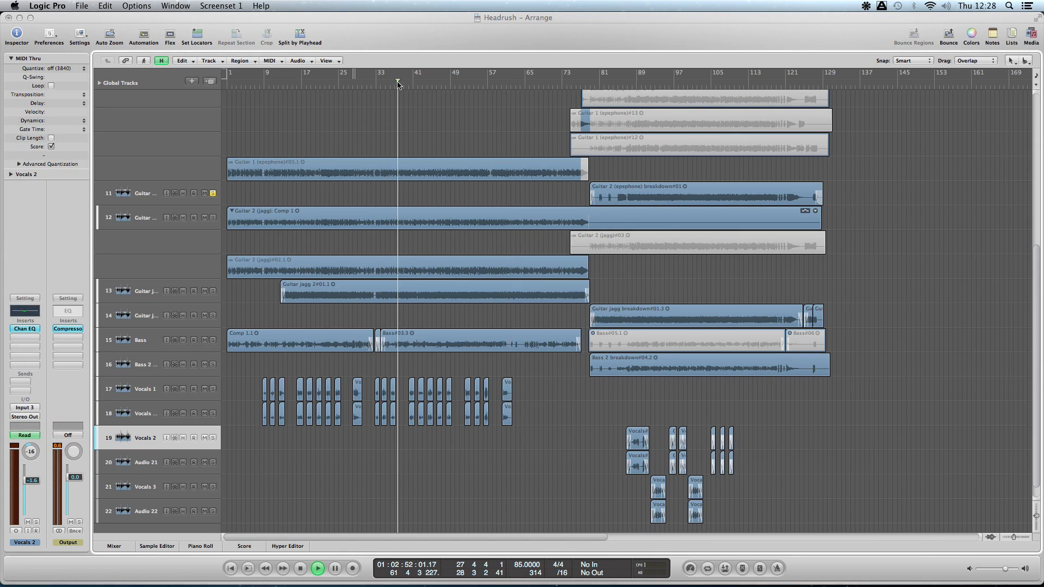
pyautogui.click(624, 86)
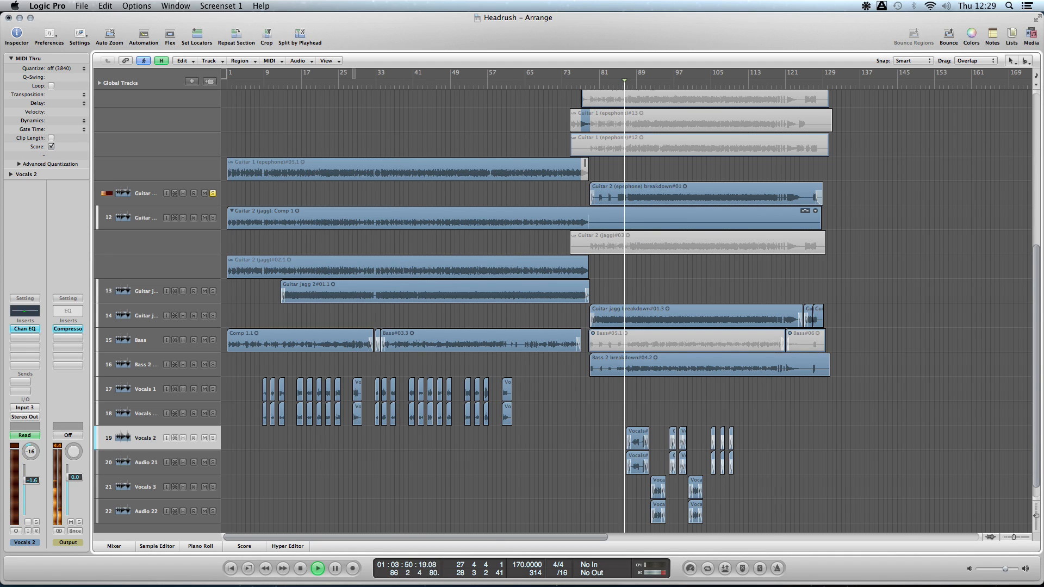
pyautogui.click(176, 6)
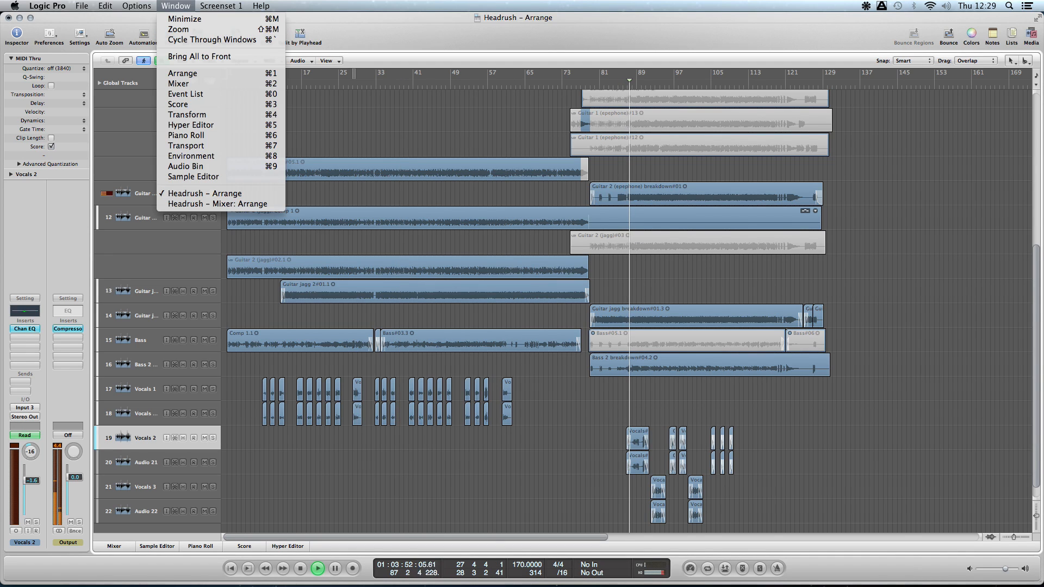
pyautogui.click(213, 85)
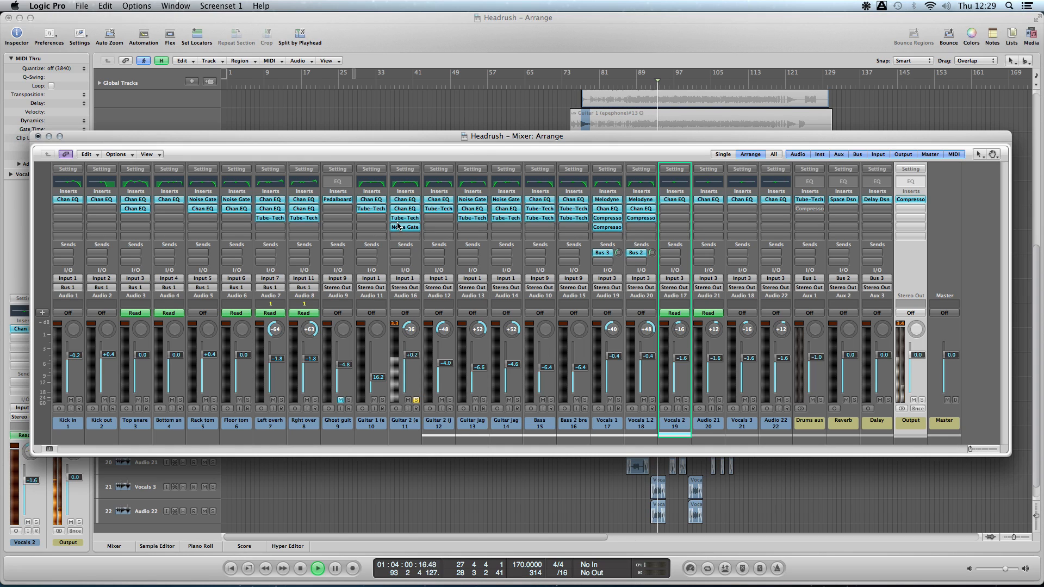
# - Restart playback from about bar 73, reopen the Mixer window, and select the Guitar 2 (epephone) breakdown channel
pyautogui.click(417, 400)
pyautogui.press('space')
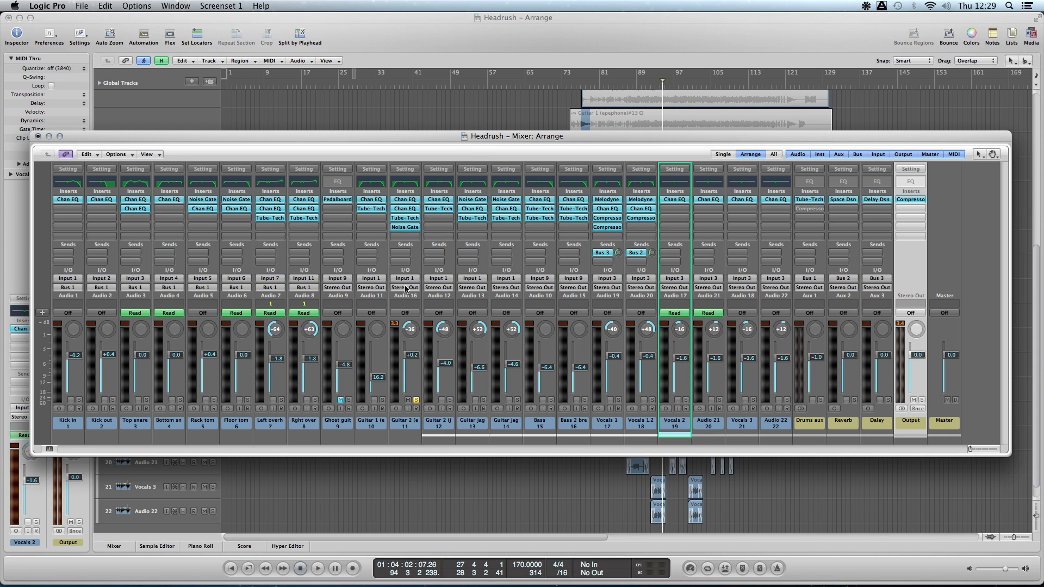
pyautogui.click(571, 84)
pyautogui.press('x')
pyautogui.press('space')
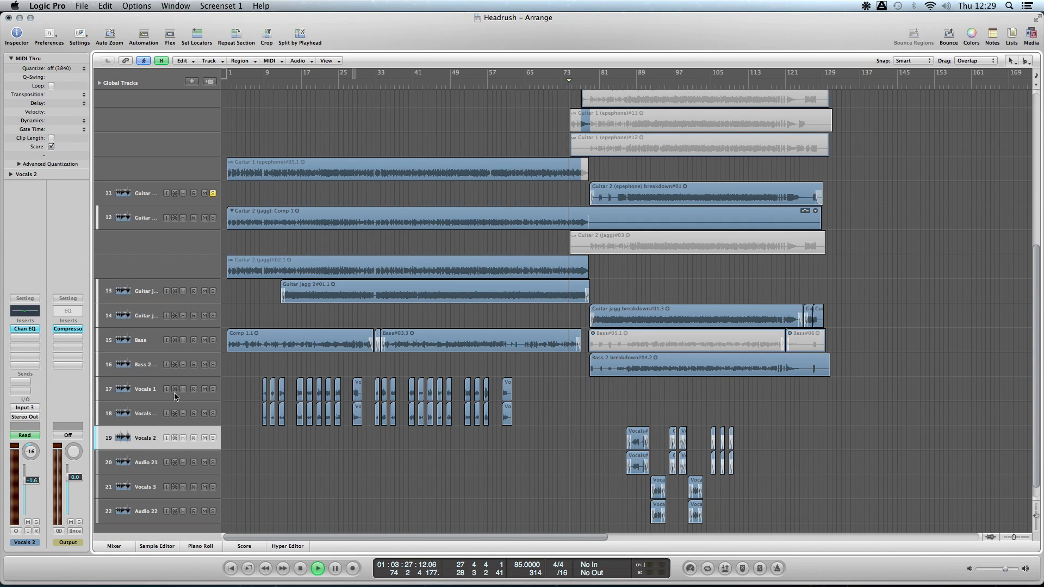
pyautogui.click(142, 319)
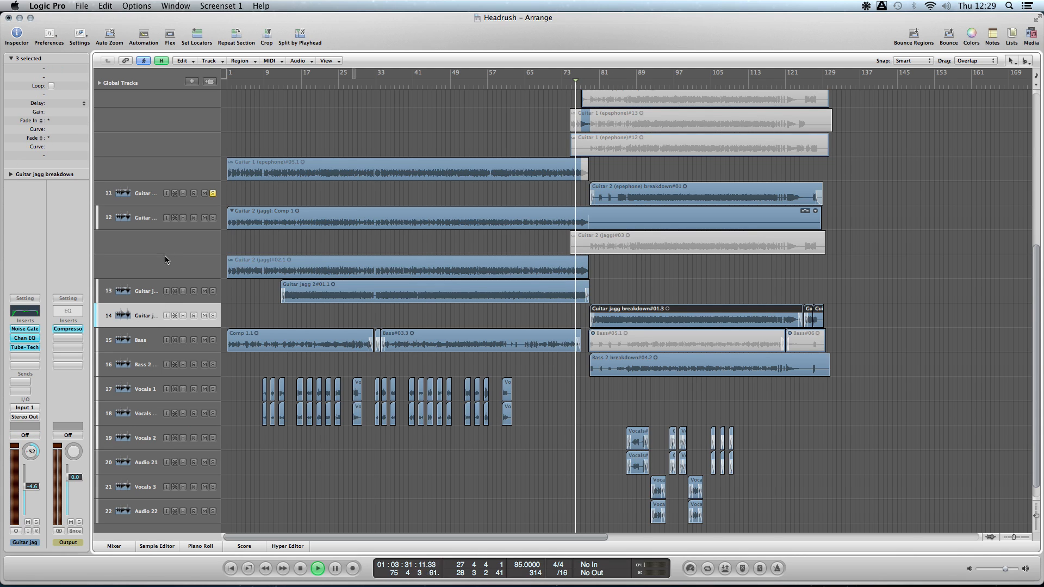
pyautogui.click(175, 6)
pyautogui.click(200, 83)
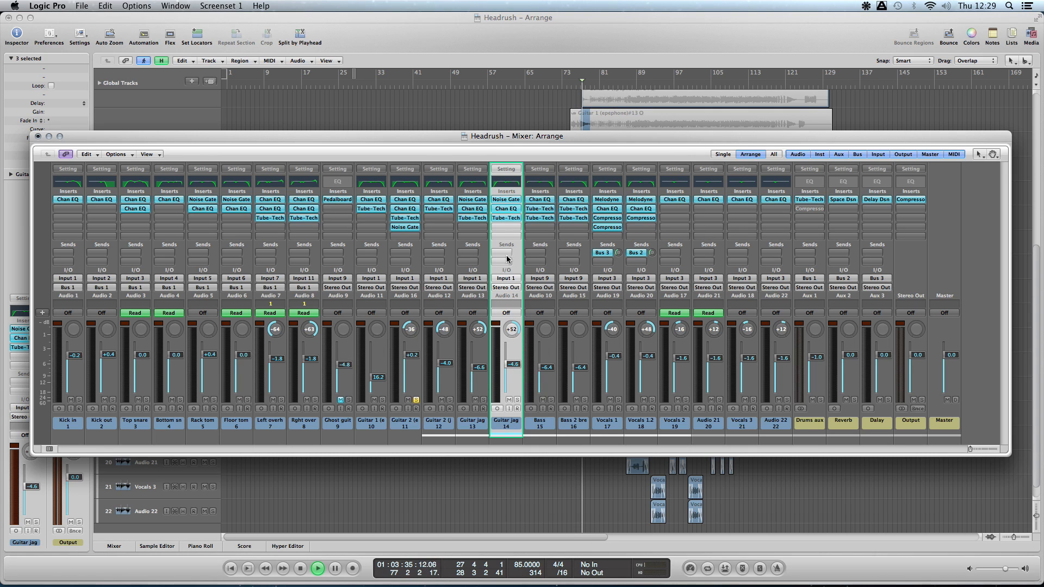
pyautogui.click(412, 248)
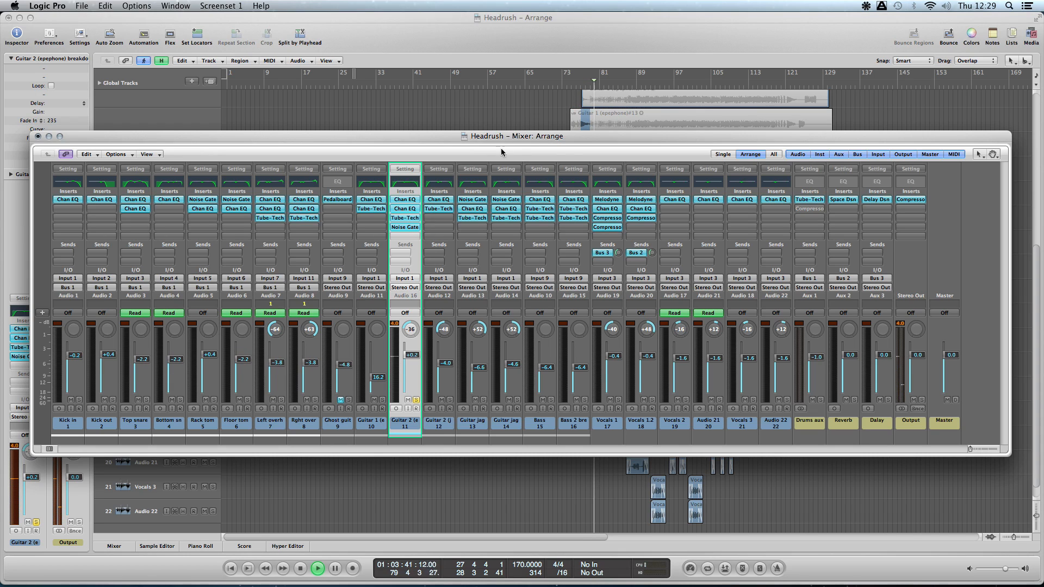
# - Compare Guitar 2 (epephone) breakdown with its Noise Gate bypassed and active, and lower the channel fader to about -8.6 dB
pyautogui.keyDown('alt'); pyautogui.click(408, 227); pyautogui.keyUp('alt')
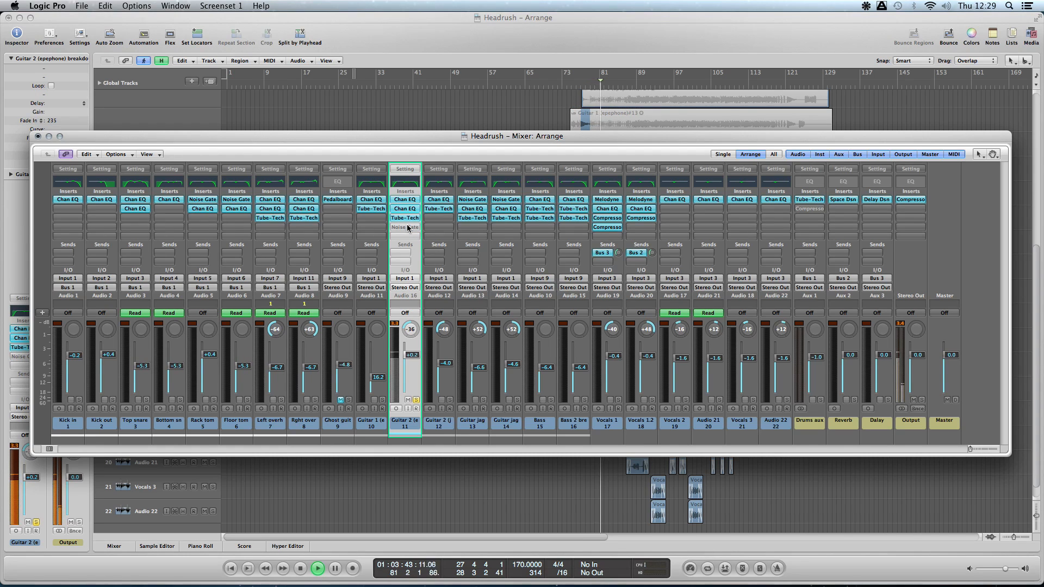
pyautogui.keyDown('alt'); pyautogui.click(409, 227); pyautogui.keyUp('alt')
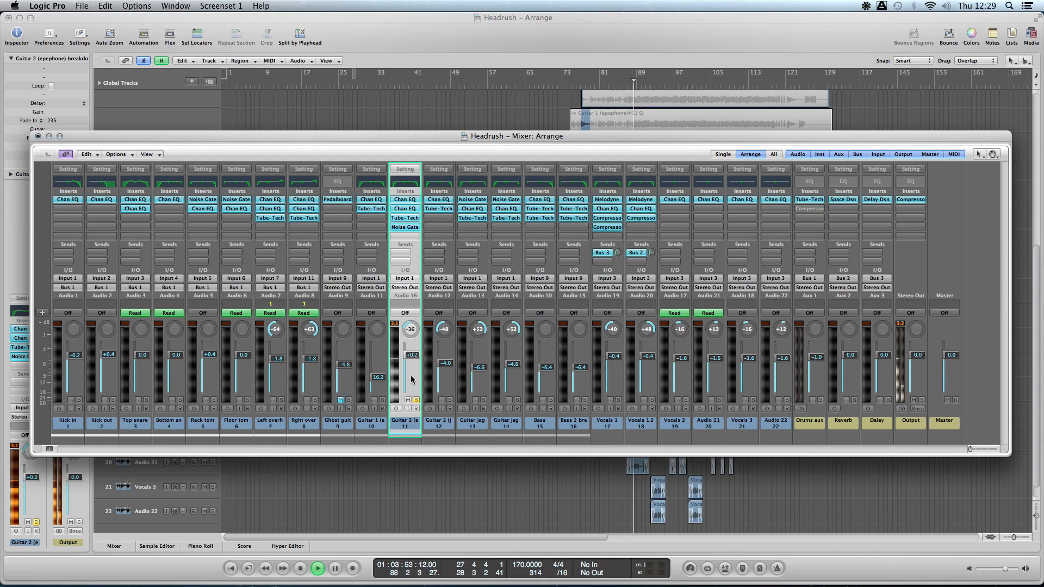
pyautogui.moveTo(412, 362); pyautogui.dragTo(412, 377)
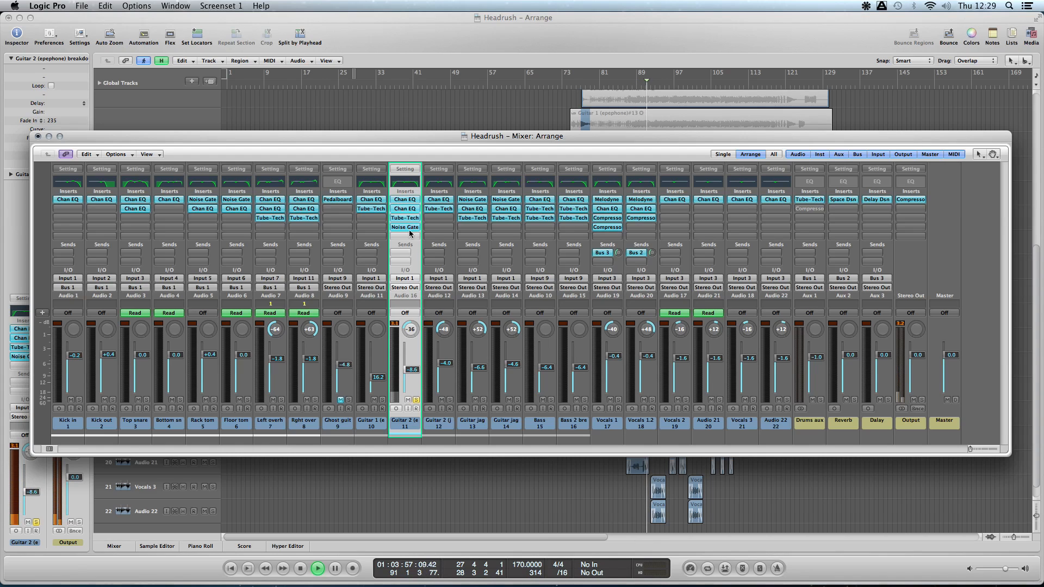
# - Examine the curves of both Channel EQs on Guitar 2 (epephone) breakdown, closing each one after viewing
pyautogui.click(405, 203)
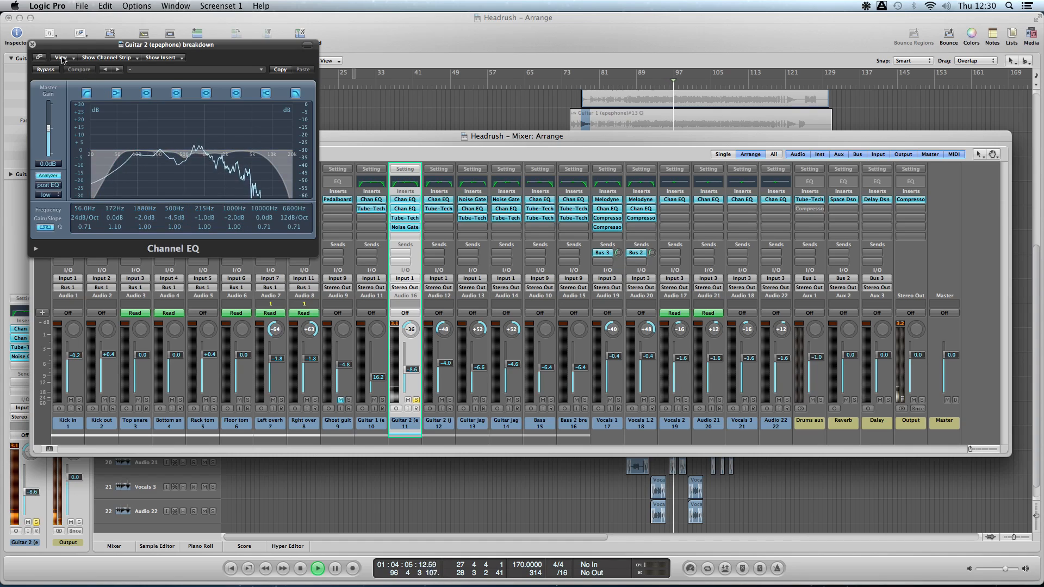
pyautogui.click(33, 45)
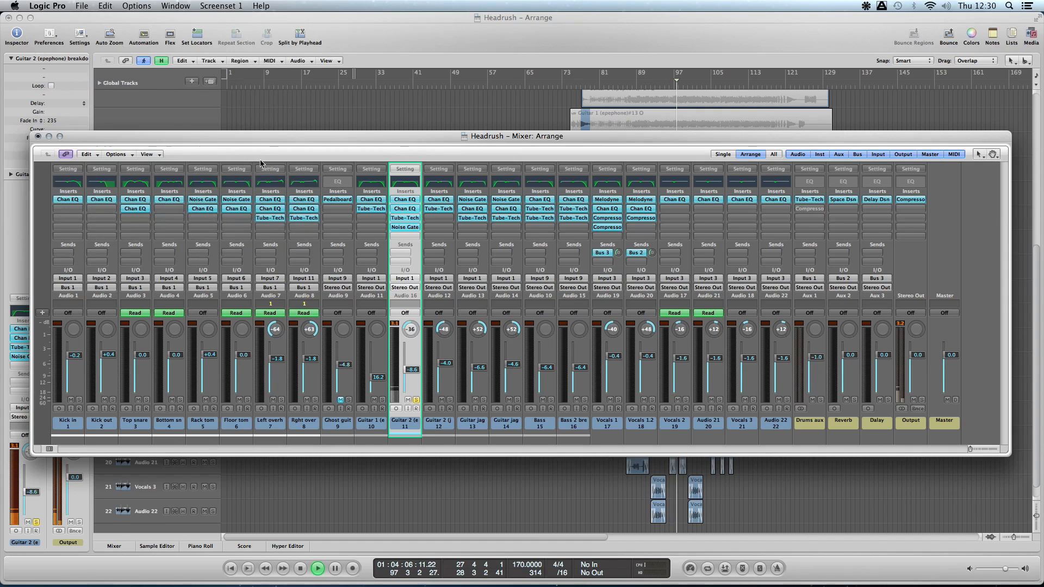
pyautogui.click(408, 211)
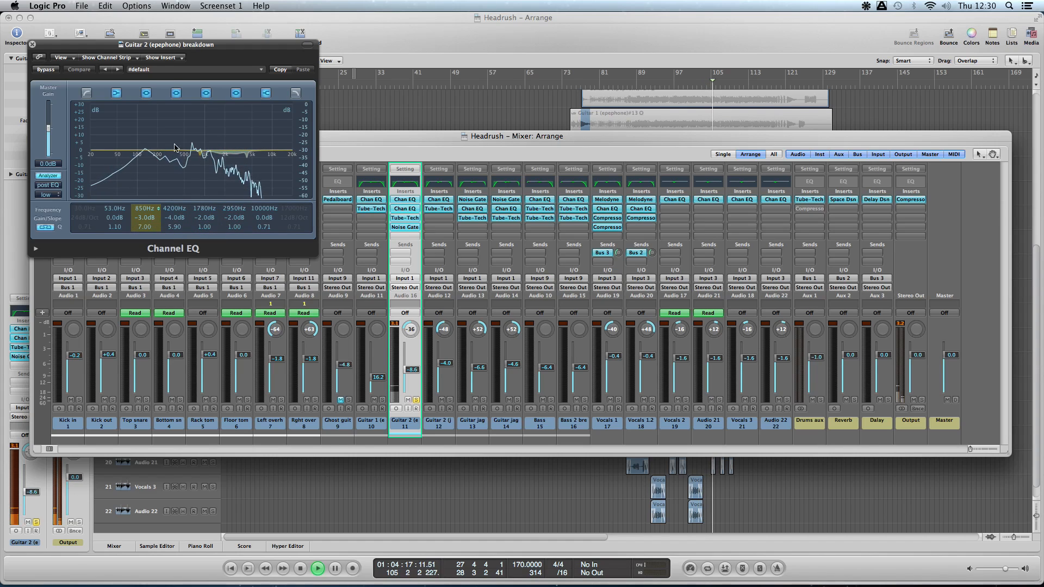
pyautogui.click(32, 44)
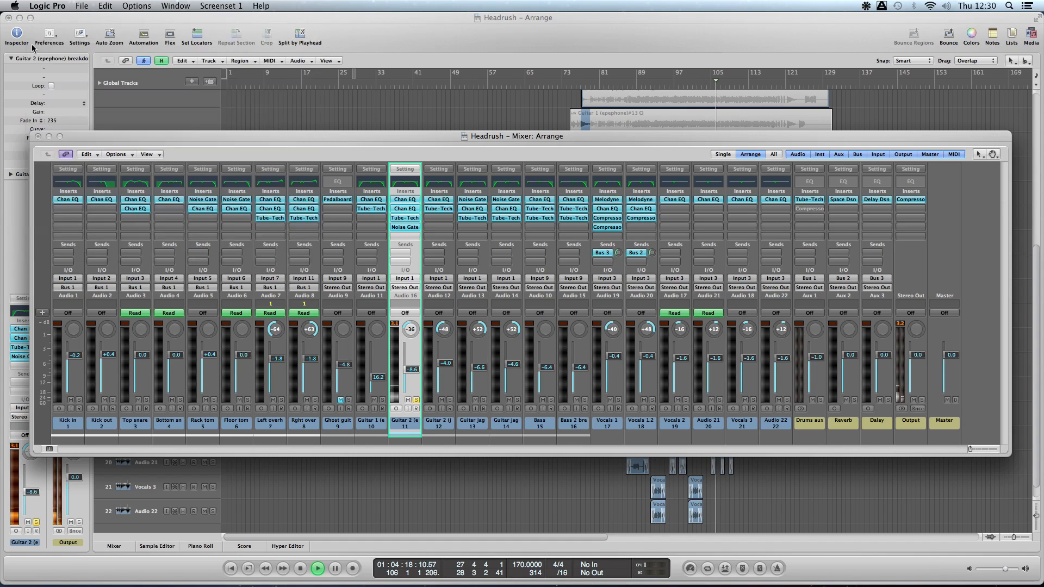
# - Audition the high boost in Guitar 2 (epephone) breakdown's Tube-Tech PE 1C, close the plug-in, and raise the channel fader to +0.4 dB
pyautogui.click(407, 218)
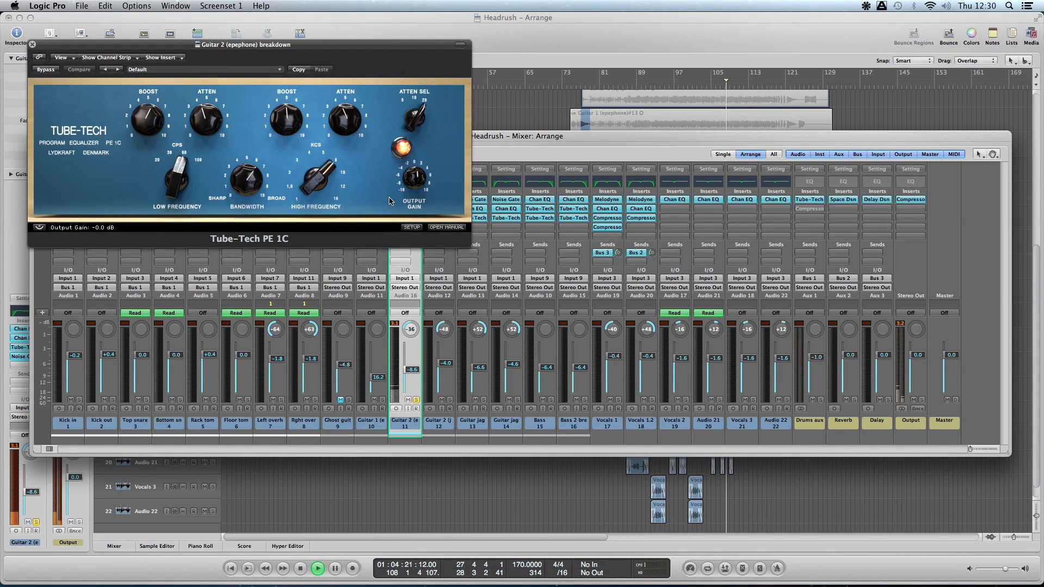
pyautogui.click(309, 192)
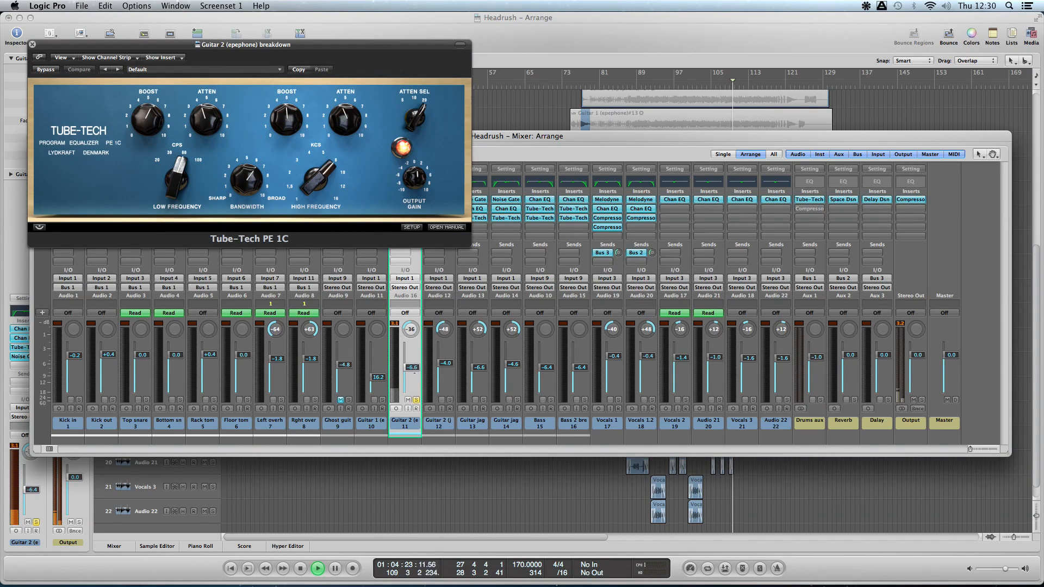
pyautogui.click(168, 119)
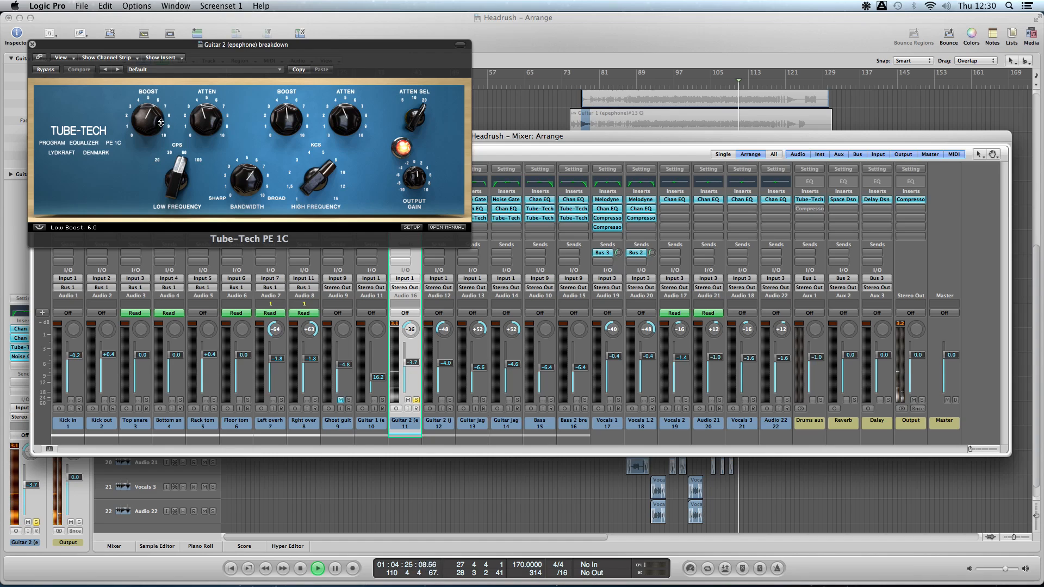
pyautogui.moveTo(296, 124)
pyautogui.mouseDown()
pyautogui.moveTo(293, 92)
pyautogui.moveTo(294, 115)
pyautogui.mouseUp()
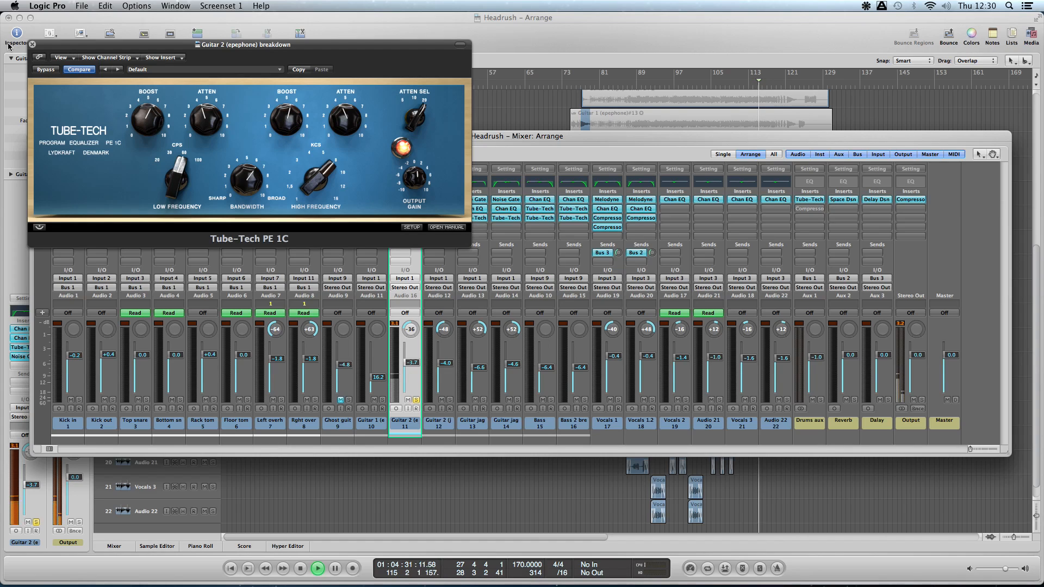
pyautogui.click(32, 44)
pyautogui.moveTo(404, 363); pyautogui.dragTo(404, 354)
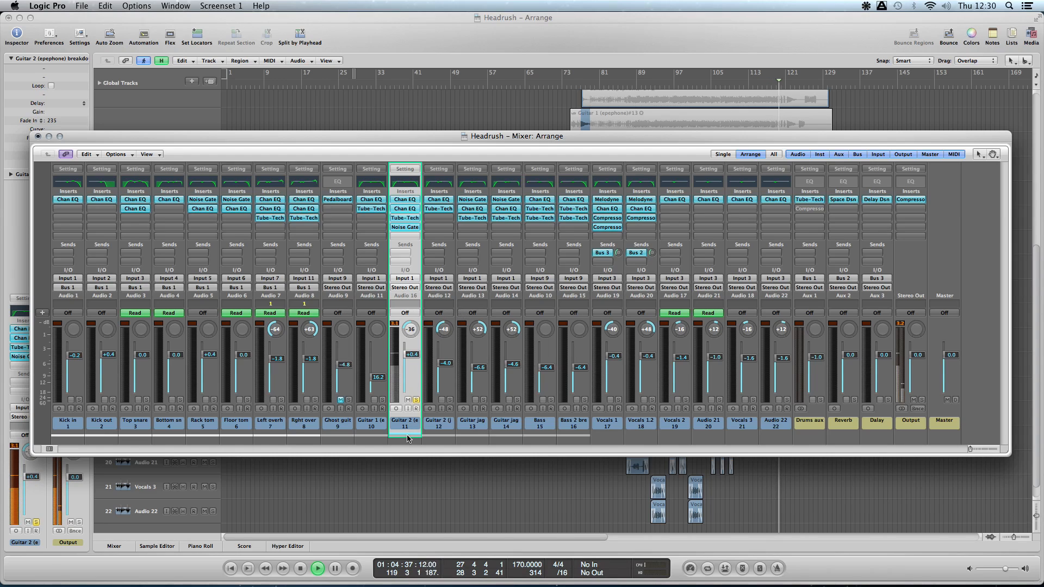
# - Solo Guitar 2 (jagg) from about bar 38, open its Channel EQ, and place the plug-in window clear of the track headers
pyautogui.click(416, 401)
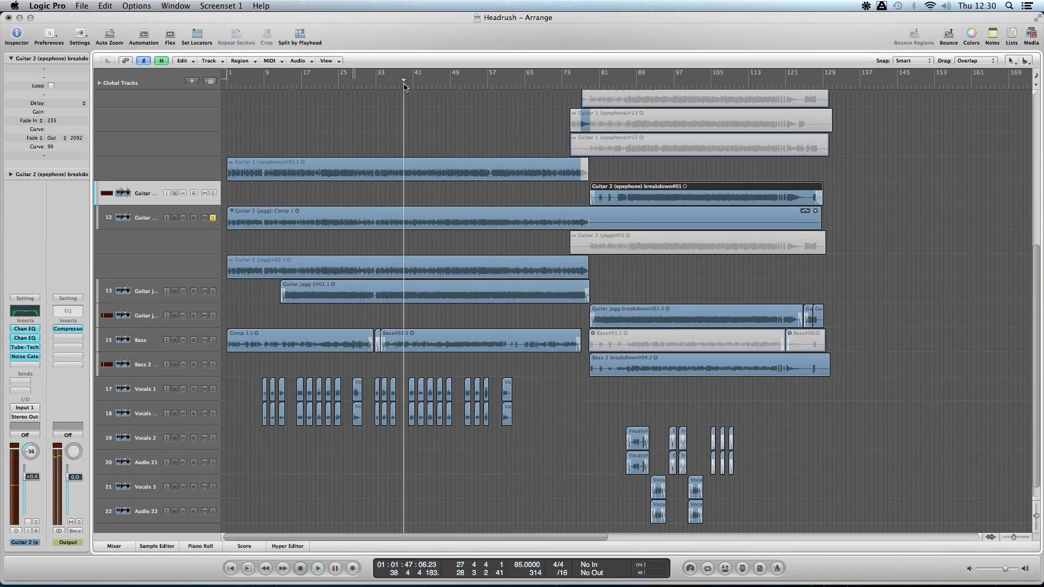
pyautogui.click(151, 214)
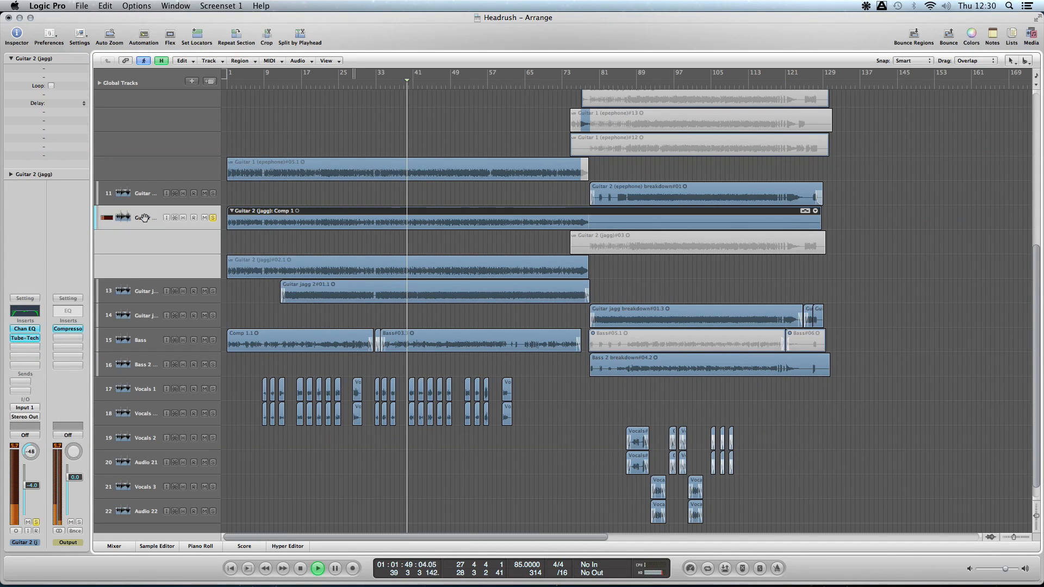
pyautogui.click(30, 330)
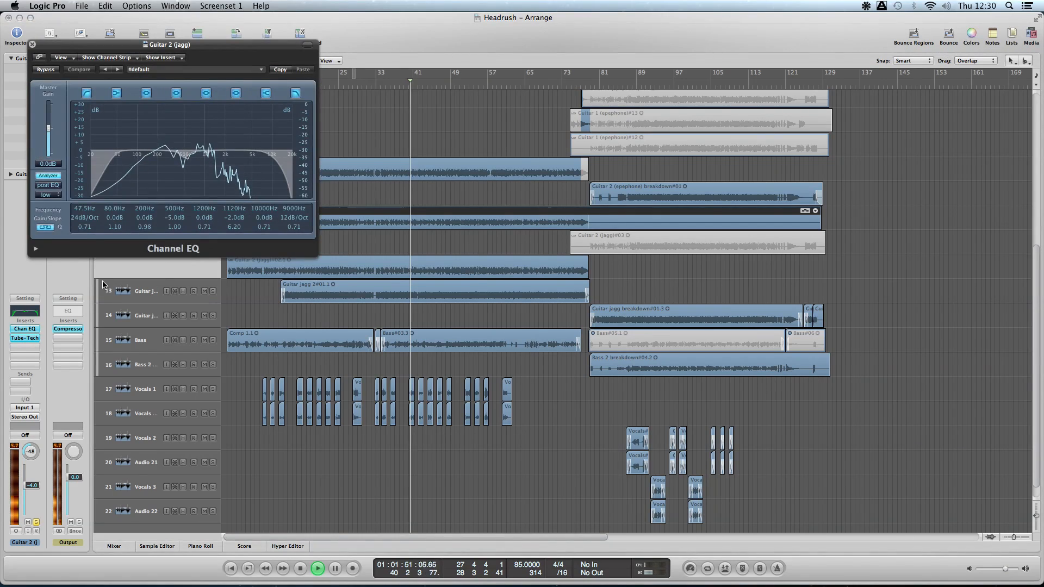
pyautogui.moveTo(172, 47); pyautogui.dragTo(642, 86)
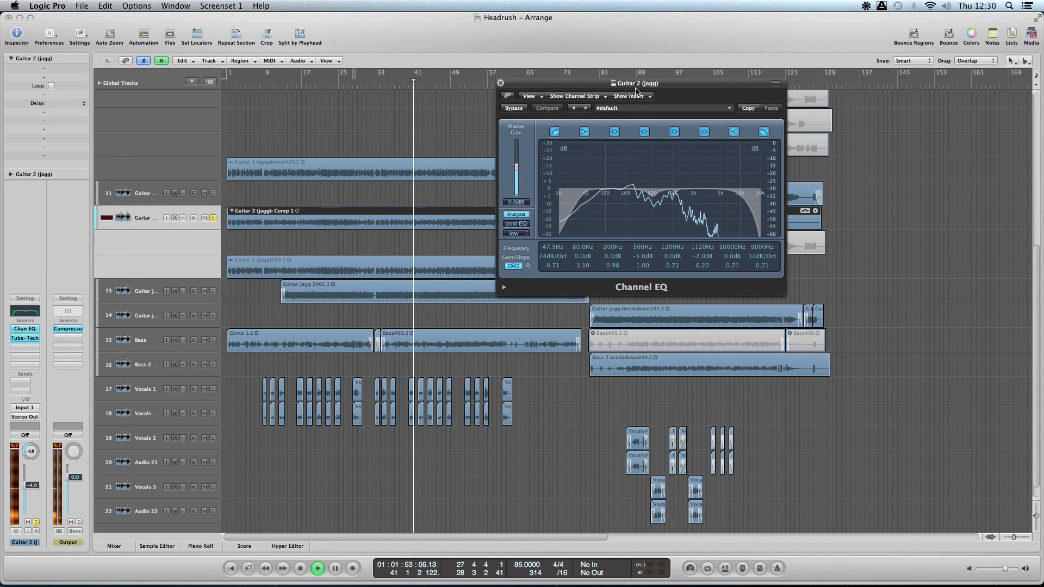
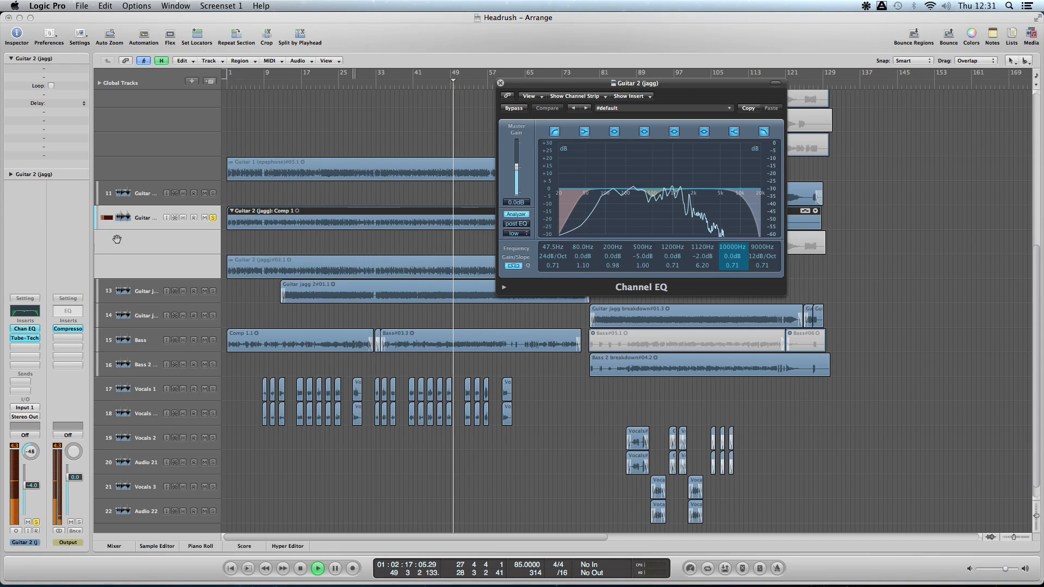
# - Audition the low boost in Guitar 2 (jagg)'s Tube-Tech PE 1C, and close both of the channel's plug-in windows
pyautogui.click(25, 337)
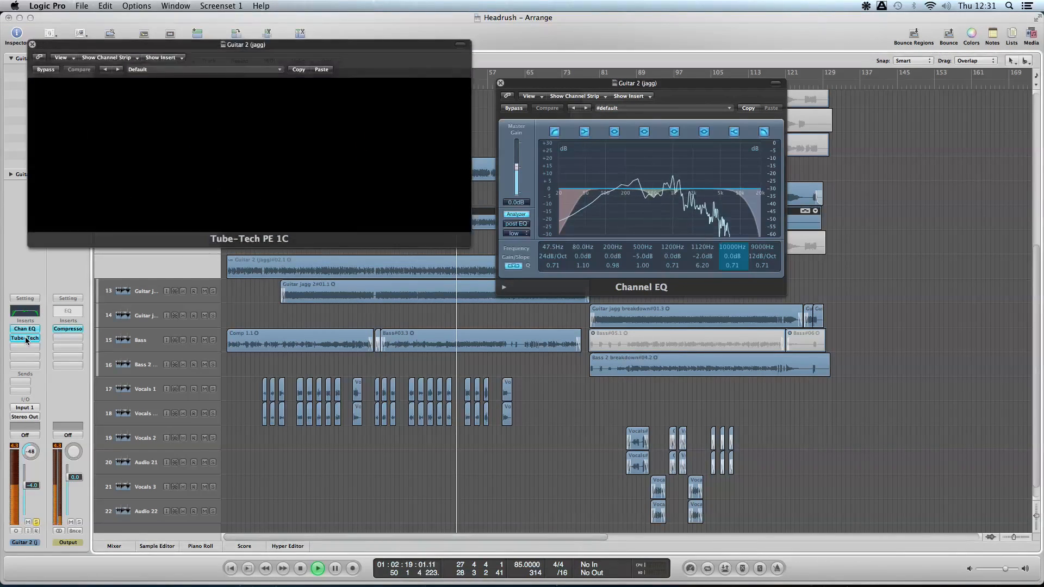
pyautogui.moveTo(120, 45); pyautogui.dragTo(363, 325)
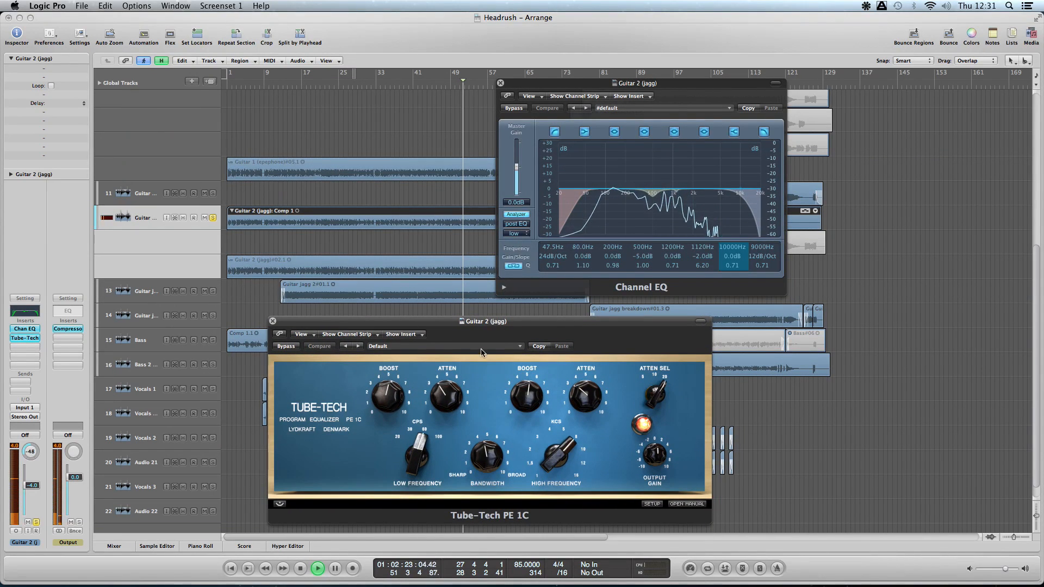
pyautogui.moveTo(400, 375)
pyautogui.mouseDown()
pyautogui.moveTo(402, 359)
pyautogui.moveTo(401, 386)
pyautogui.mouseUp()
pyautogui.moveTo(404, 446); pyautogui.dragTo(404, 465)
pyautogui.moveTo(397, 429); pyautogui.dragTo(398, 395)
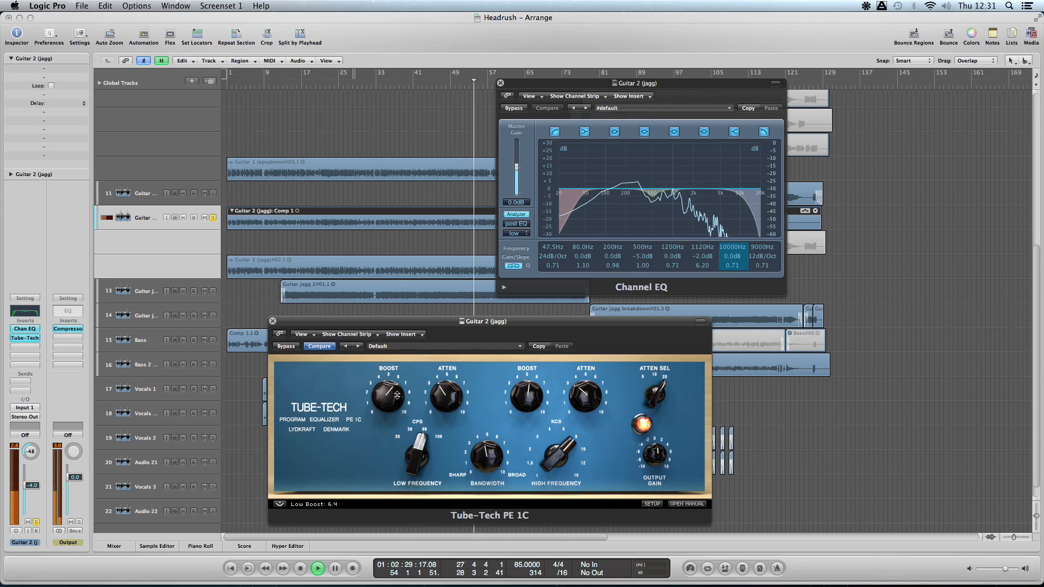
pyautogui.click(272, 321)
pyautogui.click(500, 83)
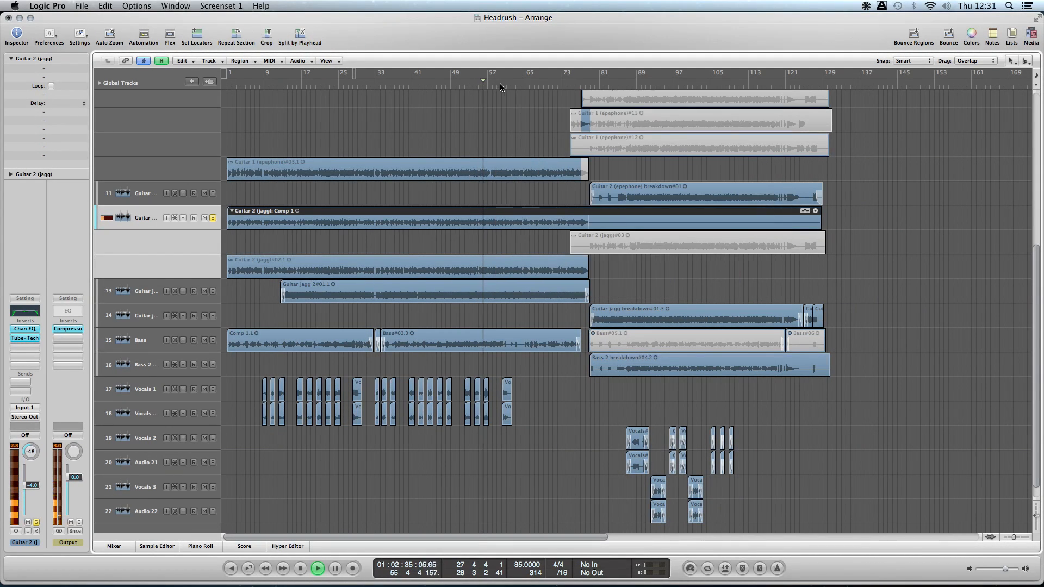
# - Solo Guitar jagg 2 in the mixer in place of Guitar 2 (jagg), view its Channel EQ and Tube-Tech inserts, and unsolo it
pyautogui.click(117, 547)
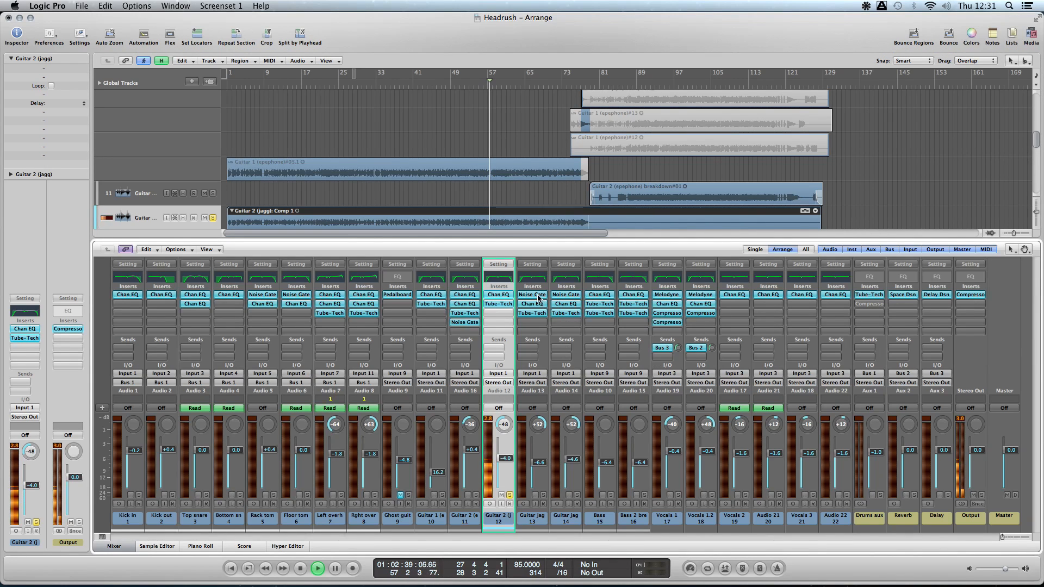
pyautogui.click(543, 495)
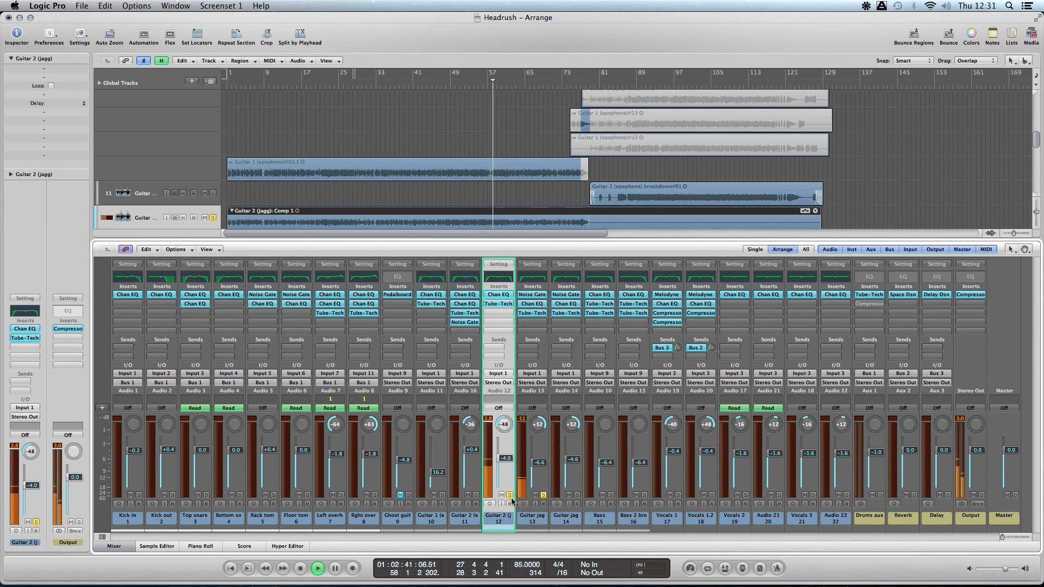
pyautogui.click(510, 495)
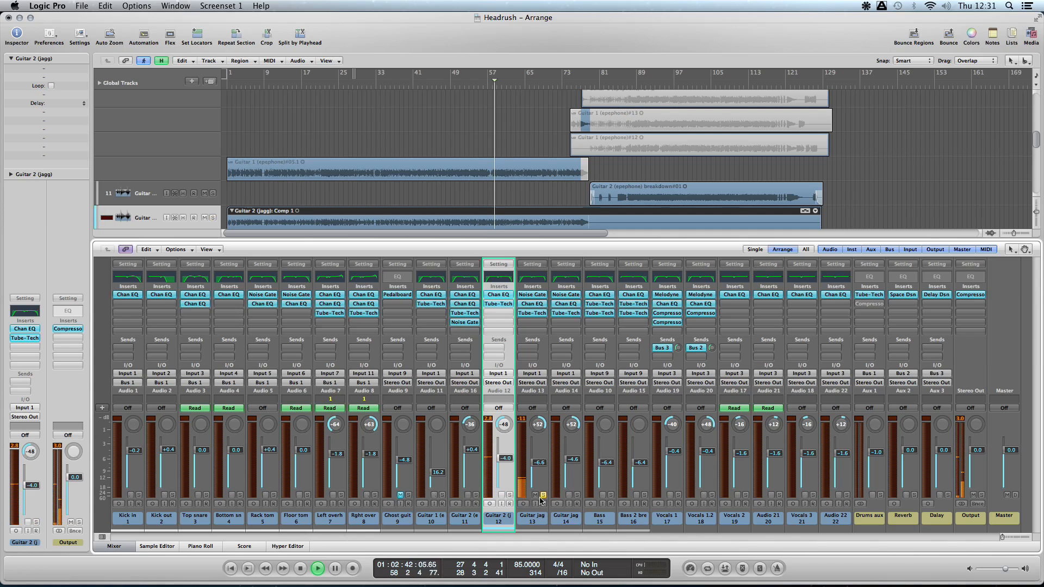
pyautogui.click(537, 304)
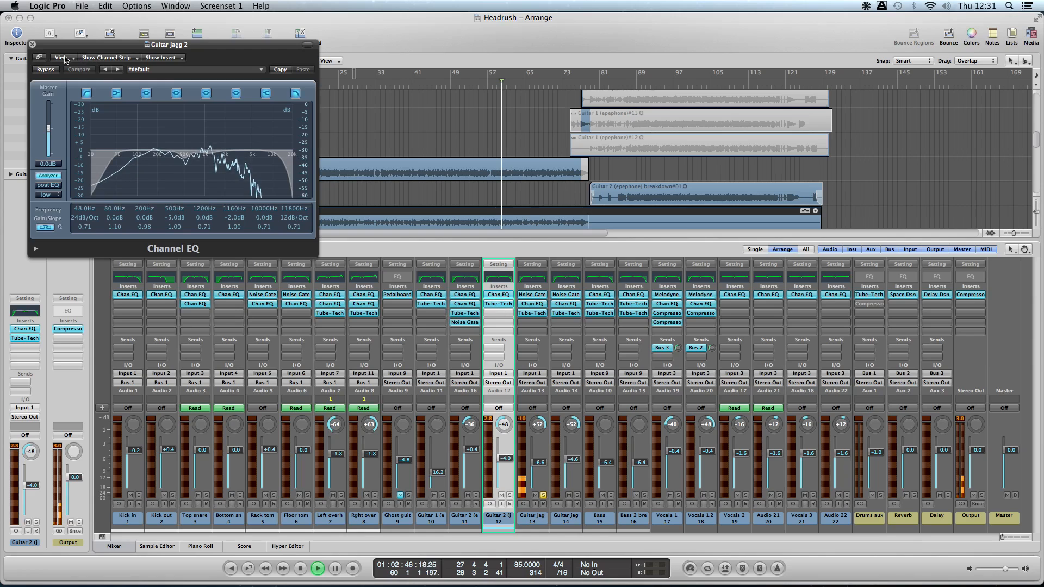
pyautogui.click(33, 45)
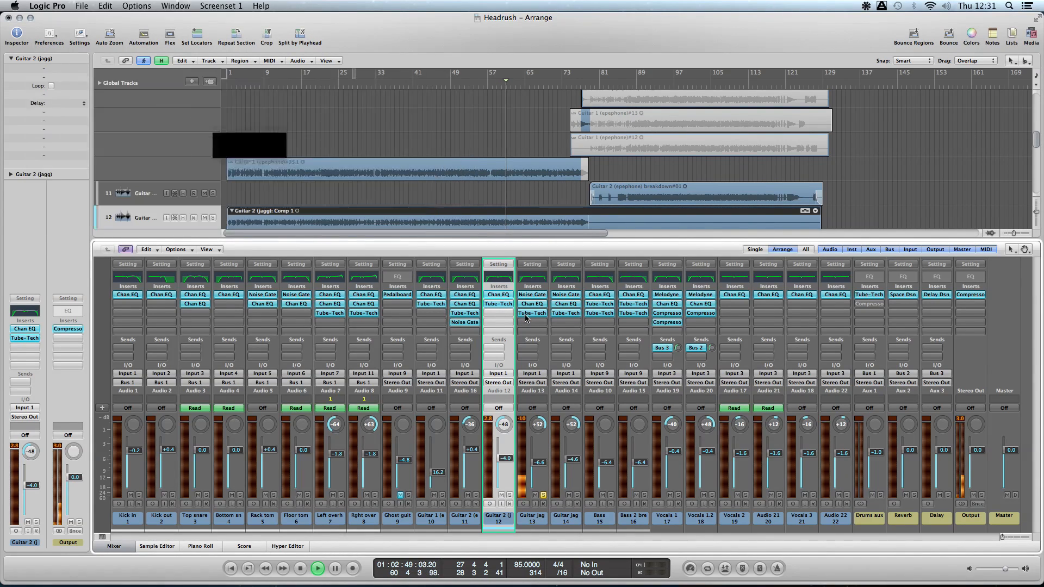
pyautogui.click(525, 313)
pyautogui.click(33, 45)
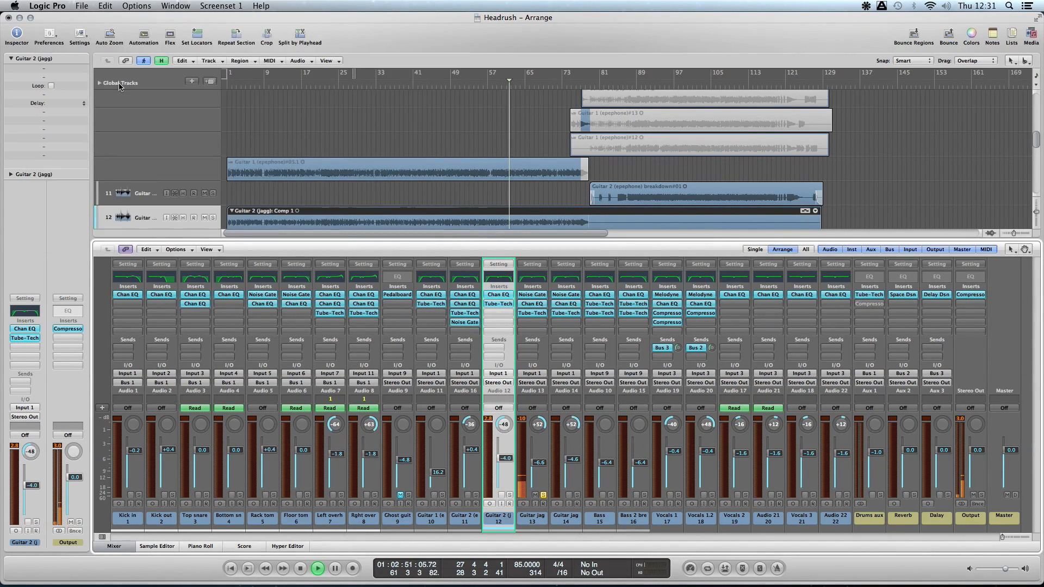
pyautogui.click(542, 494)
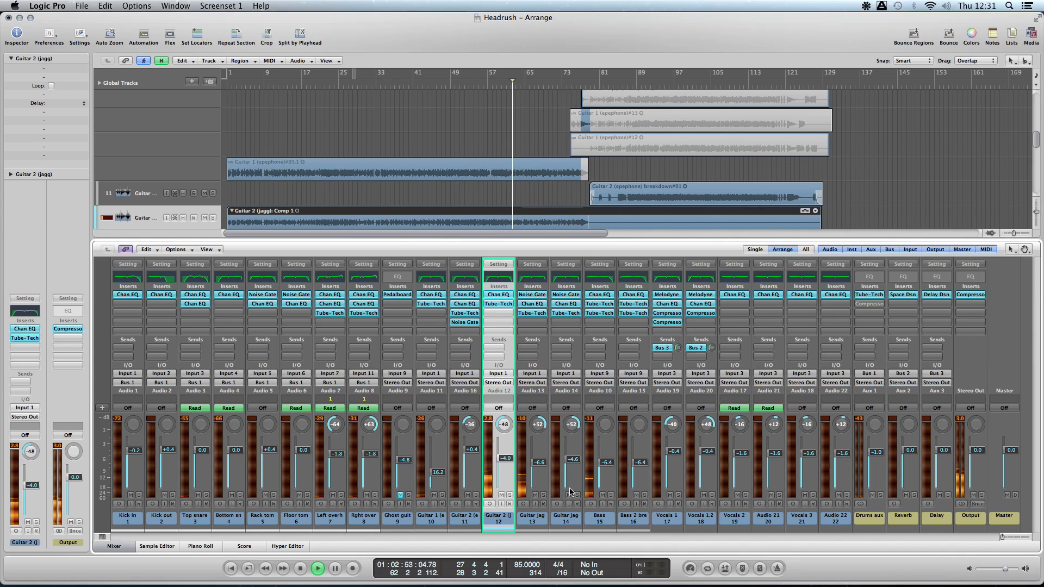
# - Listen to the Guitar jagg breakdown channel soloed from about bar 94, and release its solo
pyautogui.click(577, 495)
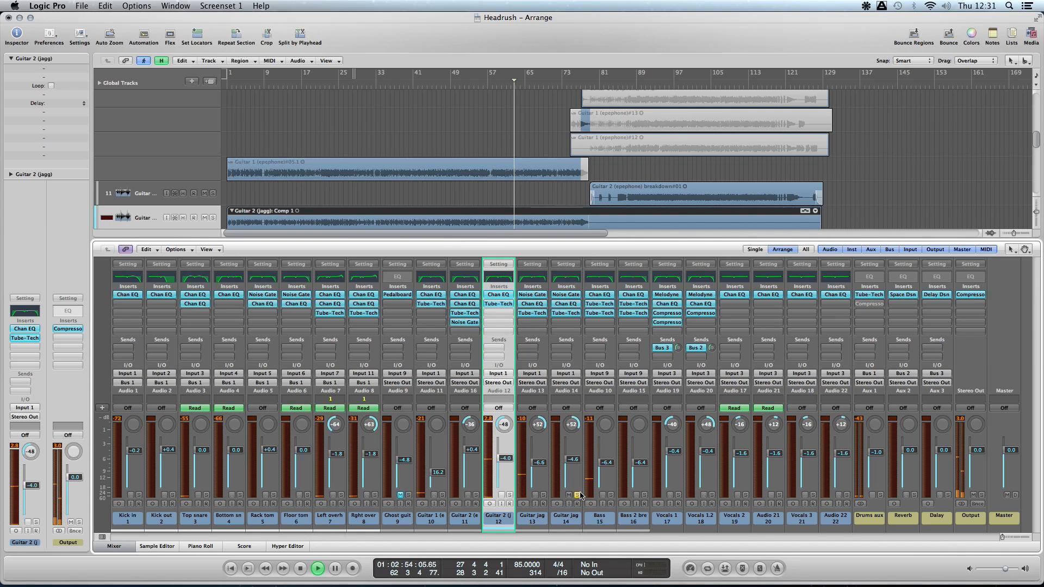
pyautogui.click(658, 84)
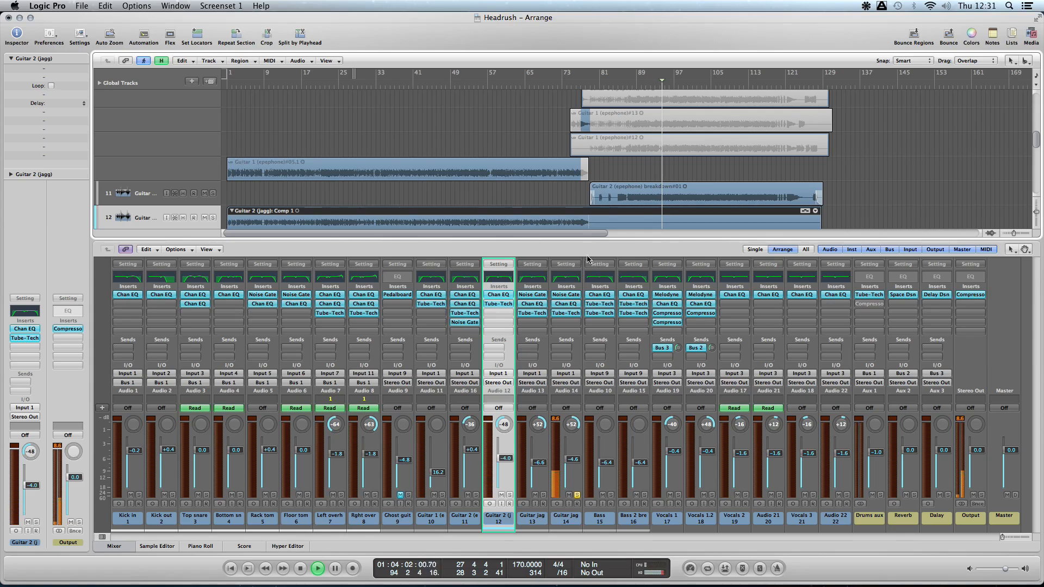
pyautogui.click(577, 494)
# - Solo Bass from about bar 64 and open its Channel EQ
pyautogui.click(522, 84)
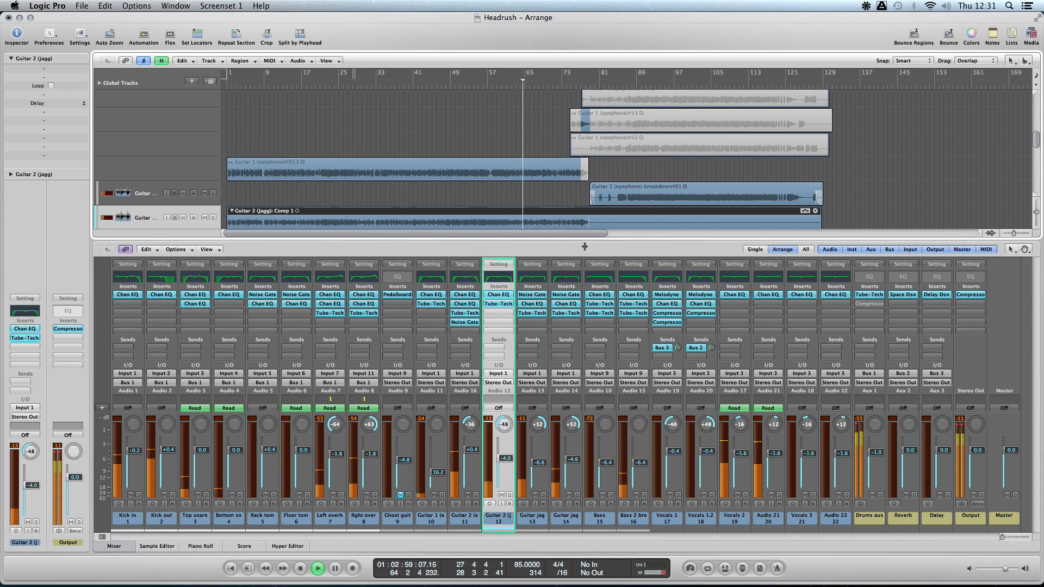
pyautogui.click(611, 494)
pyautogui.click(600, 295)
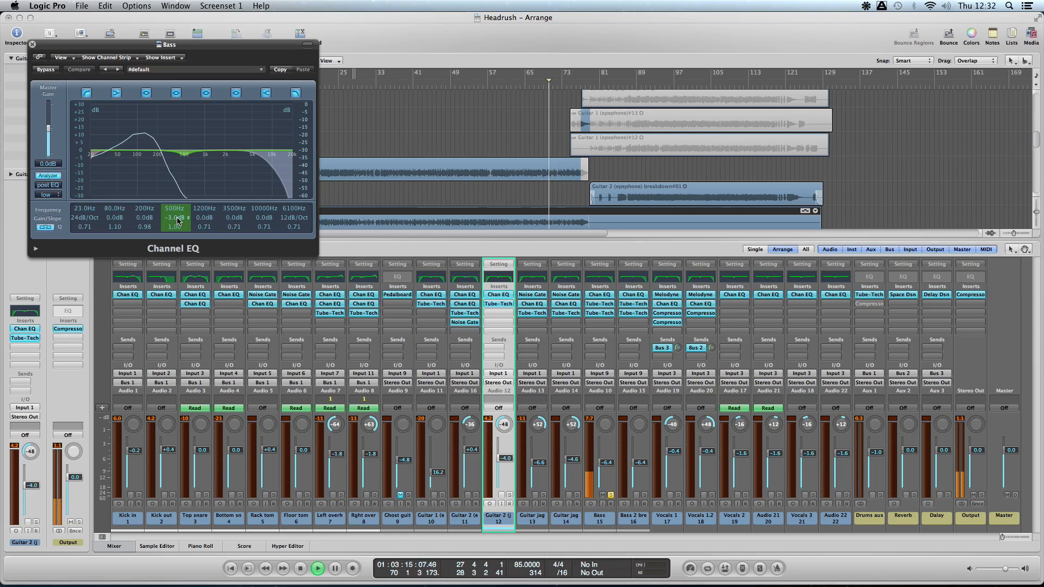
# - Audition the Bass EQ's 500 Hz band at +24.0 dB, return it to -3.0 dB, and close the plug-in with Bass unsoloed and selected
pyautogui.moveTo(178, 211); pyautogui.dragTo(174, 169)
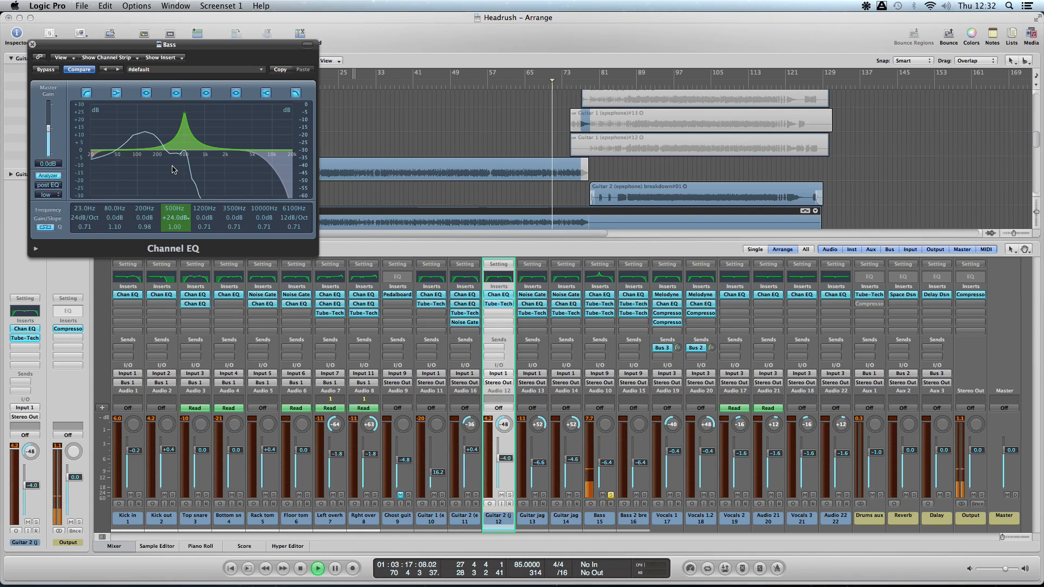
pyautogui.moveTo(181, 217); pyautogui.dragTo(181, 224)
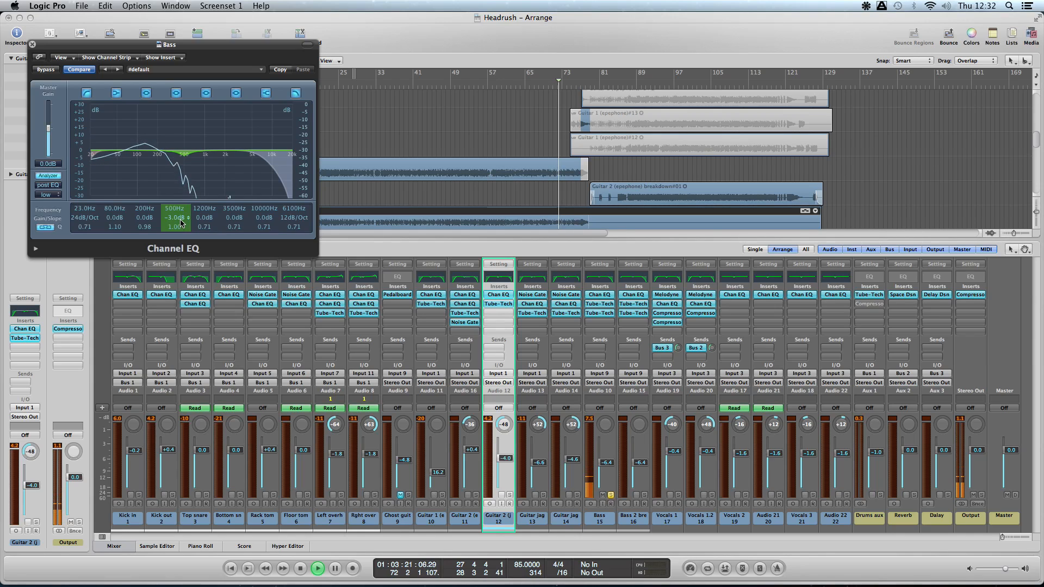
pyautogui.click(32, 44)
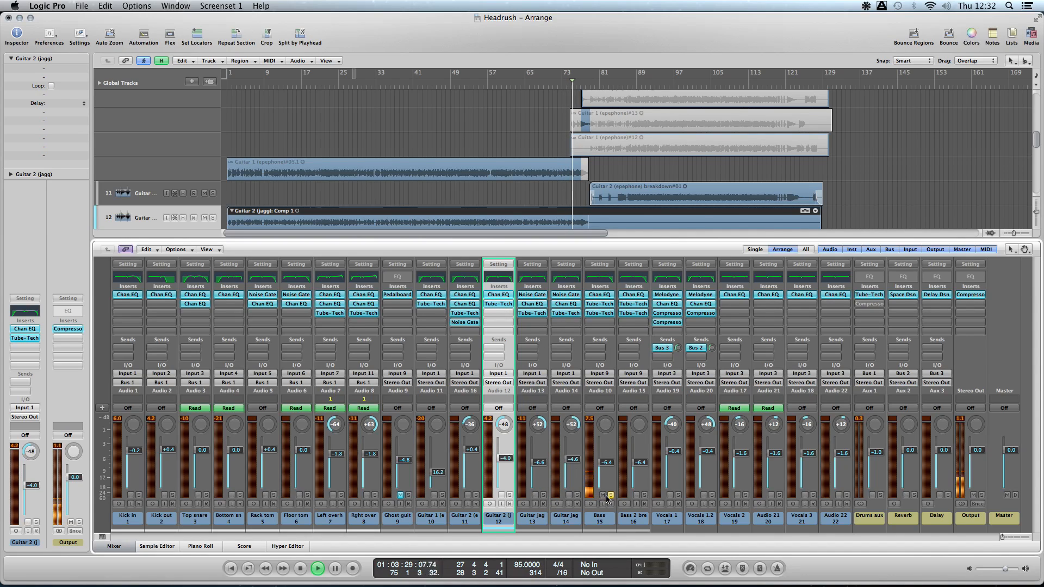
pyautogui.click(607, 519)
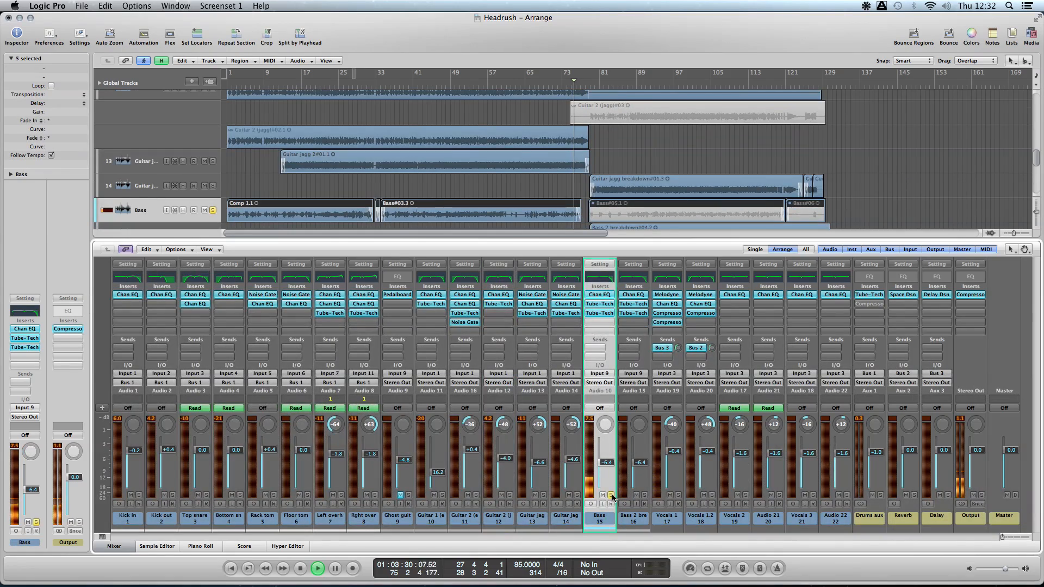
# - Solo Bass 2 breakdown from about bar 85, and view its first Tube-Tech PE 1C before closing the plug-in
pyautogui.click(644, 495)
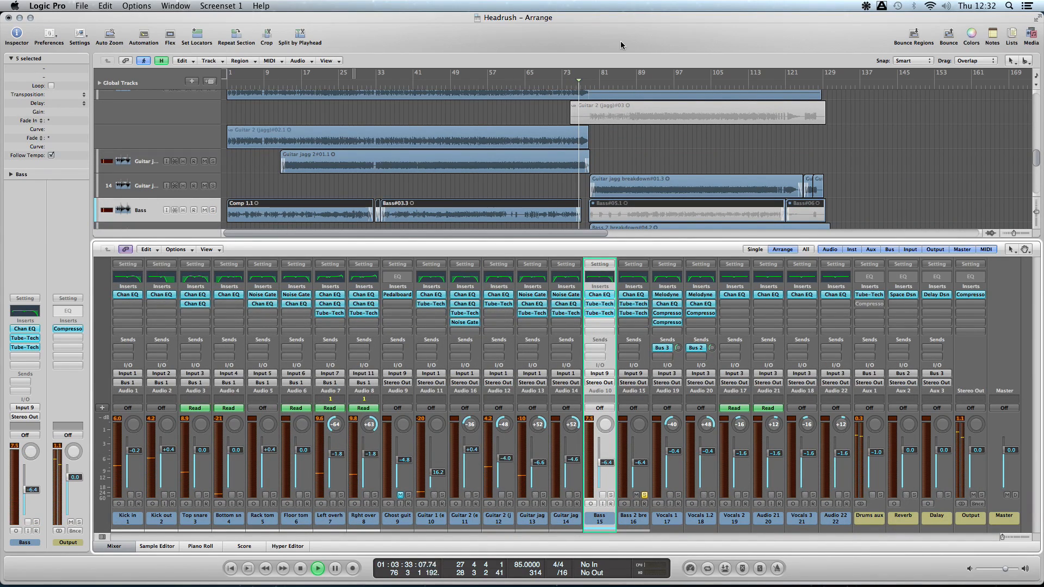
pyautogui.click(621, 81)
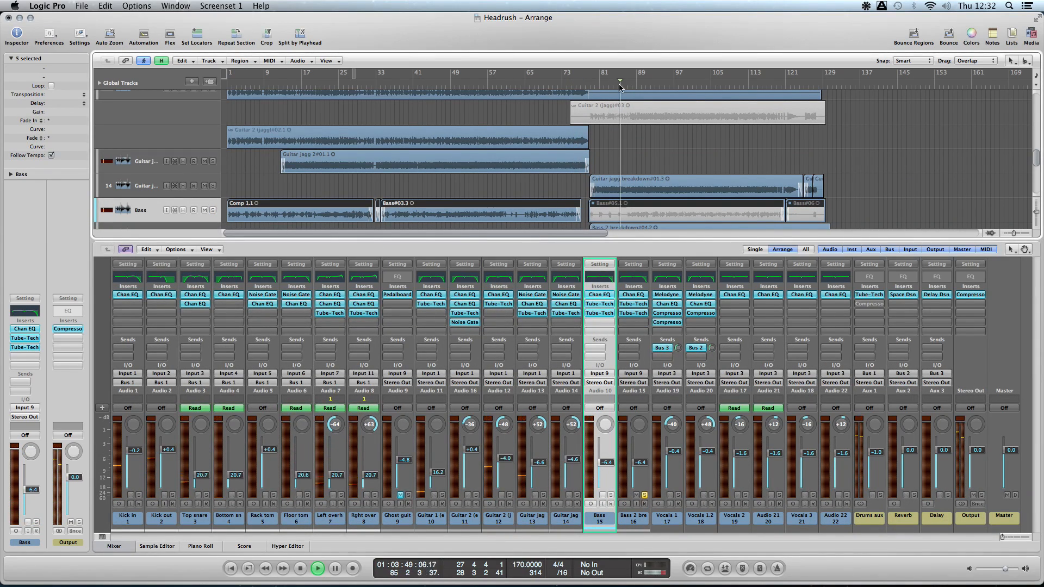
pyautogui.click(633, 303)
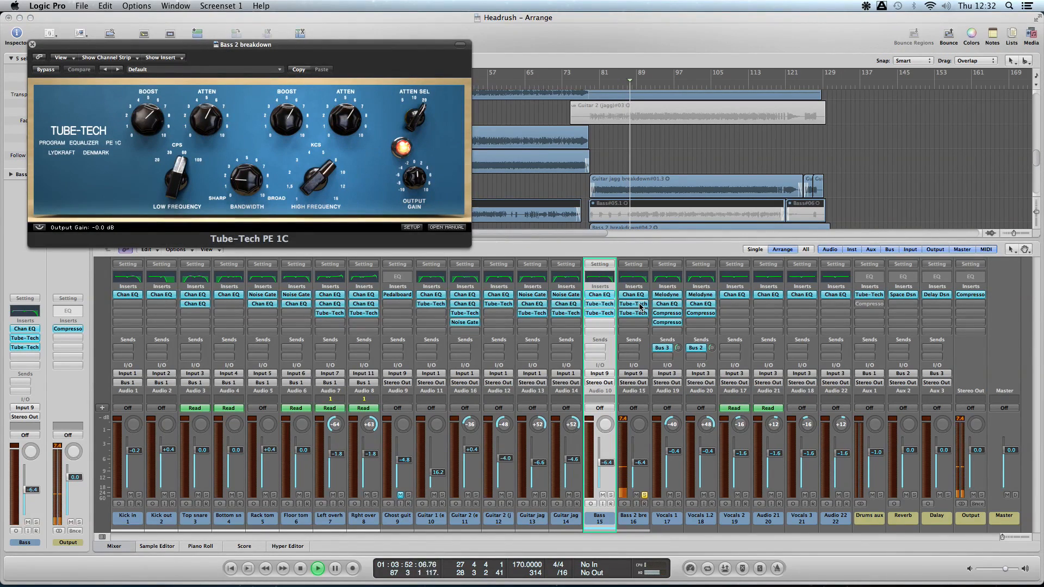
pyautogui.click(32, 44)
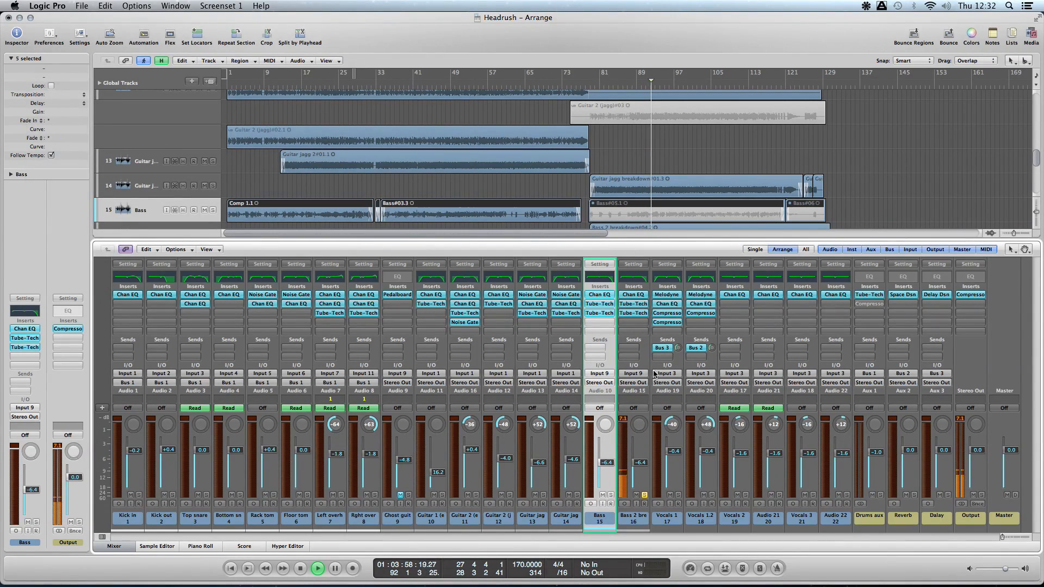
# - Compare the full mix with Bass 2 breakdown soloed, ending with the solo off
pyautogui.click(644, 494)
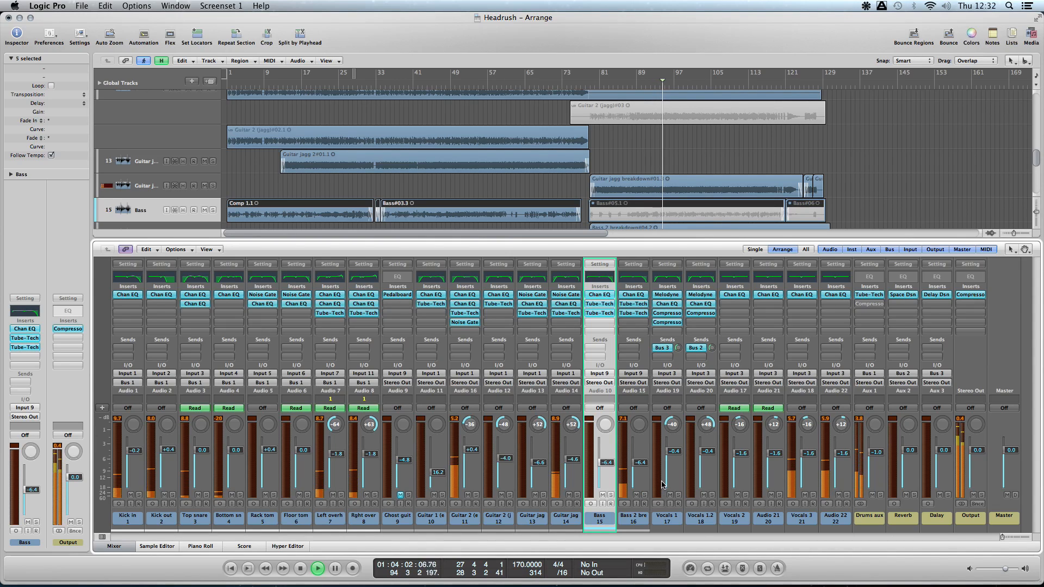
pyautogui.click(645, 496)
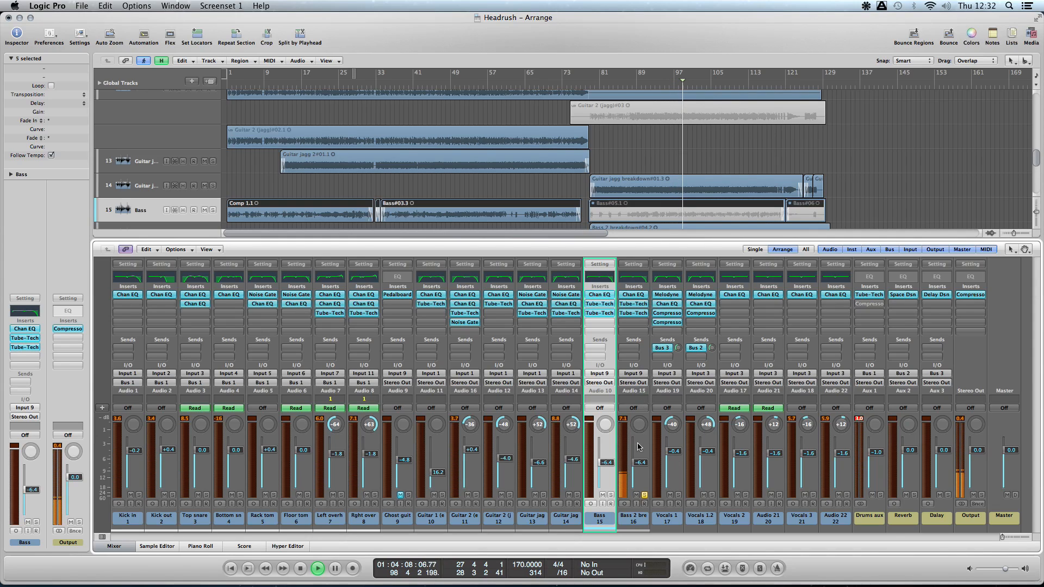
pyautogui.click(644, 495)
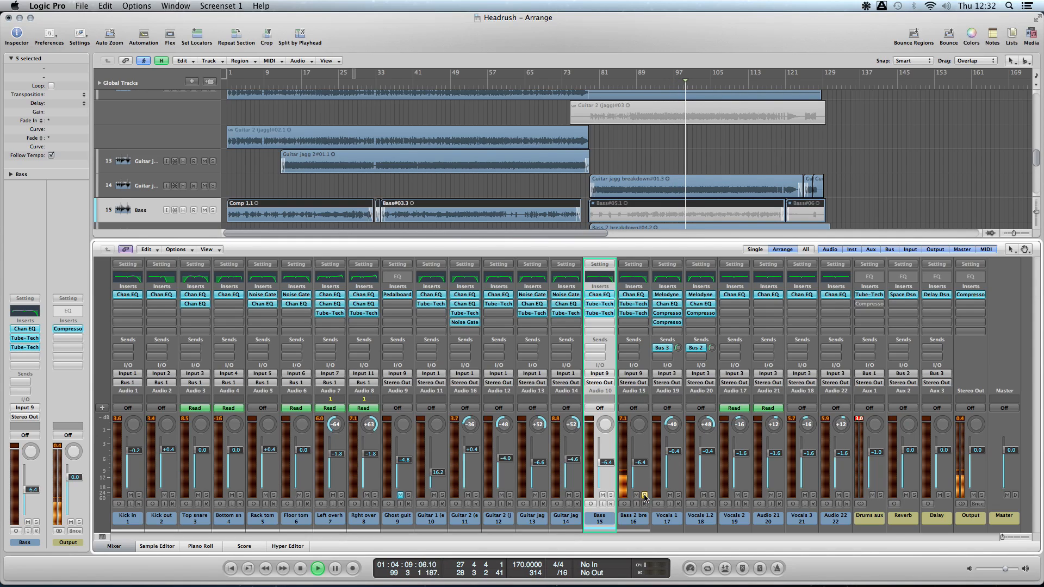
# - Solo Vocals 1 from about bar 41, examine its Channel EQ curve, close the plug-in, and unsolo the channel
pyautogui.click(678, 495)
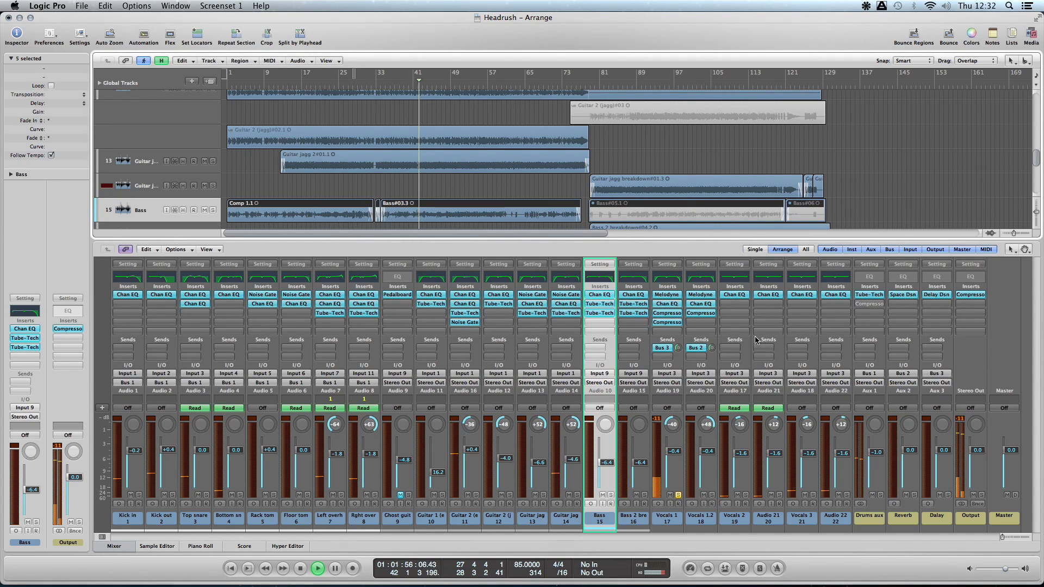
pyautogui.doubleClick(666, 278)
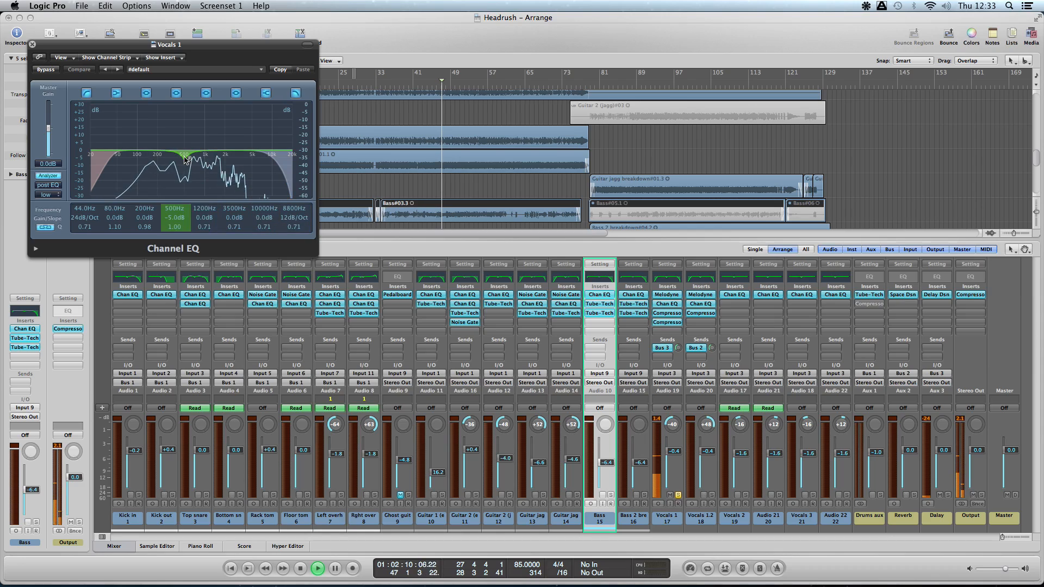
pyautogui.click(32, 45)
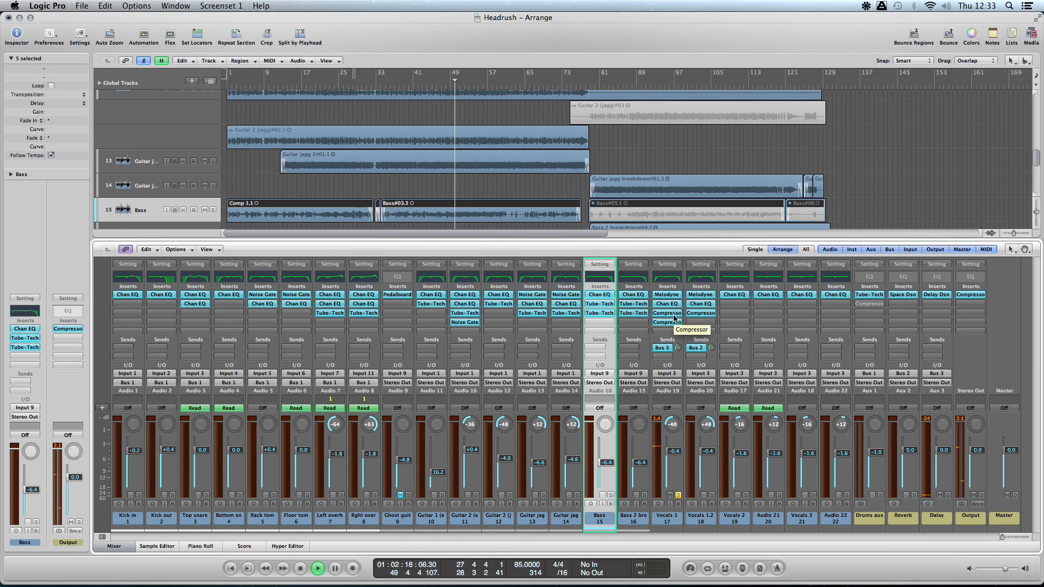
pyautogui.click(678, 495)
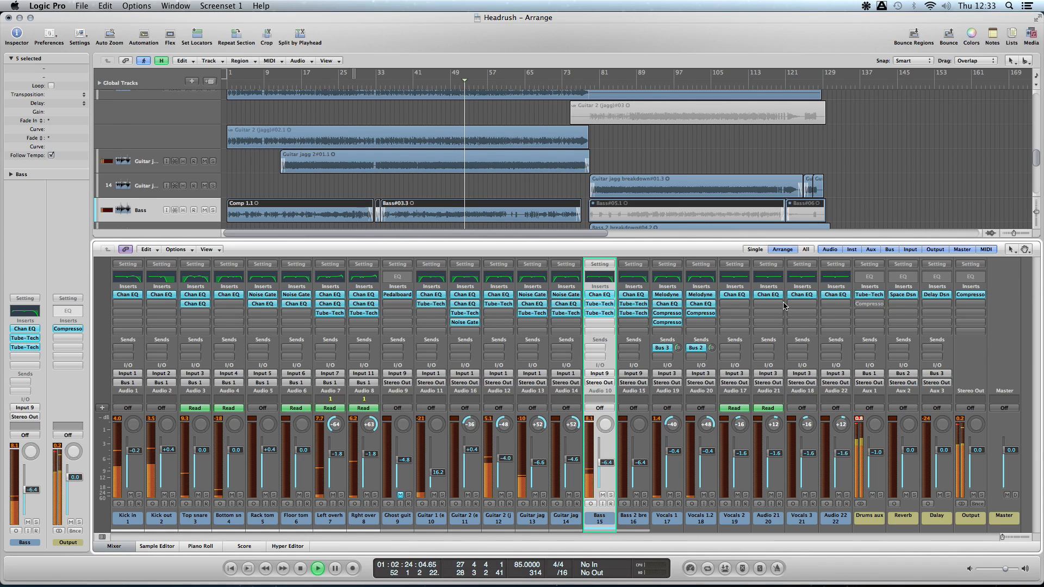
# - Play the full mix from bar 94, stop playback, and clear the mixer's peak level readings
pyautogui.click(660, 83)
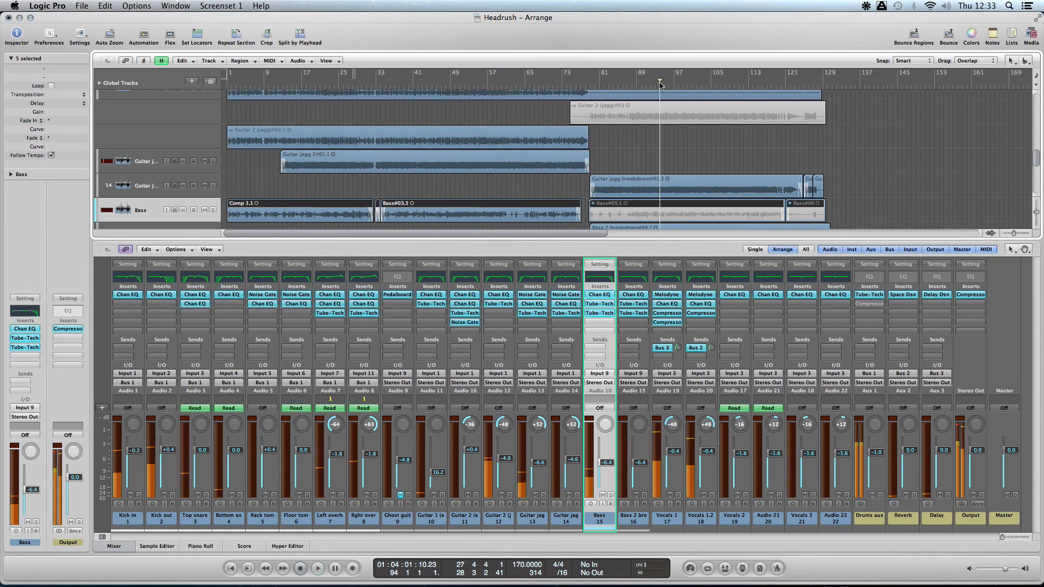
pyautogui.press('space')
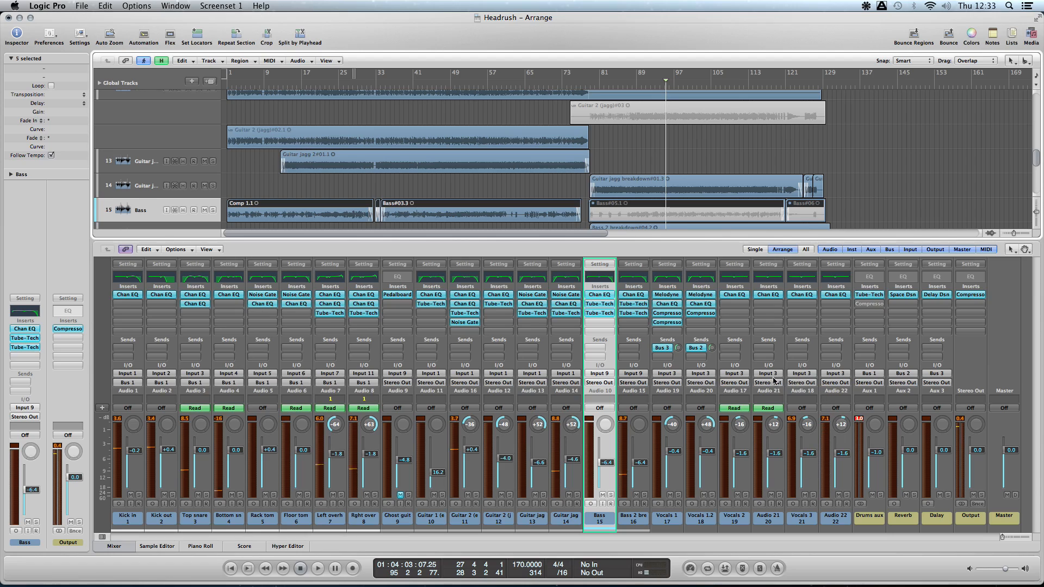
pyautogui.click(859, 420)
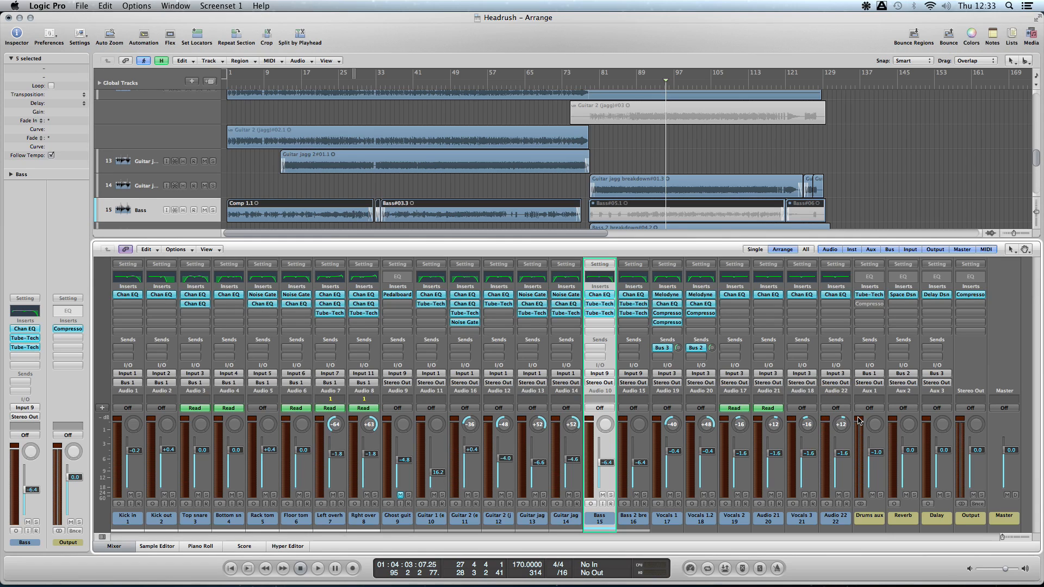
# - View the Channel EQ on Audio 21 and close the plug-in
pyautogui.click(770, 280)
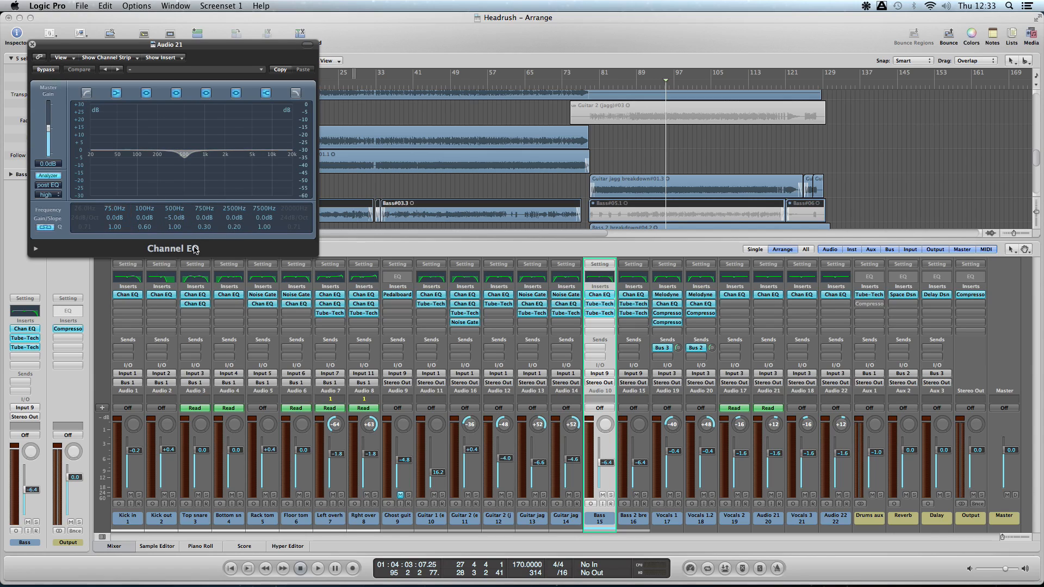
pyautogui.click(33, 45)
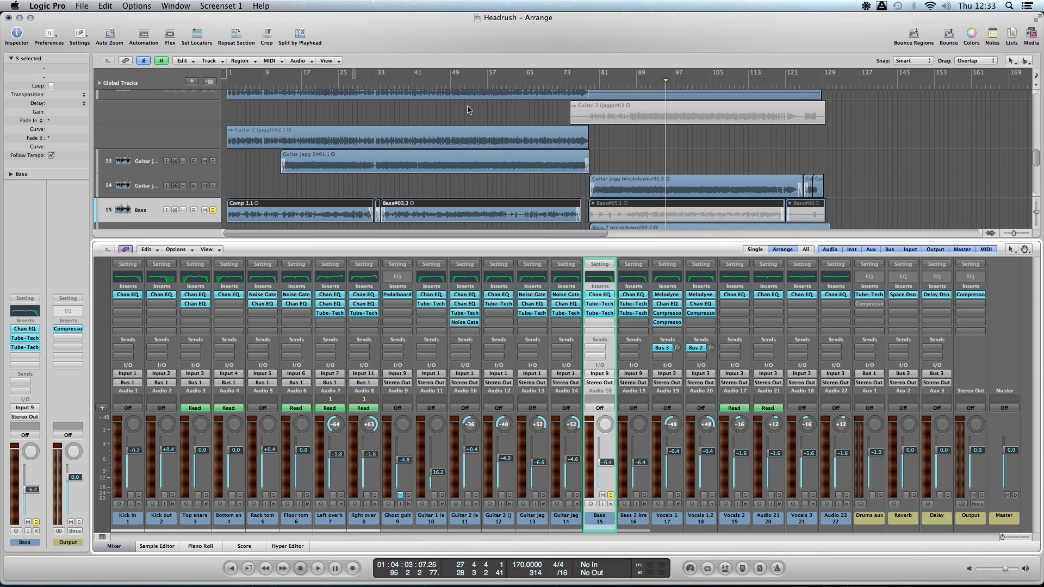
# - Play the soloed Bass from about bar 45 and open its second Tube-Tech CL 1B compressor
pyautogui.click(433, 87)
pyautogui.press('space')
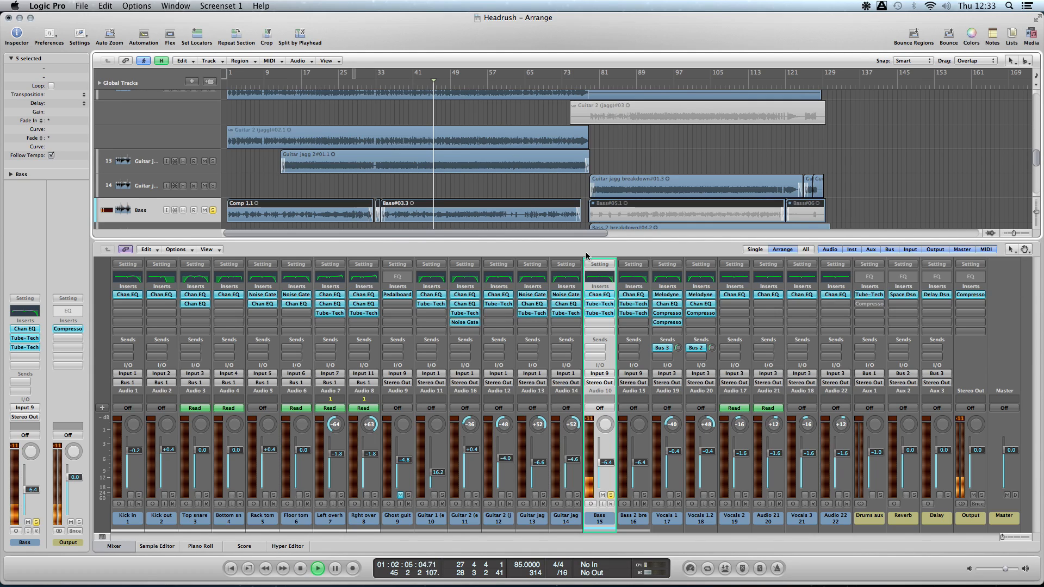
pyautogui.click(600, 312)
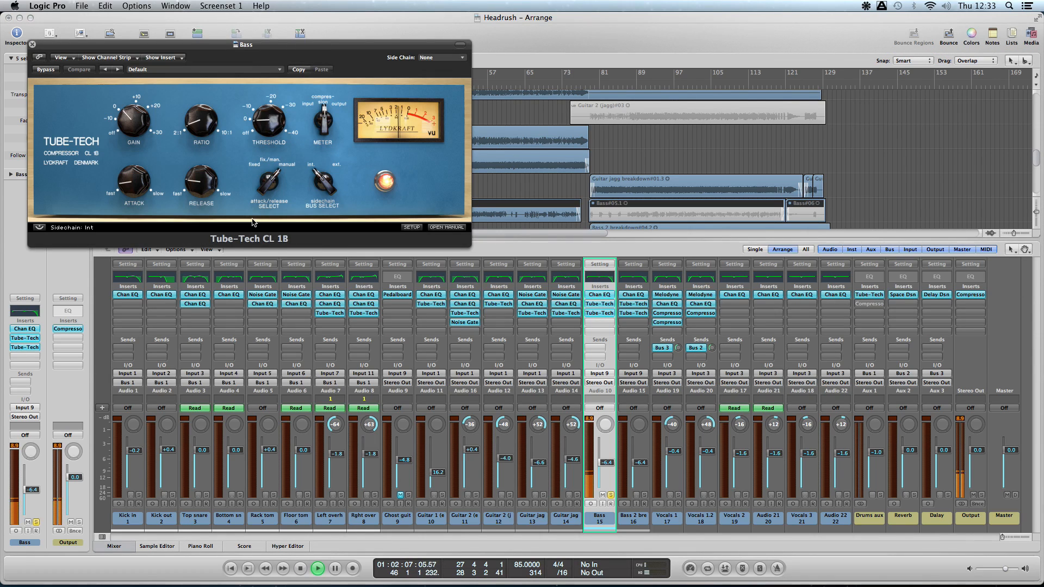
pyautogui.moveTo(205, 114)
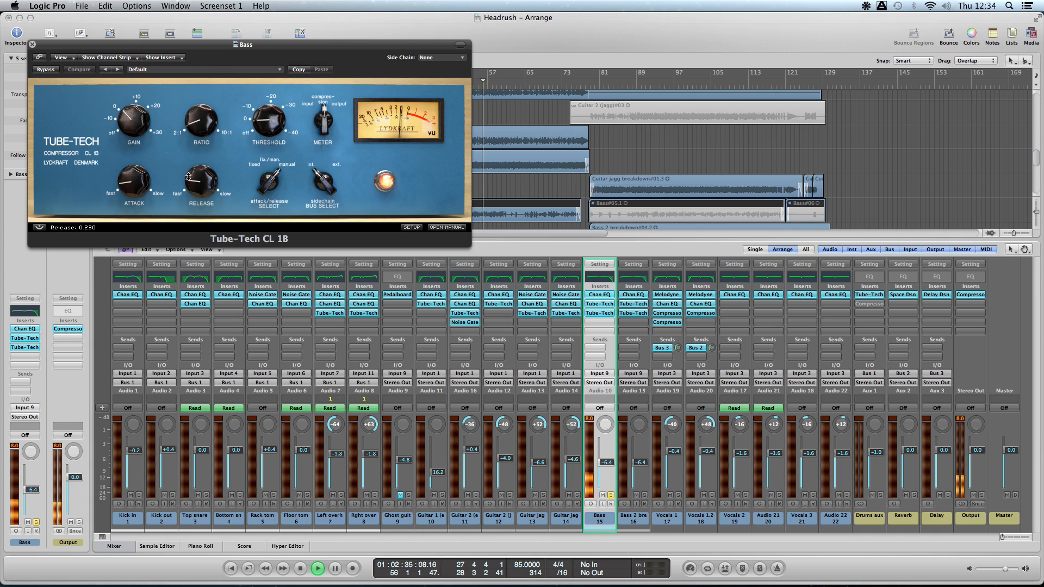
# - Demonstrate a much slower release on the Bass Tube-Tech compressor, return it to its fast setting, and close the plug-in
pyautogui.scroll(3, 139, 126)
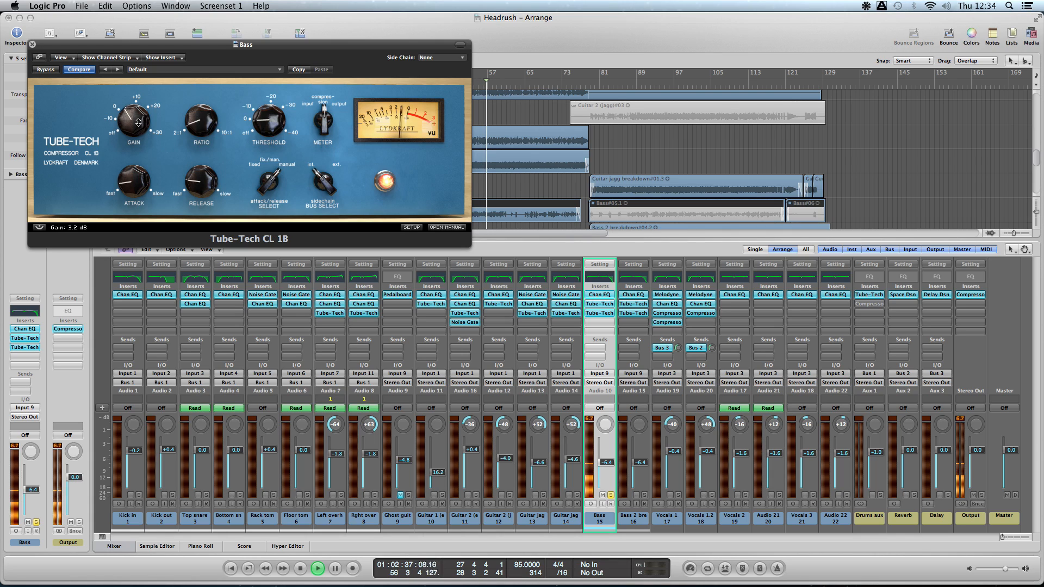
pyautogui.scroll(-4, 138, 122)
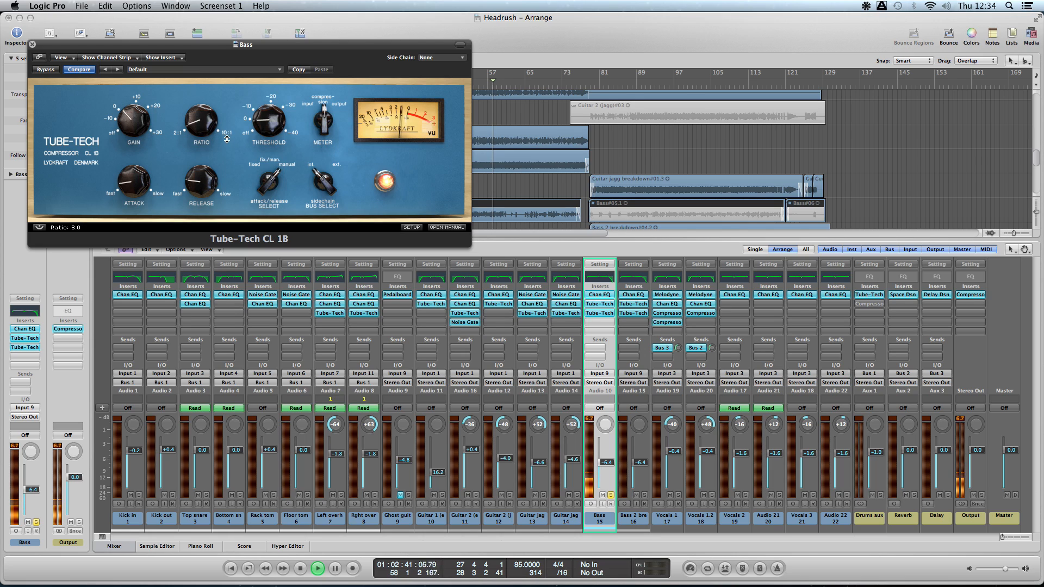
pyautogui.moveTo(199, 126)
pyautogui.mouseDown()
pyautogui.moveTo(193, 18)
pyautogui.moveTo(206, 125)
pyautogui.mouseUp()
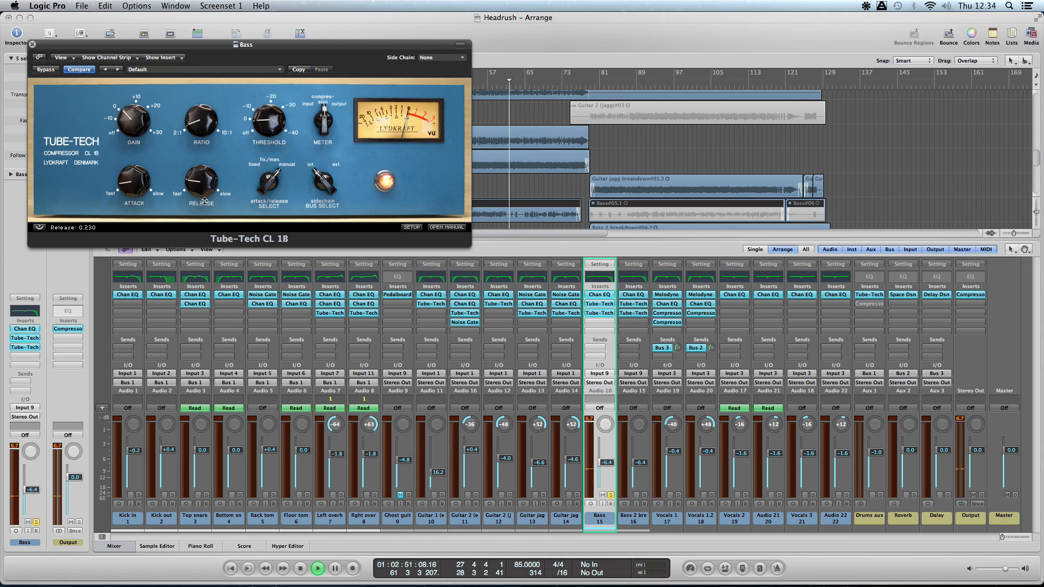
pyautogui.moveTo(198, 166); pyautogui.dragTo(197, 95)
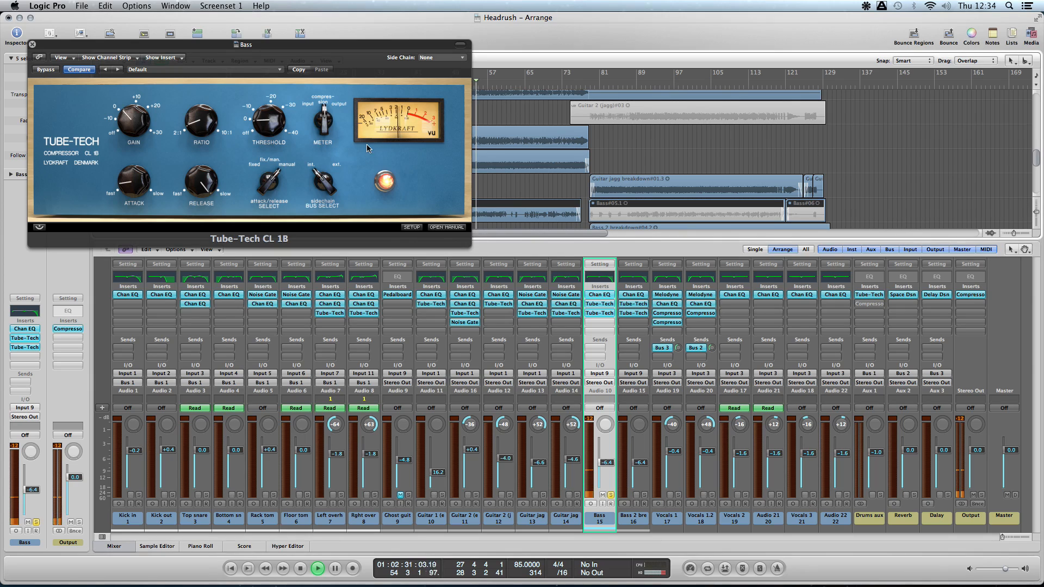
pyautogui.moveTo(209, 182); pyautogui.dragTo(213, 272)
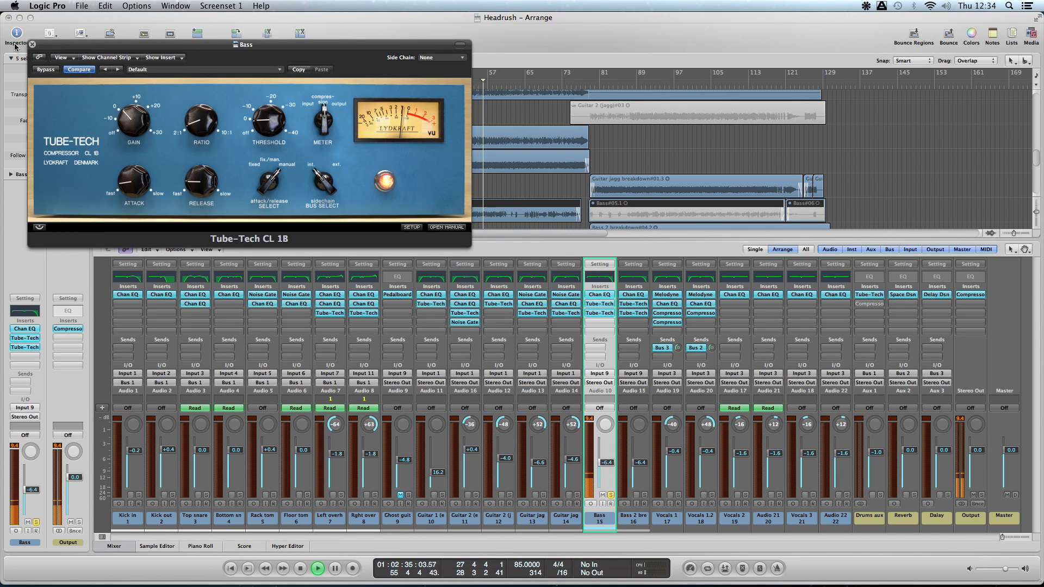
pyautogui.click(33, 44)
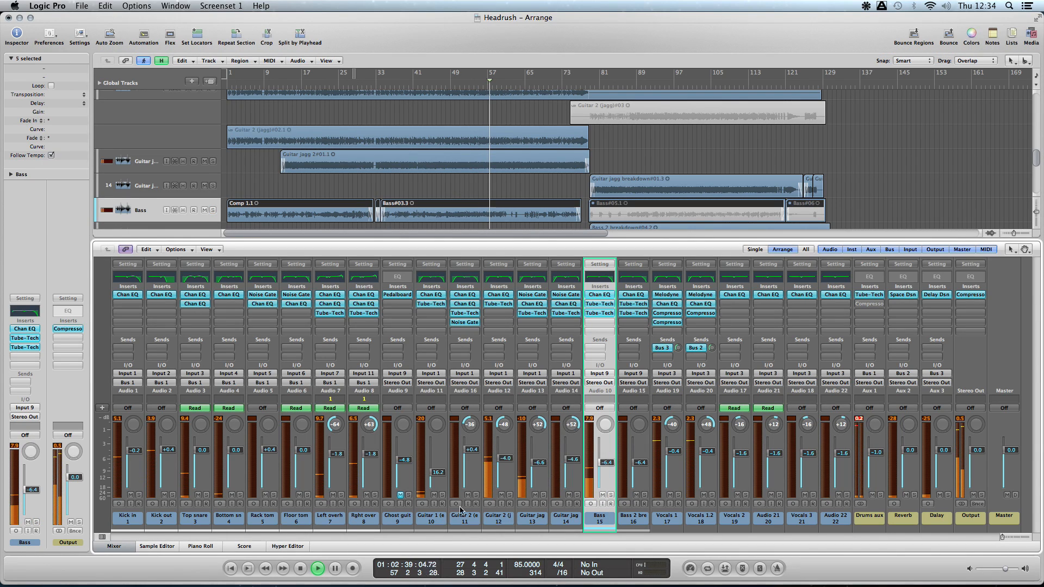
# - Play Vocals 1 and Vocals 1.2 soloed from about bar 43, and lower their faders to -7.2 dB and -8.4 dB
pyautogui.click(711, 495)
pyautogui.click(425, 82)
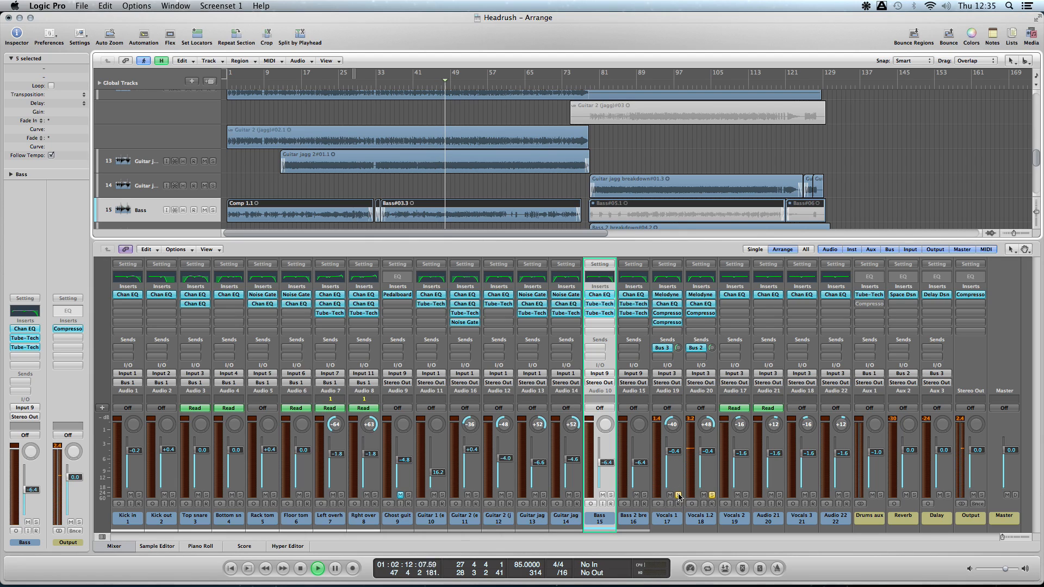
pyautogui.moveTo(674, 452); pyautogui.dragTo(710, 479)
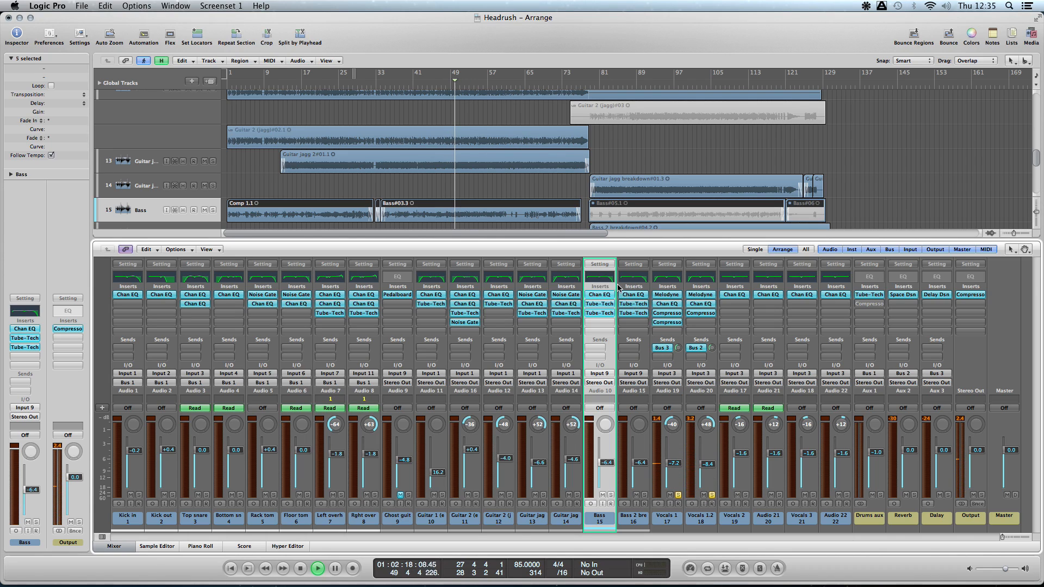
# - Audition Vocals 1's second Compressor at a 1.0:1 ratio, set the ratio to 2.4:1, and close the plug-in
pyautogui.click(673, 321)
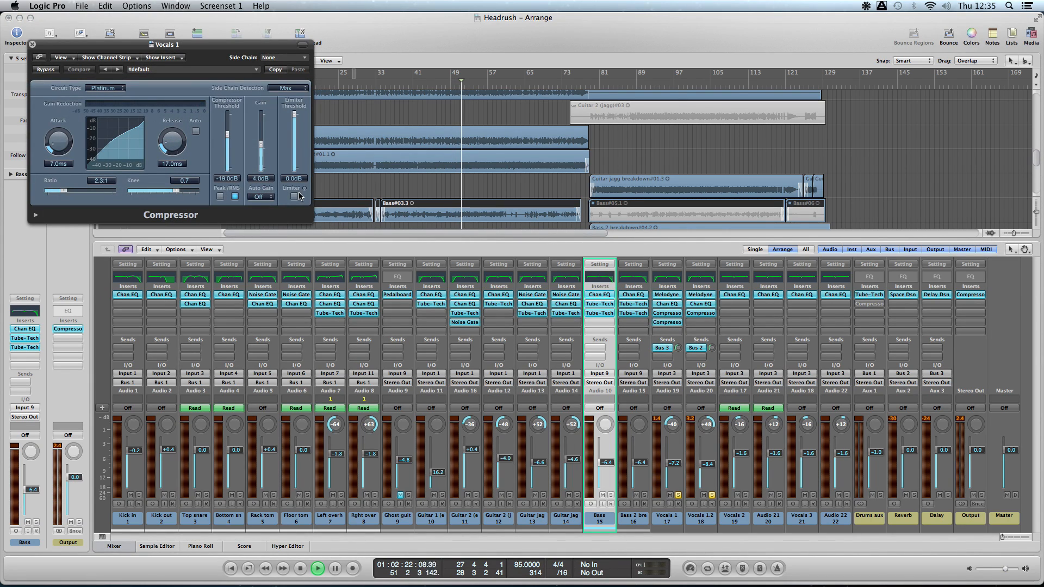
pyautogui.click(426, 85)
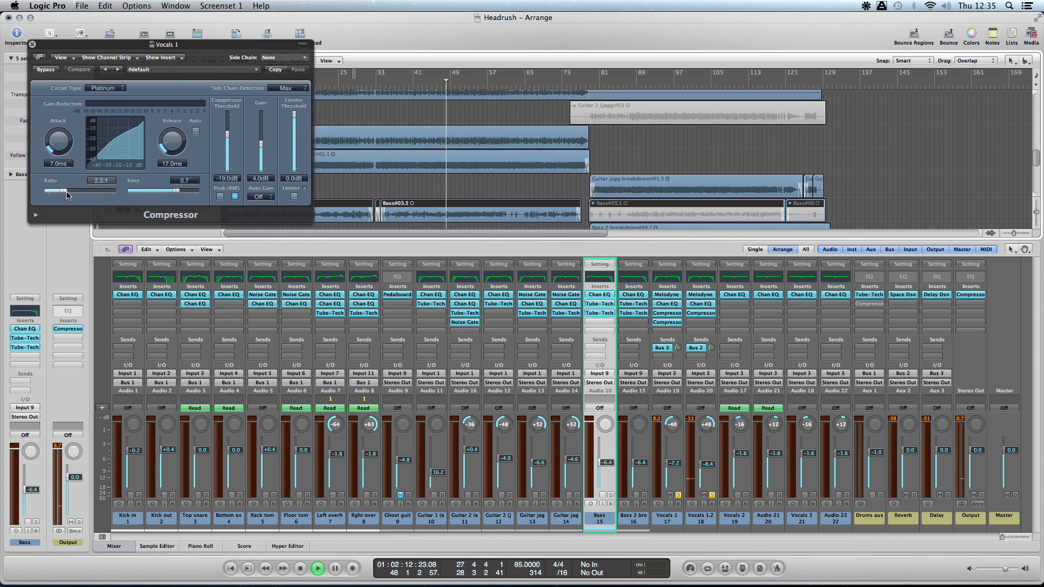
pyautogui.moveTo(67, 195); pyautogui.dragTo(38, 191)
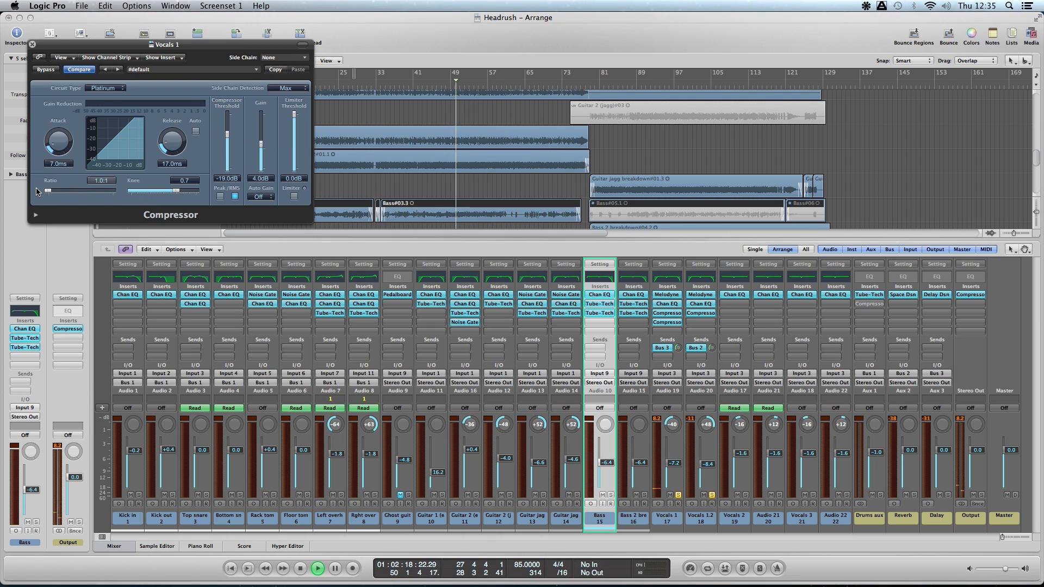
pyautogui.moveTo(37, 191); pyautogui.dragTo(67, 190)
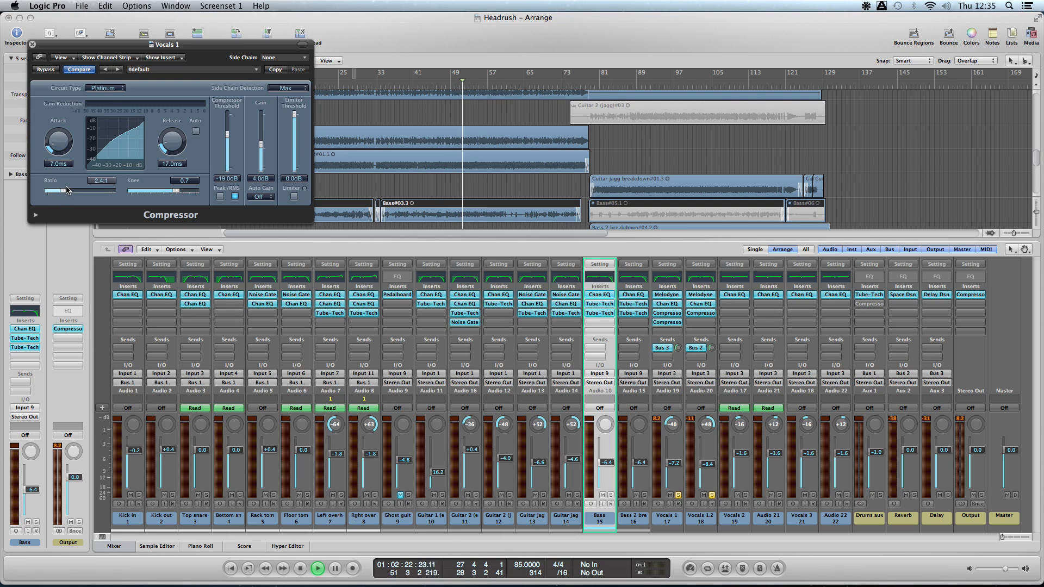
pyautogui.click(398, 84)
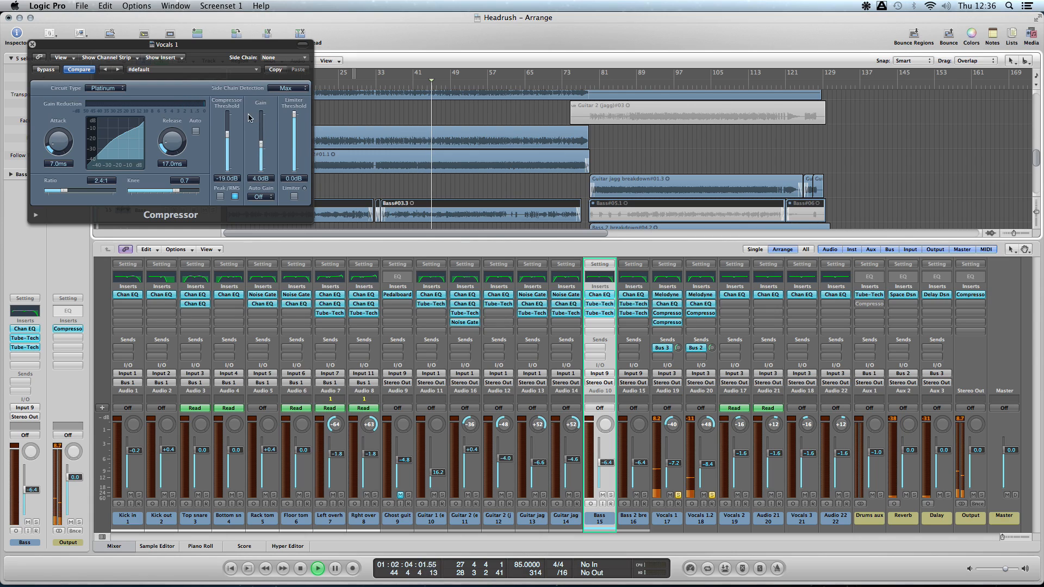
pyautogui.click(31, 45)
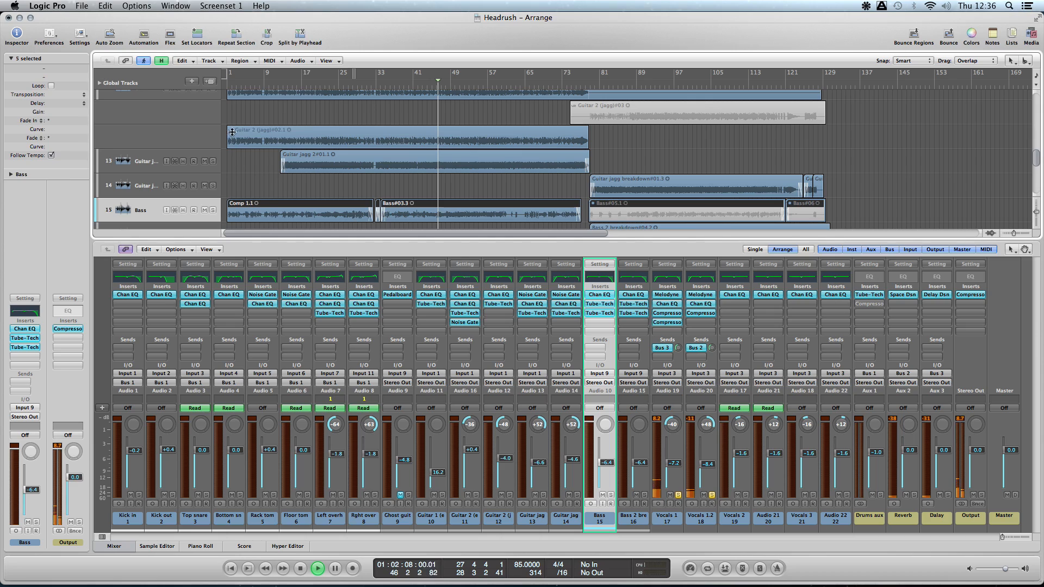
# - Unsolo both lead vocal channels, stop playback, and set the Vocals 1 and Vocals 1.2 faders to -0.4 dB
pyautogui.click(678, 494)
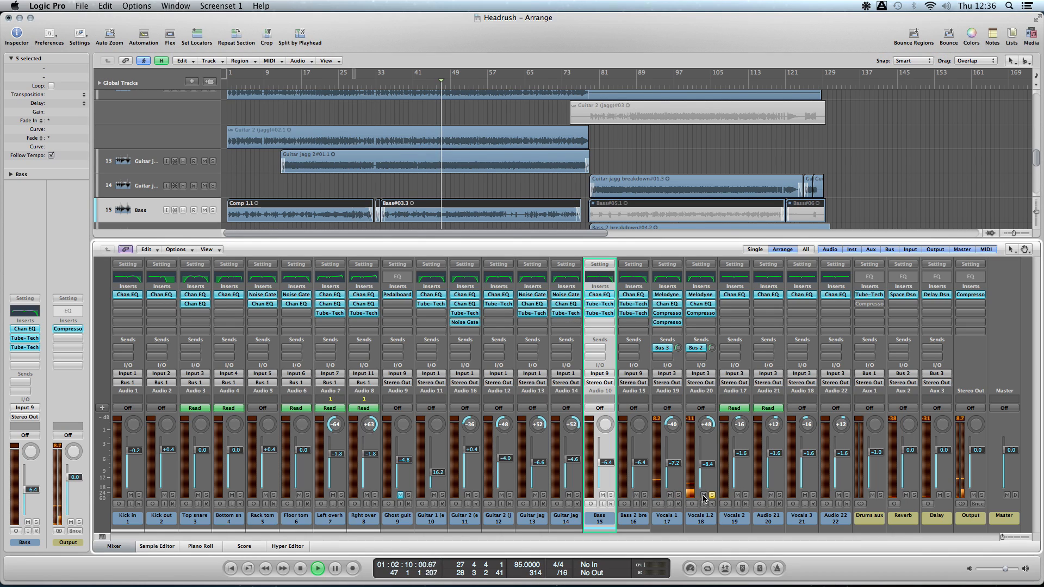
pyautogui.click(711, 495)
pyautogui.press('space')
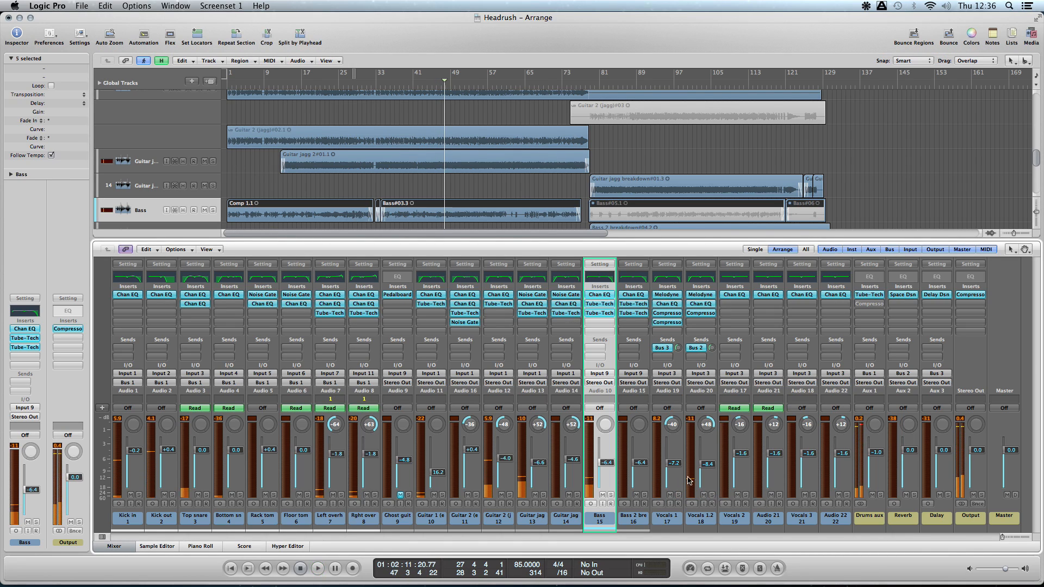
pyautogui.moveTo(673, 463); pyautogui.dragTo(707, 452)
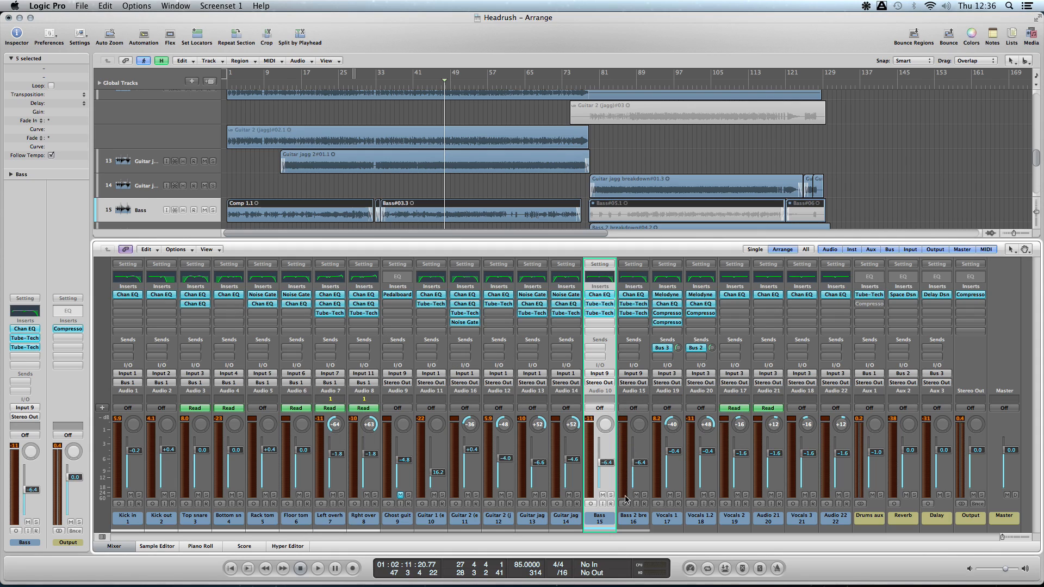
# - Solo Vocals 1 and Vocals 1.2, and loop playback over a cycle region from bar 40 to bar 53
pyautogui.click(678, 494)
pyautogui.click(712, 494)
pyautogui.scroll(-5, 427, 88)
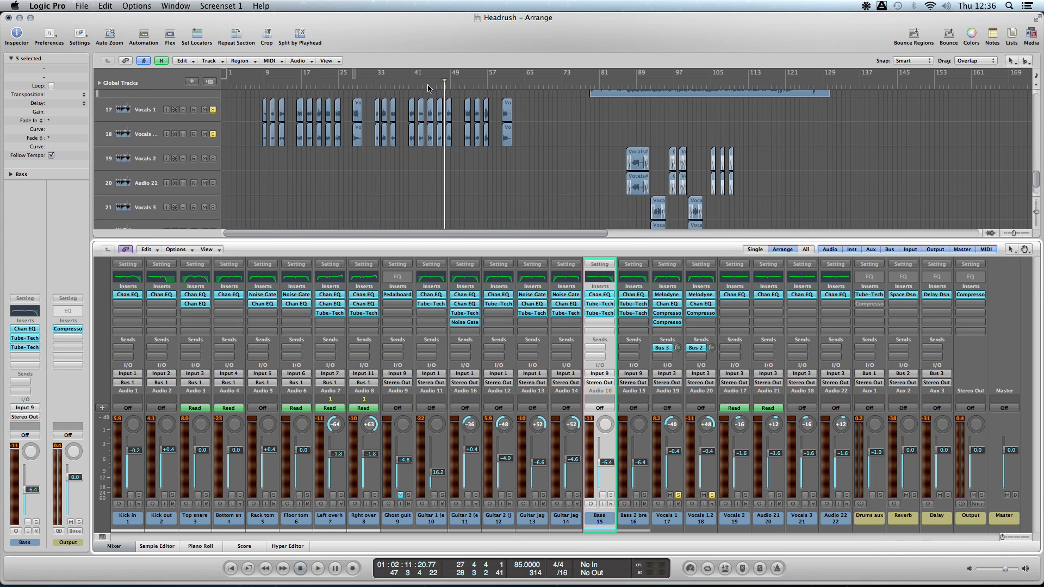
pyautogui.moveTo(410, 76); pyautogui.dragTo(465, 79)
pyautogui.press('space')
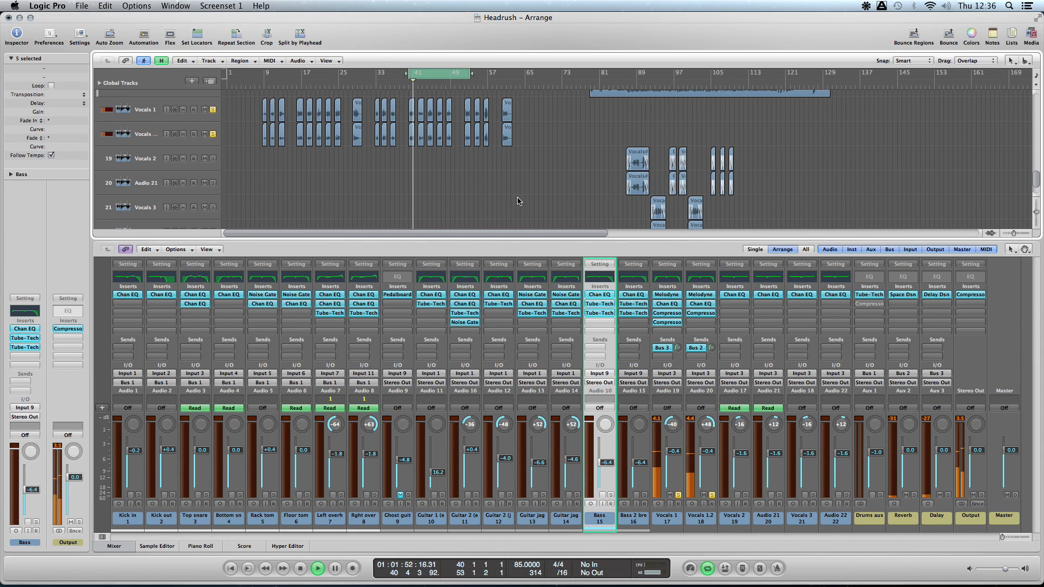
# - Isolate Vocals 1 with its fader at -15.0 dB, and open Delay Designer on the delay aux clear of the vocal regions
pyautogui.click(712, 495)
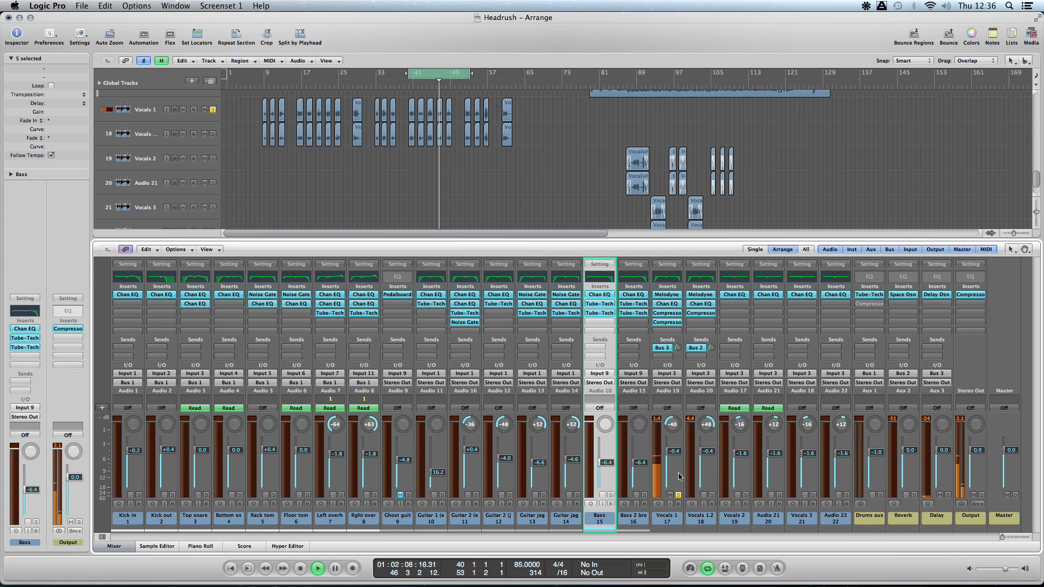
pyautogui.moveTo(675, 458); pyautogui.dragTo(674, 478)
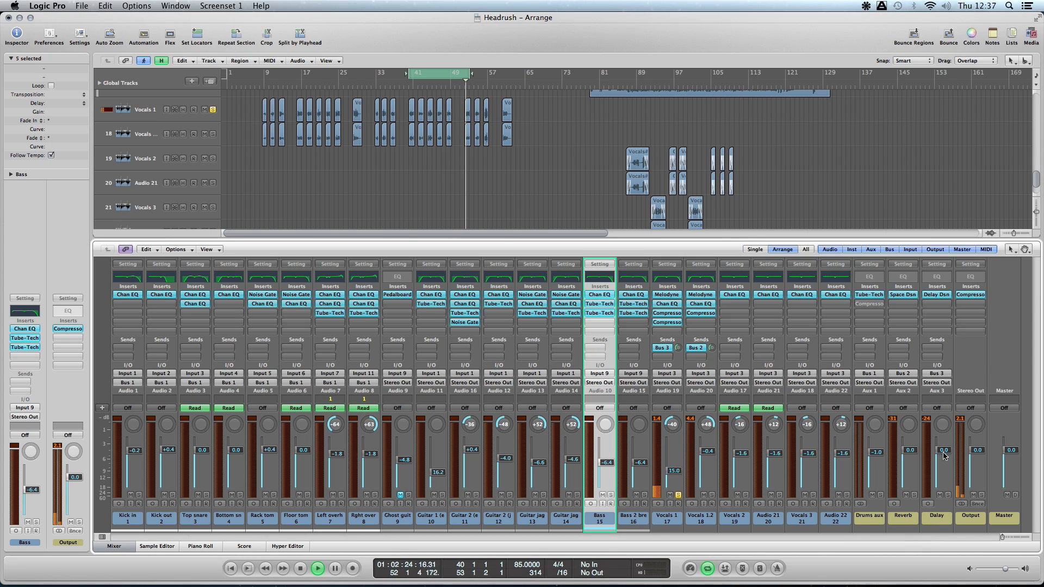
pyautogui.click(936, 294)
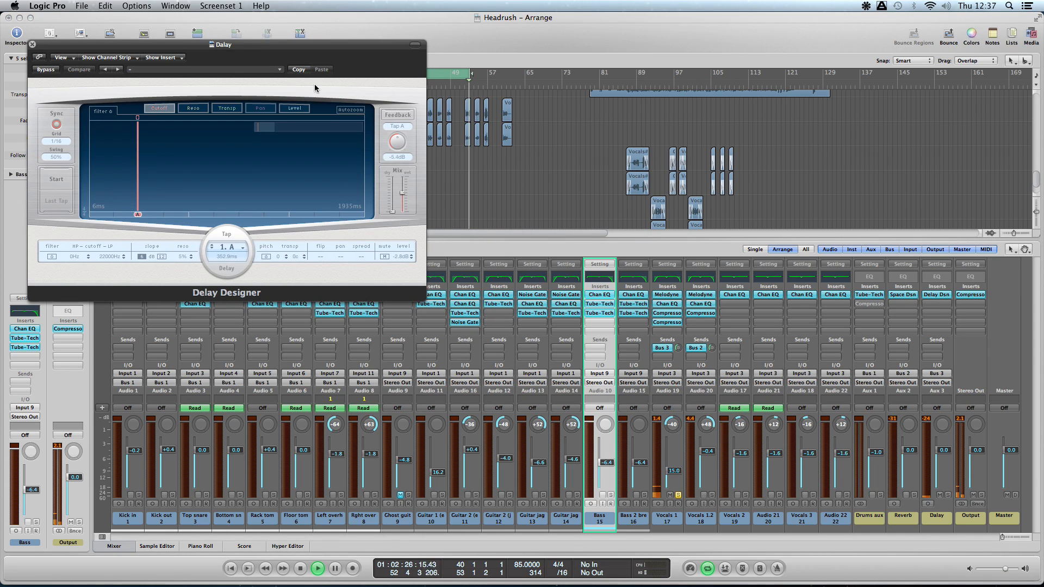
pyautogui.moveTo(238, 44); pyautogui.dragTo(664, 72)
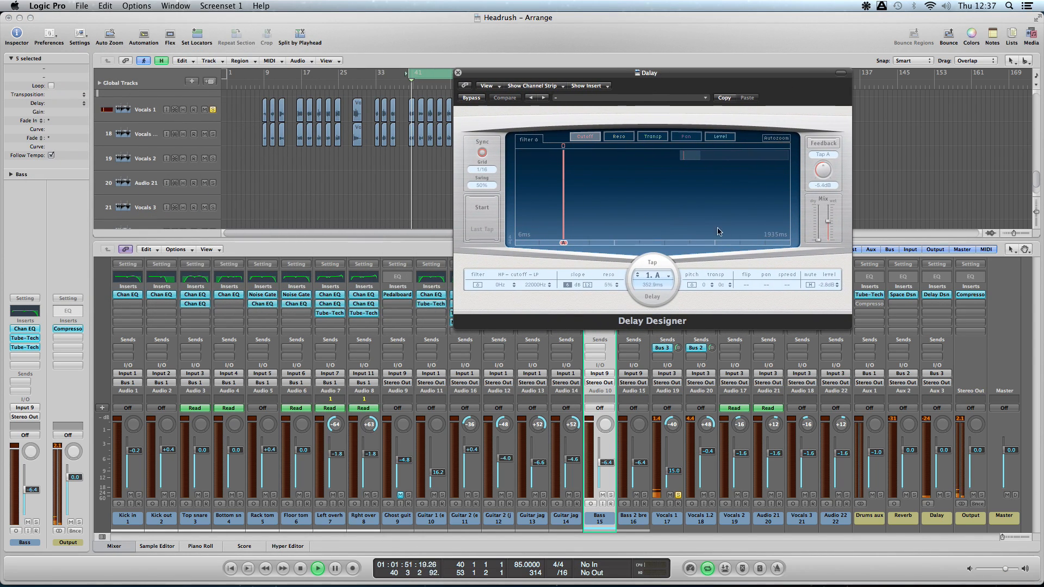
# - Demonstrate delay tap A at 1411.8 ms, return it to 352.9 ms, and close Delay Designer
pyautogui.moveTo(562, 244); pyautogui.dragTo(720, 246)
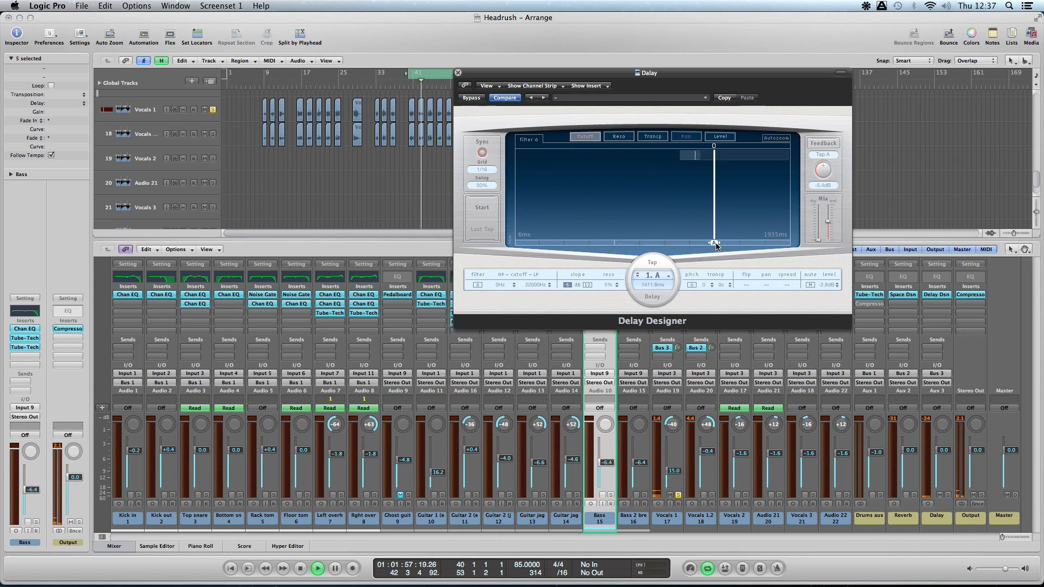
pyautogui.moveTo(715, 245); pyautogui.dragTo(563, 247)
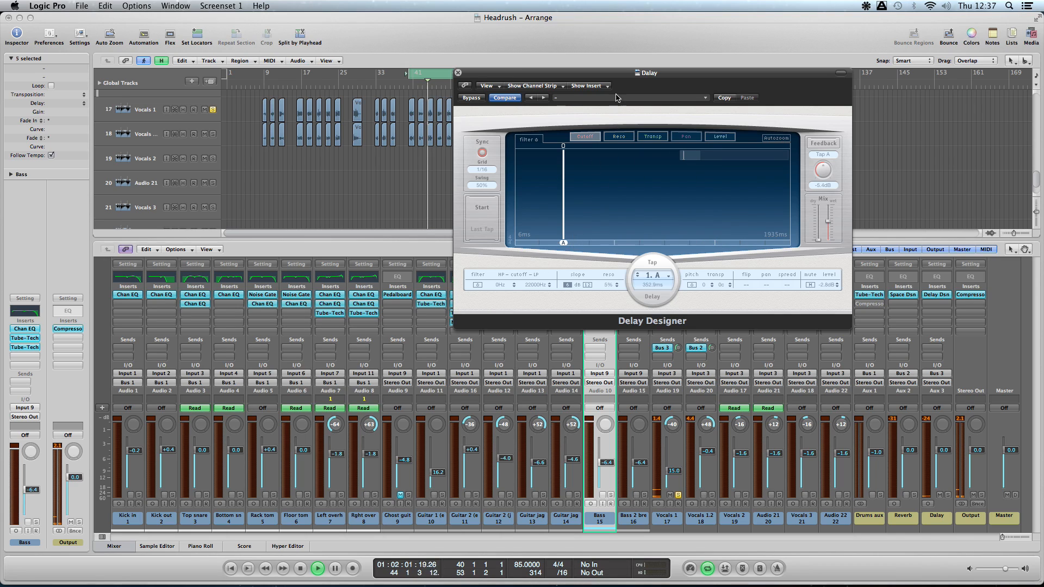
pyautogui.click(459, 72)
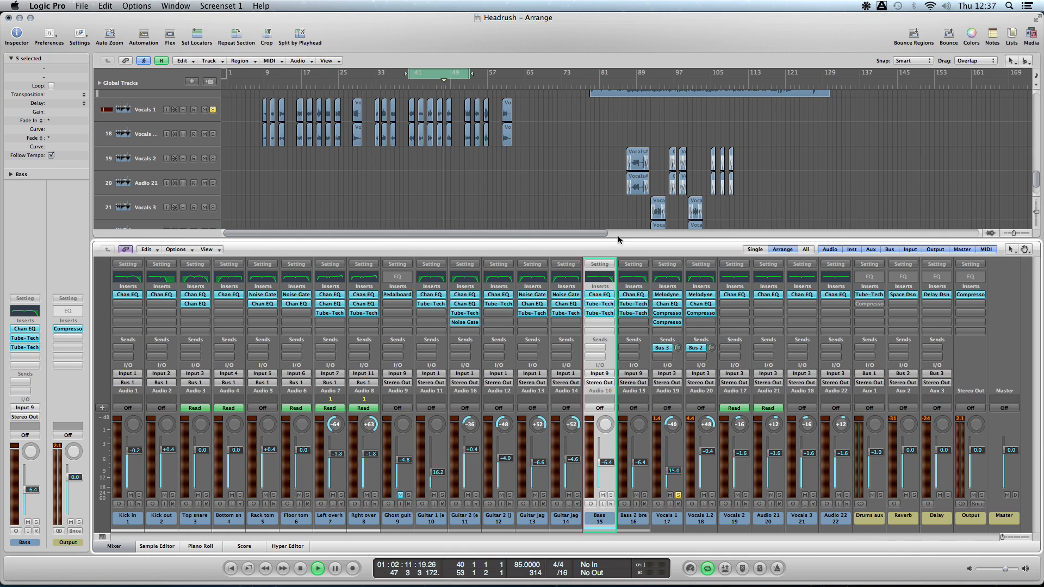
# - Switch the solo to Vocals 1.2, lower its fader to -4.1 dB, and demonstrate its Bus 2 send level
pyautogui.click(711, 495)
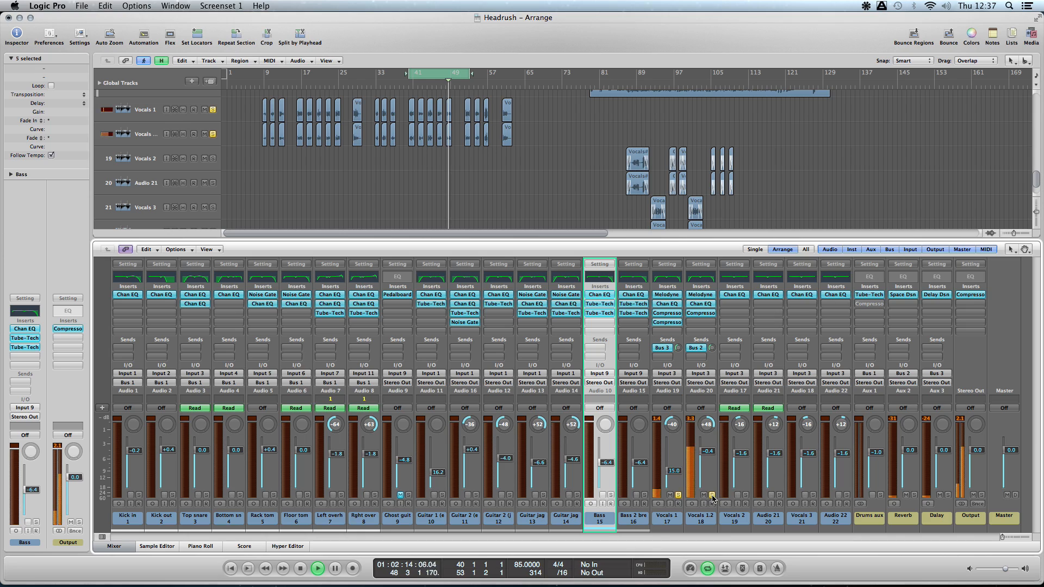
pyautogui.click(678, 496)
pyautogui.moveTo(708, 451)
pyautogui.mouseDown()
pyautogui.moveTo(708, 469)
pyautogui.moveTo(710, 449)
pyautogui.mouseUp()
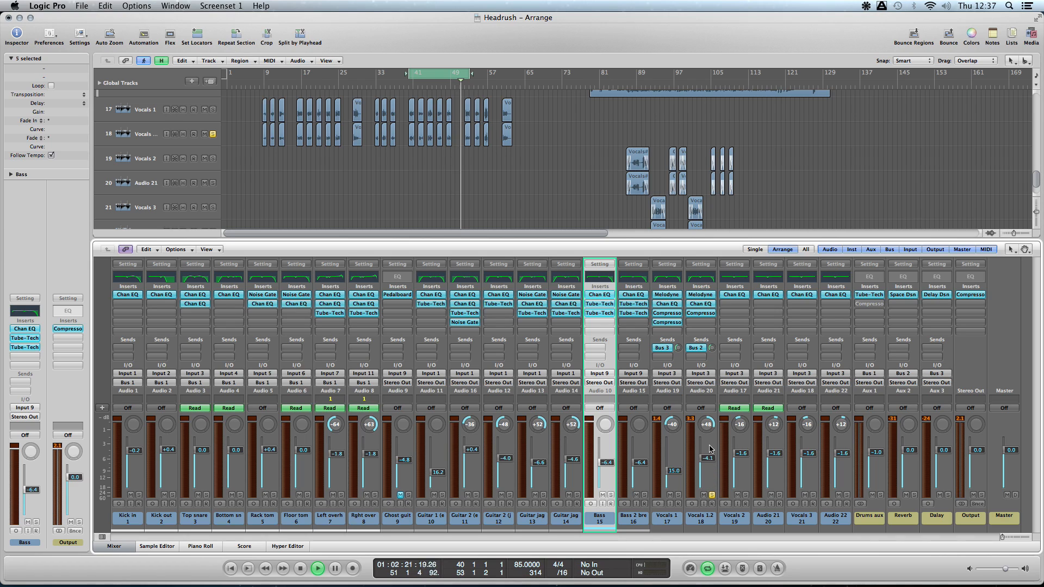
pyautogui.moveTo(711, 348); pyautogui.dragTo(712, 346)
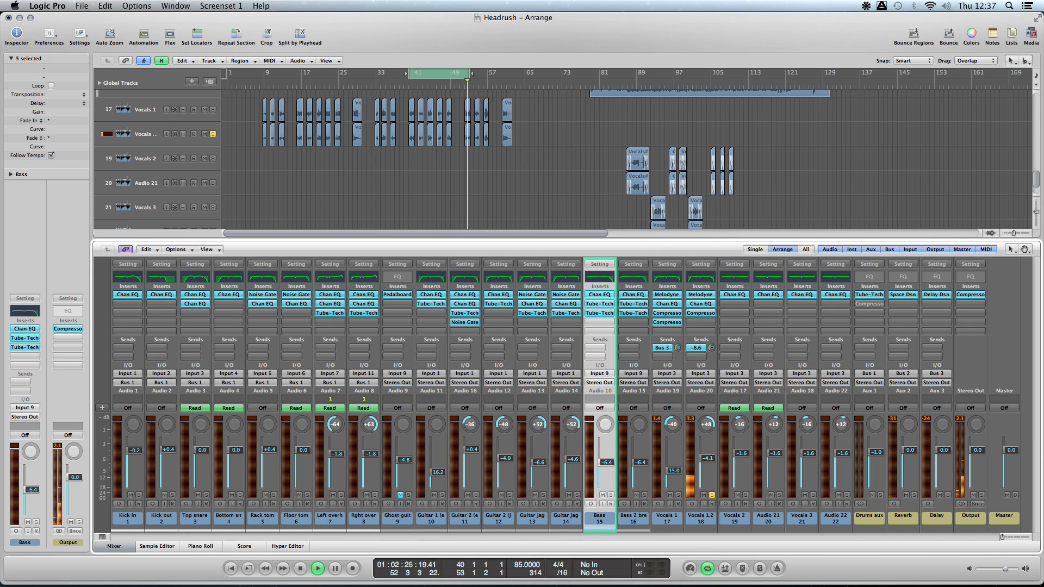
pyautogui.moveTo(711, 347); pyautogui.dragTo(713, 352)
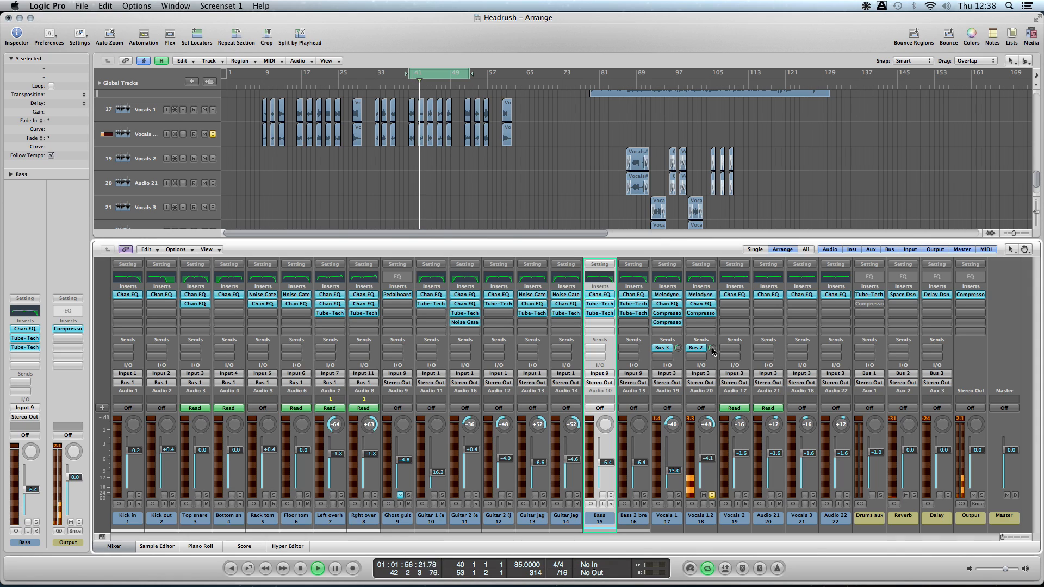
# - Lower the Vocals 1.2 fader to -16.6 dB and open Space Designer on the Reverb channel
pyautogui.moveTo(708, 459); pyautogui.dragTo(707, 474)
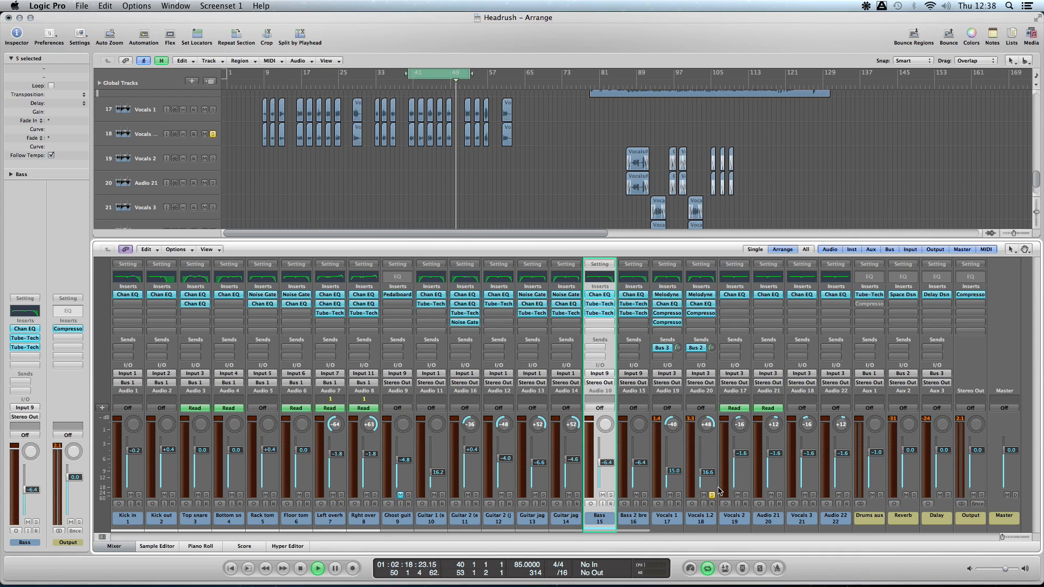
pyautogui.click(903, 295)
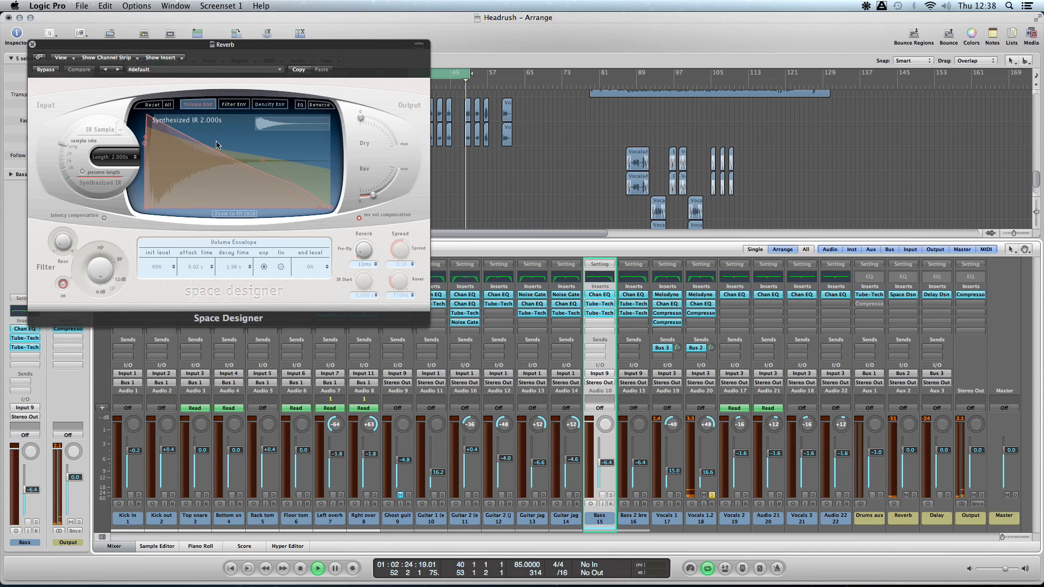
# - View Space Designer's filter envelope, switch back to the volume envelope, and close the plug-in
pyautogui.click(229, 104)
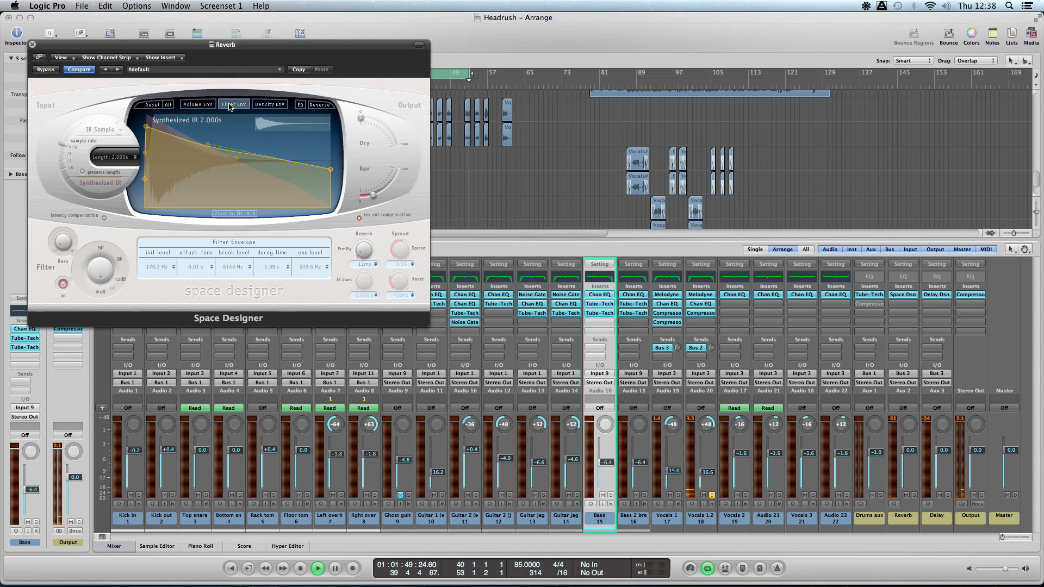
pyautogui.click(202, 104)
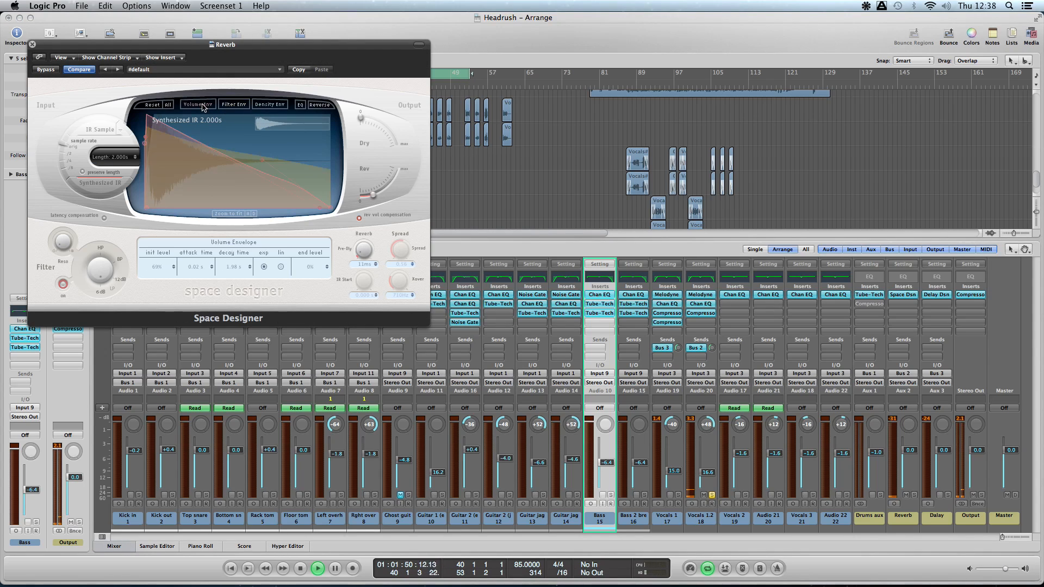
pyautogui.click(32, 45)
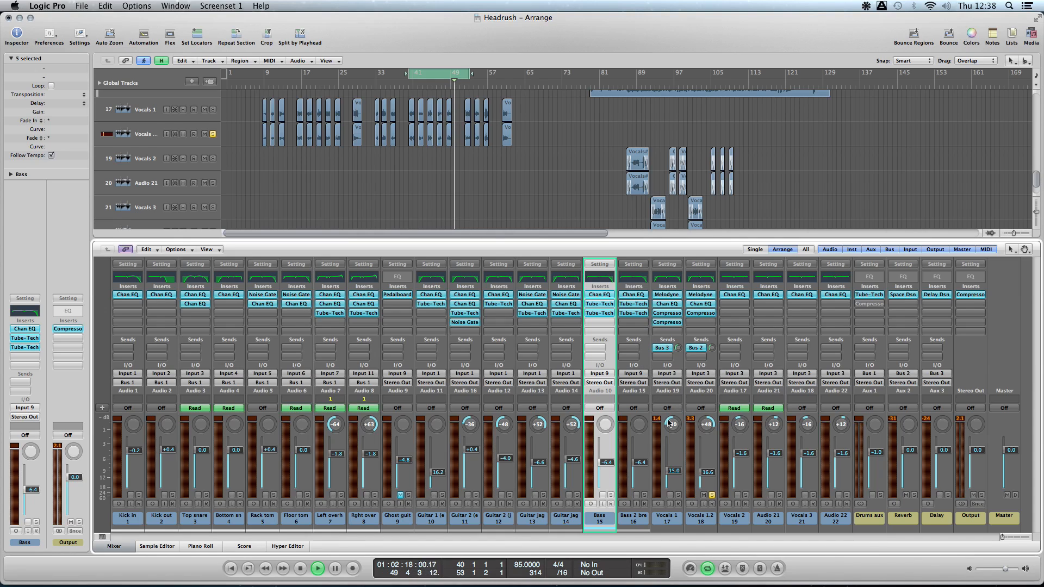
# - Unsolo Vocals 1.2, raise the Vocals 1 and Vocals 1.2 faders to -0.4 dB, and stop the looped playback with cycling off
pyautogui.click(712, 495)
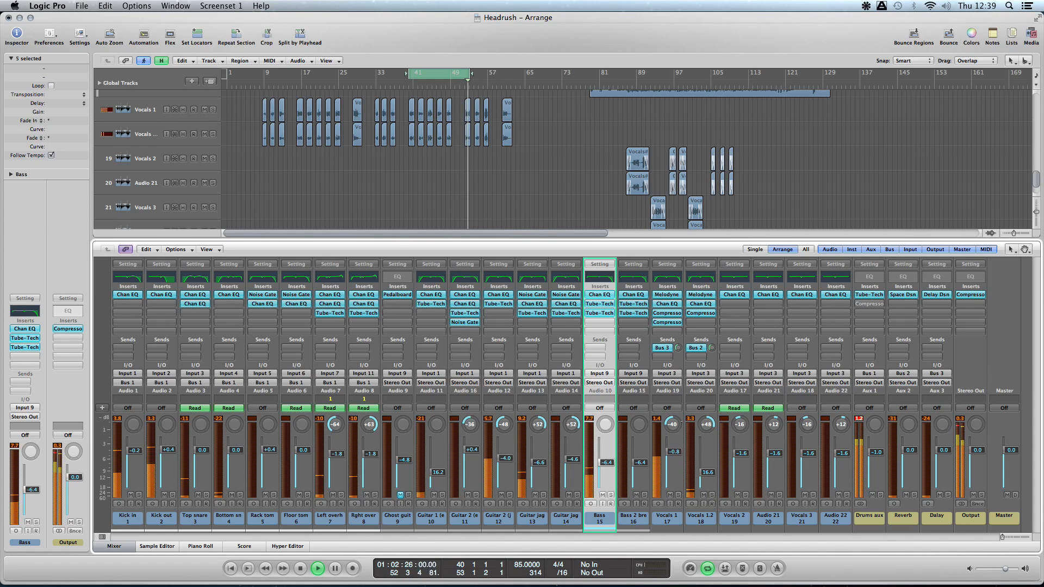
pyautogui.moveTo(673, 450); pyautogui.dragTo(707, 451)
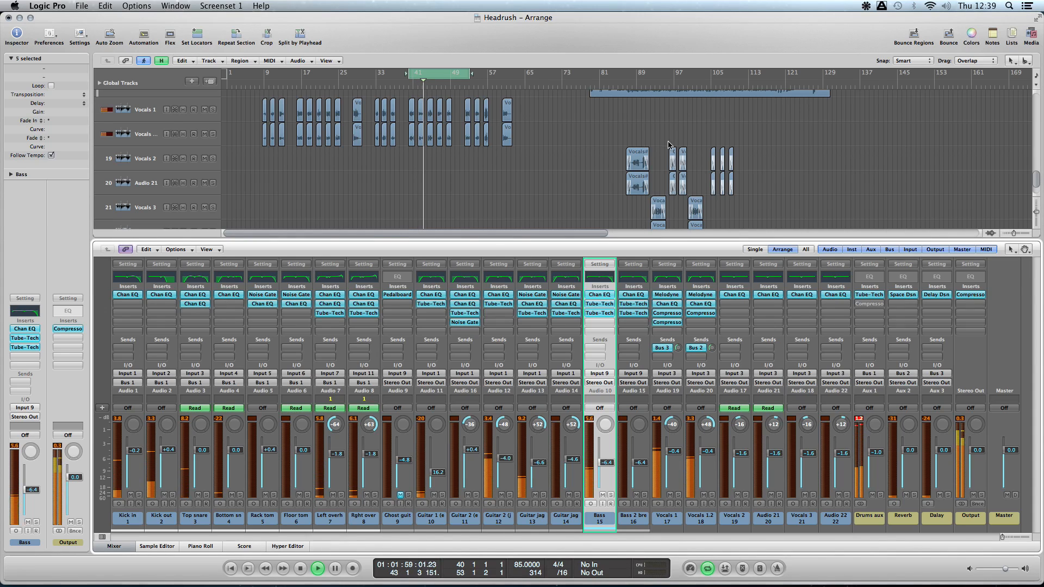
pyautogui.press('space')
pyautogui.click(442, 77)
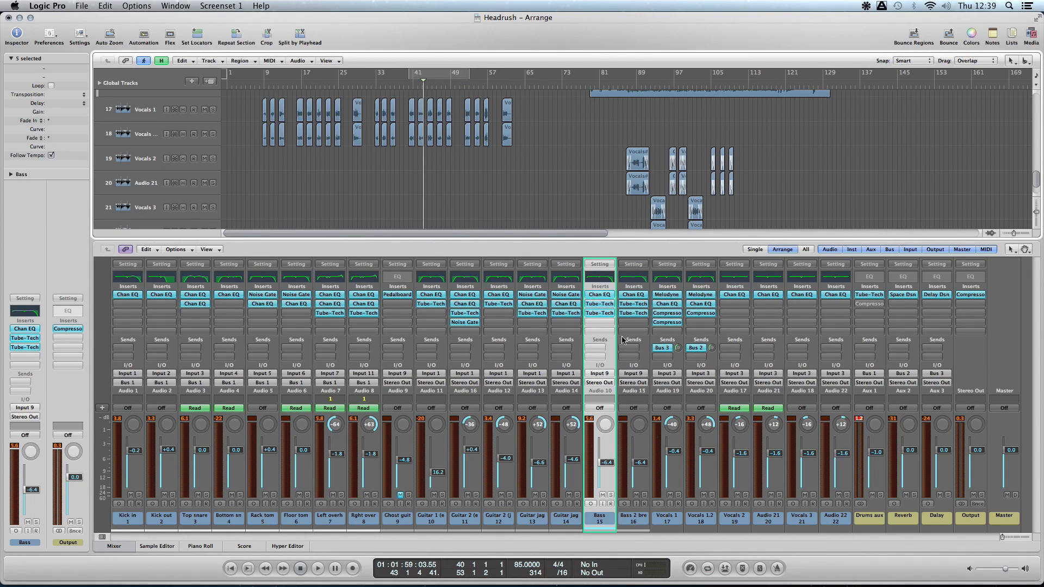
# - Open Melodyne on the Vocals 1 channel and audition the first vocal phrase around bars 8 to 10
pyautogui.click(674, 516)
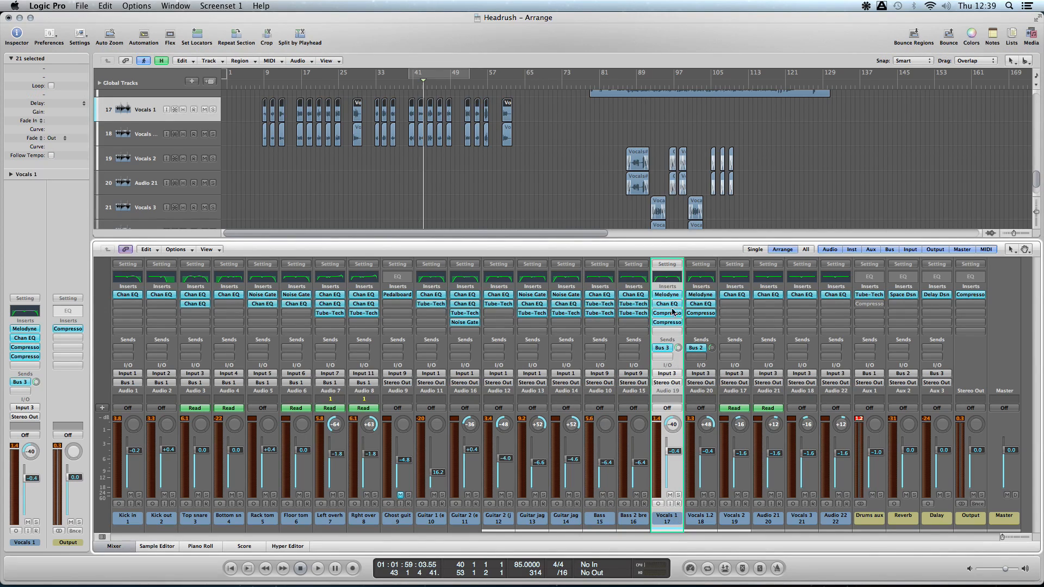
pyautogui.click(672, 297)
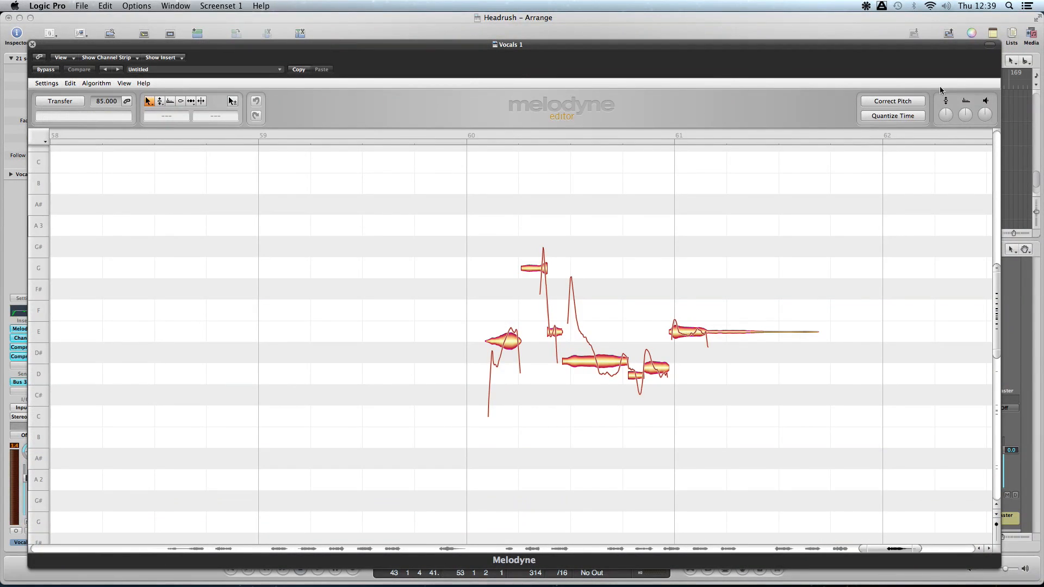
pyautogui.hscroll(-20, 576, 315)
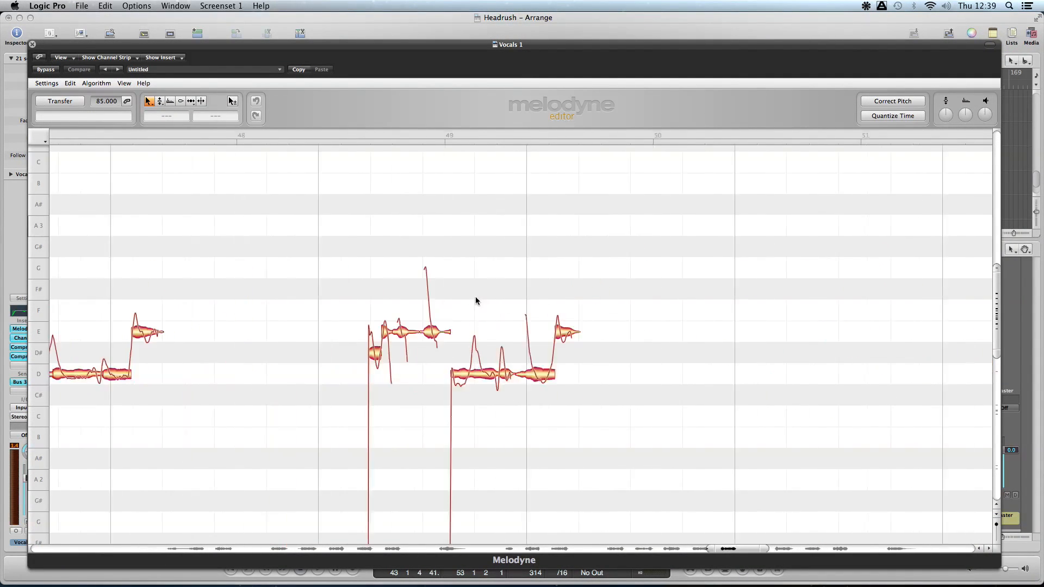
pyautogui.moveTo(200, 546); pyautogui.dragTo(186, 551)
pyautogui.hscroll(-3, 242, 253)
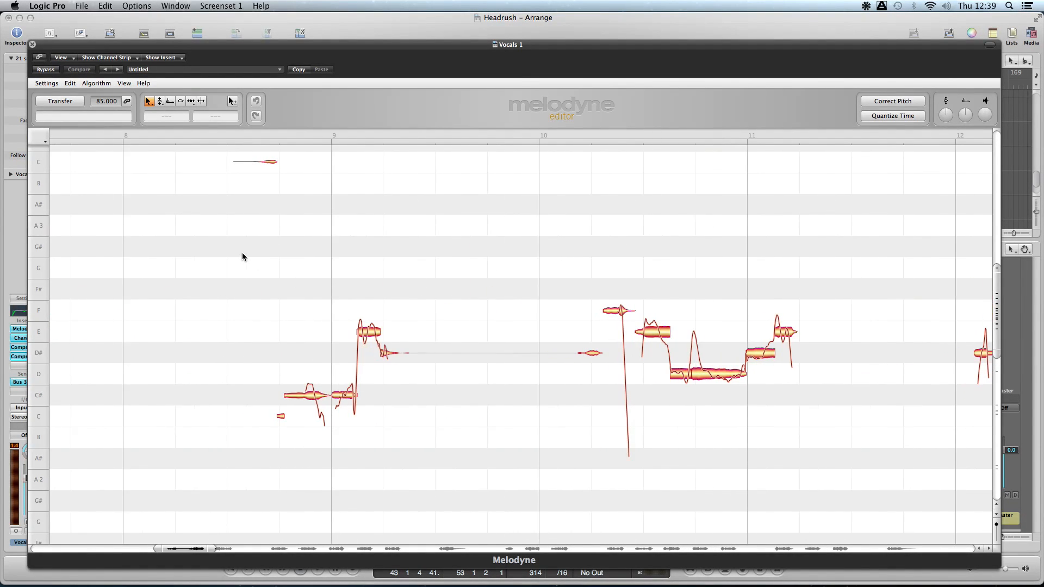
pyautogui.press('space')
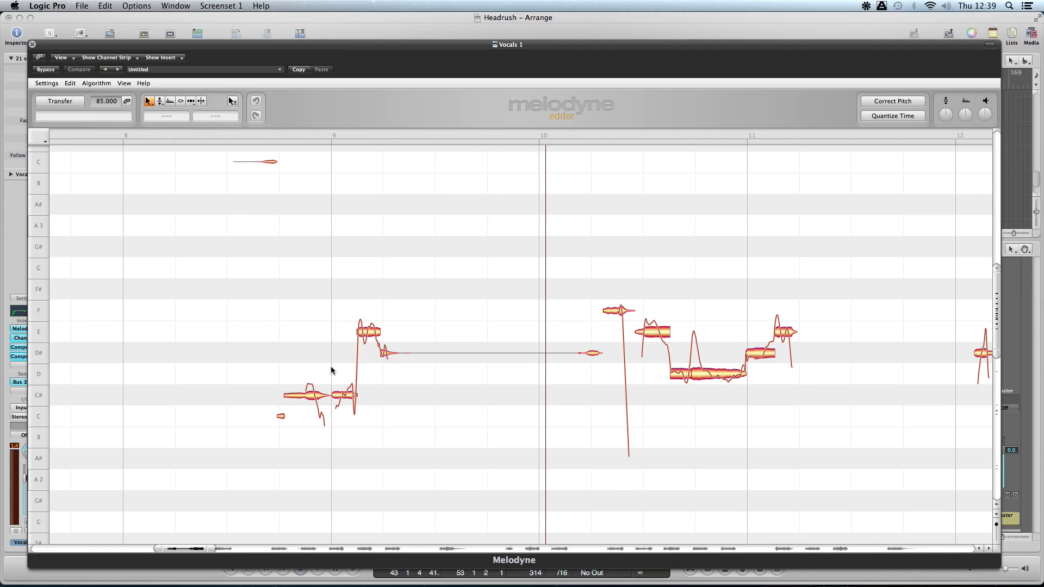
pyautogui.press('space')
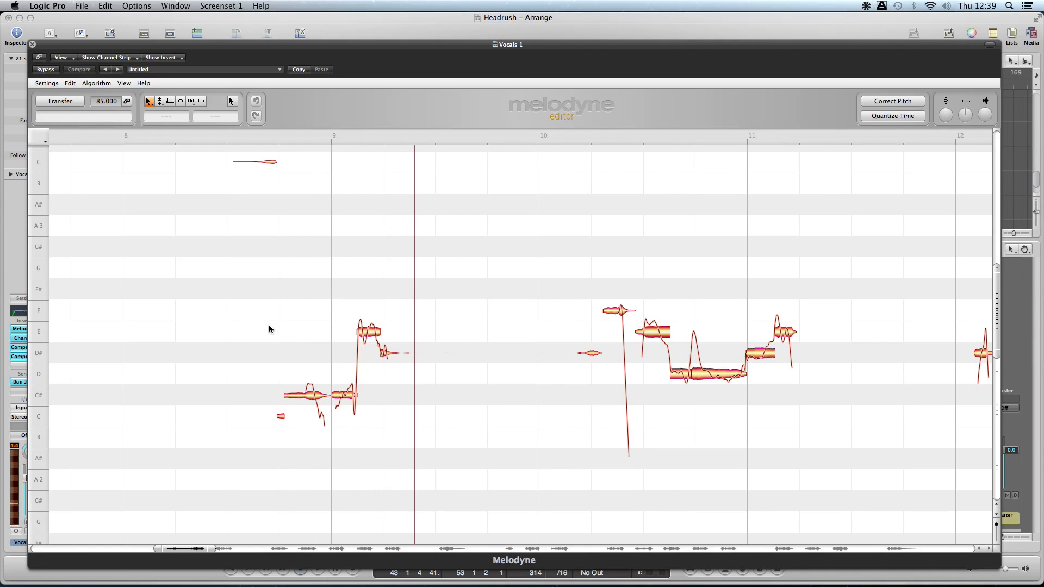
pyautogui.moveTo(500, 47)
pyautogui.mouseDown()
pyautogui.moveTo(234, 266)
pyautogui.moveTo(462, 492)
pyautogui.moveTo(498, 16)
pyautogui.moveTo(516, 35)
pyautogui.mouseUp()
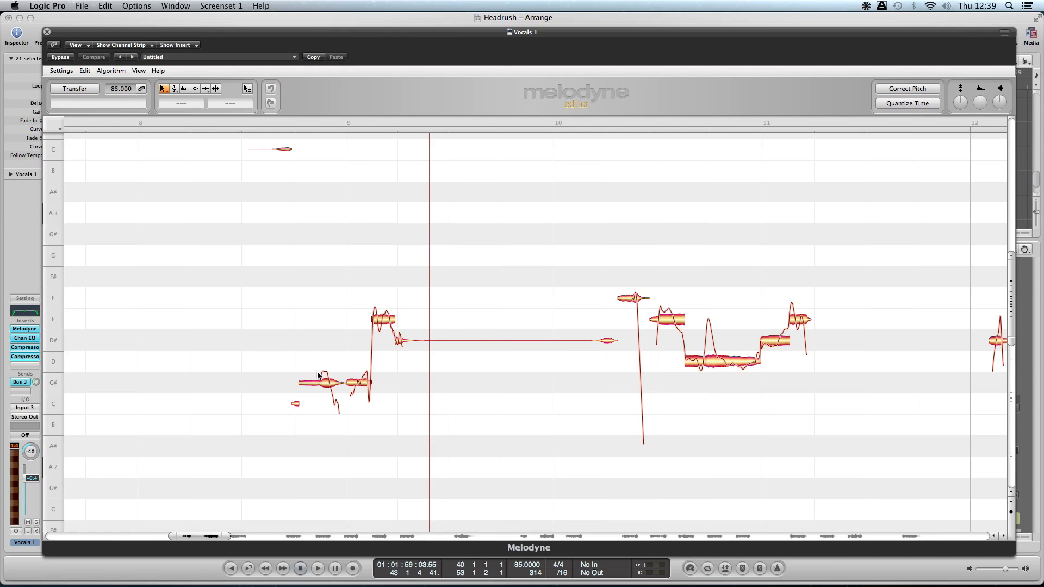
# - Play the opening vocal notes in Melodyne and look through the following phrases up to the last one at bar 60
pyautogui.doubleClick(281, 338)
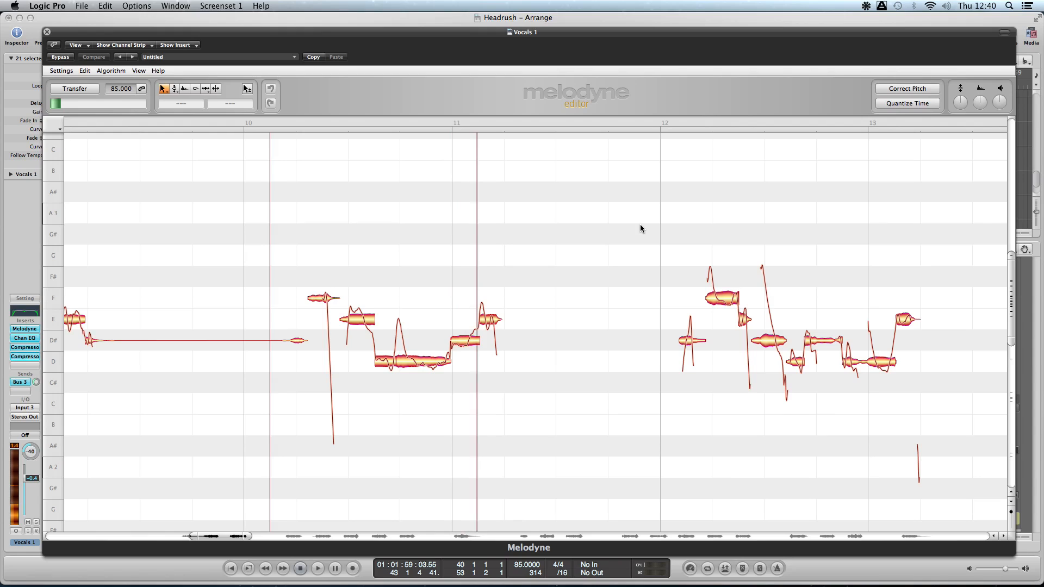
pyautogui.hscroll(10, 630, 233)
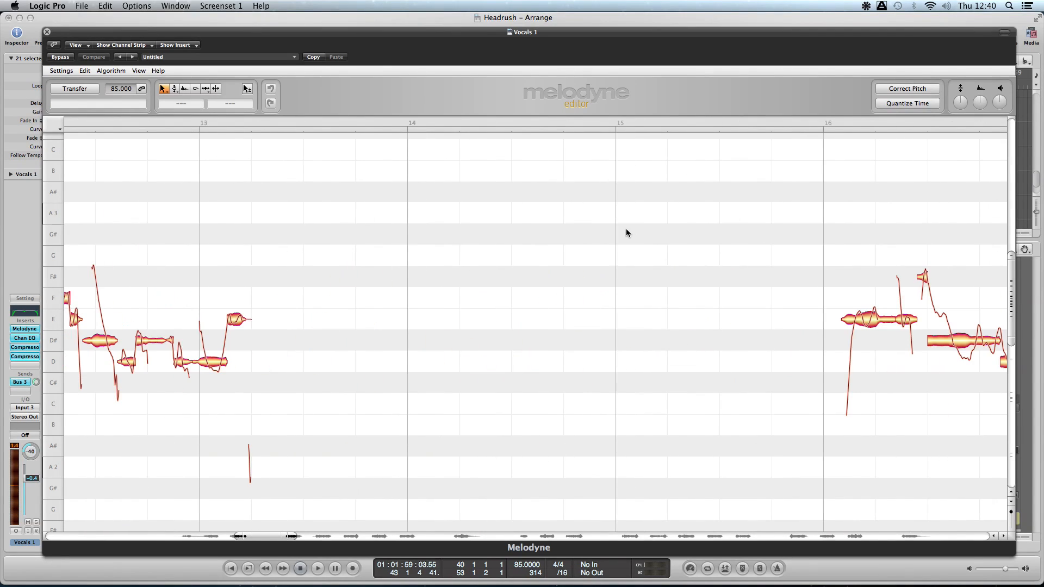
pyautogui.hscroll(10, 631, 254)
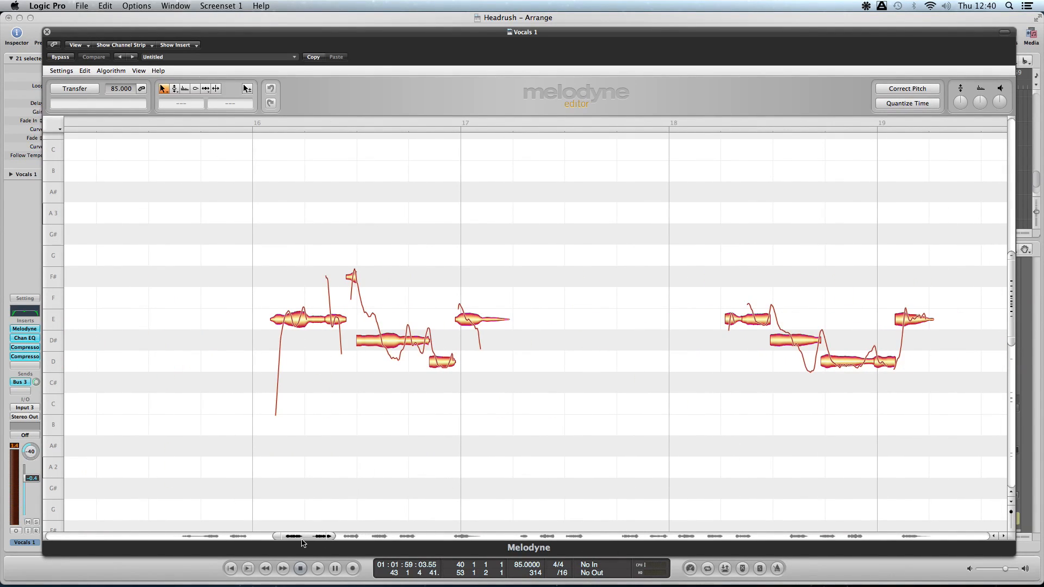
pyautogui.moveTo(303, 537); pyautogui.dragTo(888, 505)
pyautogui.moveTo(544, 211); pyautogui.dragTo(890, 444)
pyautogui.click(782, 246)
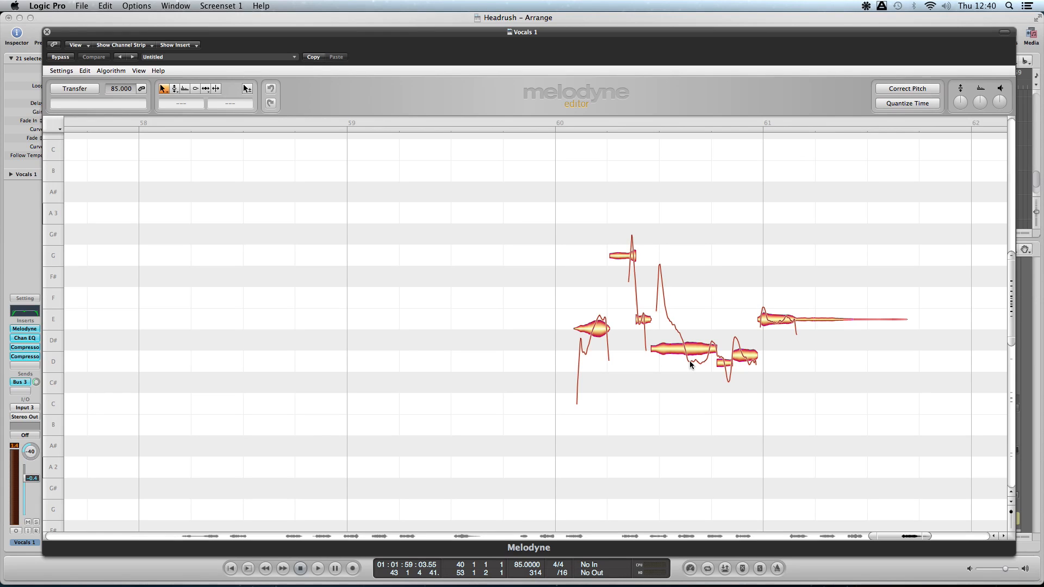
# - Raise the long note in the bar 60 phrase to D# 3 and play the phrase
pyautogui.moveTo(669, 352); pyautogui.dragTo(671, 340)
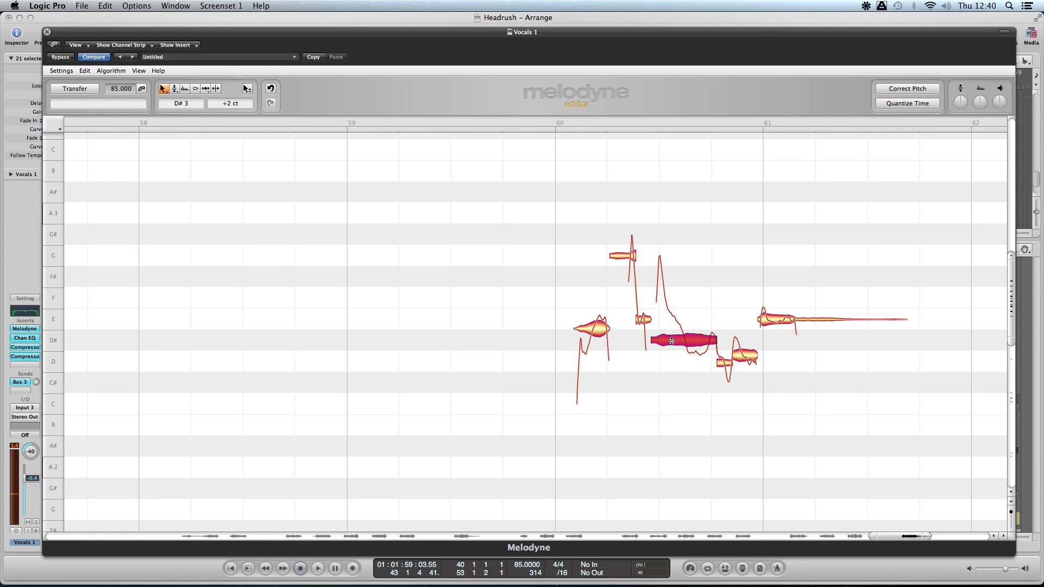
pyautogui.doubleClick(562, 266)
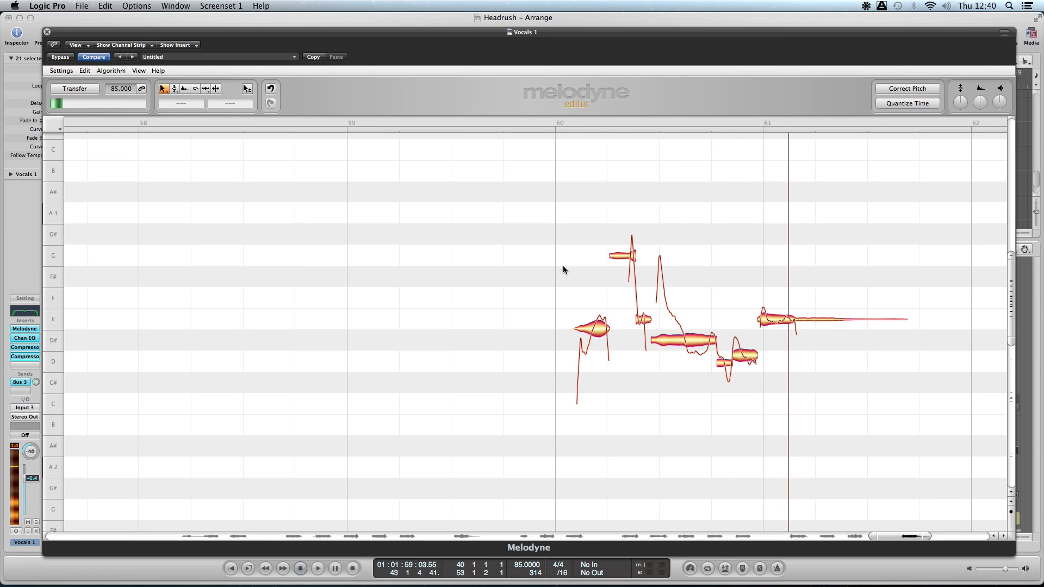
pyautogui.click(563, 266)
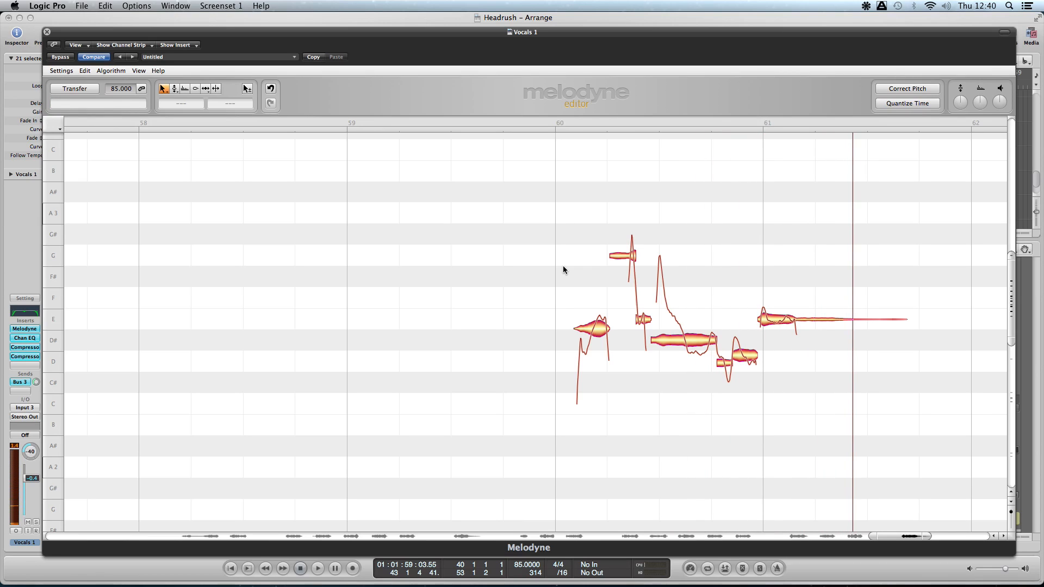
# - Undo the long note's pitch change and replay the bar 60 phrase for comparison
pyautogui.click(669, 343)
pyautogui.click(699, 277)
pyautogui.press('super+z')
pyautogui.doubleClick(558, 252)
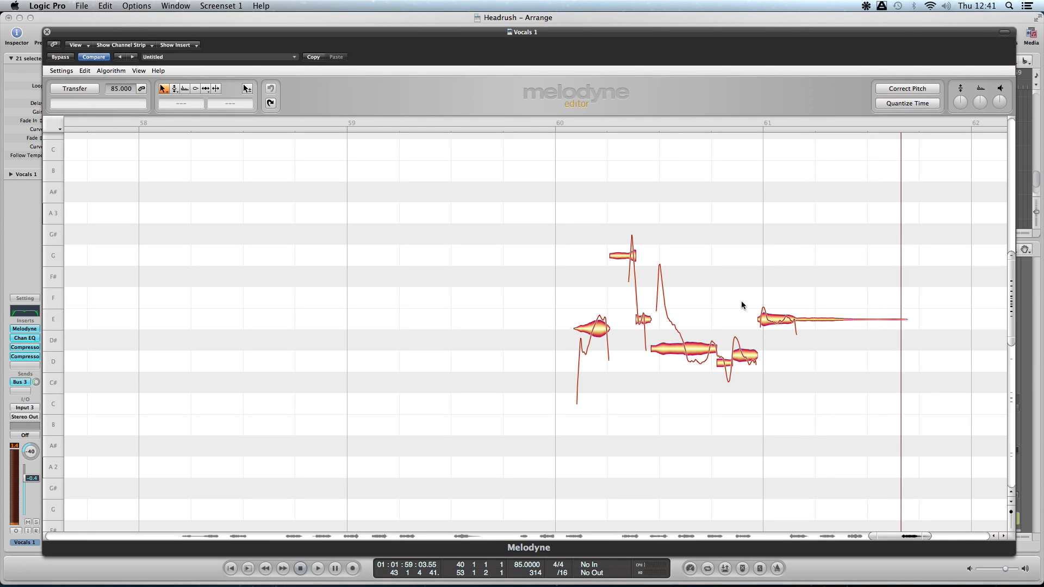
# - Stop the phrase playback and close Melodyne
pyautogui.press('space')
pyautogui.hscroll(-10, 742, 270)
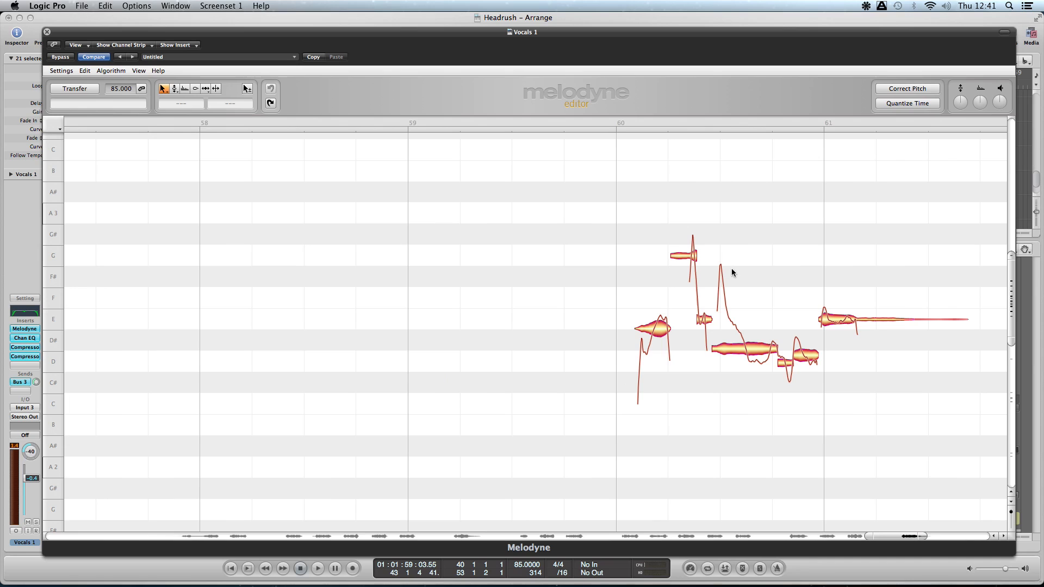
pyautogui.click(47, 32)
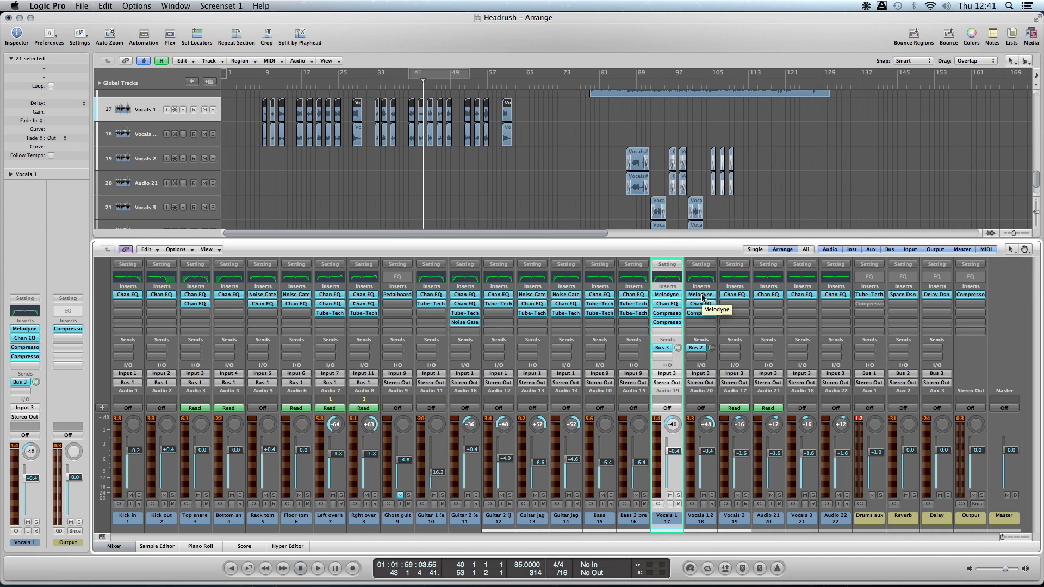
# - Hide the mixer, play the song briefly from the beginning, and return the playhead to the start
pyautogui.click(123, 550)
pyautogui.click(518, 463)
pyautogui.press('Return')
pyautogui.press('space')
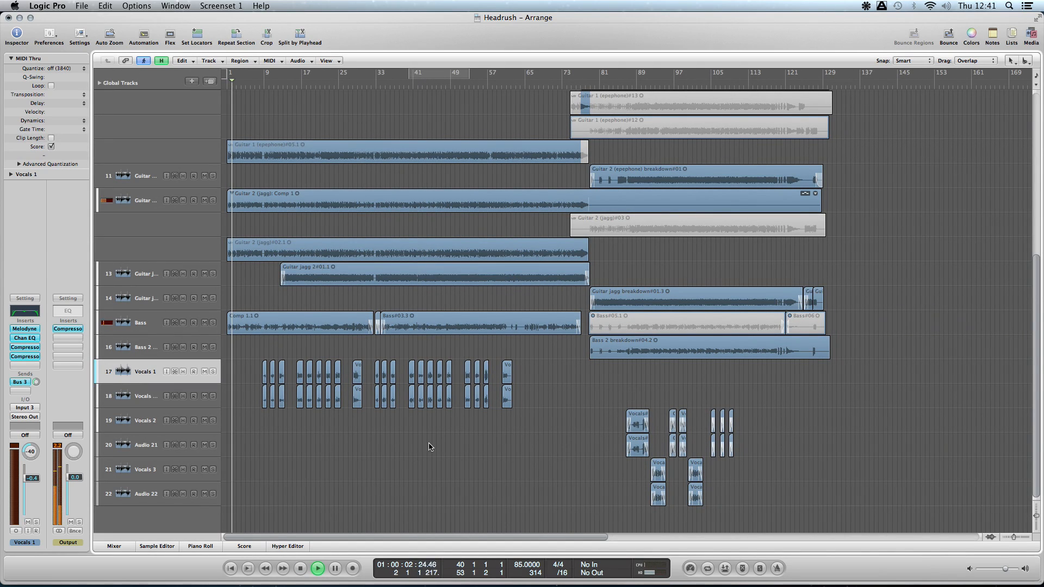
pyautogui.press('space')
pyautogui.press('Return')
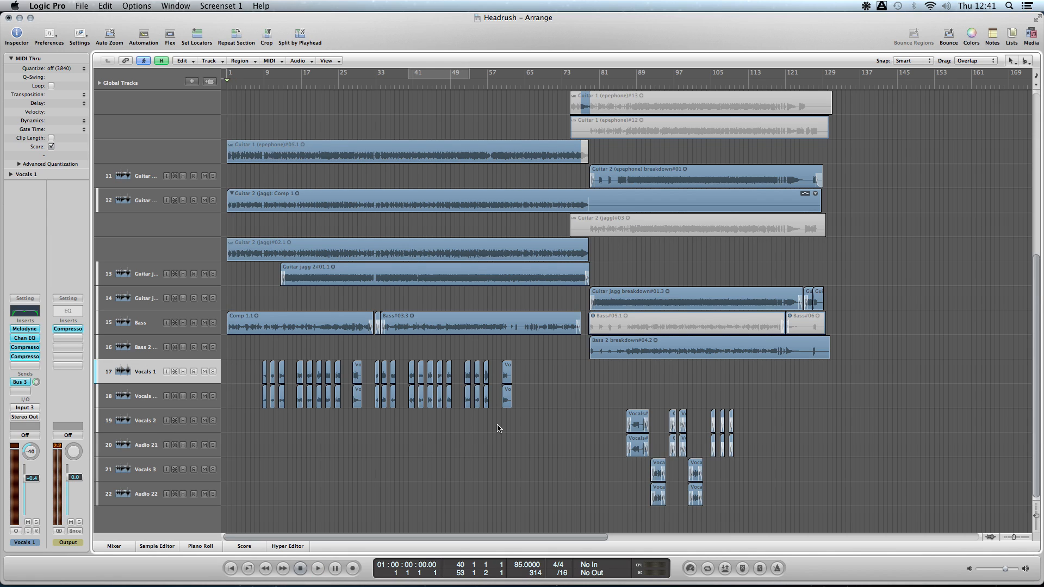
# - Show the track automation and examine the volume curves on Vocals 2 and Audio 21 around bar 109
pyautogui.press('a')
pyautogui.scroll(-5, 543, 413)
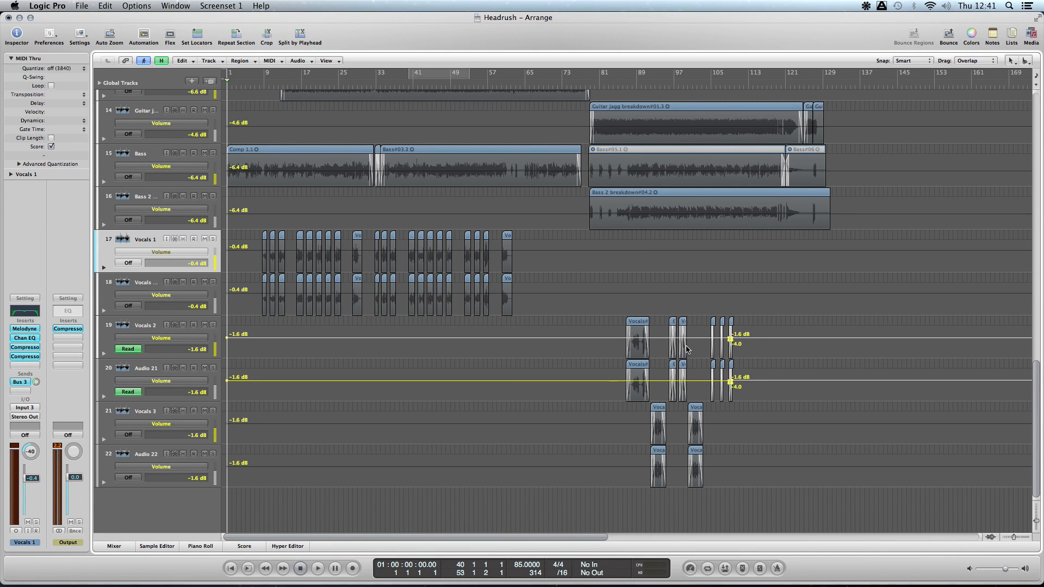
pyautogui.press('super+Right')
pyautogui.moveTo(385, 536); pyautogui.dragTo(677, 516)
pyautogui.hscroll(-4, 570, 478)
pyautogui.hscroll(-5, 569, 478)
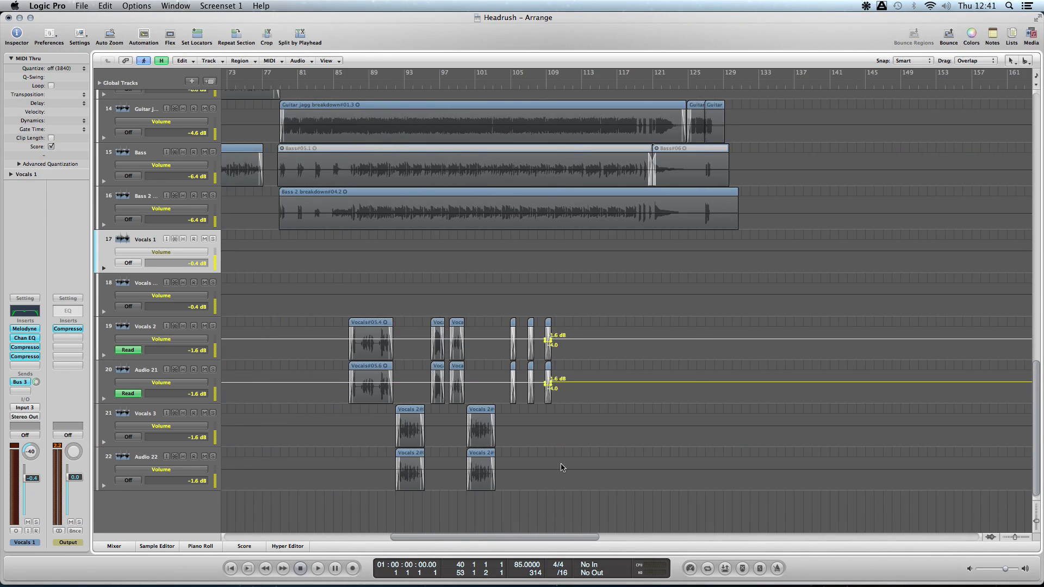
pyautogui.press('super+Right')
pyautogui.press('super+Right')
pyautogui.press('super+Right')
pyautogui.press('super+Right')
pyautogui.press('super+Right')
pyautogui.press('super+Down')
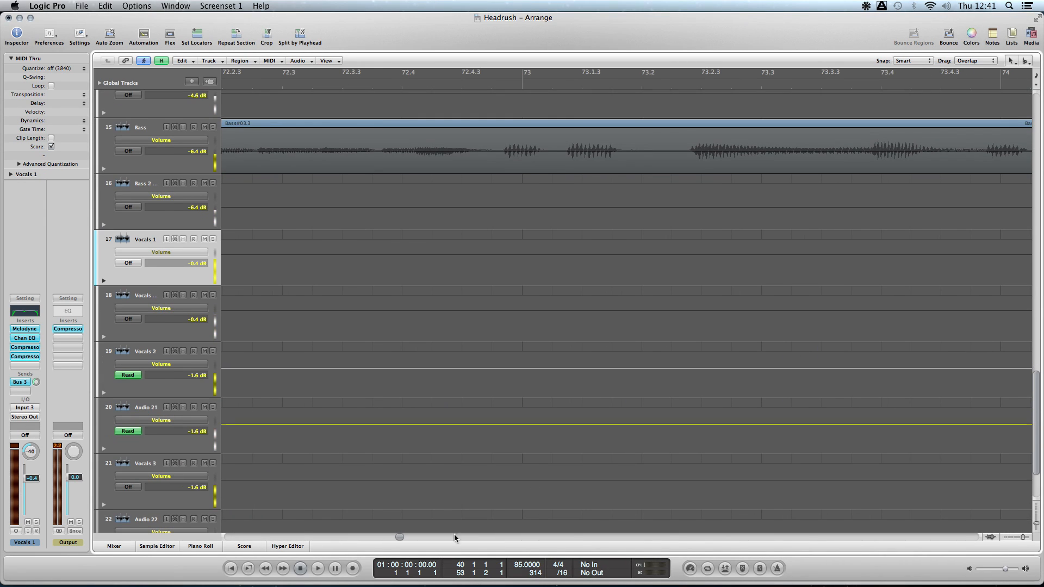
pyautogui.moveTo(399, 536); pyautogui.dragTo(487, 526)
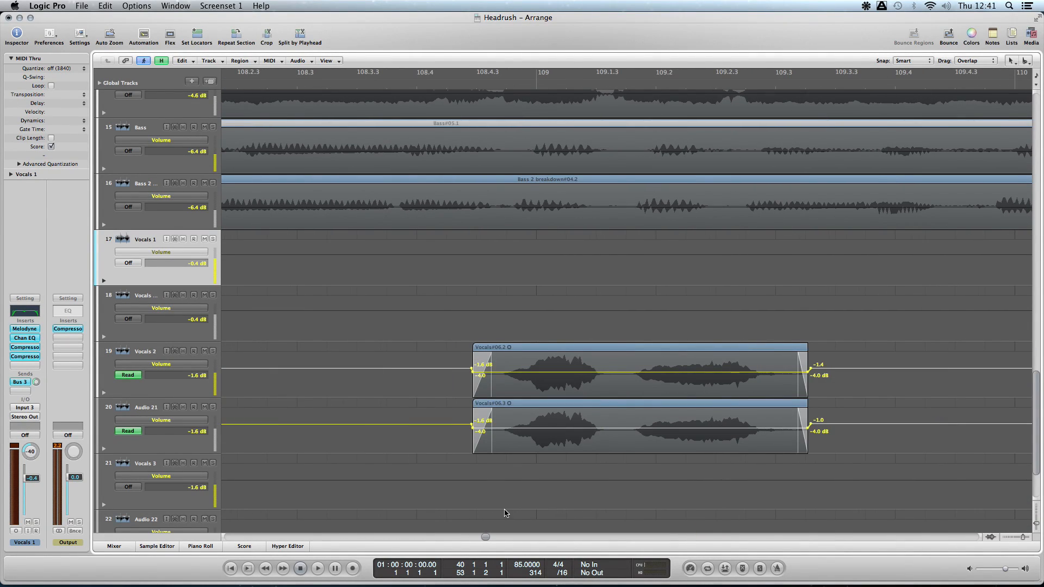
# - Examine the volume automation on the snare, floor tom and overhead tracks around bars 78 to 87
pyautogui.hotkey('ctrl', 'Left')
pyautogui.hotkey('ctrl', 'Left')
pyautogui.hotkey('ctrl', 'Left')
pyautogui.hotkey('ctrl', 'Left')
pyautogui.hotkey('ctrl', 'Left')
pyautogui.hotkey('ctrl', 'Left')
pyautogui.hotkey('ctrl', 'Left')
pyautogui.hotkey('ctrl', 'Left')
pyautogui.hotkey('ctrl', 'Left')
pyautogui.hotkey('ctrl', 'Left')
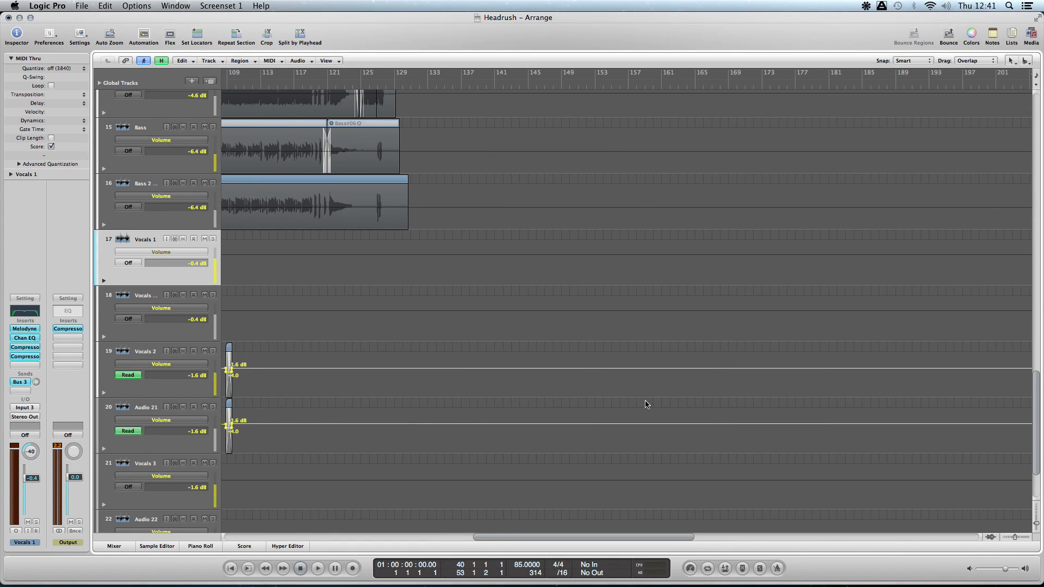
pyautogui.hotkey('ctrl', 'Up')
pyautogui.hotkey('ctrl', 'Up')
pyautogui.hotkey('ctrl', 'Up')
pyautogui.hotkey('ctrl', 'Up')
pyautogui.hscroll(-17, 645, 405)
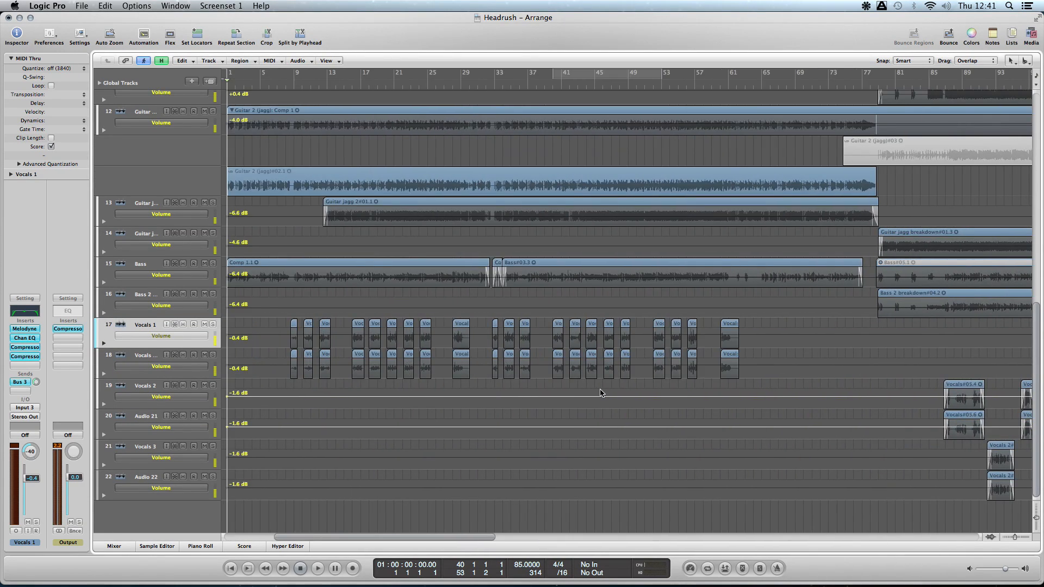
pyautogui.scroll(8, 601, 392)
pyautogui.scroll(3, 601, 392)
pyautogui.hscroll(8, 601, 392)
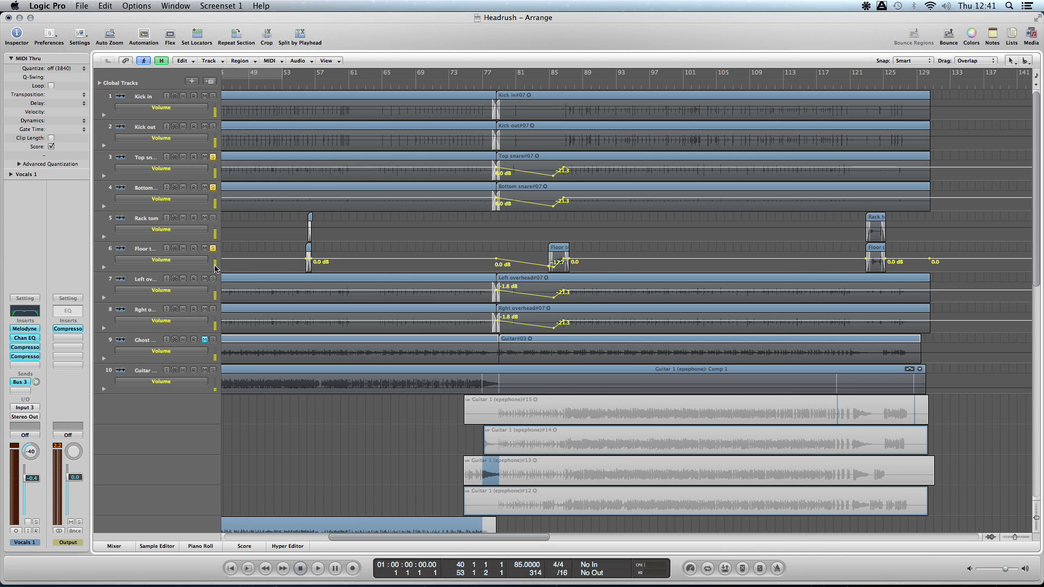
# - Solo the overheads along with the snare and floor tom tracks, and play their volume automation from about bar 76
pyautogui.moveTo(213, 279); pyautogui.dragTo(215, 334)
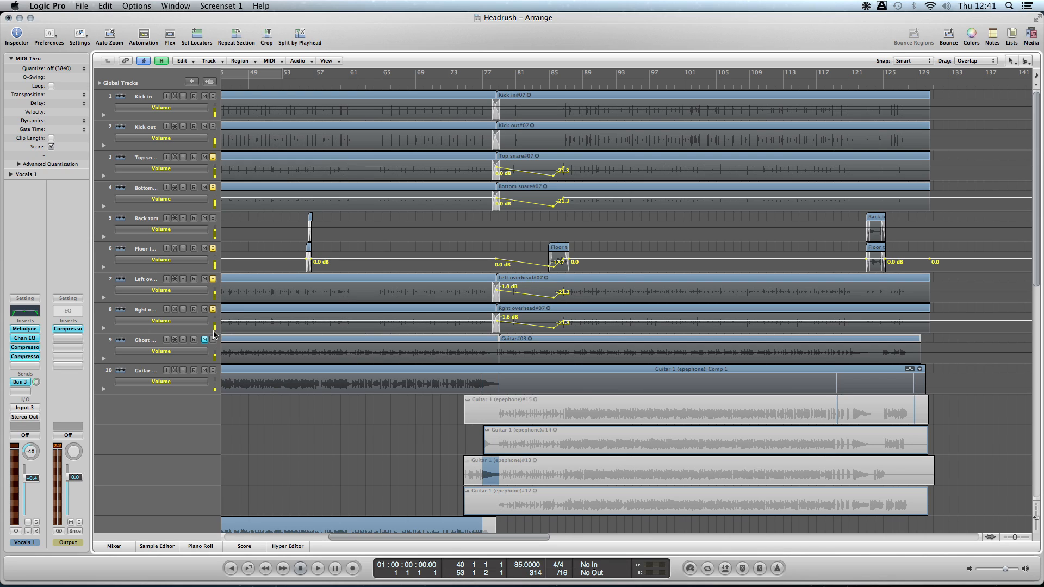
pyautogui.click(214, 249)
pyautogui.click(482, 83)
pyautogui.press('space')
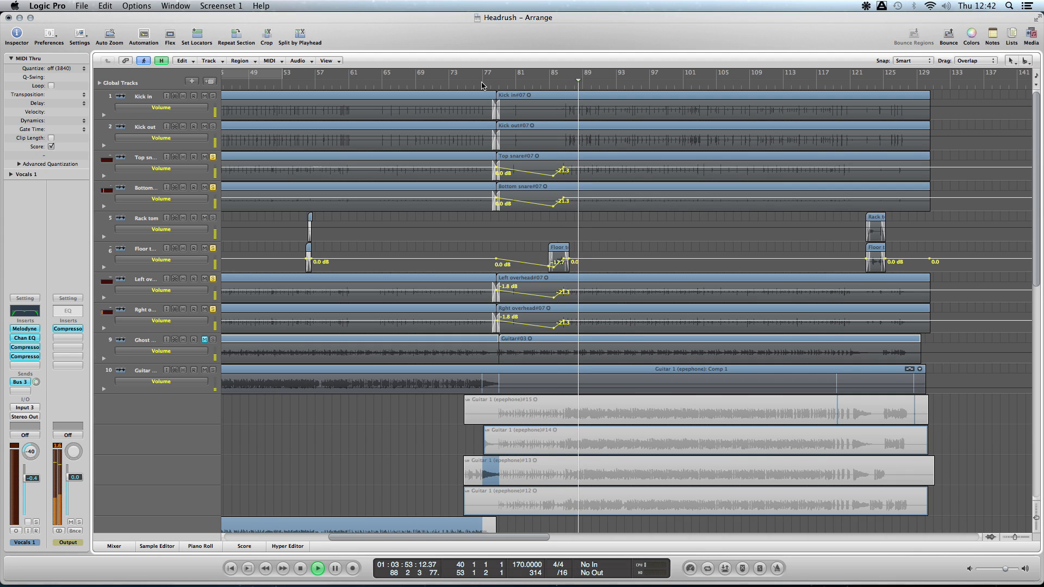
pyautogui.press('space')
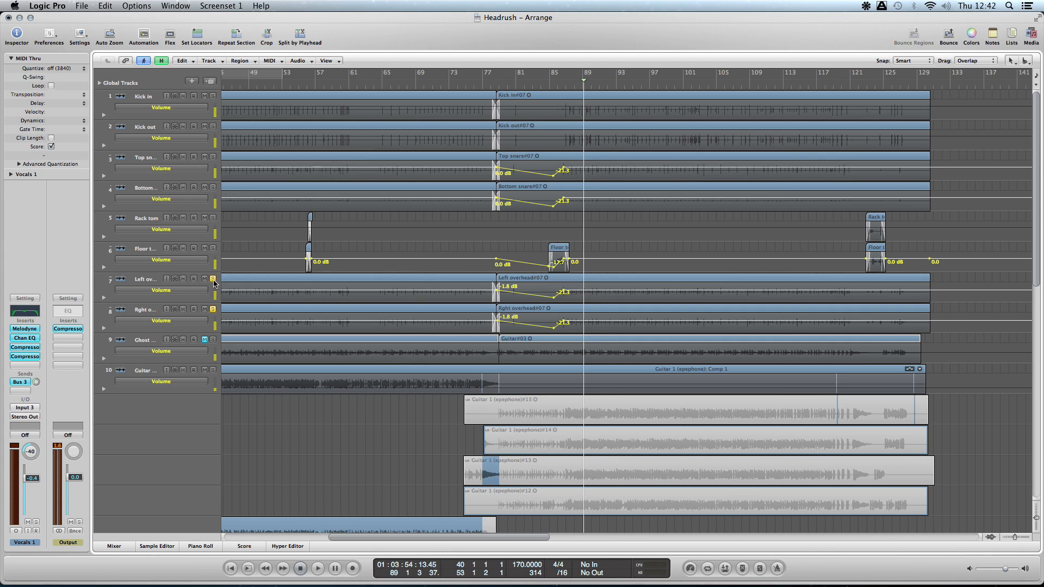
# - Clear the drum solos, hide the track automation, and return the playhead to the song start with the whole arrangement in view
pyautogui.press('a')
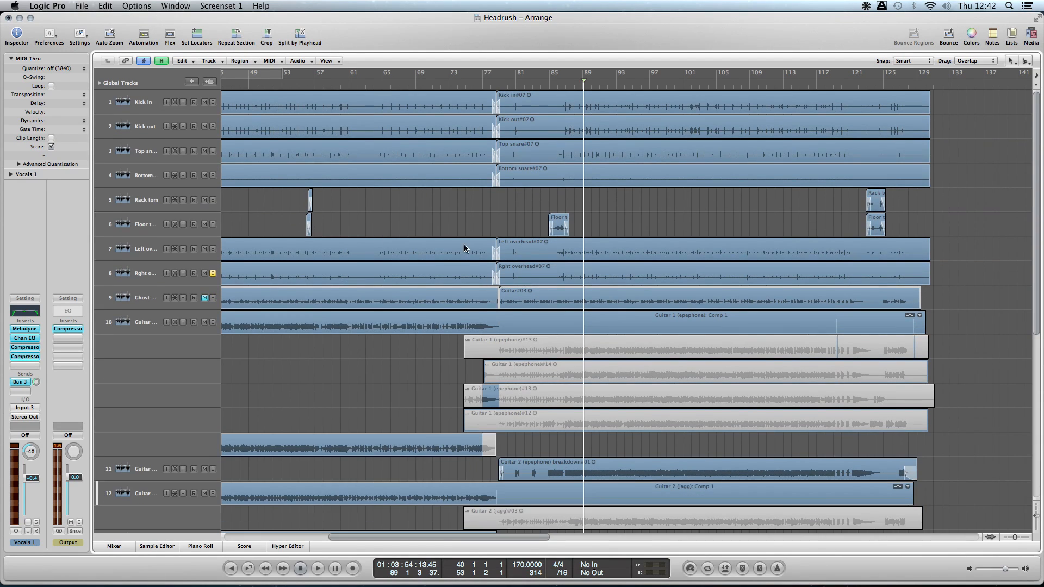
pyautogui.hotkey('ctrl', 'Left')
pyautogui.hotkey('ctrl', 'Left')
pyautogui.hotkey('ctrl', 'Left')
pyautogui.hotkey('ctrl', 'Left')
pyautogui.hotkey('ctrl', 'Up')
pyautogui.hotkey('ctrl', 'Up')
pyautogui.hotkey('ctrl', 'Up')
pyautogui.hotkey('ctrl', 'Up')
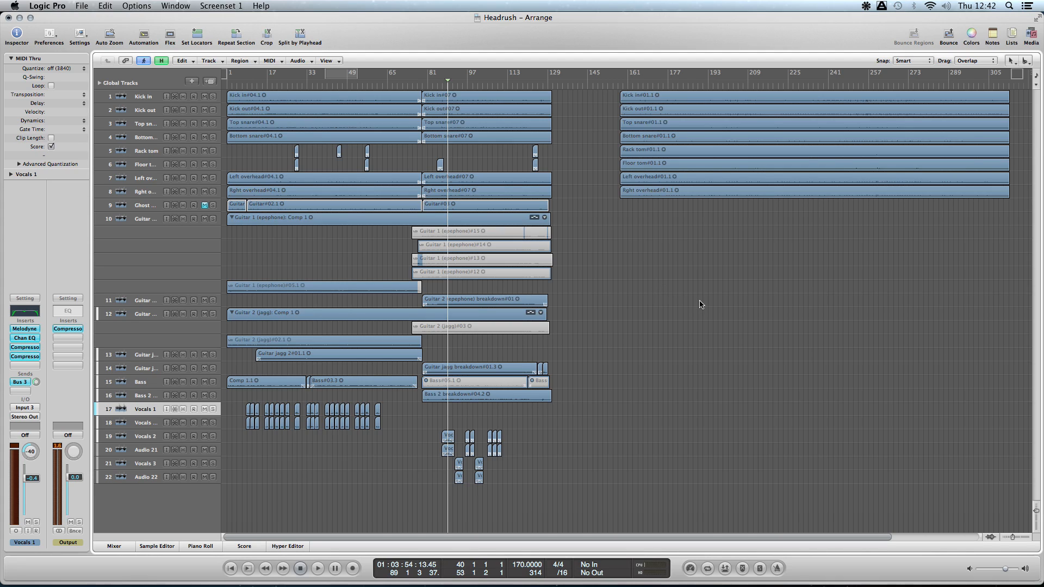
pyautogui.press('Return')
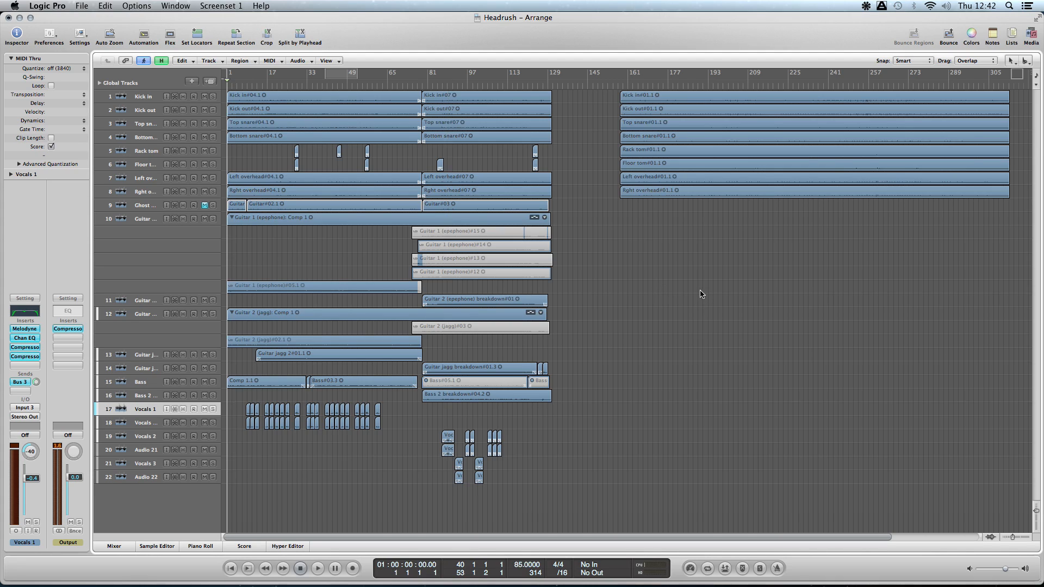
pyautogui.hotkey('ctrl', 'Up')
pyautogui.hotkey('ctrl', 'Up')
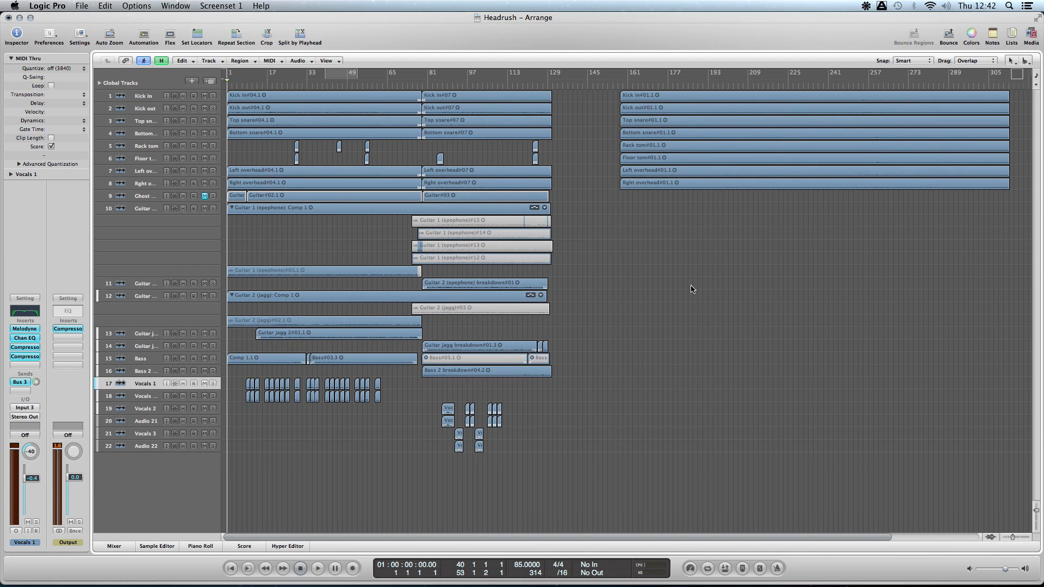